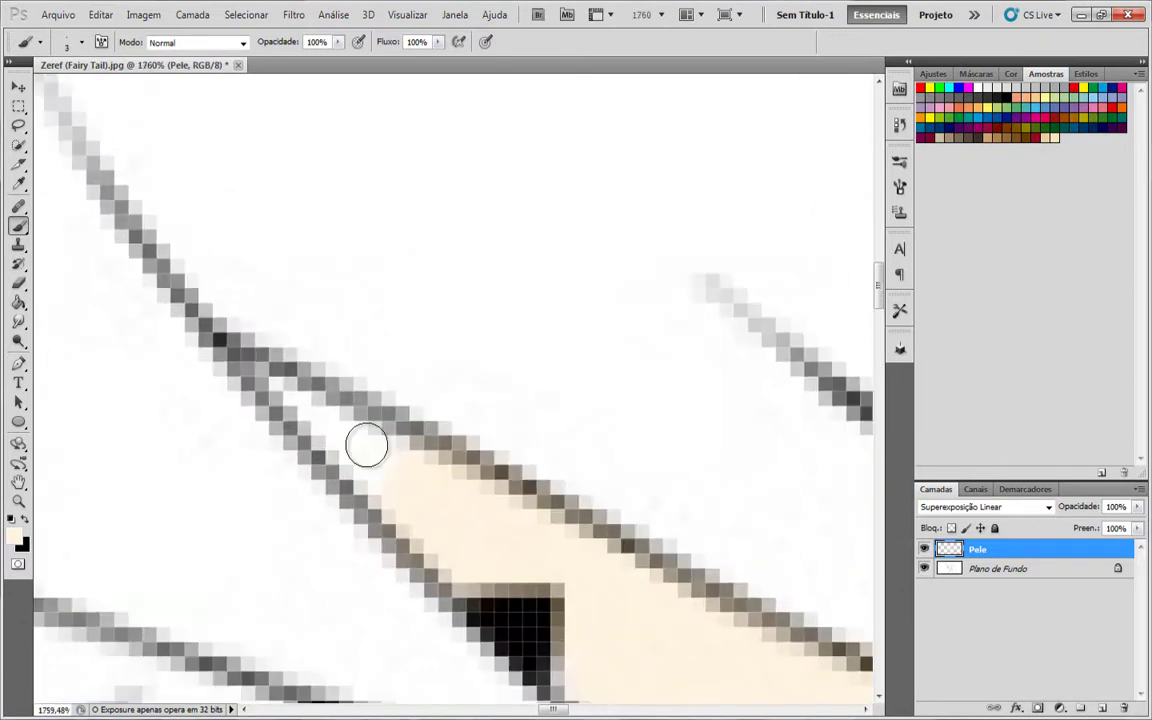
# Paint skin colour on the Pele layer into the forehead gap's tip and around the near eyebrow, using brush sizes 3 and 6.
pyautogui.moveTo(362, 446); pyautogui.dragTo(306, 411)
pyautogui.scroll(-5, 348, 489)
pyautogui.scroll(5, 300, 527)
pyautogui.press(']')
pyautogui.press(']')
pyautogui.press(']')
pyautogui.moveTo(340, 572); pyautogui.dragTo(387, 530)
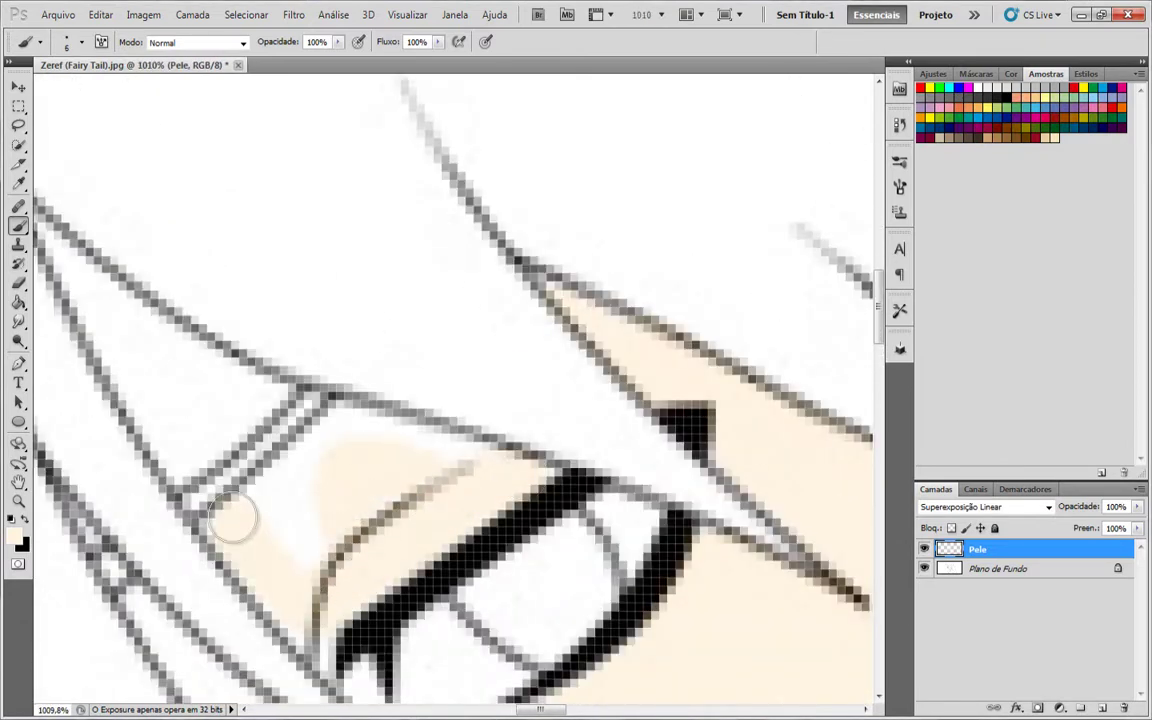
pyautogui.scroll(-5, 440, 477)
pyautogui.scroll(5, 481, 638)
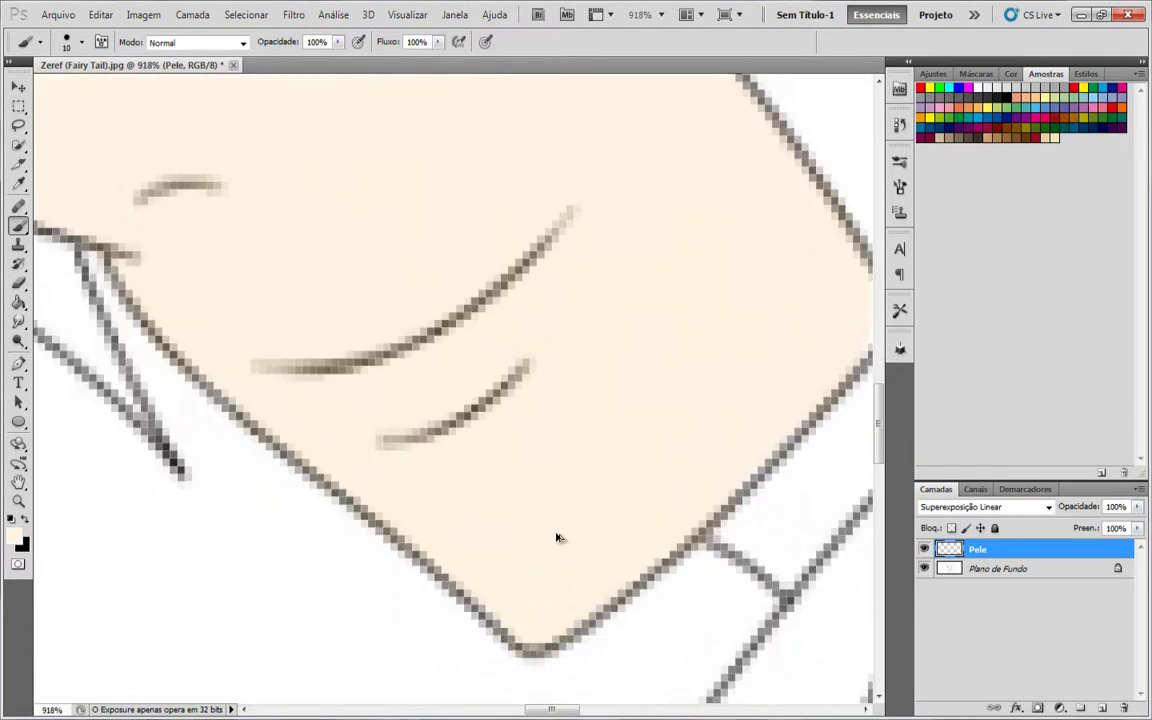
# Set the foreground colour to the light skin tone #fdf4e1.
pyautogui.scroll(-1, 558, 537)
pyautogui.scroll(-5, 646, 381)
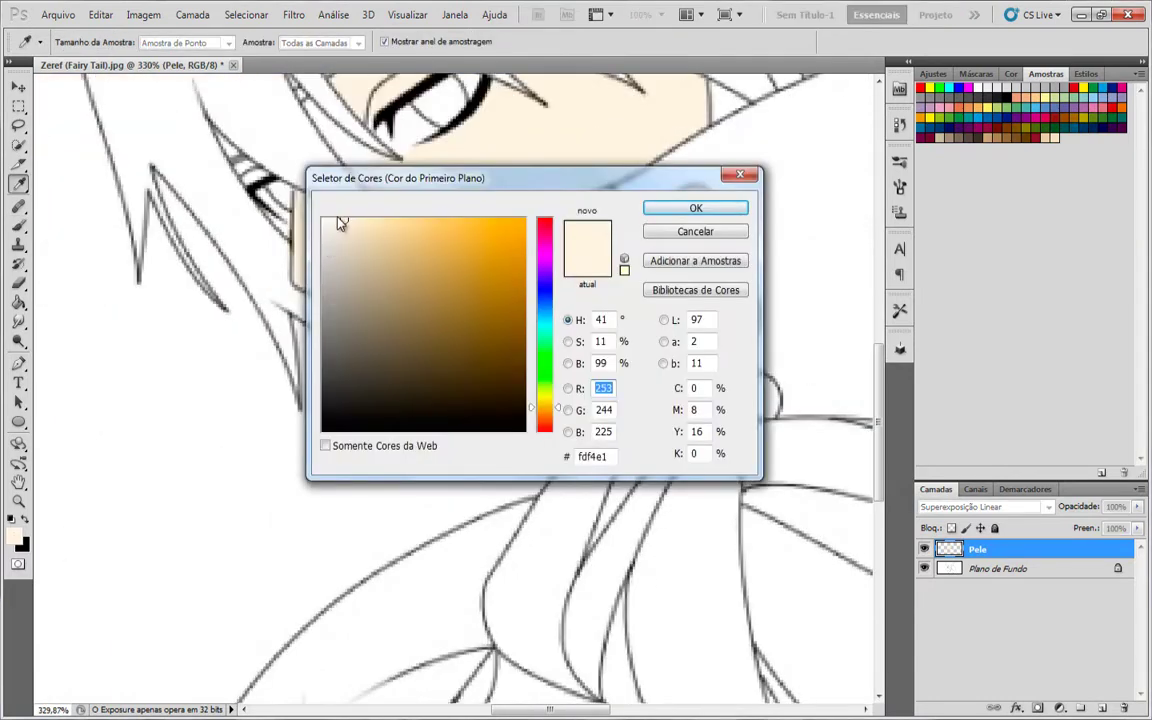
pyautogui.click(696, 208)
# Fill the cheek skin around the pointed hair tips with a size 10 brush.
pyautogui.scroll(9, 416, 238)
pyautogui.scroll(-5, 201, 436)
pyautogui.scroll(9, 260, 190)
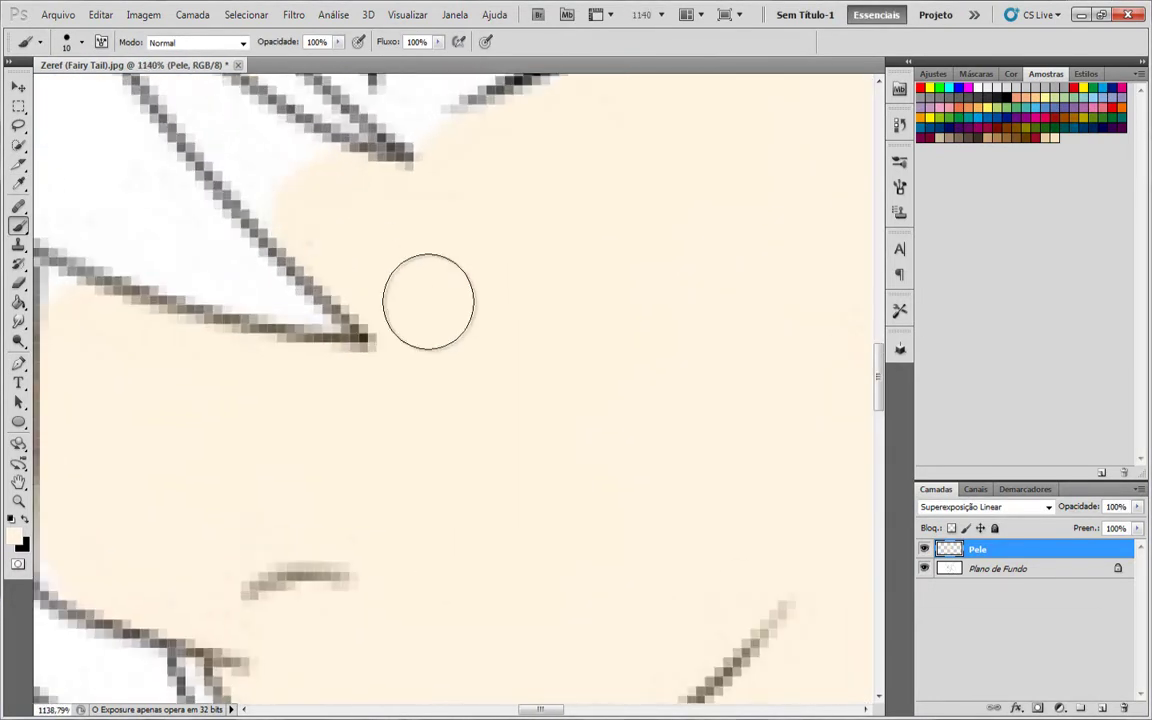
pyautogui.scroll(1, 429, 301)
pyautogui.moveTo(266, 252); pyautogui.dragTo(291, 278)
# Fill the narrow skin sliver between the two hair strands beside the near eye with a size 6 brush.
pyautogui.press('[')
pyautogui.press('[')
pyautogui.moveTo(141, 134)
pyautogui.mouseDown()
pyautogui.moveTo(343, 226)
pyautogui.moveTo(432, 302)
pyautogui.mouseUp()
pyautogui.scroll(-5, 460, 242)
pyautogui.scroll(8, 452, 248)
pyautogui.moveTo(465, 235); pyautogui.dragTo(515, 318)
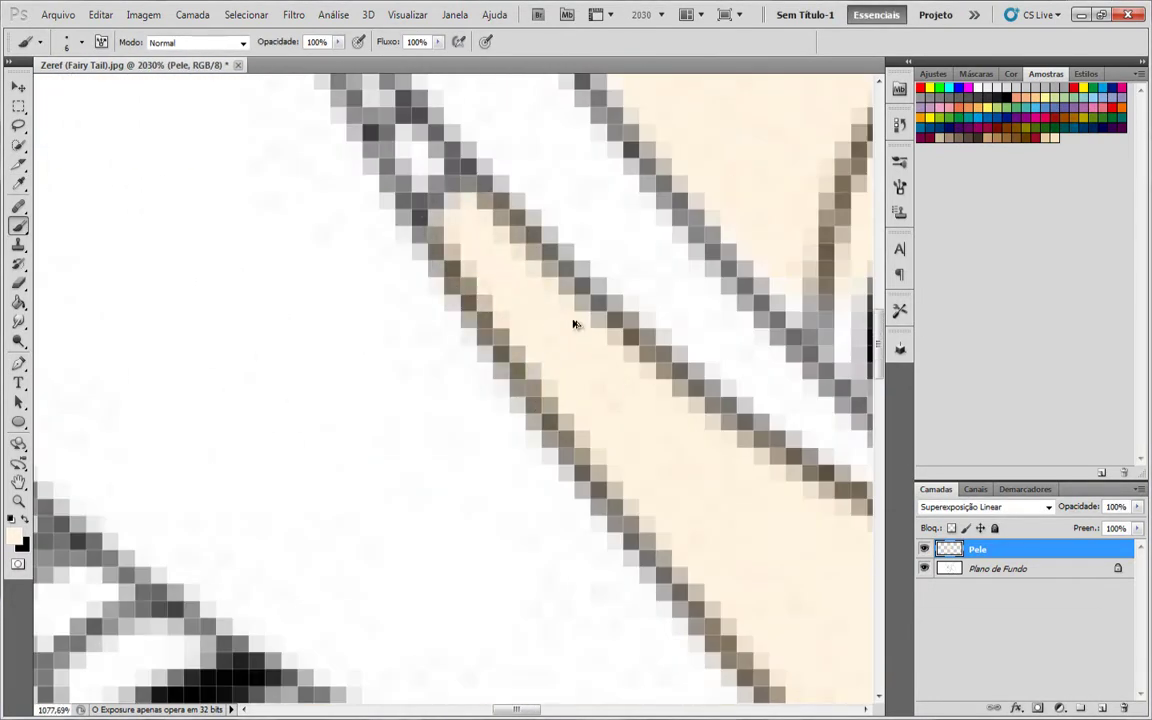
# Paint the small skin gaps above the far eye up to the hair tip, reducing the brush for the narrowest part.
pyautogui.scroll(-5, 576, 324)
pyautogui.scroll(5, 617, 275)
pyautogui.scroll(-4, 706, 428)
pyautogui.scroll(5, 612, 406)
pyautogui.press('[')
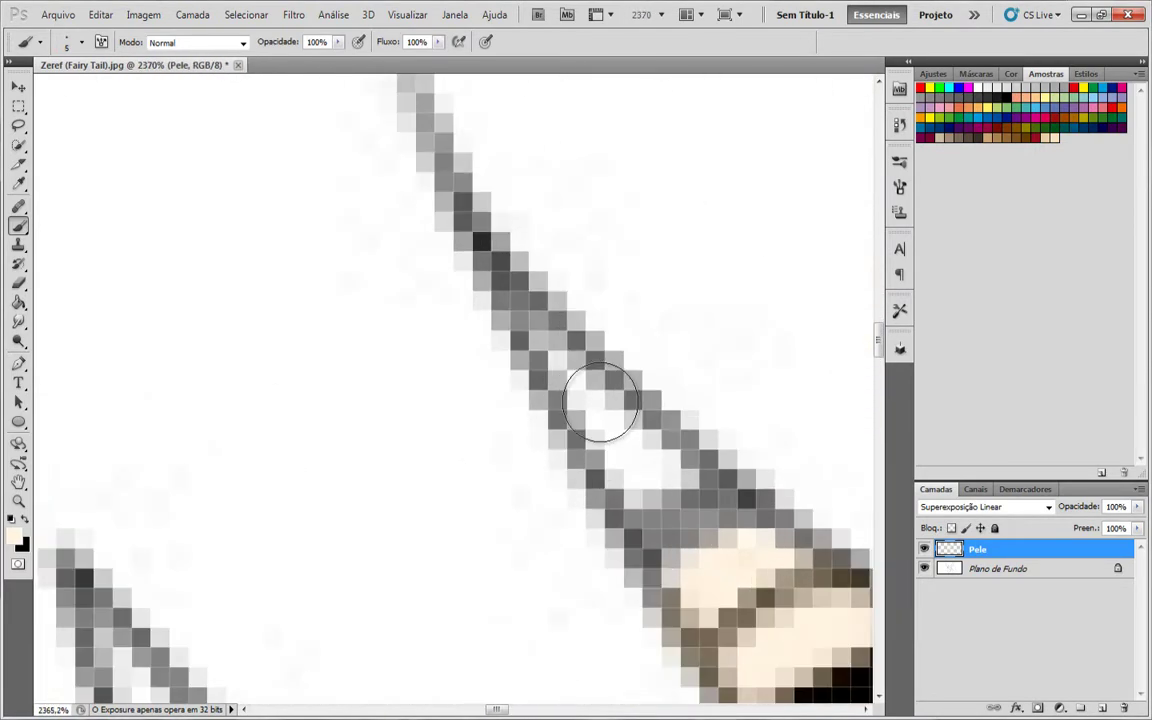
pyautogui.scroll(-2, 671, 507)
pyautogui.scroll(2, 575, 385)
pyautogui.press('[')
pyautogui.press('[')
pyautogui.moveTo(600, 415); pyautogui.dragTo(571, 378)
# Fill the upper tip of the thin skin gap between the hair strands with a size 2 brush.
pyautogui.scroll(-6, 571, 380)
pyautogui.scroll(6, 655, 345)
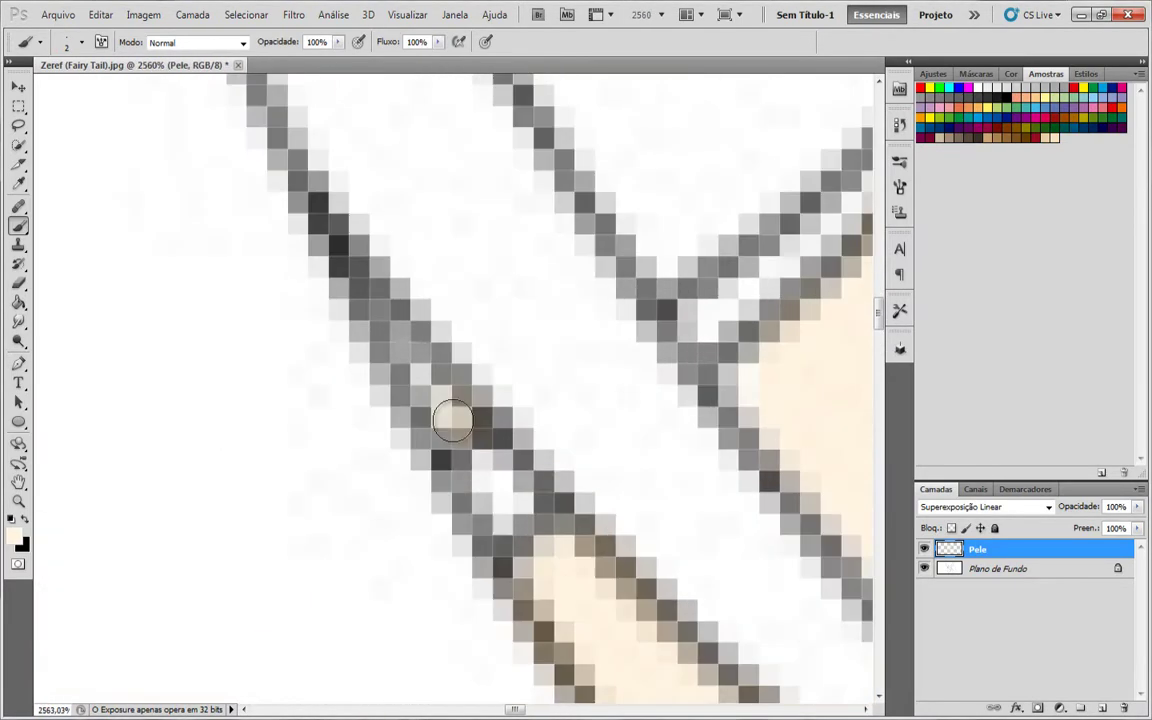
pyautogui.moveTo(453, 419); pyautogui.dragTo(410, 358)
# Paint the middle of the triangular forehead area above the near eyebrow with an enlarged, size 10 brush.
pyautogui.scroll(-3, 400, 350)
pyautogui.scroll(3, 436, 262)
pyautogui.scroll(3, 540, 244)
pyautogui.press(']')
pyautogui.press(']')
pyautogui.press(']')
pyautogui.press(']')
pyautogui.press(']')
pyautogui.press(']')
pyautogui.press(']')
pyautogui.press(']')
pyautogui.press(']')
pyautogui.moveTo(437, 218)
pyautogui.mouseDown()
pyautogui.moveTo(604, 411)
pyautogui.moveTo(478, 260)
pyautogui.mouseUp()
pyautogui.press('[')
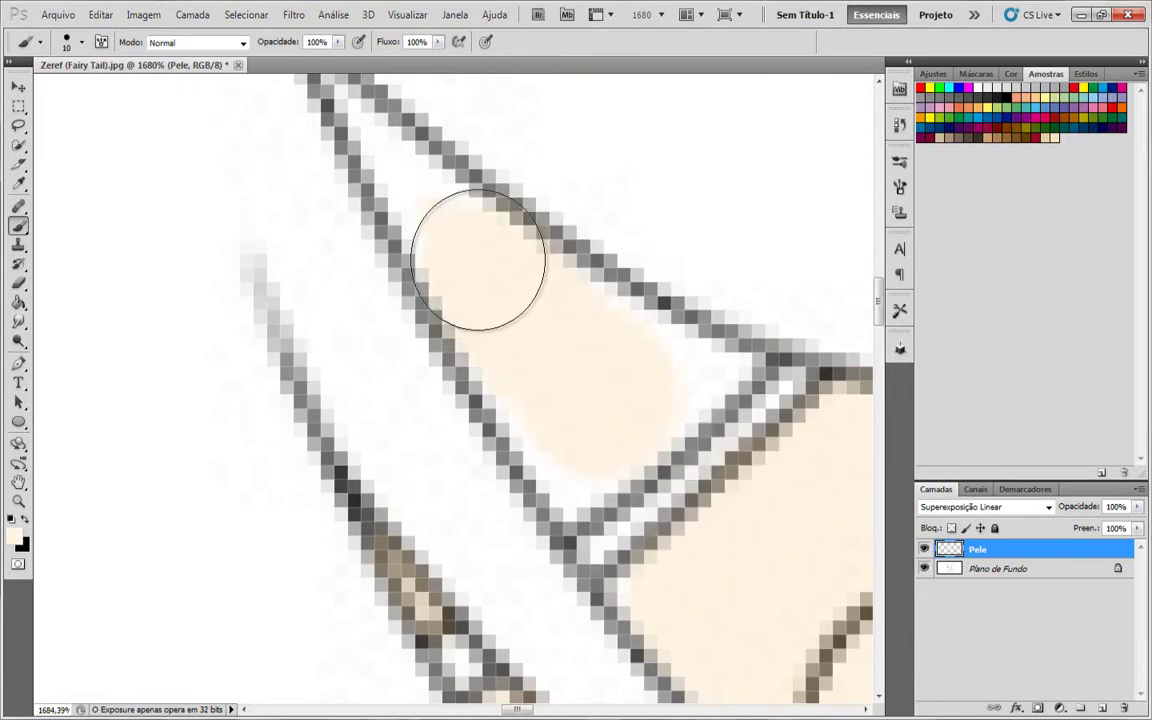
# Fill the forehead triangle's tip and edges with a smaller brush, and erase the overflow outside the outline with a size 10 eraser.
pyautogui.scroll(3, 344, 256)
pyautogui.press('[')
pyautogui.press('[')
pyautogui.press('[')
pyautogui.press('[')
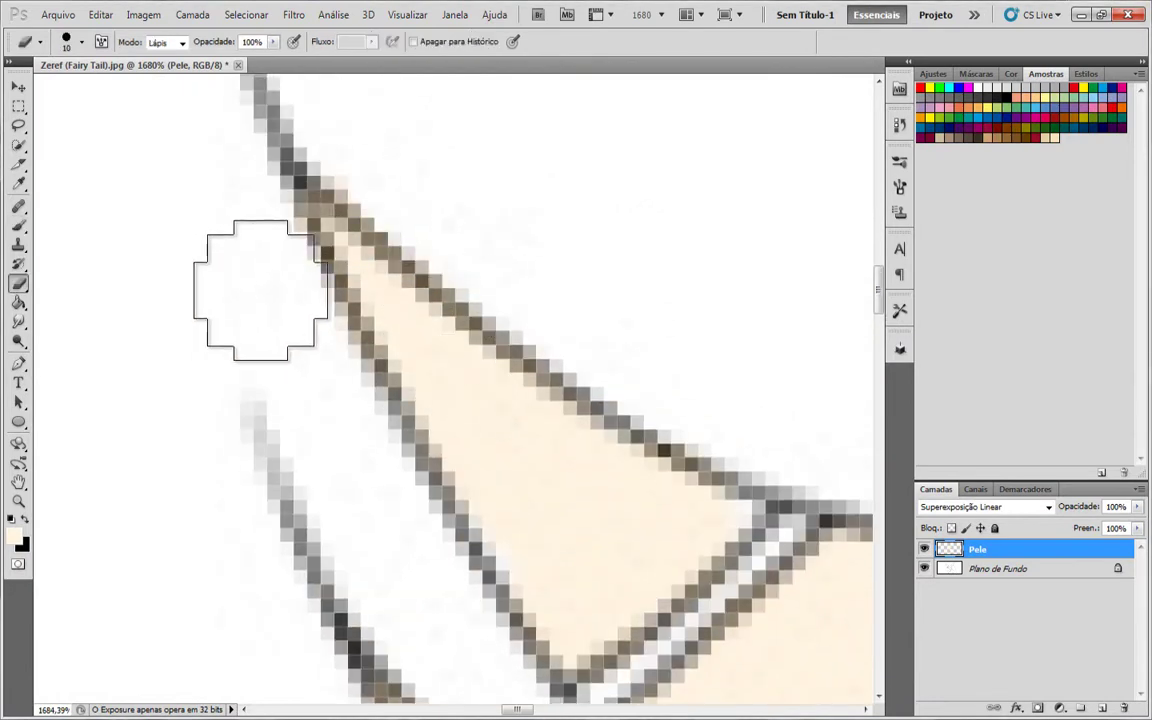
pyautogui.scroll(-3, 381, 175)
pyautogui.scroll(3, 617, 325)
# Paint the lower part of the ear down to the collar line in skin colour with a size 5 brush.
pyautogui.press('b')
pyautogui.press('b')
pyautogui.scroll(-5, 575, 328)
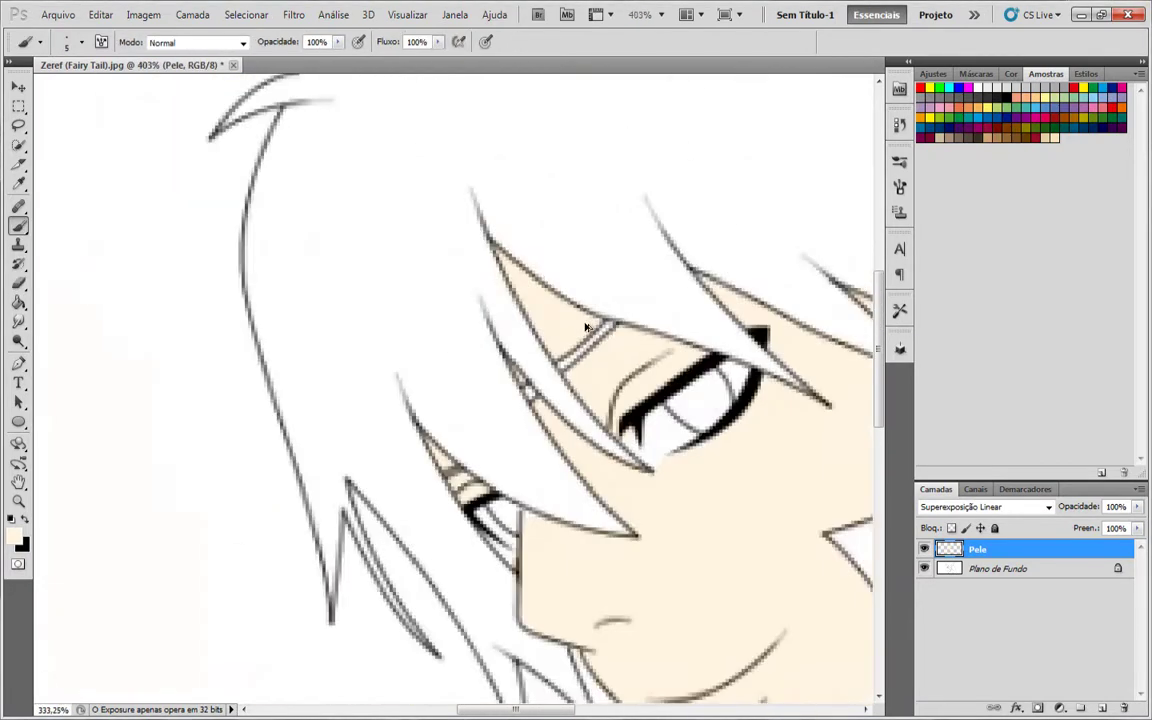
pyautogui.scroll(-2, 640, 400)
pyautogui.scroll(5, 738, 231)
pyautogui.moveTo(552, 272); pyautogui.dragTo(664, 434)
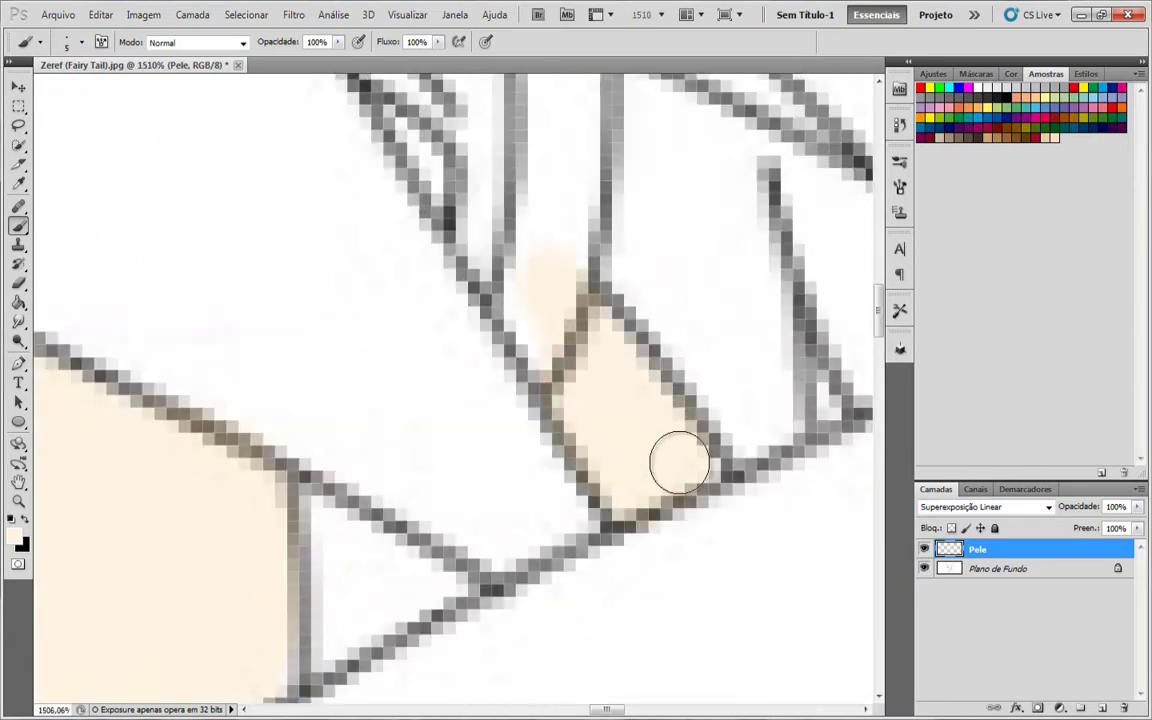
# Fill the rest of the ear, including its inner folds and upper tip, with skin colour.
pyautogui.scroll(1, 265, 288)
pyautogui.scroll(-3, 655, 479)
pyautogui.scroll(4, 640, 240)
pyautogui.moveTo(658, 212); pyautogui.dragTo(673, 240)
pyautogui.hscroll(2, 660, 250)
pyautogui.moveTo(515, 240); pyautogui.dragTo(632, 450)
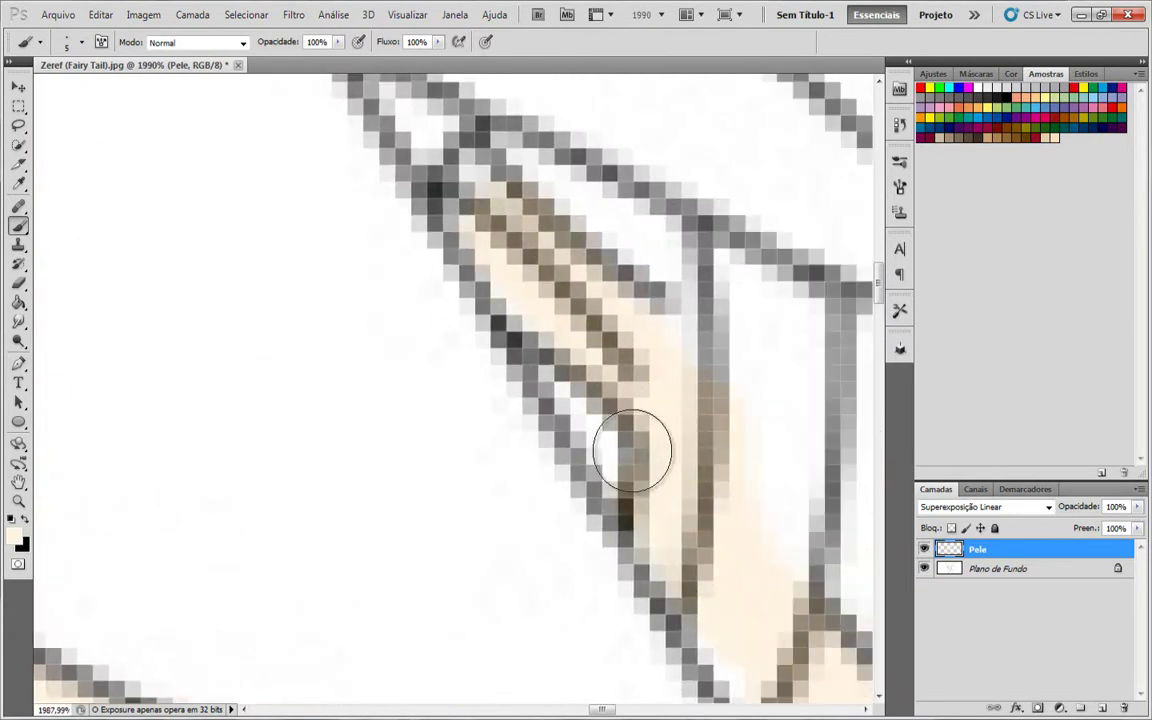
pyautogui.scroll(-4, 622, 200)
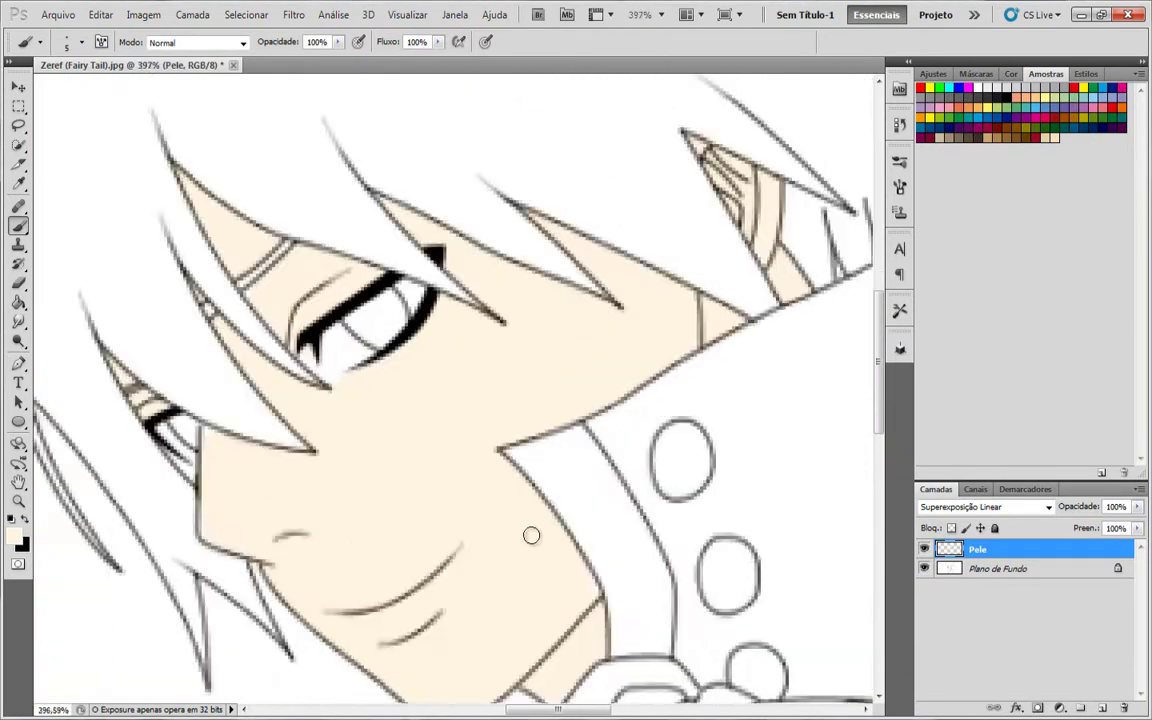
# Create a new layer named Casaco above Pele, with the blend mode Superexposição Linear.
pyautogui.scroll(2, 550, 507)
pyautogui.scroll(-4, 550, 507)
pyautogui.scroll(2, 489, 216)
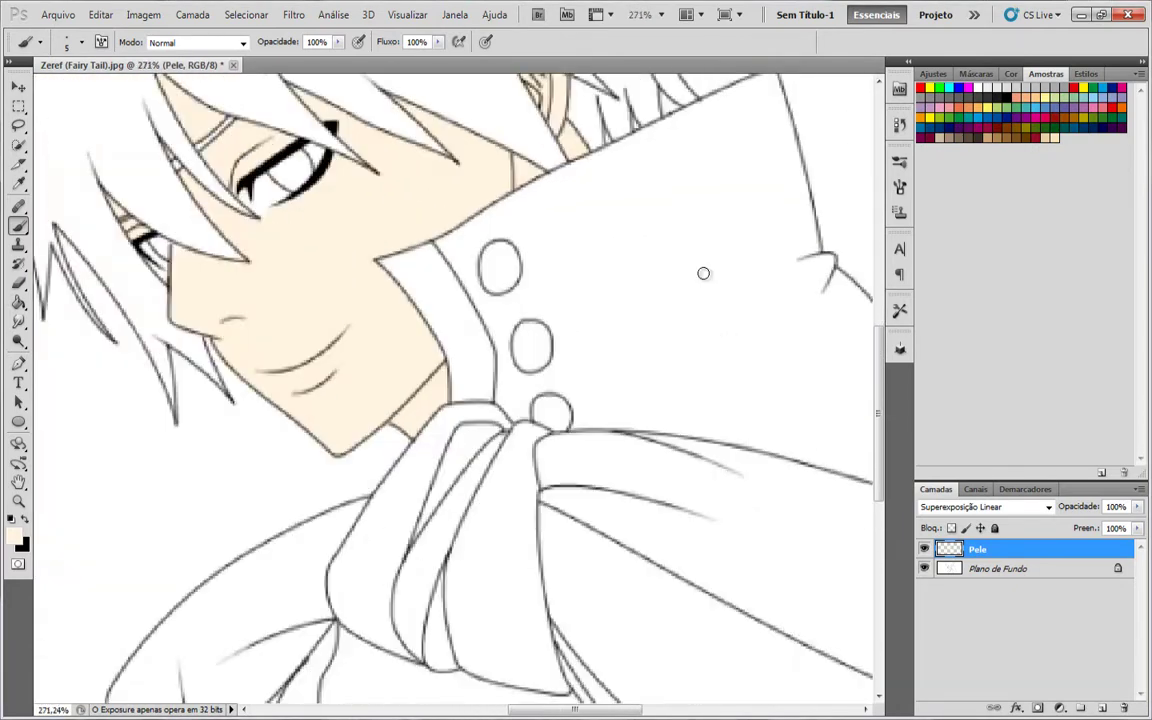
pyautogui.hotkey('ctrl', 'shift', 'n')
pyautogui.press('Return')
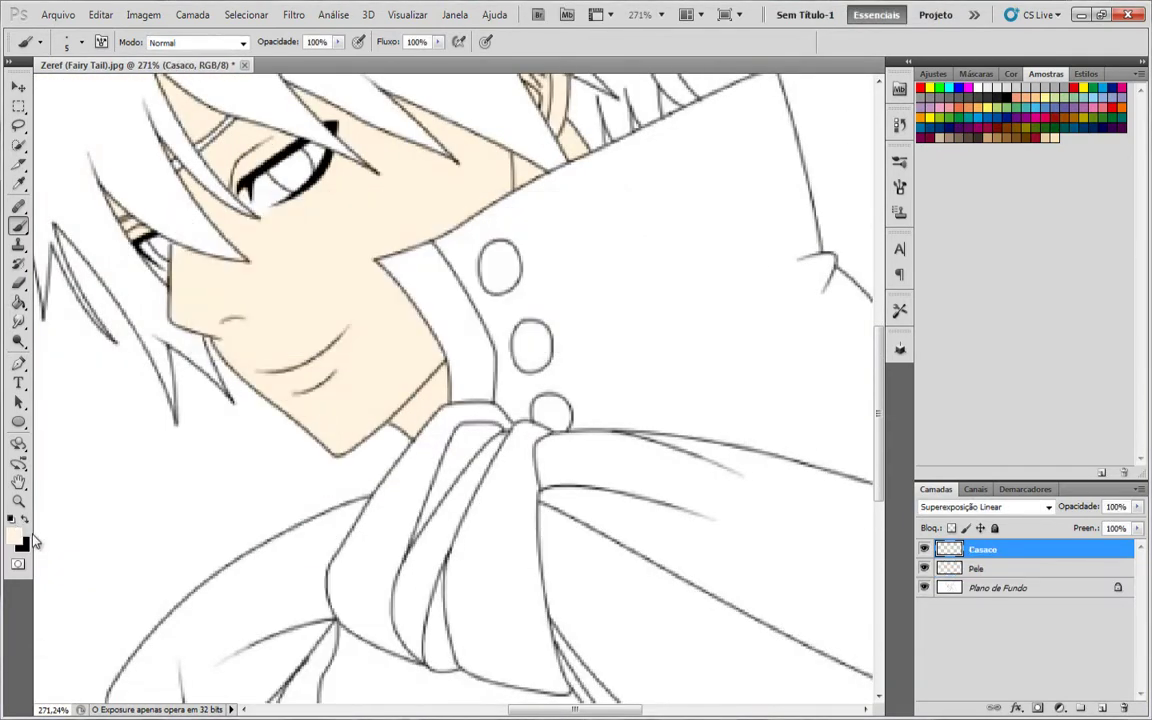
# Swap the foreground and background colours and set the foreground to a dark grey.
pyautogui.click(25, 519)
pyautogui.click(14, 536)
pyautogui.click(321, 394)
pyautogui.press('Return')
# Paint the large central area of the coat dark grey with a size 35 brush, following its lower and outer edges.
pyautogui.press(']')
pyautogui.press(']')
pyautogui.press(']')
pyautogui.press(']')
pyautogui.press(']')
pyautogui.press(']')
pyautogui.press(']')
pyautogui.press(']')
pyautogui.press(']')
pyautogui.press(']')
pyautogui.moveTo(678, 297); pyautogui.dragTo(699, 267)
pyautogui.scroll(2, 699, 268)
pyautogui.moveTo(525, 182)
pyautogui.mouseDown()
pyautogui.moveTo(692, 275)
pyautogui.moveTo(365, 255)
pyautogui.moveTo(543, 517)
pyautogui.mouseUp()
pyautogui.moveTo(622, 536)
pyautogui.mouseDown()
pyautogui.moveTo(432, 471)
pyautogui.moveTo(553, 247)
pyautogui.moveTo(701, 548)
pyautogui.mouseUp()
pyautogui.scroll(4, 620, 386)
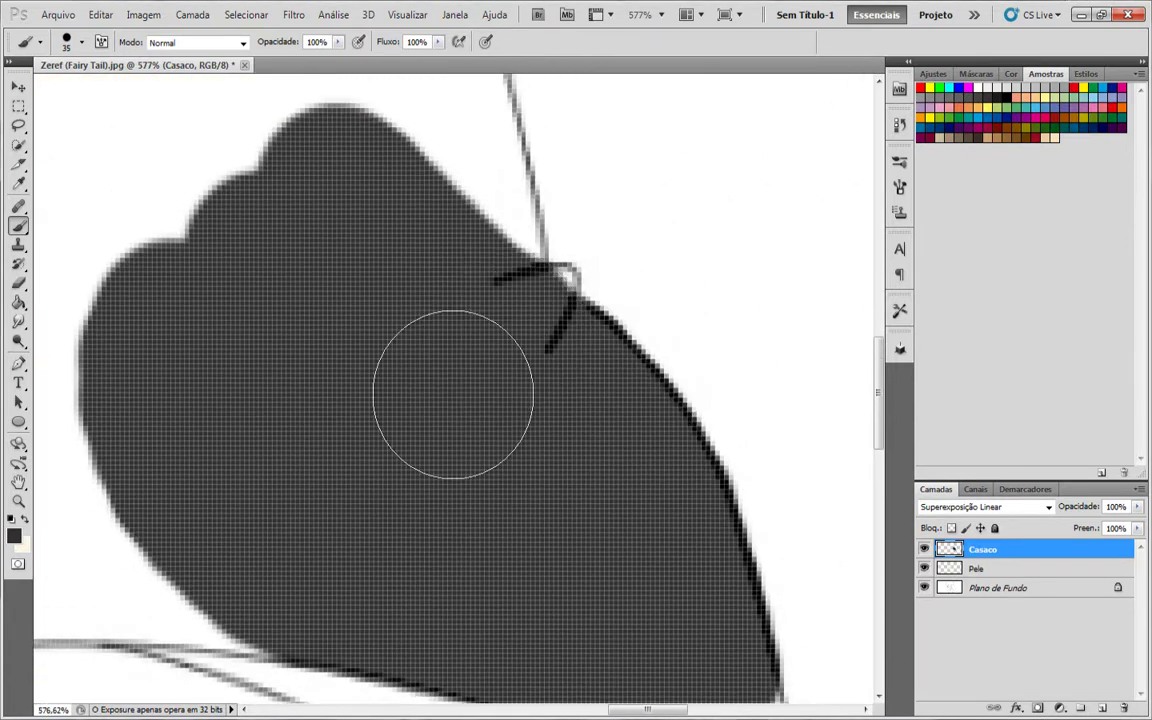
pyautogui.moveTo(165, 440)
pyautogui.mouseDown()
pyautogui.moveTo(316, 182)
pyautogui.moveTo(420, 400)
pyautogui.mouseUp()
# Fill the coat's lower outer corner with a size 9 brush.
pyautogui.scroll(-3, 420, 407)
pyautogui.scroll(-1, 420, 407)
pyautogui.press('[')
pyautogui.press('[')
pyautogui.press('[')
pyautogui.press('[')
pyautogui.press('[')
pyautogui.press('[')
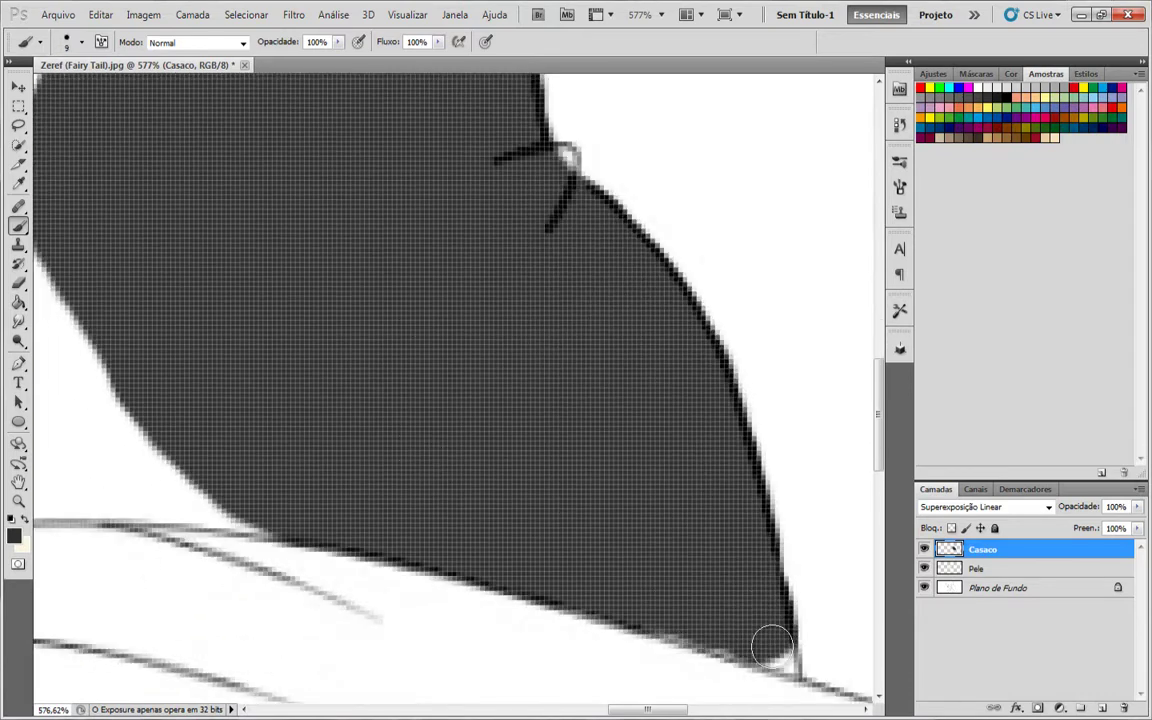
pyautogui.moveTo(772, 647); pyautogui.dragTo(777, 656)
# Erase the overflow along the coat's lower edge and repaint the gap up to the outline.
pyautogui.scroll(4, 772, 650)
pyautogui.press('w')
pyautogui.click(609, 566)
pyautogui.scroll(-2, 609, 566)
pyautogui.hotkey('ctrl', 'z')
pyautogui.press('e')
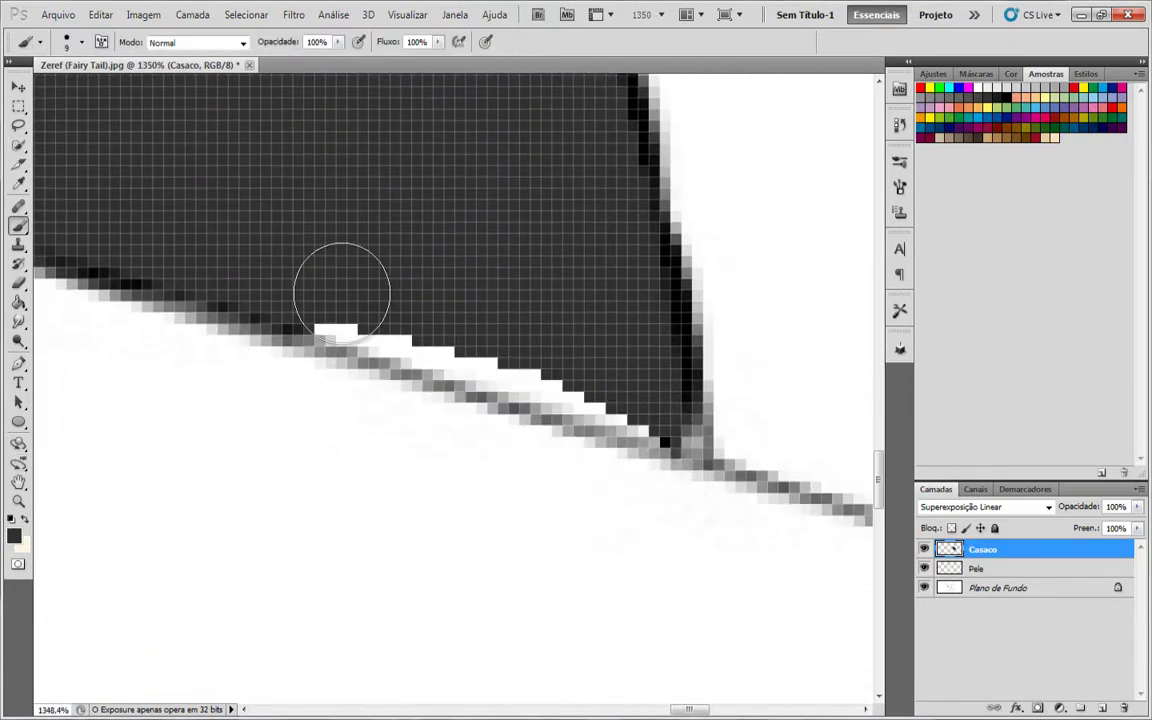
pyautogui.moveTo(341, 290); pyautogui.dragTo(667, 412)
pyautogui.scroll(-5, 680, 430)
pyautogui.scroll(5, 537, 307)
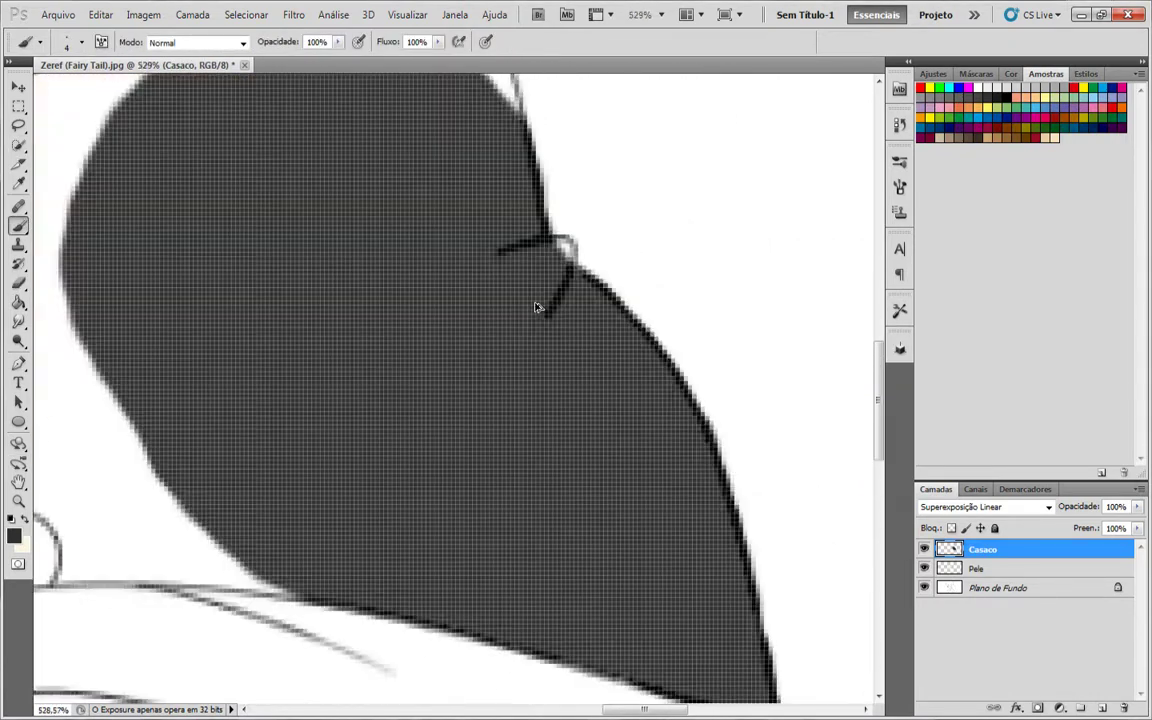
# Paint the coat collar's outer edge and upper edge dark grey.
pyautogui.scroll(-4, 550, 244)
pyautogui.scroll(3, 421, 262)
pyautogui.scroll(5, 643, 360)
pyautogui.moveTo(640, 360)
pyautogui.mouseDown()
pyautogui.moveTo(160, 285)
pyautogui.moveTo(188, 217)
pyautogui.moveTo(609, 270)
pyautogui.mouseUp()
pyautogui.scroll(2, 600, 275)
pyautogui.moveTo(200, 325); pyautogui.dragTo(275, 291)
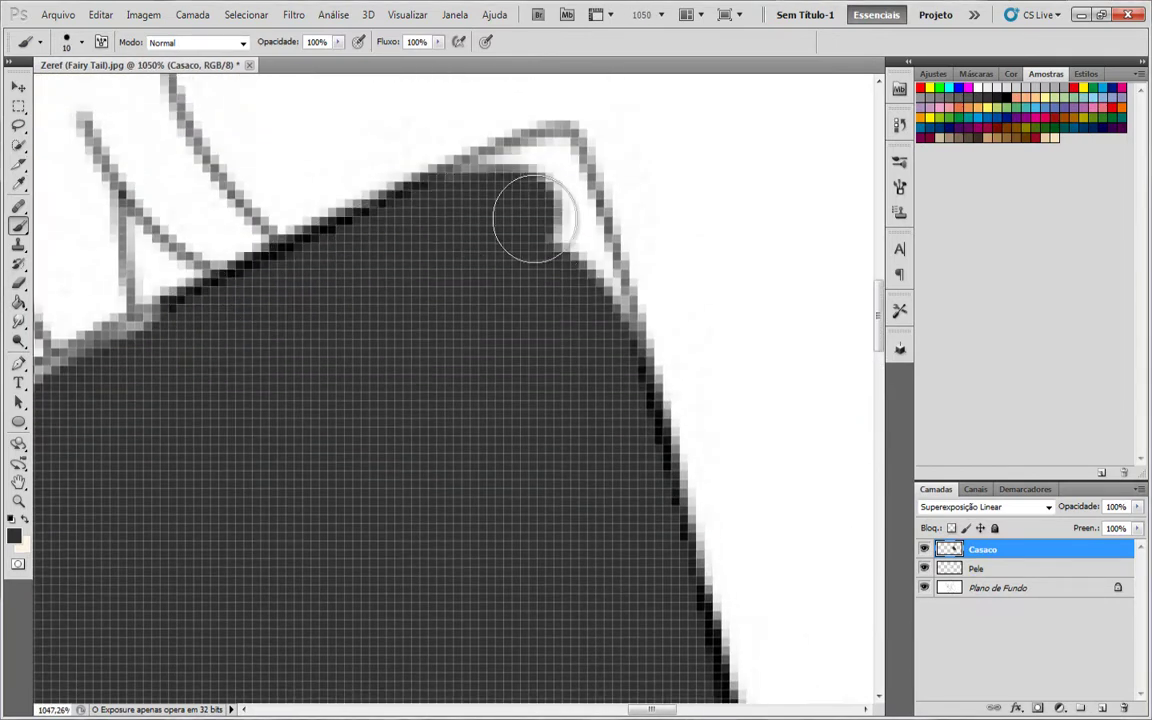
# Fill the collar's top corner and continue the dark grey along its upper edge to the ear with a size 10 brush.
pyautogui.scroll(2, 446, 350)
pyautogui.scroll(2, 553, 305)
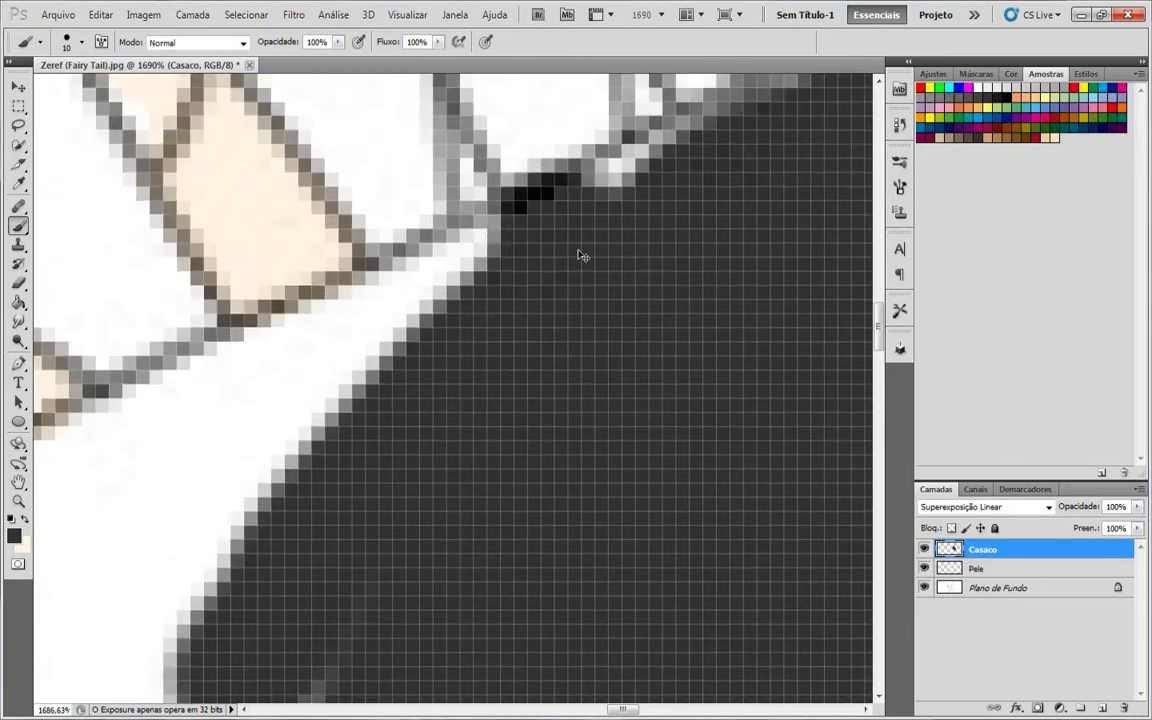
pyautogui.moveTo(733, 222); pyautogui.dragTo(503, 328)
pyautogui.moveTo(470, 288)
pyautogui.mouseDown()
pyautogui.moveTo(597, 200)
pyautogui.moveTo(644, 192)
pyautogui.mouseUp()
pyautogui.moveTo(582, 400); pyautogui.dragTo(582, 268)
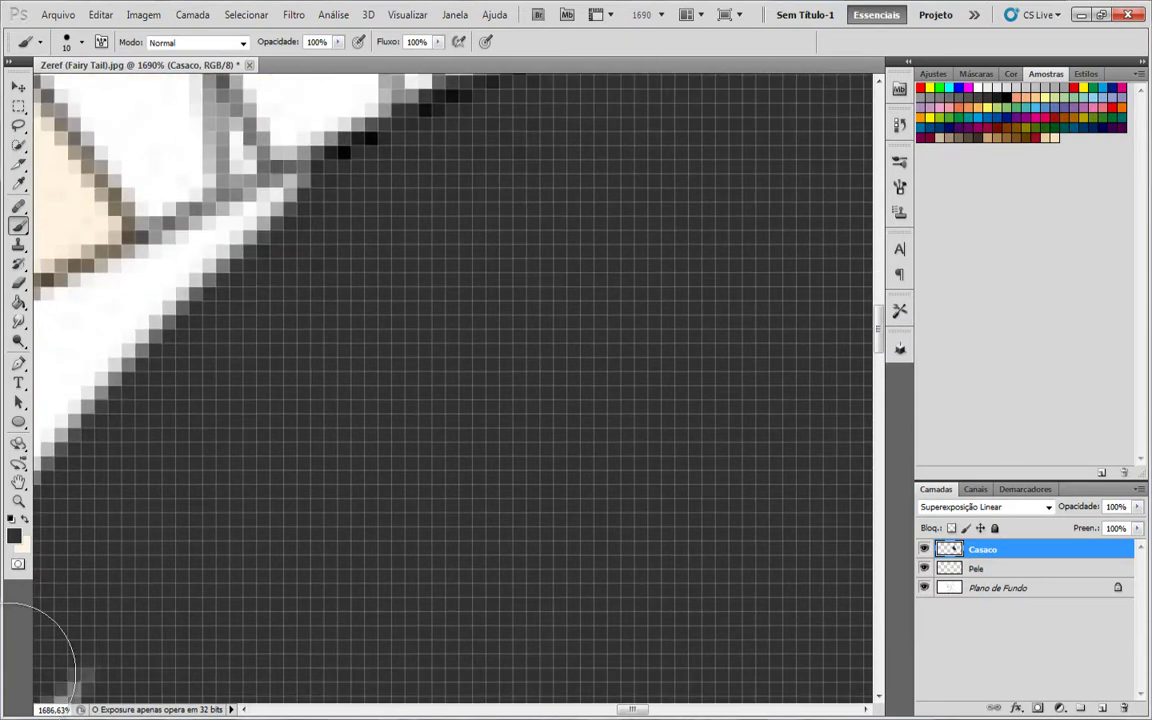
pyautogui.moveTo(596, 450); pyautogui.dragTo(455, 442)
pyautogui.moveTo(170, 450); pyautogui.dragTo(850, 476)
pyautogui.moveTo(543, 504); pyautogui.dragTo(690, 385)
pyautogui.scroll(-5, 557, 544)
pyautogui.moveTo(510, 545); pyautogui.dragTo(522, 618)
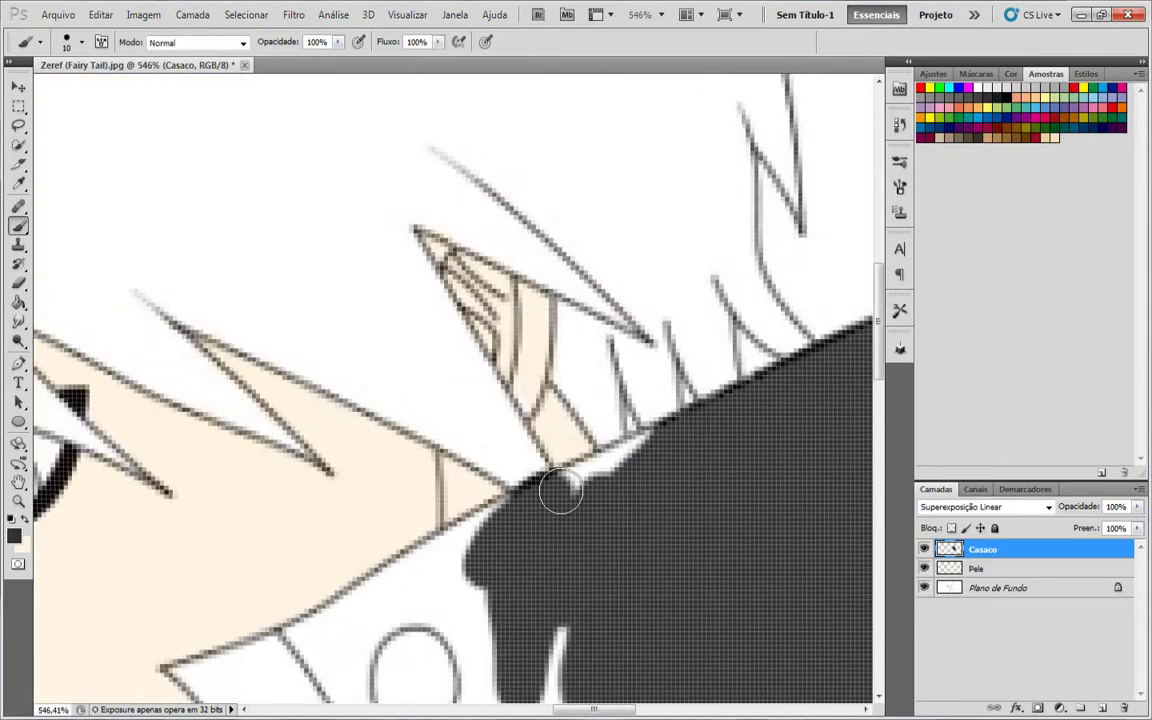
# Fill the coat between the collar, the buttons and the scarf dark grey, enlarging the brush to size 40.
pyautogui.scroll(-1, 550, 530)
pyautogui.scroll(5, 548, 566)
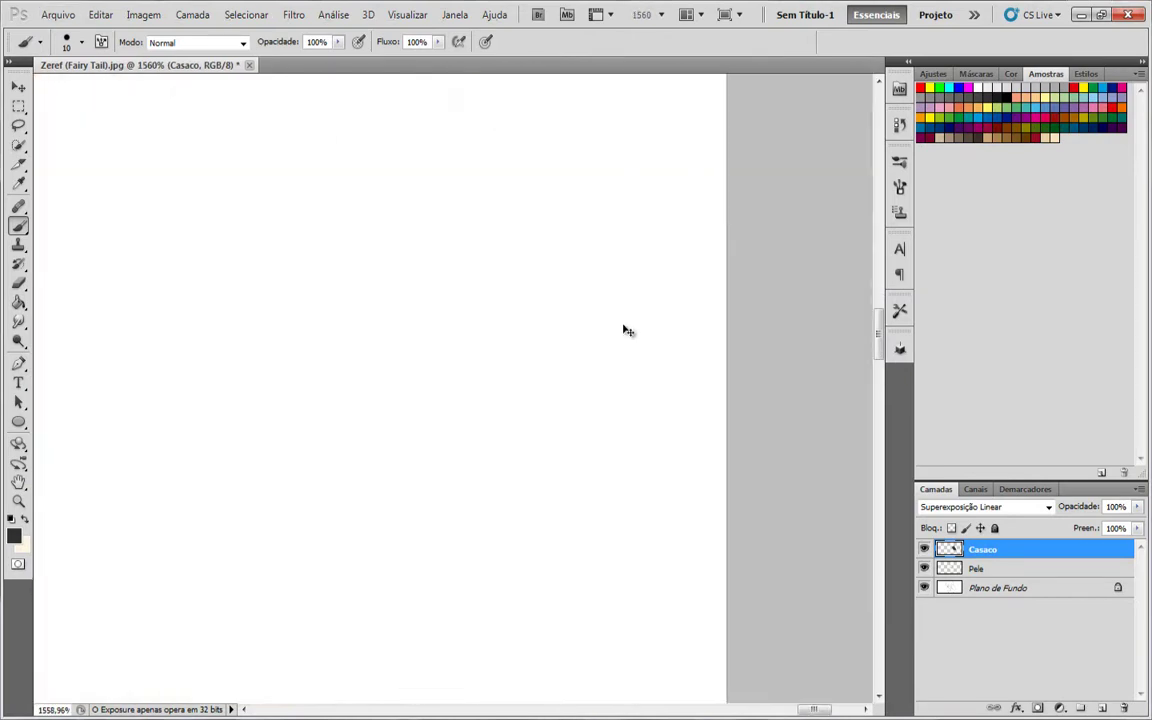
pyautogui.scroll(-7, 625, 331)
pyautogui.scroll(6, 260, 293)
pyautogui.scroll(-5, 396, 275)
pyautogui.scroll(5, 243, 337)
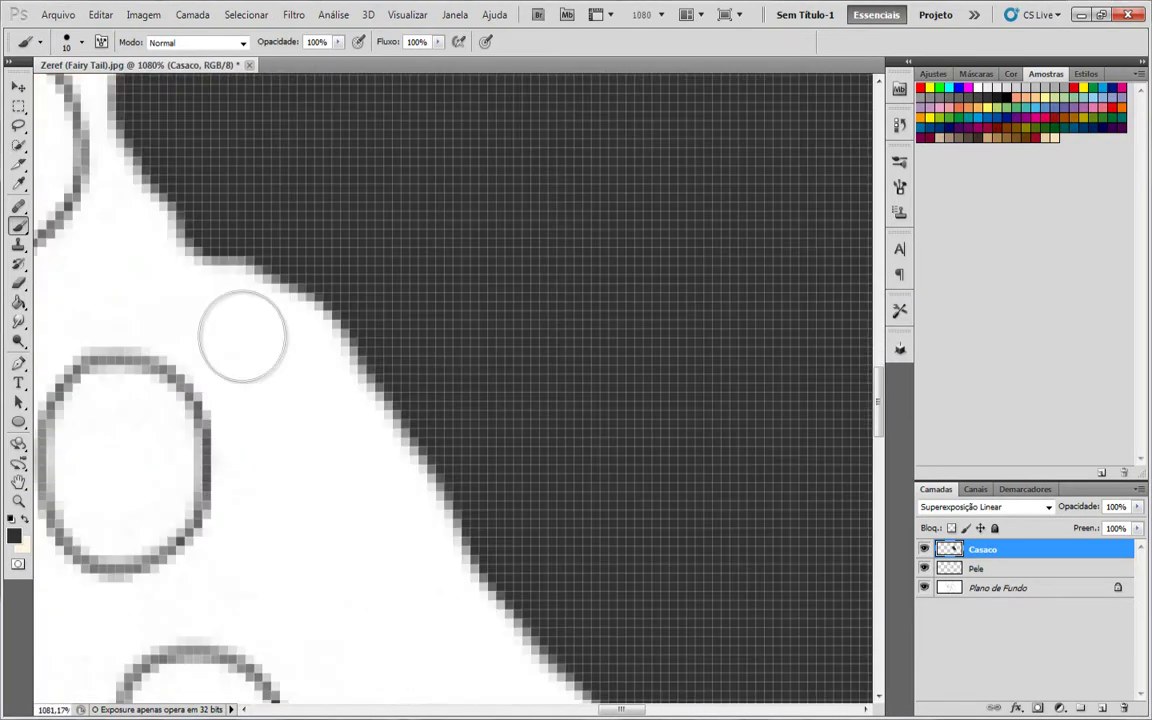
pyautogui.press(']')
pyautogui.press(']')
pyautogui.press(']')
pyautogui.moveTo(355, 300); pyautogui.dragTo(412, 465)
pyautogui.scroll(-5, 504, 481)
pyautogui.moveTo(515, 475)
pyautogui.mouseDown()
pyautogui.moveTo(529, 447)
pyautogui.moveTo(621, 461)
pyautogui.moveTo(594, 496)
pyautogui.mouseUp()
pyautogui.hscroll(4, 622, 455)
pyautogui.hscroll(-5, 510, 430)
pyautogui.moveTo(460, 416); pyautogui.dragTo(431, 396)
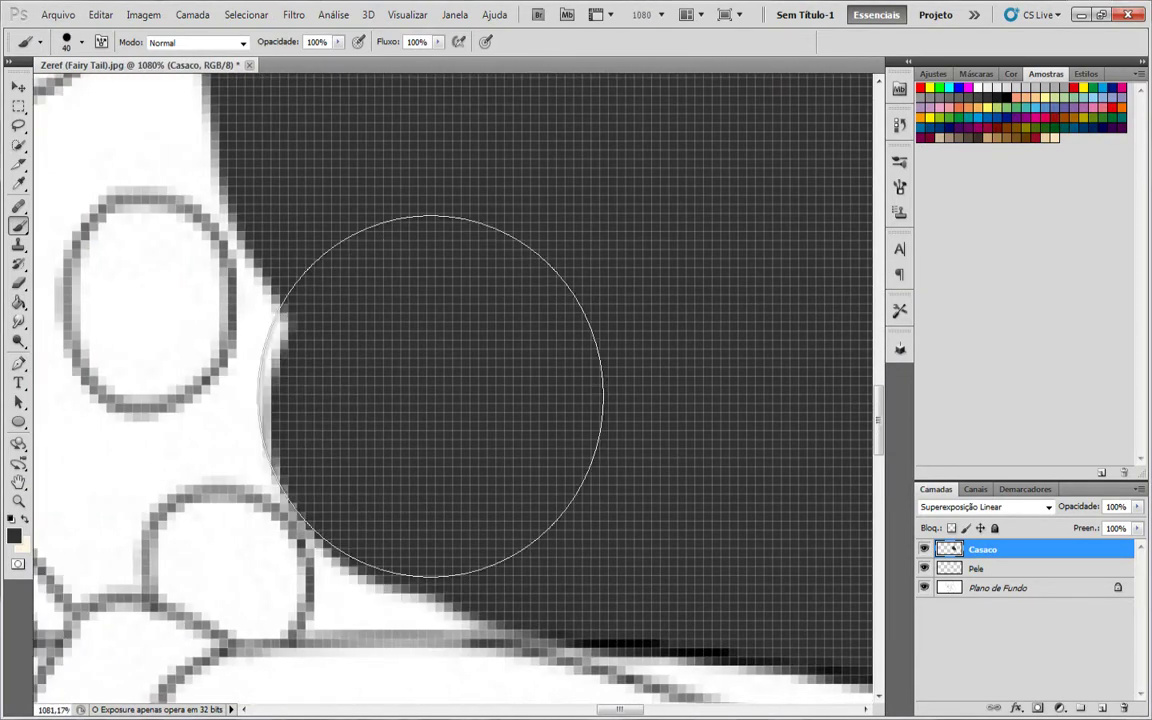
# Paint the coat beside the buttons and along the collar edge below the jaw, reducing the brush to size 15.
pyautogui.scroll(6, 312, 205)
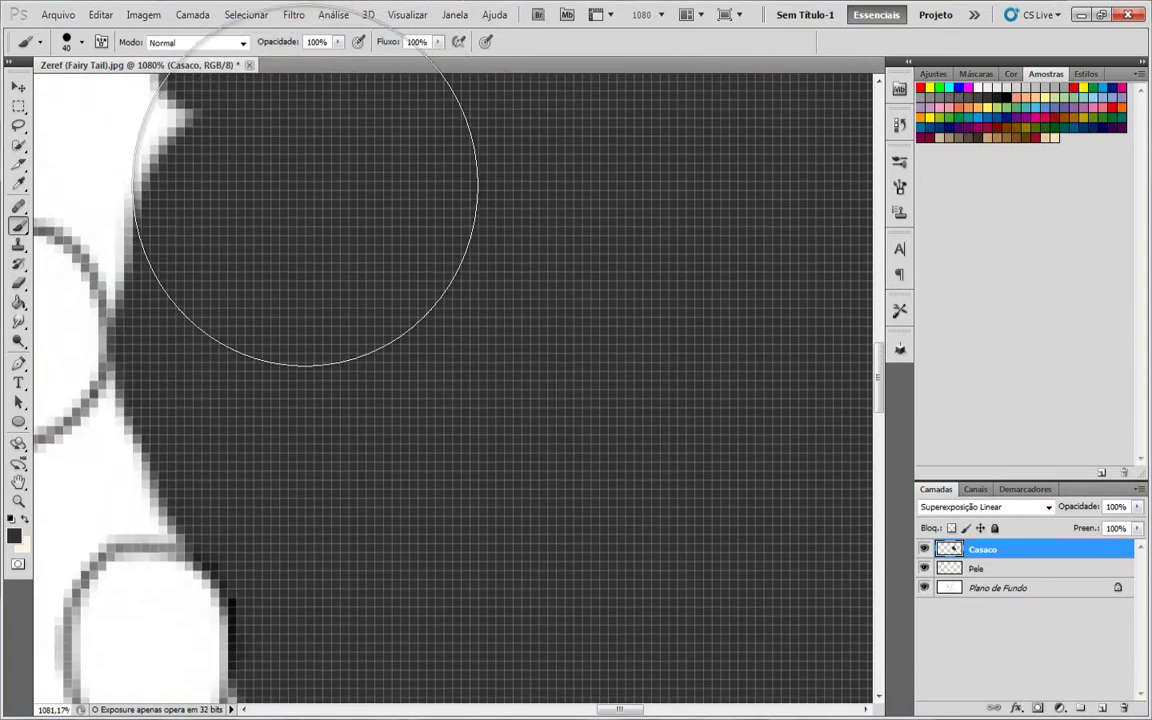
pyautogui.hscroll(-2, 306, 301)
pyautogui.press('[')
pyautogui.press('[')
pyautogui.scroll(3, 302, 428)
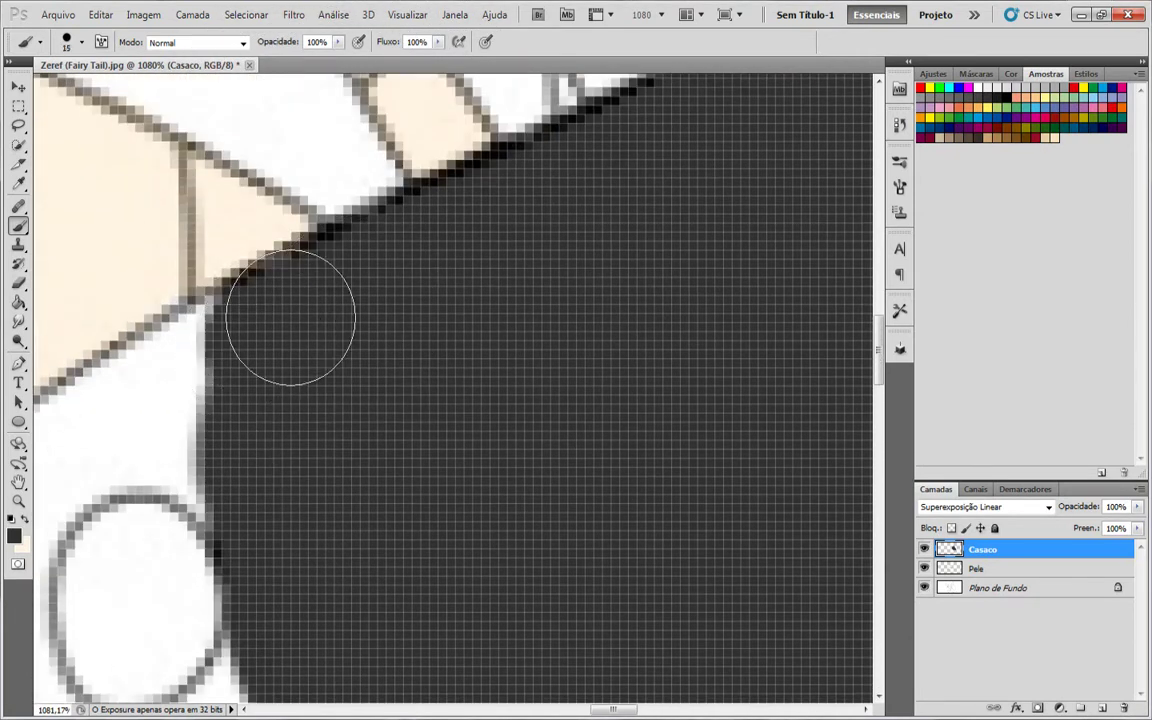
pyautogui.hscroll(-2, 240, 445)
pyautogui.scroll(-3, 193, 424)
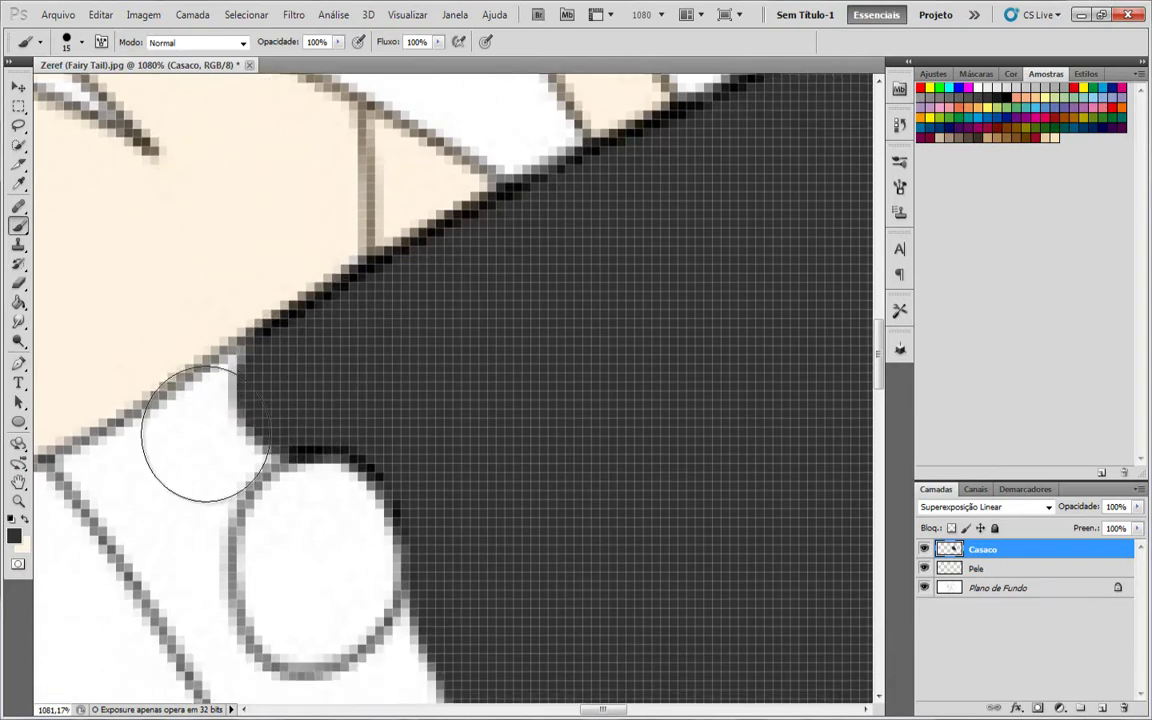
# Paint the coat around the uppermost button dark grey, reducing the brush to size 8.
pyautogui.scroll(1, 160, 482)
pyautogui.press('[')
pyautogui.moveTo(165, 490); pyautogui.dragTo(188, 535)
pyautogui.scroll(-3, 196, 480)
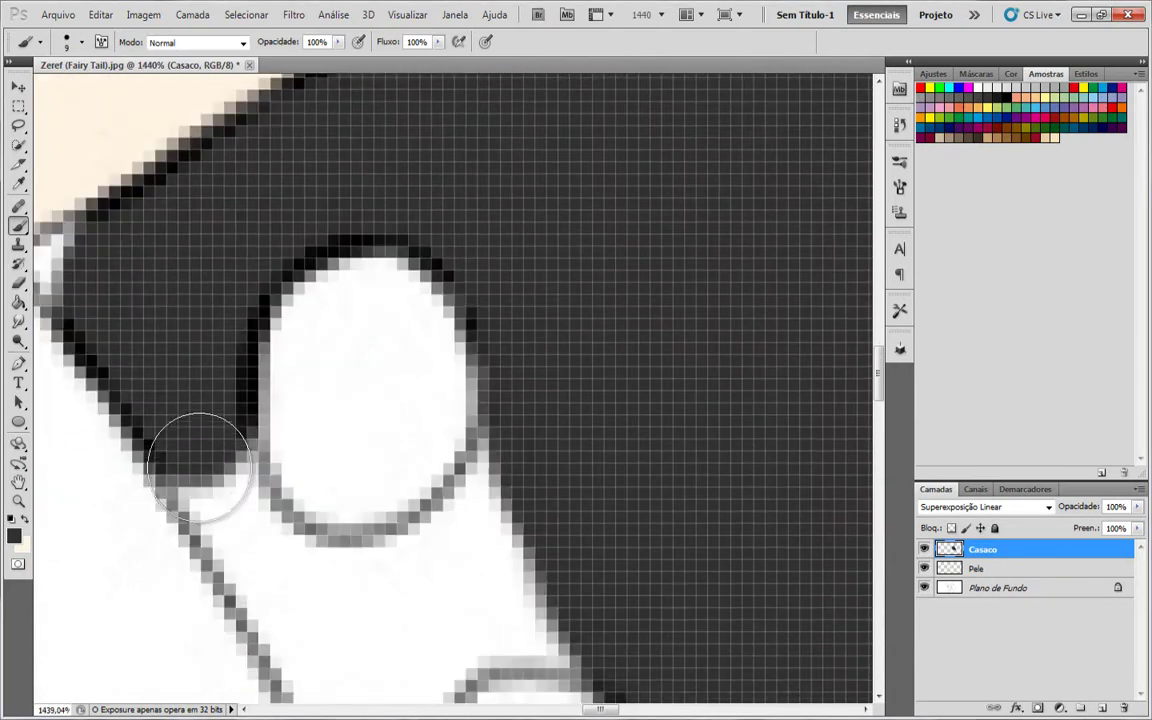
pyautogui.press('[')
pyautogui.press('[')
pyautogui.scroll(-2, 265, 520)
pyautogui.moveTo(198, 465)
pyautogui.mouseDown()
pyautogui.moveTo(304, 596)
pyautogui.moveTo(266, 512)
pyautogui.moveTo(332, 604)
pyautogui.moveTo(450, 490)
pyautogui.mouseUp()
pyautogui.moveTo(483, 433); pyautogui.dragTo(512, 290)
pyautogui.scroll(-5, 508, 300)
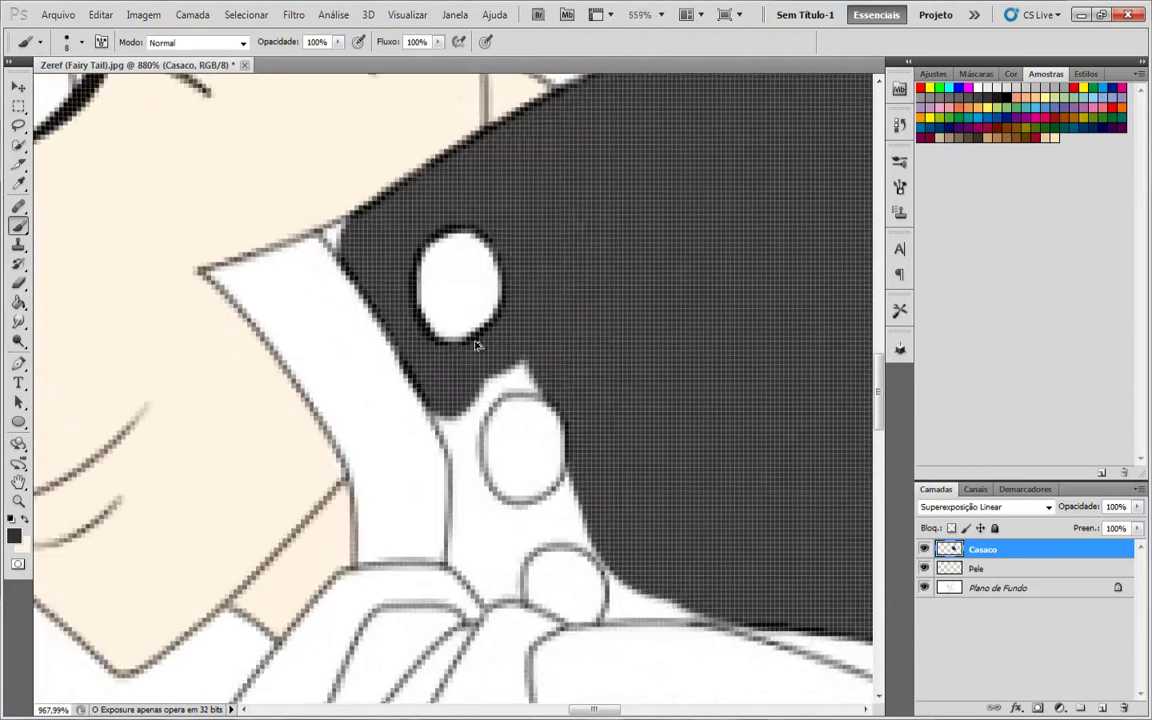
# Fill the white gap at the collar's front corner below the jaw and touch up its edge with a size 4 brush.
pyautogui.scroll(4, 285, 290)
pyautogui.press('[')
pyautogui.press('[')
pyautogui.moveTo(368, 301); pyautogui.dragTo(384, 307)
pyautogui.scroll(-4, 385, 308)
pyautogui.scroll(3, 400, 319)
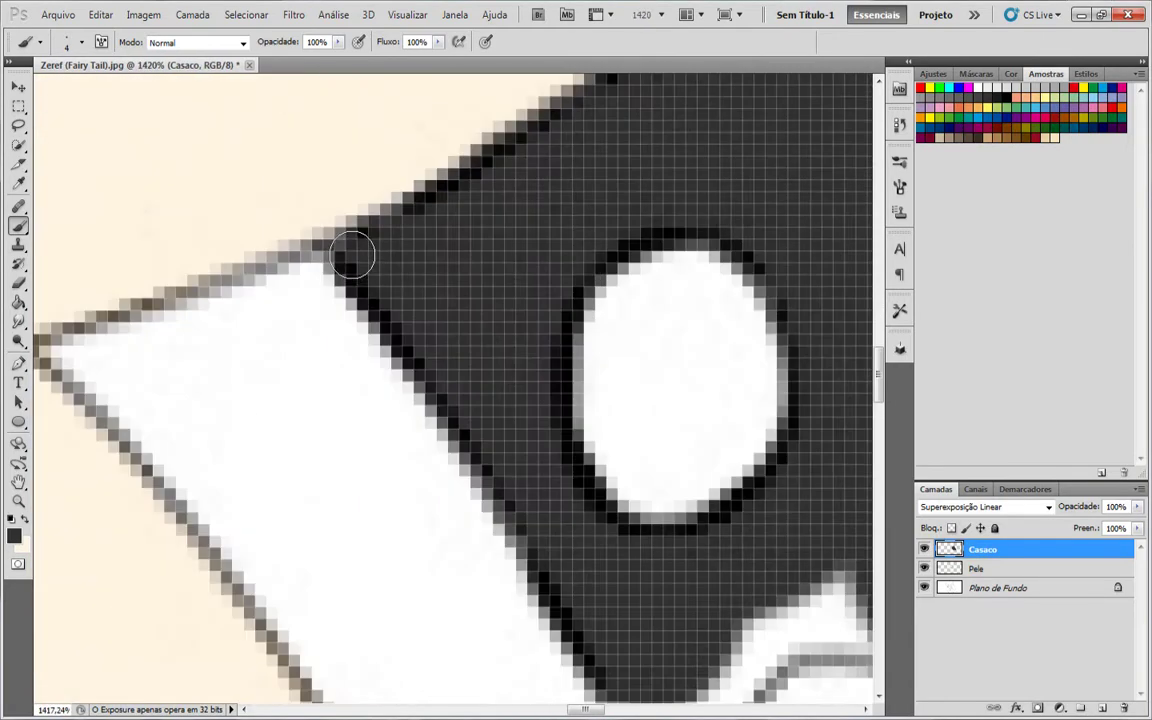
pyautogui.scroll(-1, 355, 249)
pyautogui.scroll(3, 464, 508)
pyautogui.moveTo(466, 597)
pyautogui.mouseDown()
pyautogui.moveTo(458, 527)
pyautogui.moveTo(297, 432)
pyautogui.moveTo(308, 262)
pyautogui.mouseUp()
pyautogui.scroll(-2, 370, 303)
# Paint the coat between the middle and lowest buttons dark grey down to the scarf, enlarging the brush to size 10.
pyautogui.scroll(1, 425, 390)
pyautogui.press(']')
pyautogui.press(']')
pyautogui.press(']')
pyautogui.press(']')
pyautogui.press(']')
pyautogui.press(']')
pyautogui.moveTo(405, 390); pyautogui.dragTo(394, 378)
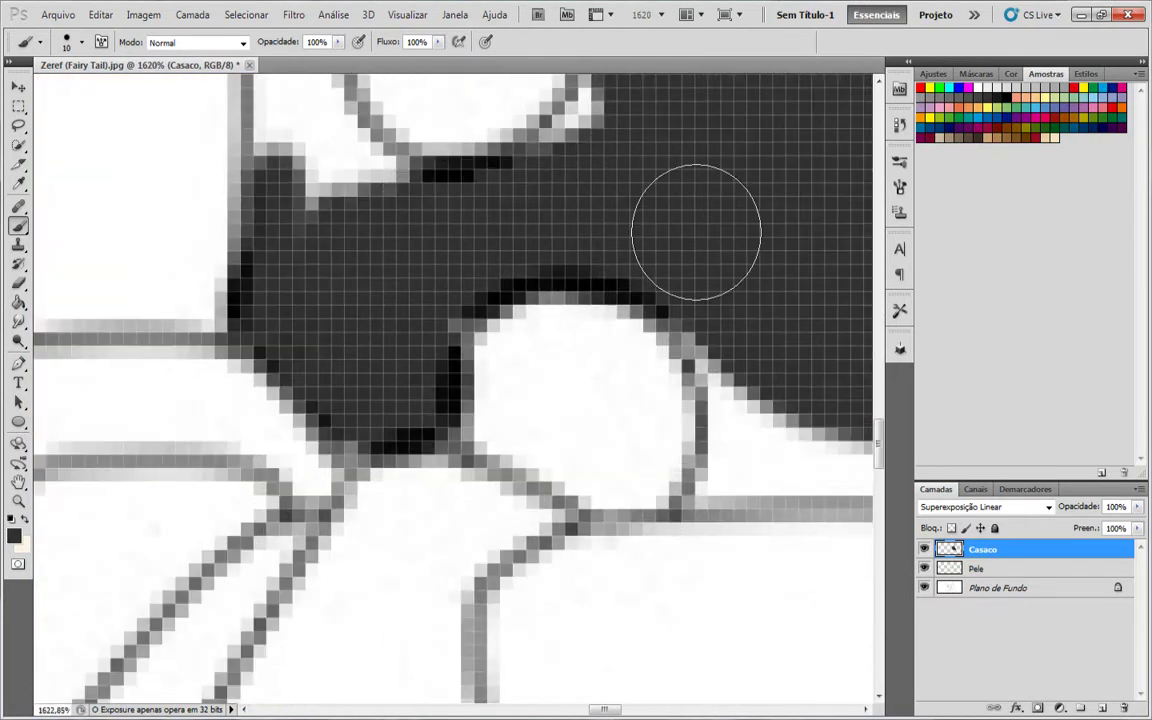
pyautogui.moveTo(696, 232); pyautogui.dragTo(771, 437)
# Fill the gap between the lowest button and the scarf's upper edge dark grey with a size 8 brush.
pyautogui.scroll(-2, 738, 355)
pyautogui.scroll(2, 572, 400)
pyautogui.press('[')
pyautogui.press('[')
pyautogui.click(592, 385)
pyautogui.scroll(-3, 594, 345)
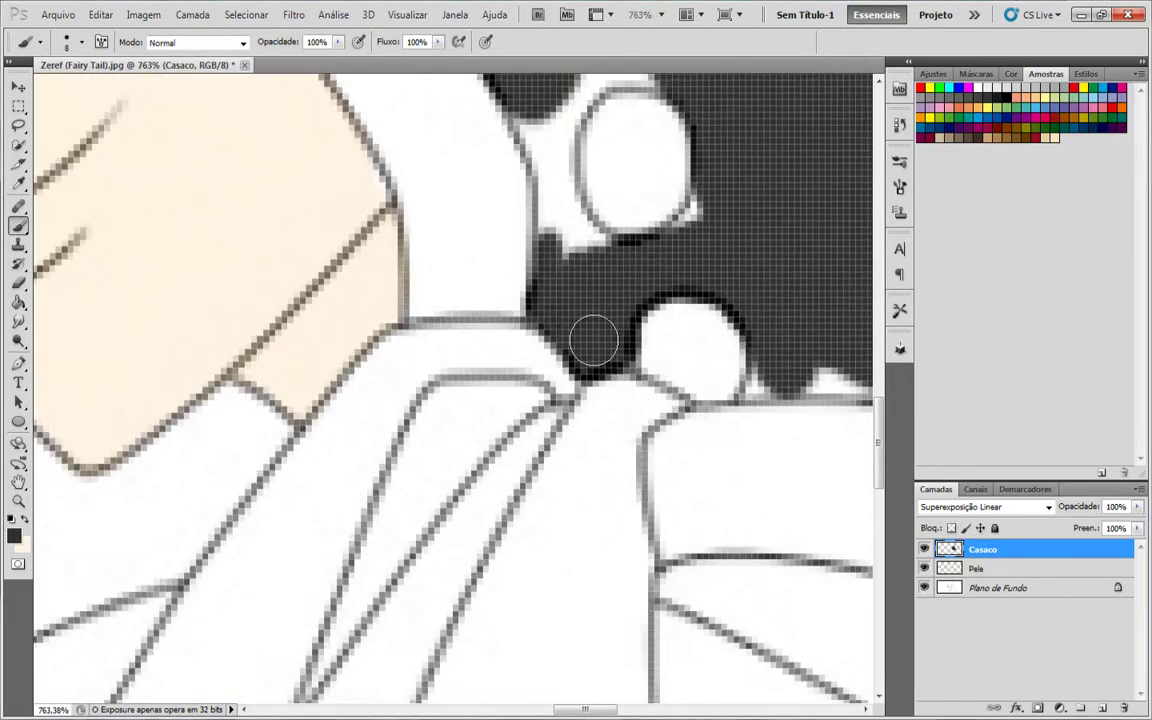
pyautogui.moveTo(850, 372)
pyautogui.mouseDown()
pyautogui.moveTo(720, 365)
pyautogui.moveTo(665, 340)
pyautogui.mouseUp()
pyautogui.moveTo(868, 390)
pyautogui.mouseDown()
pyautogui.moveTo(746, 393)
pyautogui.moveTo(760, 398)
pyautogui.mouseUp()
# Touch up the small gaps around the lowest button with a smaller brush.
pyautogui.press('[')
pyautogui.press('[')
pyautogui.press('[')
pyautogui.press('[')
pyautogui.press('[')
pyautogui.scroll(3, 532, 352)
pyautogui.moveTo(456, 400)
pyautogui.mouseDown()
pyautogui.moveTo(444, 428)
pyautogui.moveTo(467, 439)
pyautogui.mouseUp()
pyautogui.scroll(-3, 609, 391)
pyautogui.scroll(3, 490, 388)
pyautogui.scroll(-3, 512, 383)
pyautogui.scroll(4, 455, 252)
# Fill the remaining white areas around the middle button dark grey with a size 7 brush.
pyautogui.press(']')
pyautogui.press(']')
pyautogui.press(']')
pyautogui.press(']')
pyautogui.moveTo(463, 272); pyautogui.dragTo(588, 172)
pyautogui.scroll(-2, 545, 225)
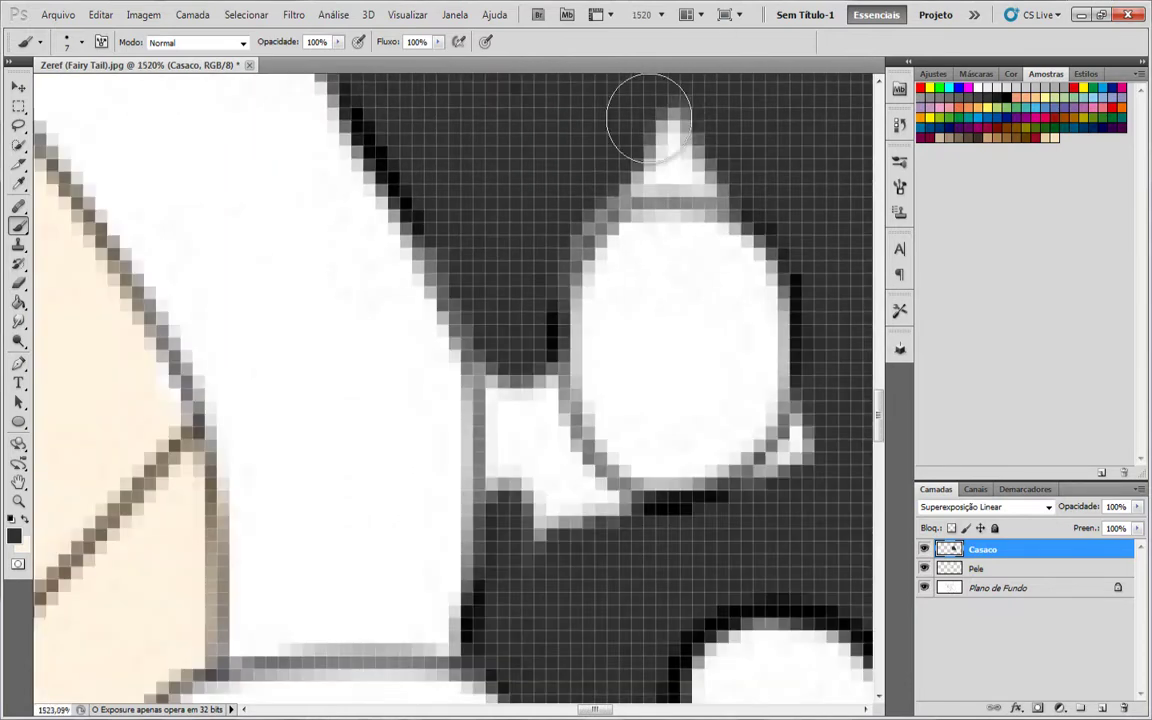
pyautogui.moveTo(512, 358)
pyautogui.mouseDown()
pyautogui.moveTo(559, 522)
pyautogui.moveTo(608, 524)
pyautogui.moveTo(788, 462)
pyautogui.mouseUp()
pyautogui.scroll(-3, 795, 400)
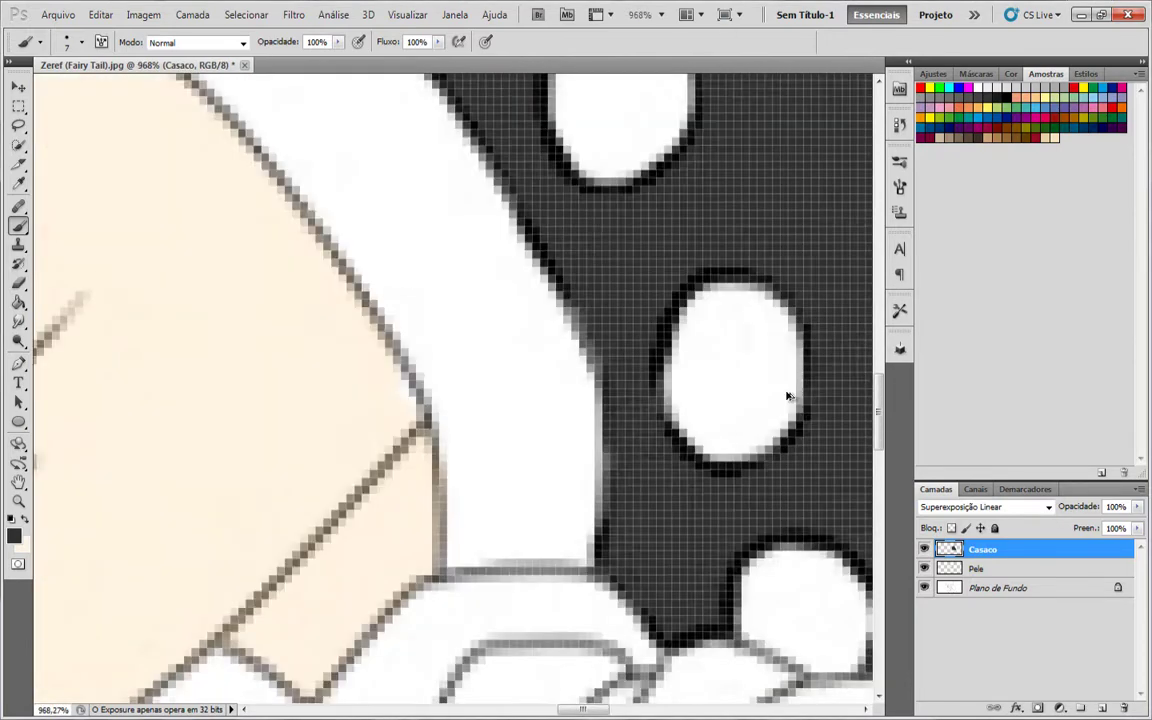
# Touch up the dark grey along the edges near the middle button.
pyautogui.scroll(4, 580, 245)
pyautogui.scroll(-3, 666, 437)
pyautogui.scroll(4, 660, 515)
pyautogui.moveTo(628, 495); pyautogui.dragTo(612, 321)
pyautogui.scroll(-5, 614, 321)
pyautogui.scroll(3, 663, 303)
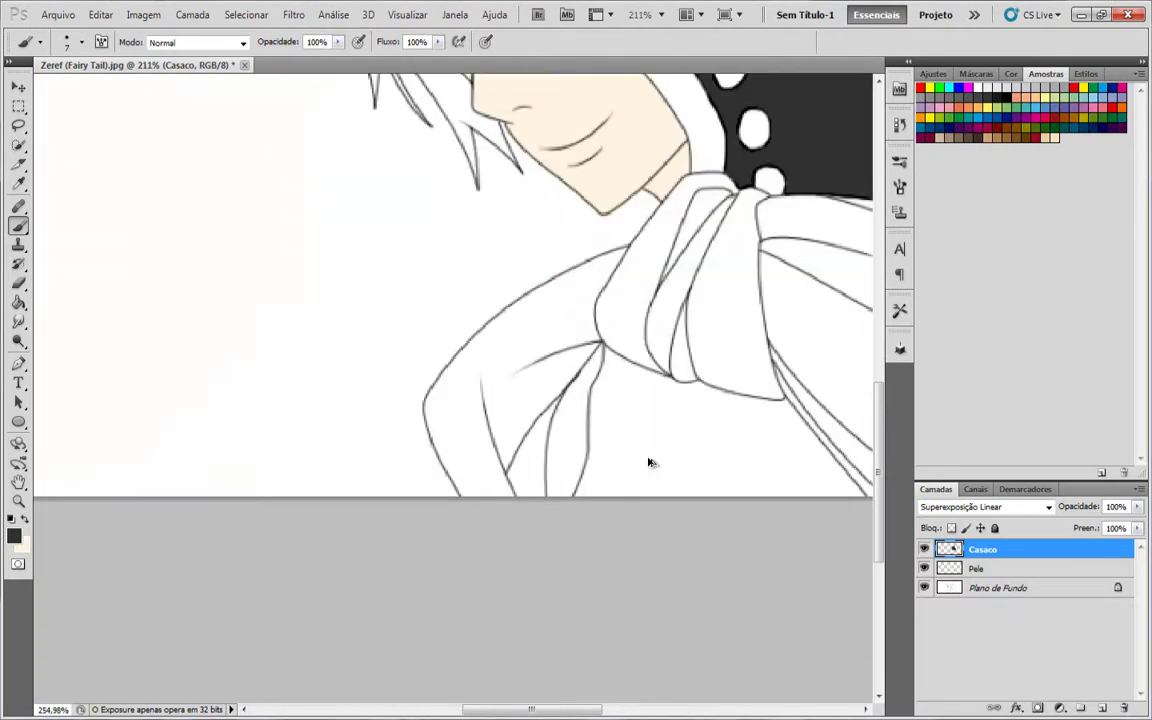
# Paint the coat area below the scarf knot dark grey, enlarging the brush to size 15.
pyautogui.press(']')
pyautogui.press(']')
pyautogui.press(']')
pyautogui.press(']')
pyautogui.scroll(3, 641, 394)
pyautogui.moveTo(743, 270); pyautogui.dragTo(682, 360)
pyautogui.scroll(-3, 680, 365)
pyautogui.scroll(3, 670, 442)
pyautogui.moveTo(592, 465)
pyautogui.mouseDown()
pyautogui.moveTo(571, 509)
pyautogui.moveTo(620, 281)
pyautogui.mouseUp()
pyautogui.moveTo(475, 417)
pyautogui.mouseDown()
pyautogui.moveTo(697, 239)
pyautogui.moveTo(725, 258)
pyautogui.mouseUp()
# Extend the dark grey across the coat below the scarf knot toward the hanging scarf folds.
pyautogui.hscroll(2, 725, 258)
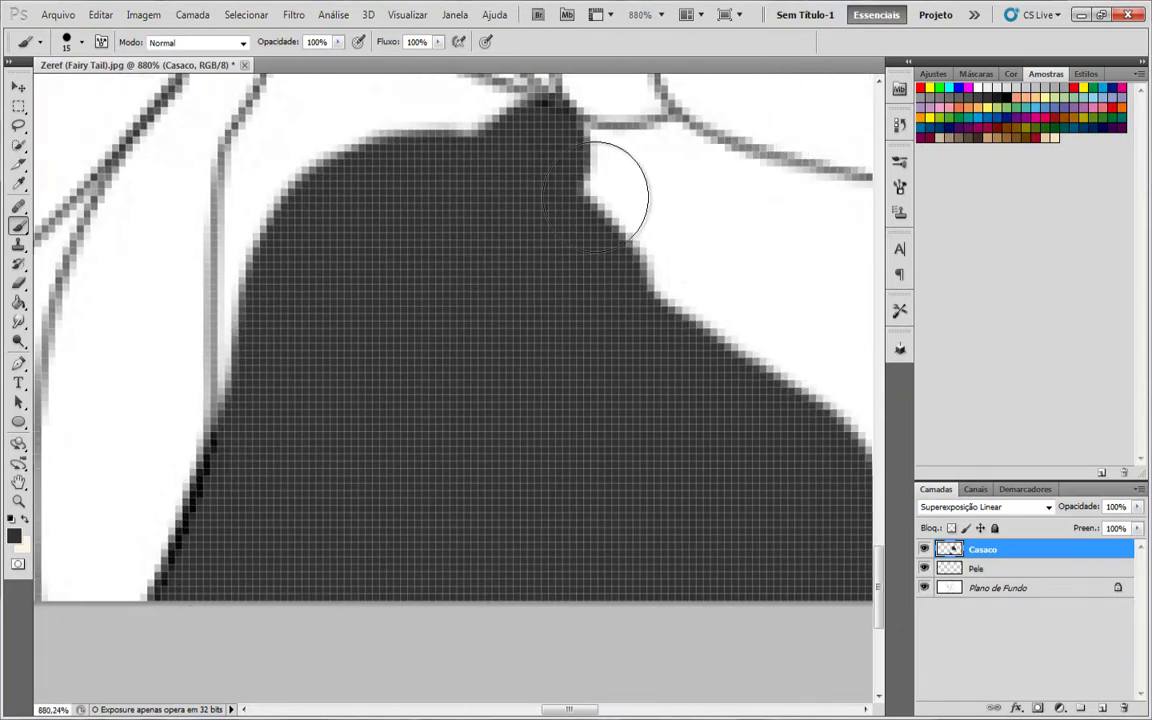
pyautogui.moveTo(599, 193); pyautogui.dragTo(696, 316)
pyautogui.hscroll(2, 696, 316)
pyautogui.moveTo(527, 221); pyautogui.dragTo(694, 375)
pyautogui.moveTo(718, 480); pyautogui.dragTo(660, 375)
pyautogui.hscroll(2, 655, 373)
# Paint the lower coat up to the knot's bottom edge and along the diagonal scarf line.
pyautogui.moveTo(338, 216); pyautogui.dragTo(693, 640)
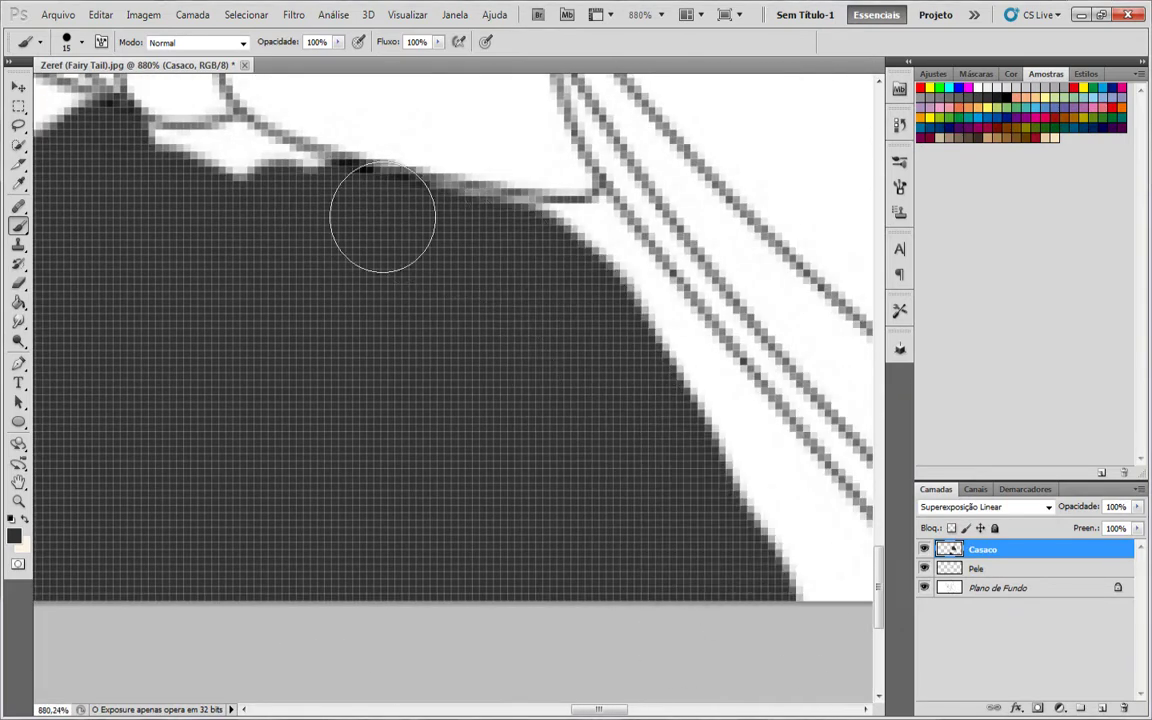
pyautogui.scroll(-2, 748, 604)
pyautogui.hscroll(4, 633, 450)
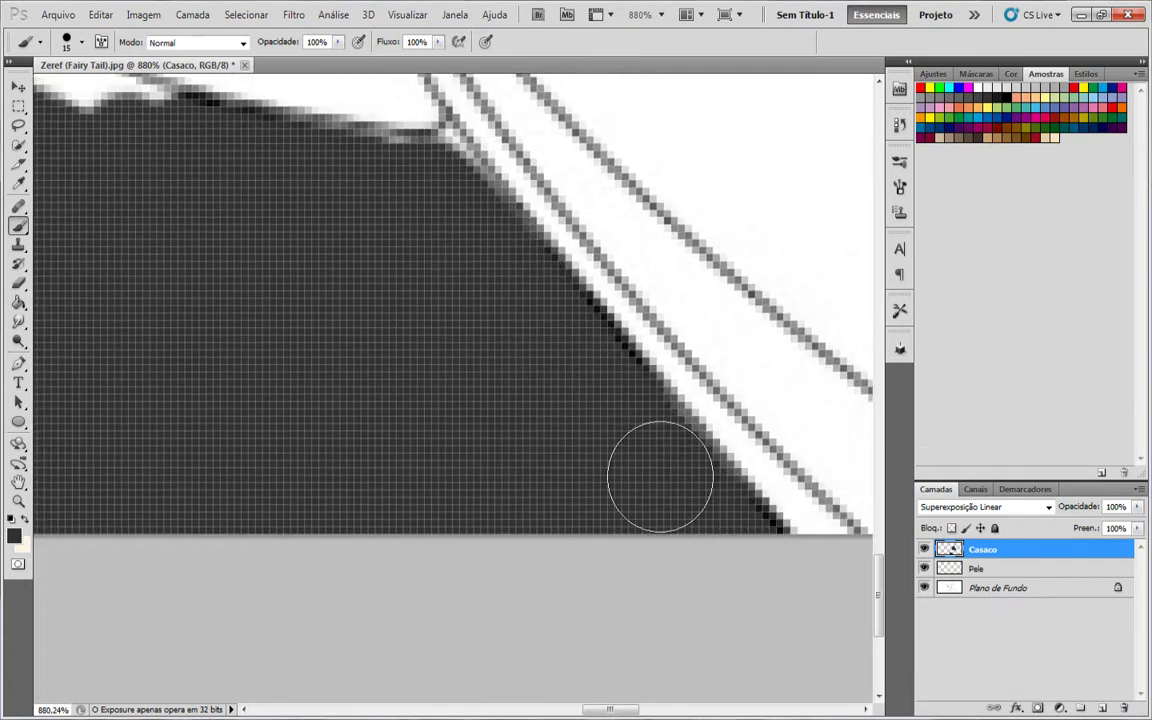
pyautogui.scroll(2, 390, 313)
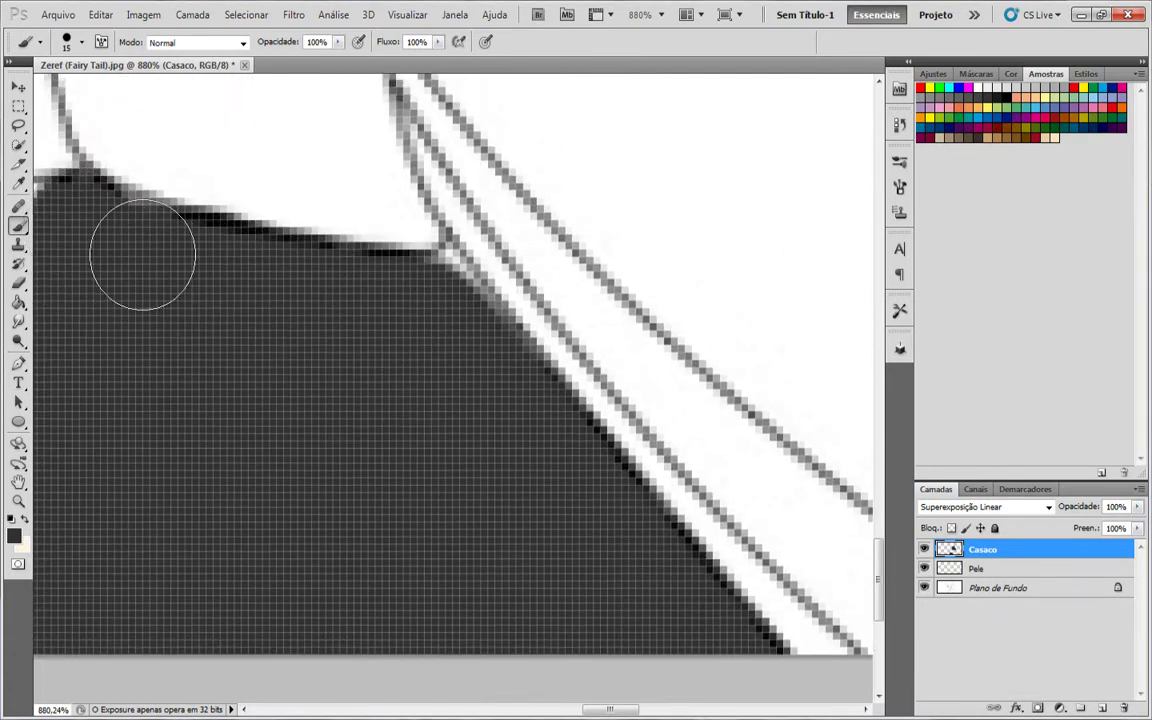
pyautogui.hscroll(-4, 142, 254)
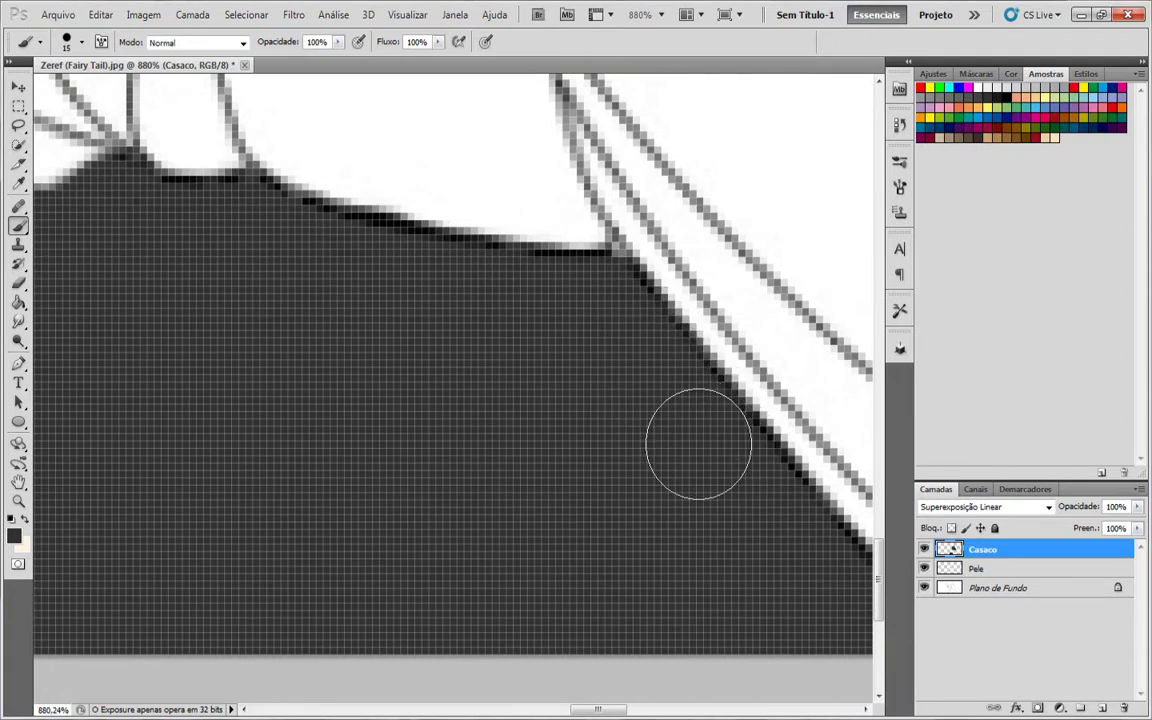
# Paint the lower coat's inner edge beside the draped fabric dark grey with a size 7 brush.
pyautogui.scroll(3, 612, 258)
pyautogui.press('[')
pyautogui.press('[')
pyautogui.press('[')
pyautogui.press('[')
pyautogui.scroll(-5, 594, 272)
pyautogui.scroll(3, 166, 389)
pyautogui.moveTo(167, 386); pyautogui.dragTo(205, 94)
pyautogui.scroll(3, 250, 200)
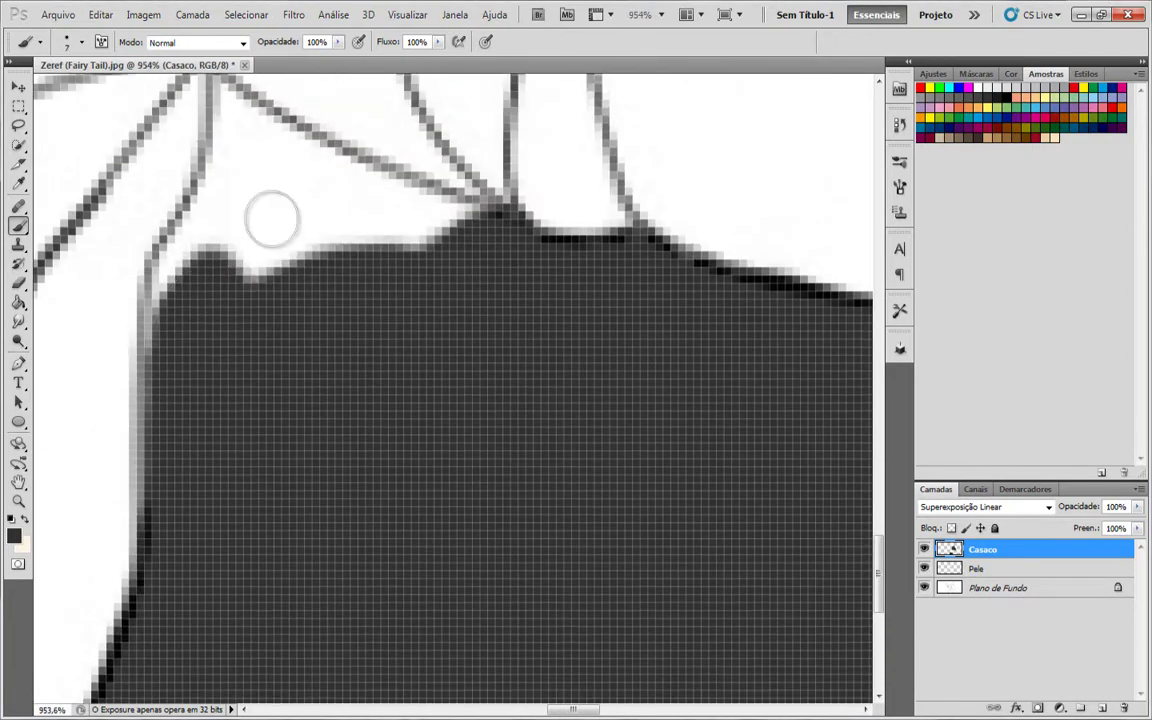
# Fill the lower coat's upper corner beneath the scarf knot dark grey with a size 15 brush.
pyautogui.moveTo(272, 217)
pyautogui.mouseDown()
pyautogui.moveTo(470, 239)
pyautogui.moveTo(479, 257)
pyautogui.mouseUp()
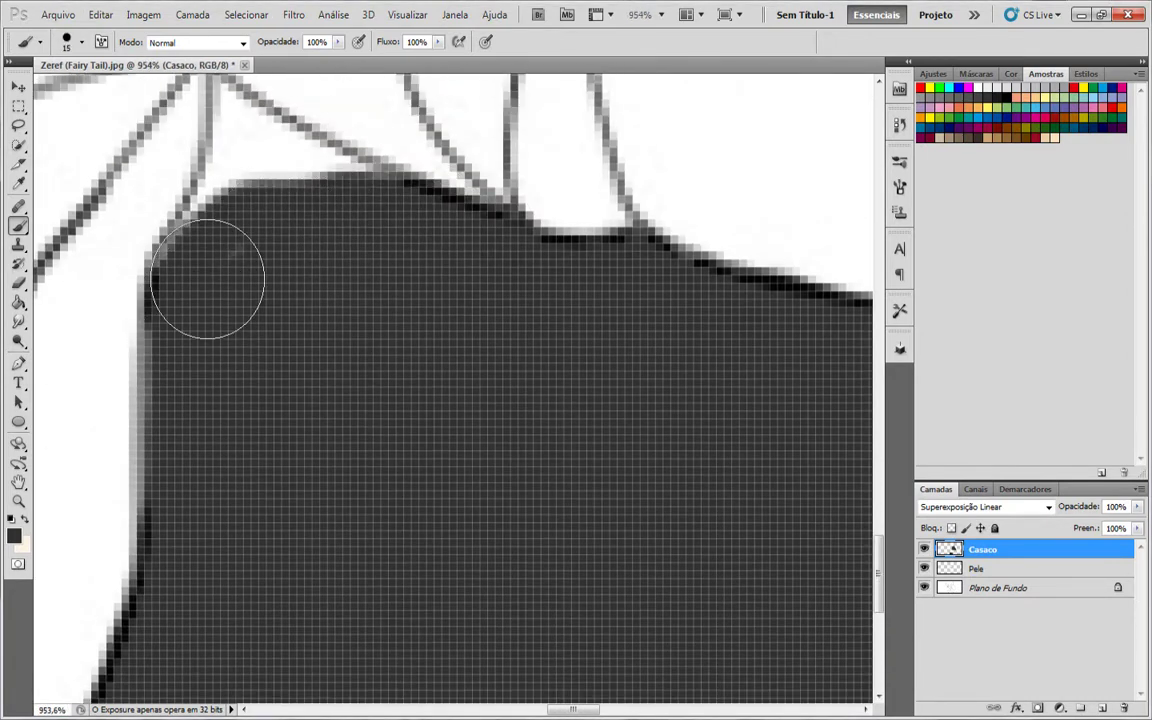
pyautogui.moveTo(208, 279); pyautogui.dragTo(318, 206)
pyautogui.scroll(2, 244, 298)
pyautogui.scroll(3, 242, 292)
pyautogui.moveTo(270, 340); pyautogui.dragTo(315, 320)
pyautogui.scroll(-3, 319, 370)
# Paint along the lower coat's side edge beside the draped fabric with a size 6 brush.
pyautogui.press('[')
pyautogui.press('[')
pyautogui.press('[')
pyautogui.press('[')
pyautogui.press('[')
pyautogui.scroll(1, 319, 365)
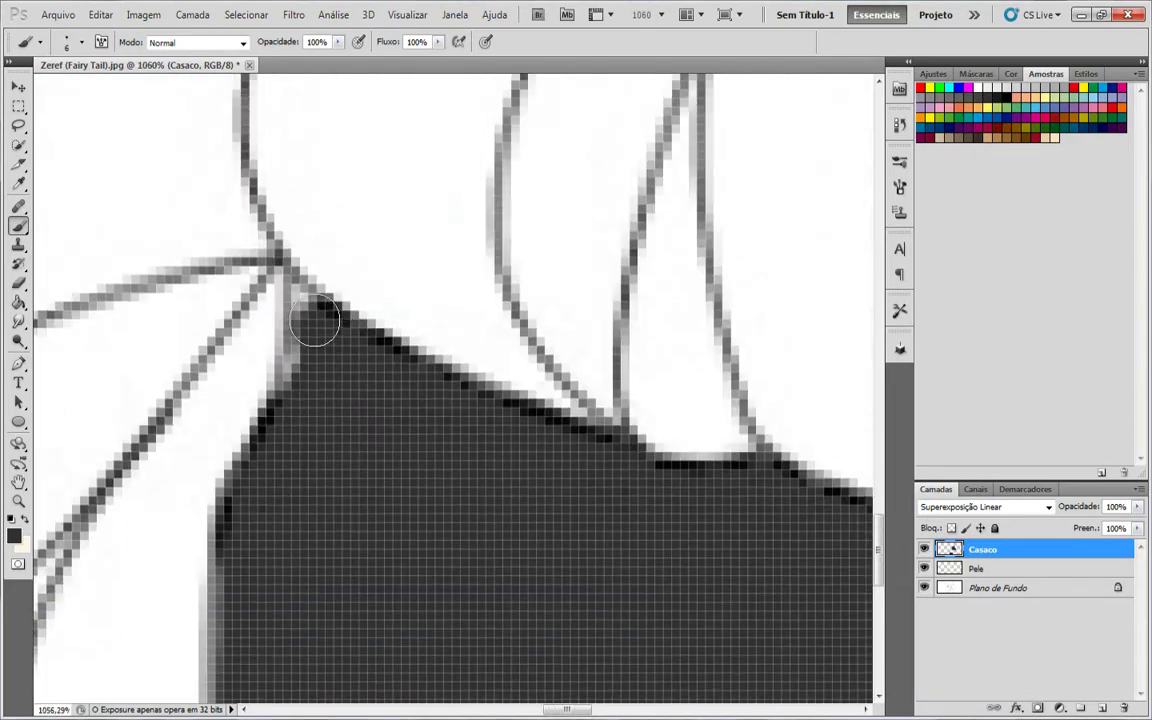
pyautogui.scroll(-3, 294, 413)
pyautogui.moveTo(226, 385); pyautogui.dragTo(222, 690)
pyautogui.scroll(-3, 303, 458)
# Fill the narrow tip where the coat meets the scarf knot and draped fabric with a size 2 brush.
pyautogui.scroll(4, 280, 330)
pyautogui.press('[')
pyautogui.press('[')
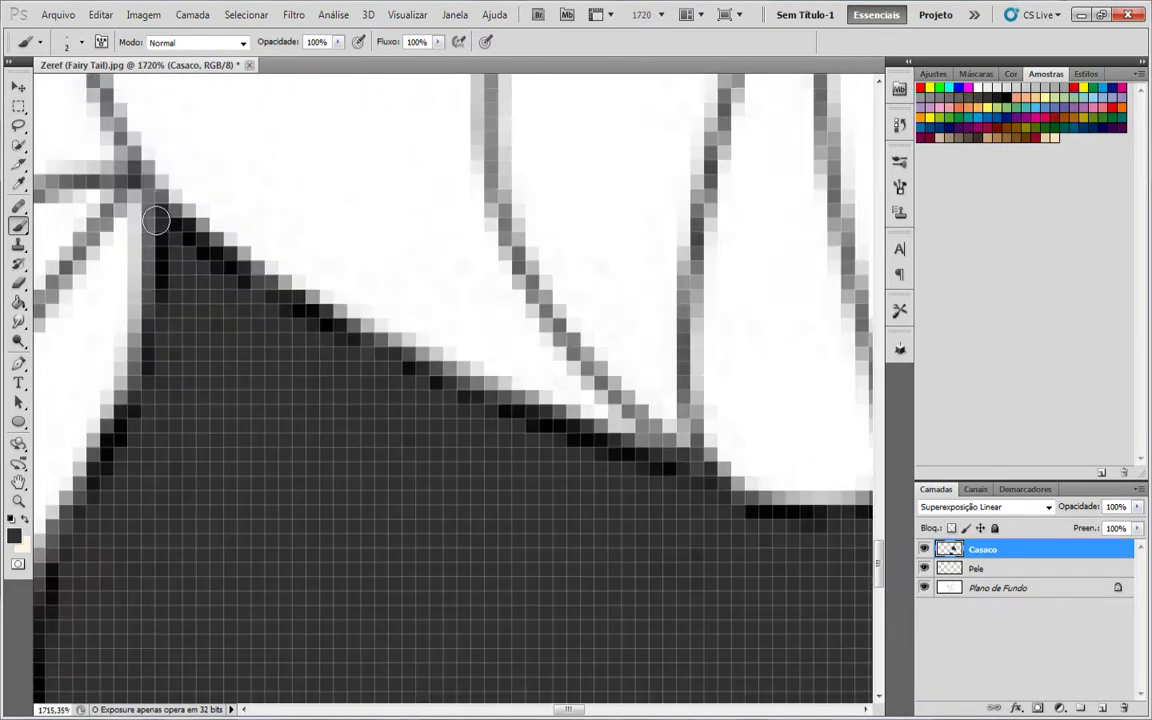
pyautogui.moveTo(157, 224); pyautogui.dragTo(142, 190)
pyautogui.scroll(-1, 272, 357)
pyautogui.scroll(-8, 270, 357)
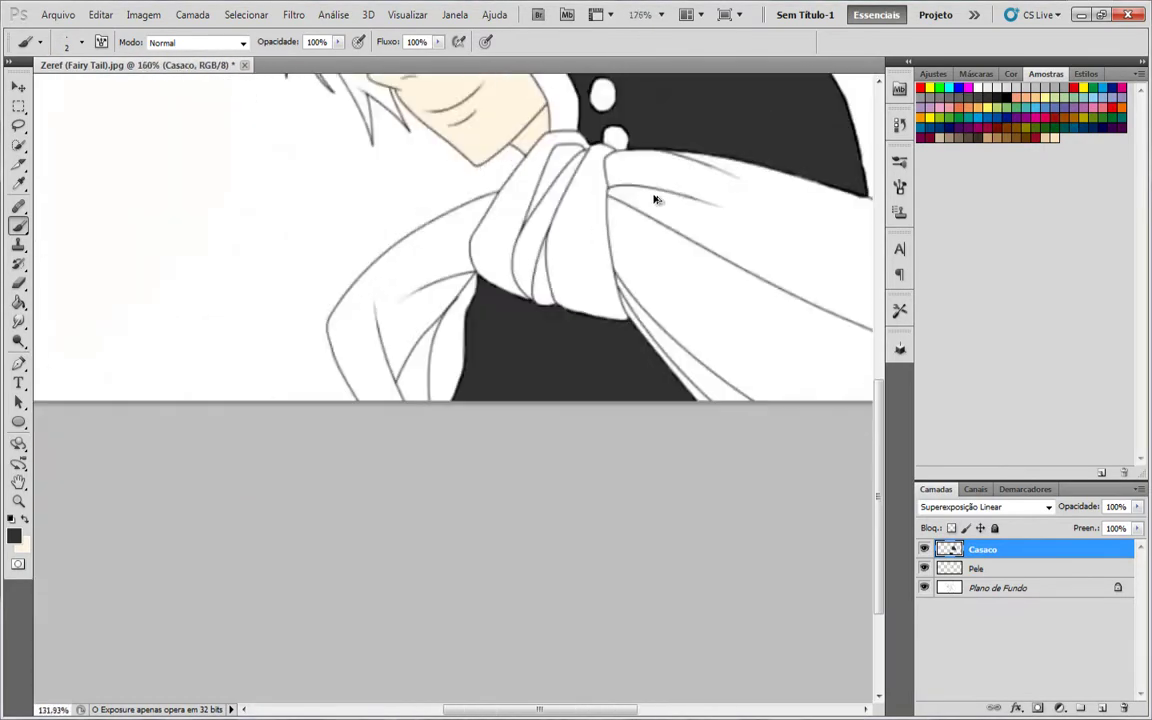
# Create a new layer named Cabelo with the Superexposição Linear blending mode.
pyautogui.scroll(6, 653, 250)
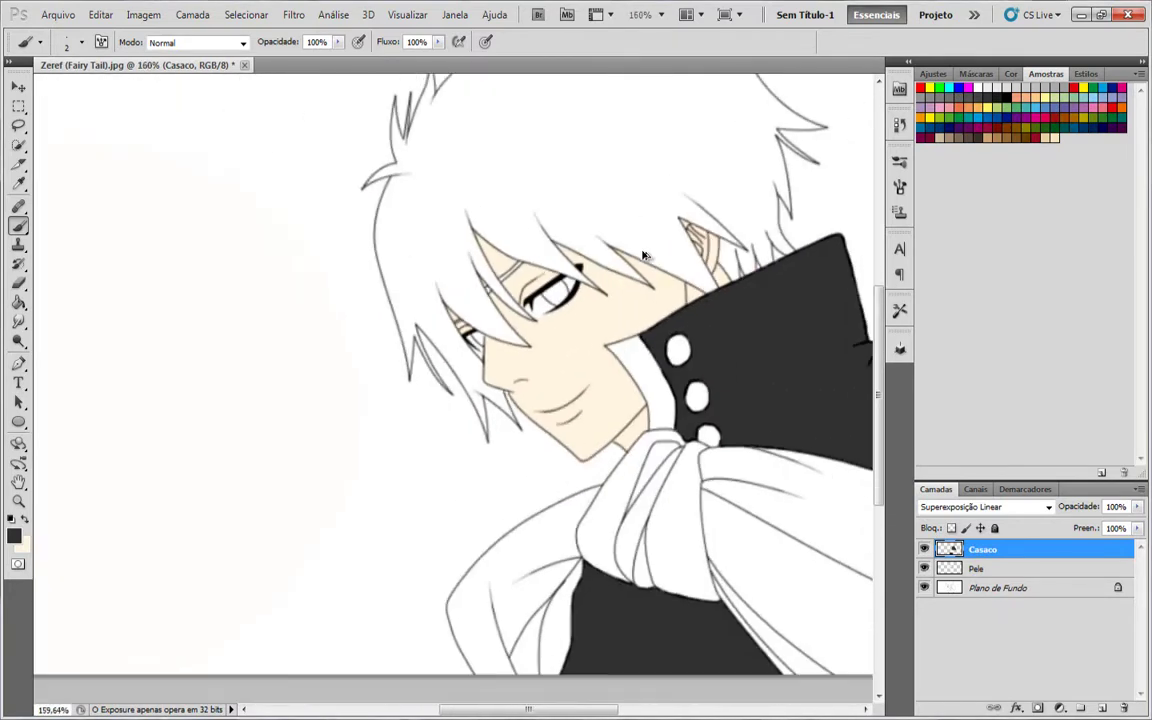
pyautogui.scroll(-4, 576, 188)
pyautogui.hotkey('ctrl', 'shift', 'n')
pyautogui.write('Cabelo')
pyautogui.click(318, 310)
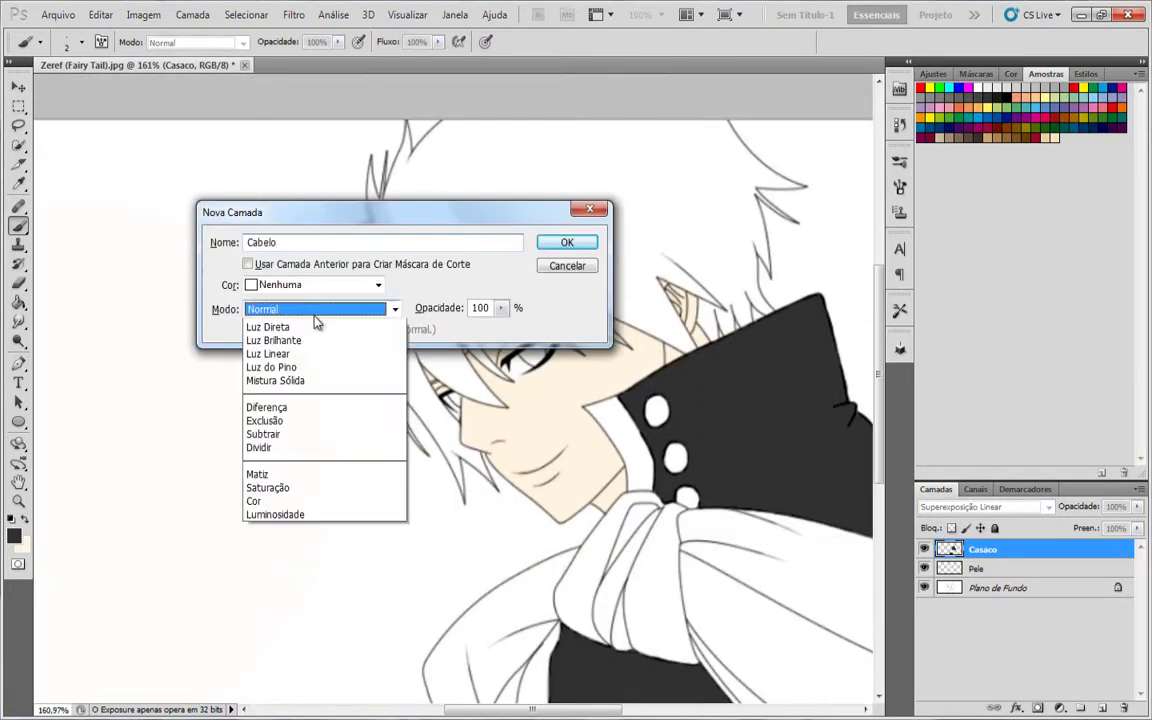
pyautogui.click(300, 400)
pyautogui.click(567, 242)
# Enlarge the brush to size 70 and start filling the crown of the hair dark grey.
pyautogui.scroll(4, 592, 130)
pyautogui.scroll(-4, 509, 209)
pyautogui.press(']')
pyautogui.press(']')
pyautogui.press(']')
pyautogui.press(']')
pyautogui.press(']')
pyautogui.press(']')
pyautogui.press(']')
pyautogui.press(']')
pyautogui.press(']')
pyautogui.press(']')
pyautogui.press(']')
pyautogui.press(']')
pyautogui.press(']')
pyautogui.press(']')
pyautogui.moveTo(497, 205); pyautogui.dragTo(460, 279)
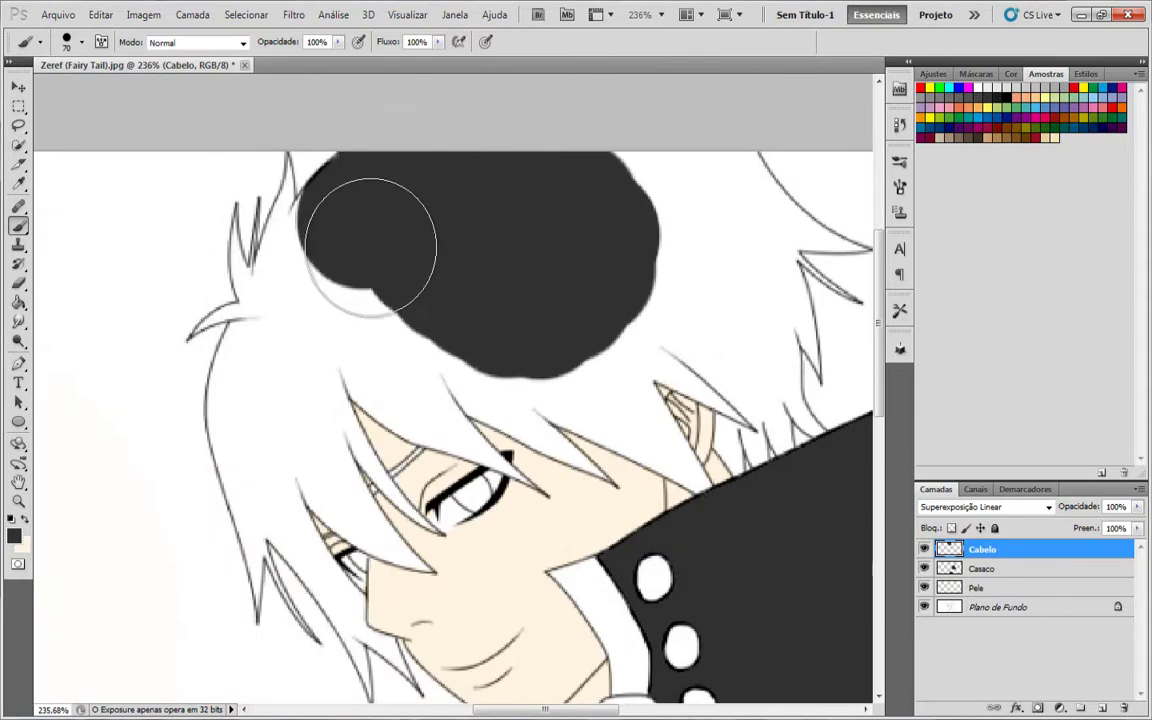
# Extend the dark grey hair fill across the top and back of the head.
pyautogui.scroll(4, 370, 245)
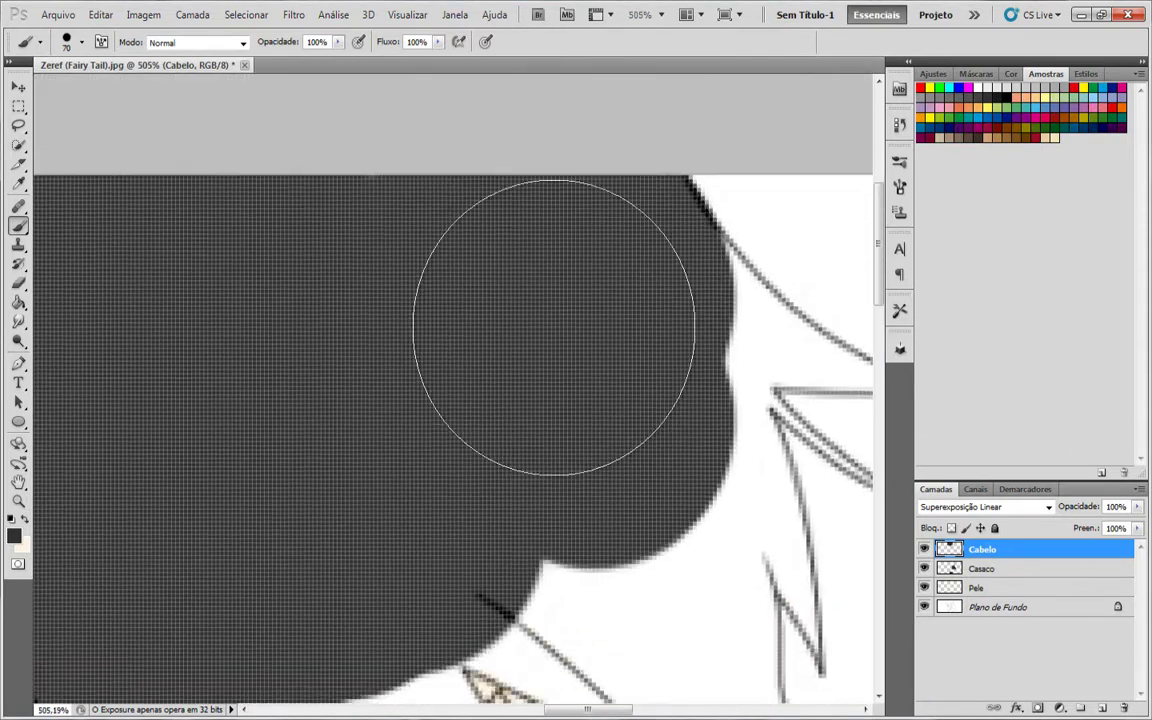
pyautogui.scroll(-1, 554, 327)
pyautogui.moveTo(630, 290); pyautogui.dragTo(617, 275)
pyautogui.scroll(-2, 600, 300)
pyautogui.moveTo(545, 340); pyautogui.dragTo(450, 345)
# Paint the hair behind and above the ear dark grey with a size 40 brush.
pyautogui.hscroll(4, 309, 340)
pyautogui.press('[')
pyautogui.press('[')
pyautogui.press('[')
pyautogui.press('[')
pyautogui.press('[')
pyautogui.press('[')
pyautogui.moveTo(306, 490); pyautogui.dragTo(403, 515)
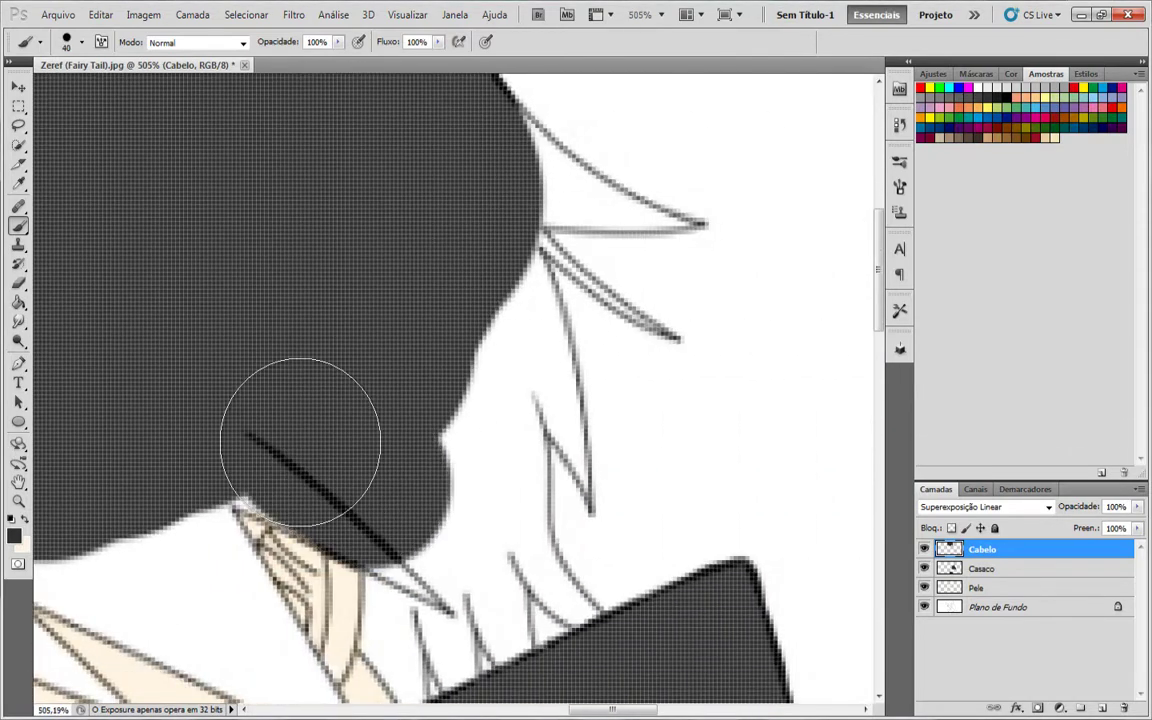
pyautogui.scroll(-2, 336, 455)
pyautogui.moveTo(336, 455)
pyautogui.mouseDown()
pyautogui.moveTo(455, 380)
pyautogui.moveTo(430, 412)
pyautogui.moveTo(459, 464)
pyautogui.mouseUp()
# Fill the hair strands behind the ear down to the coat collar dark grey with a size 9 brush.
pyautogui.scroll(-3, 455, 405)
pyautogui.scroll(-2, 438, 418)
pyautogui.press('[')
pyautogui.press('[')
pyautogui.press('[')
pyautogui.press('[')
pyautogui.scroll(3, 452, 453)
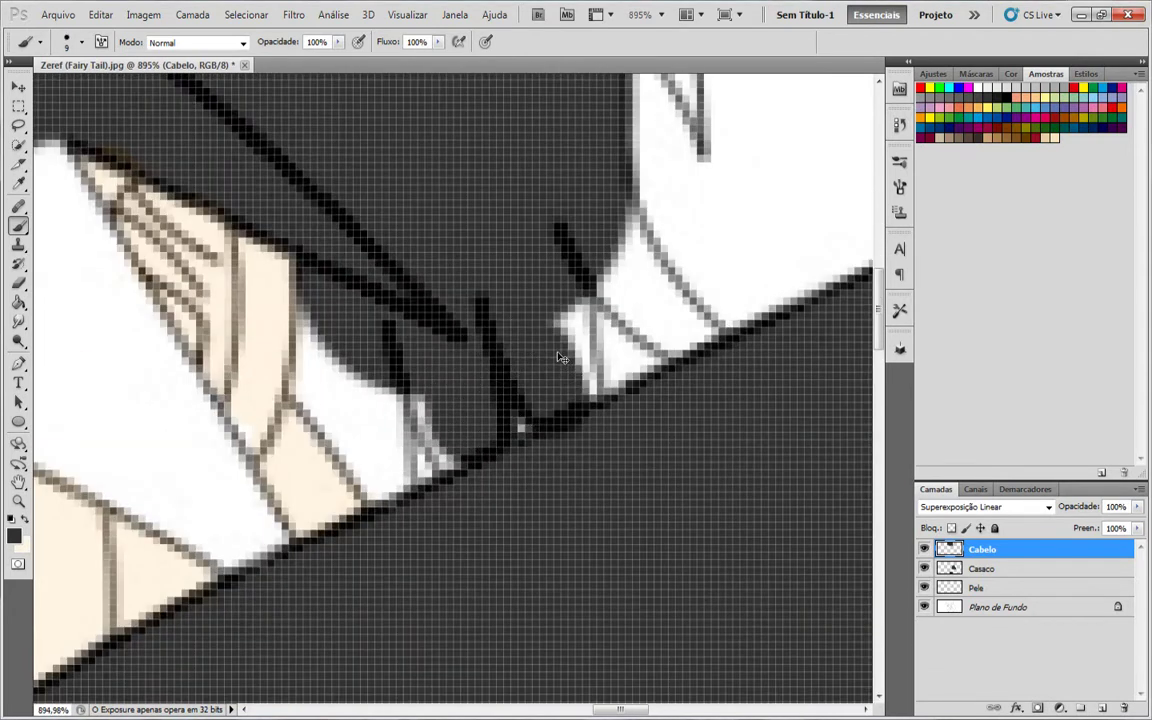
pyautogui.scroll(-2, 486, 326)
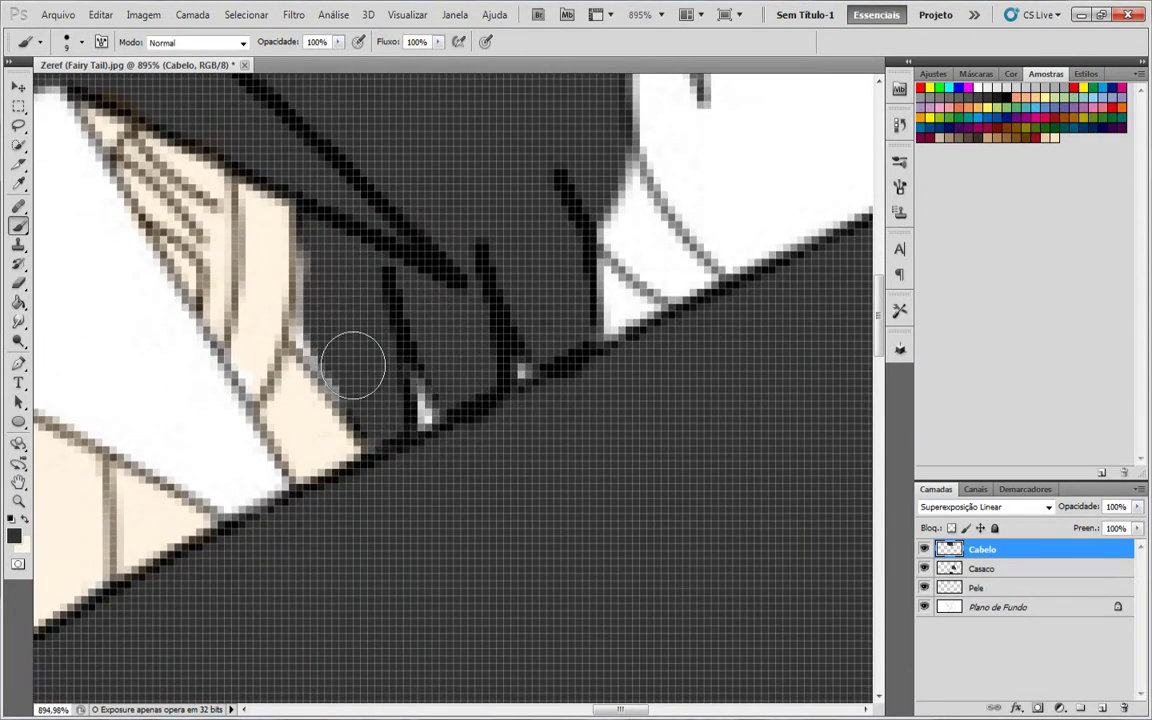
# Paint the nape strands along the collar and the outer neck edge dark grey with a size 5 brush.
pyautogui.scroll(5, 643, 452)
pyautogui.click(643, 452)
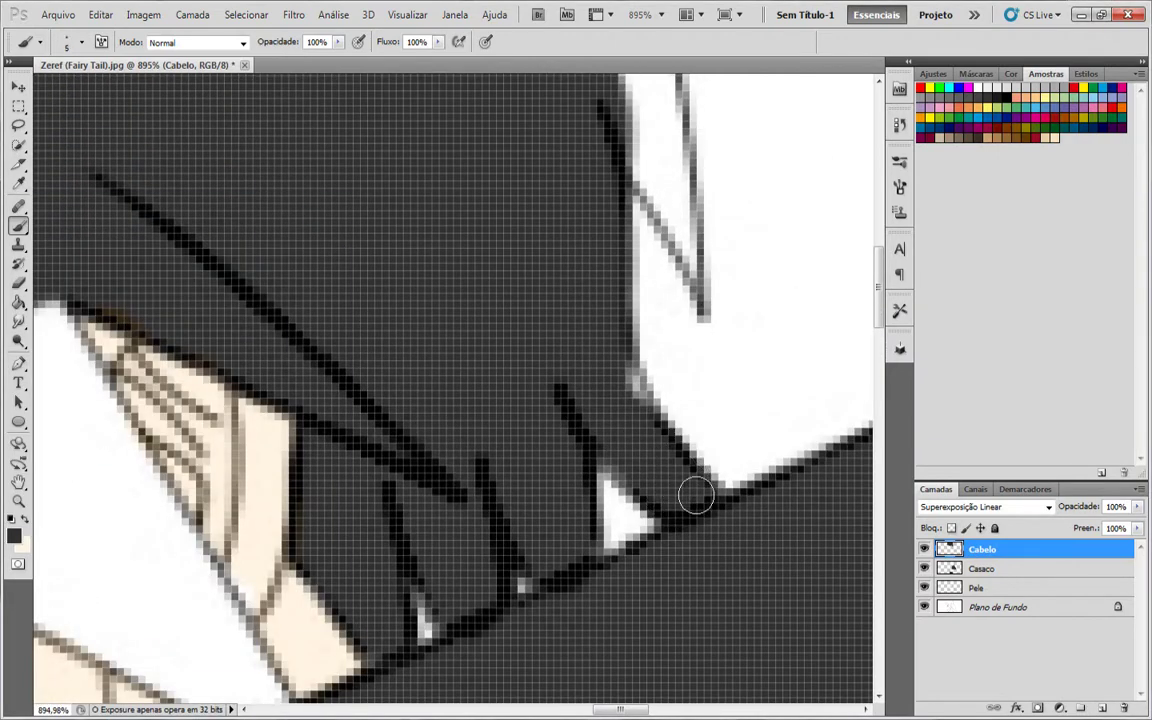
pyautogui.moveTo(640, 392); pyautogui.dragTo(634, 225)
pyautogui.scroll(3, 643, 507)
pyautogui.scroll(-4, 617, 625)
pyautogui.scroll(3, 465, 560)
pyautogui.scroll(2, 537, 572)
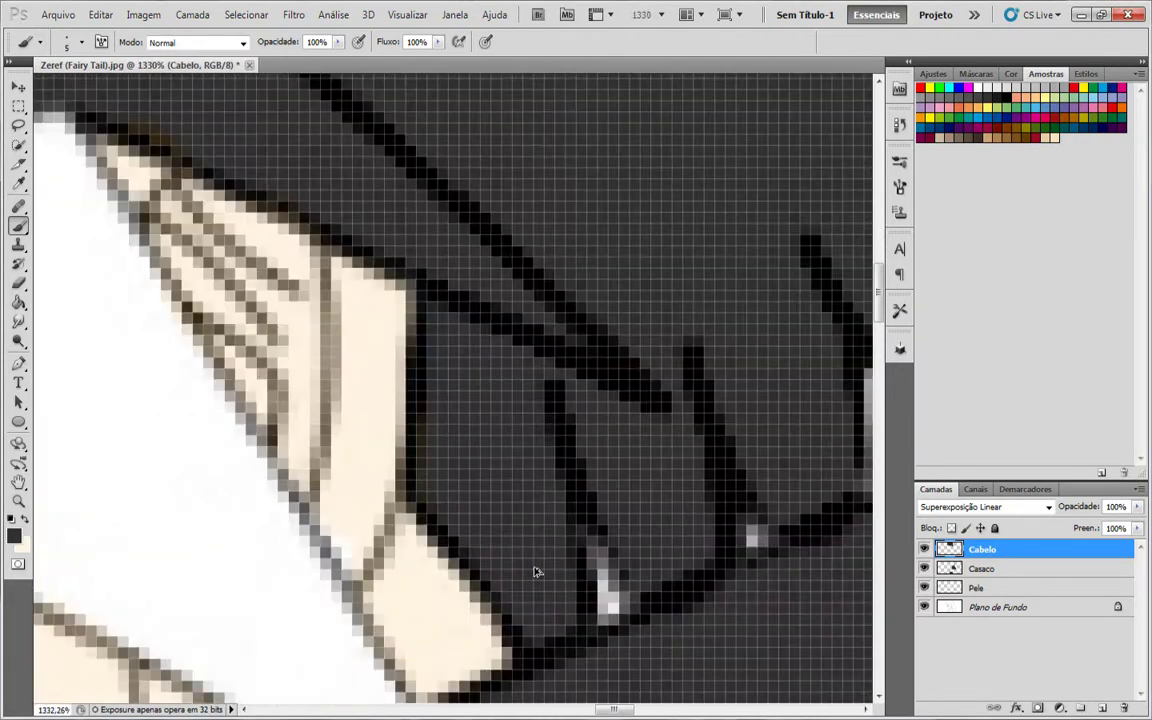
pyautogui.scroll(-2, 537, 572)
# Fill the hair between the cheek and ear dark grey at brush size 9, refining the ear's edge at size 6.
pyautogui.moveTo(296, 406)
pyautogui.mouseDown()
pyautogui.moveTo(517, 470)
pyautogui.moveTo(510, 512)
pyautogui.mouseUp()
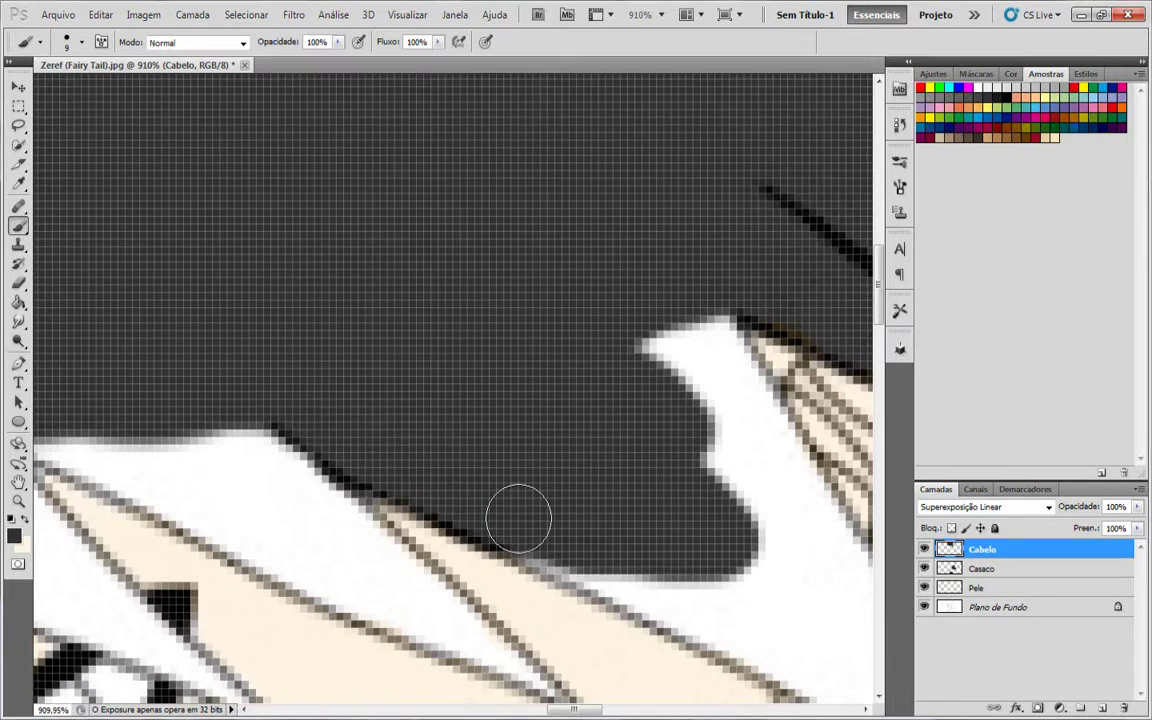
pyautogui.hscroll(3, 519, 519)
pyautogui.moveTo(522, 345)
pyautogui.mouseDown()
pyautogui.moveTo(645, 584)
pyautogui.moveTo(450, 566)
pyautogui.moveTo(588, 584)
pyautogui.mouseUp()
pyautogui.scroll(-2, 600, 584)
pyautogui.moveTo(712, 588); pyautogui.dragTo(615, 540)
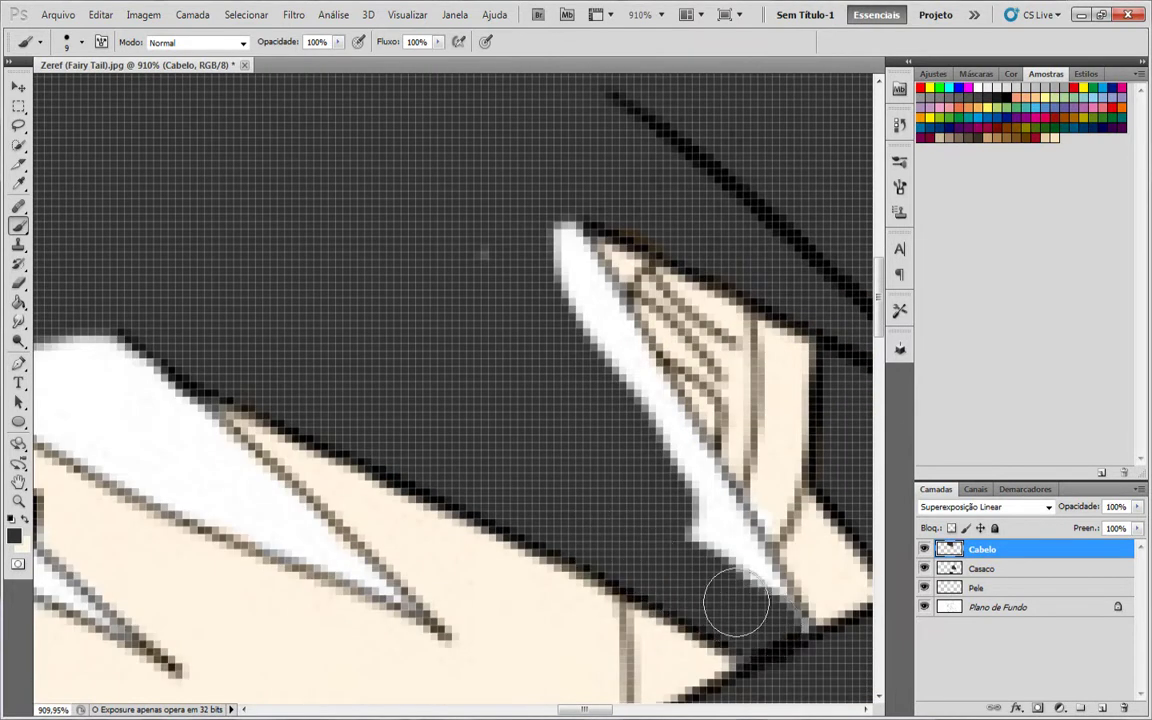
pyautogui.moveTo(736, 602); pyautogui.dragTo(571, 534)
pyautogui.hotkey('ctrl', 'z')
pyautogui.moveTo(550, 522); pyautogui.dragTo(305, 148)
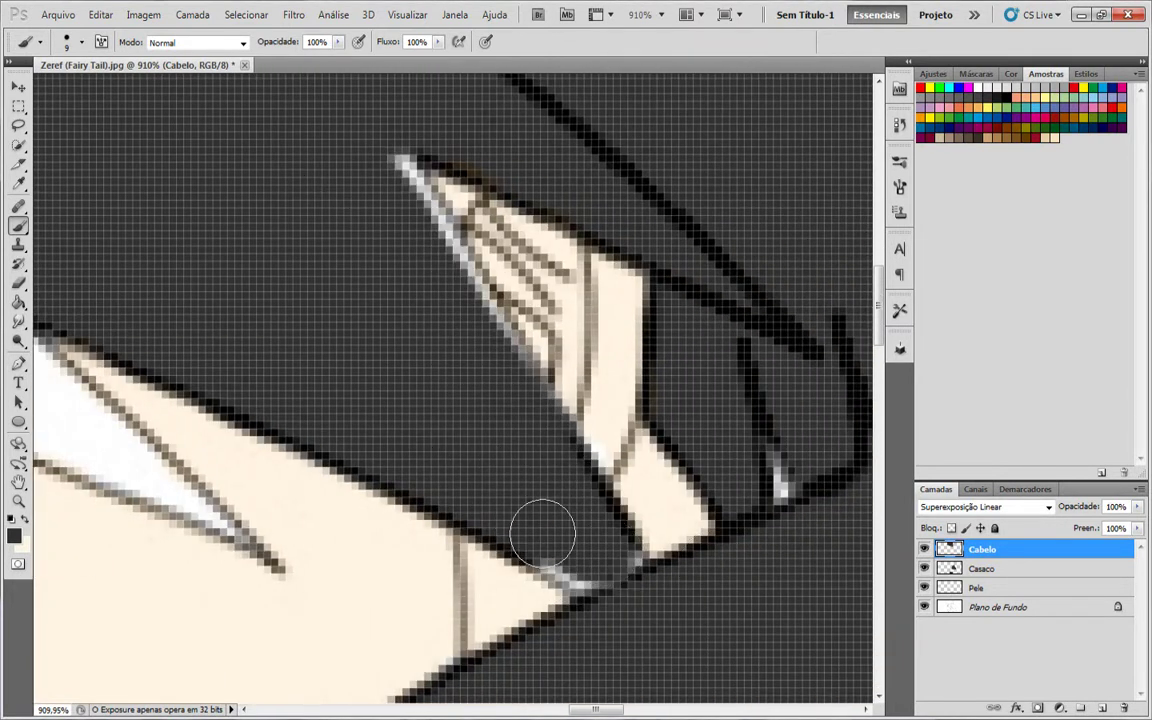
pyautogui.scroll(3, 426, 350)
pyautogui.moveTo(385, 276); pyautogui.dragTo(483, 416)
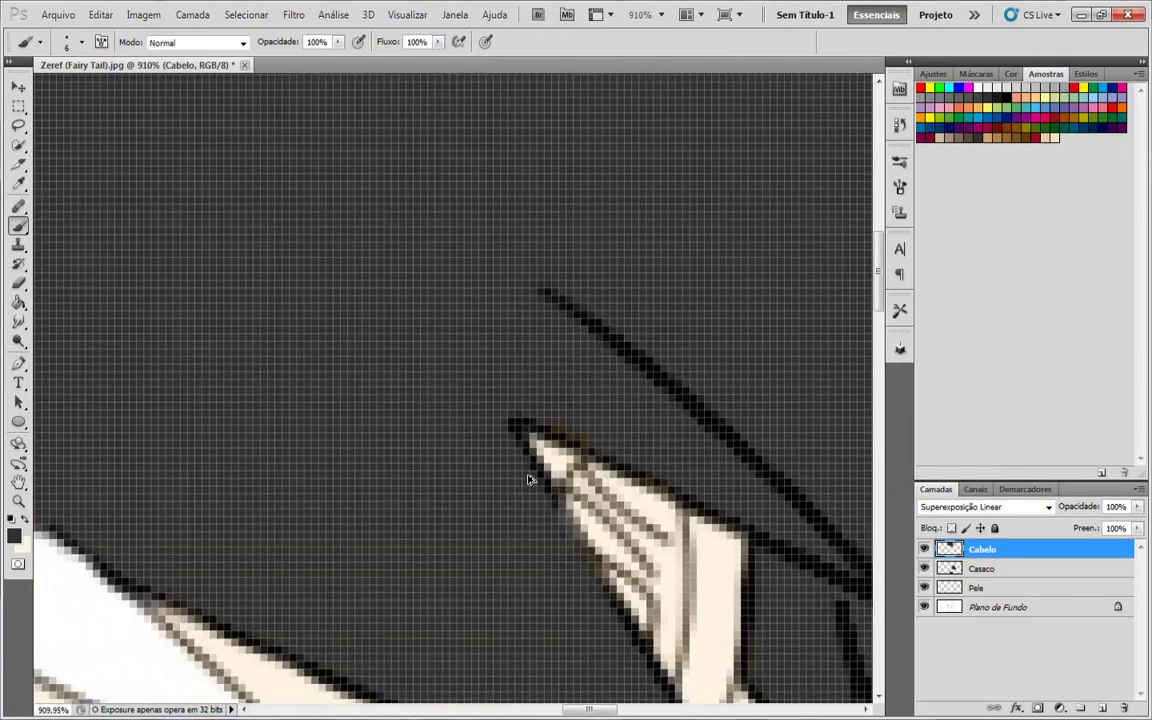
# Paint the back edge of the hair and its hanging lock dark grey with a size 6 brush.
pyautogui.scroll(-11, 530, 478)
pyautogui.scroll(10, 671, 347)
pyautogui.moveTo(628, 247)
pyautogui.mouseDown()
pyautogui.moveTo(658, 411)
pyautogui.moveTo(712, 586)
pyautogui.mouseUp()
pyautogui.hotkey('ctrl', 'z')
pyautogui.moveTo(591, 217); pyautogui.dragTo(618, 480)
pyautogui.scroll(-2, 627, 222)
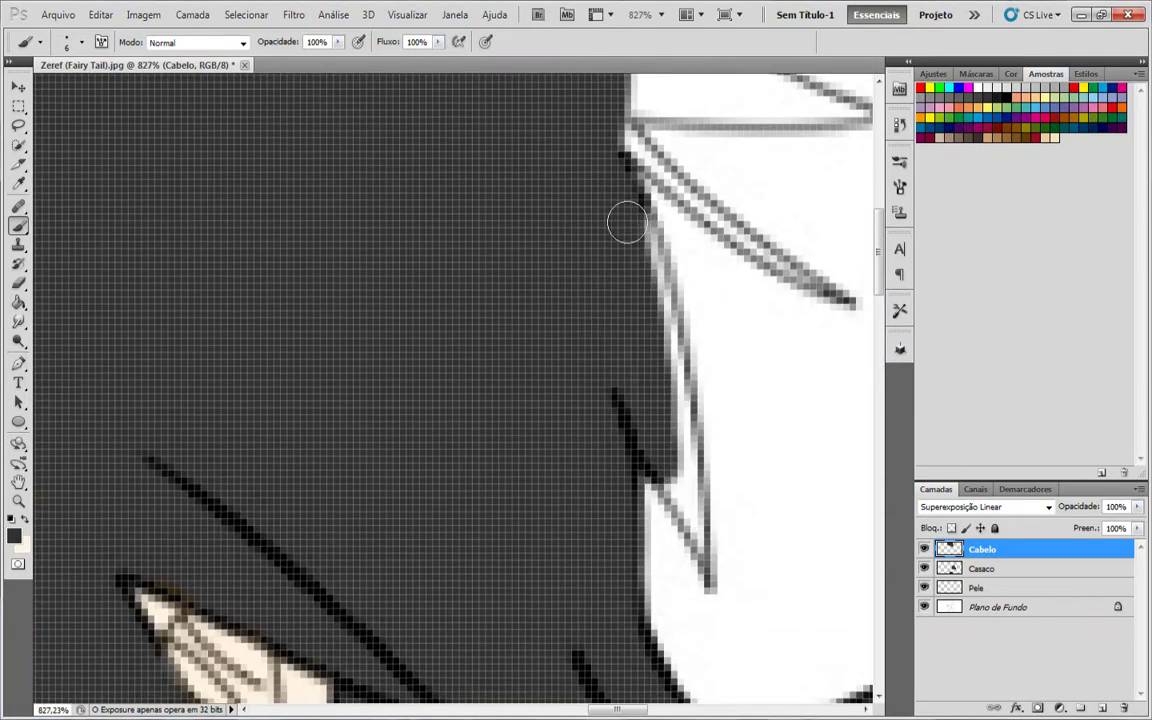
pyautogui.moveTo(647, 306); pyautogui.dragTo(638, 218)
pyautogui.scroll(6, 666, 382)
pyautogui.moveTo(690, 578); pyautogui.dragTo(698, 599)
pyautogui.scroll(-2, 706, 570)
# Fill the narrow tip of the hanging lock at the back of the head with a size 2 brush.
pyautogui.press('[')
pyautogui.press('[')
pyautogui.press('[')
pyautogui.press('[')
pyautogui.moveTo(715, 540); pyautogui.dragTo(722, 576)
pyautogui.scroll(-2, 728, 500)
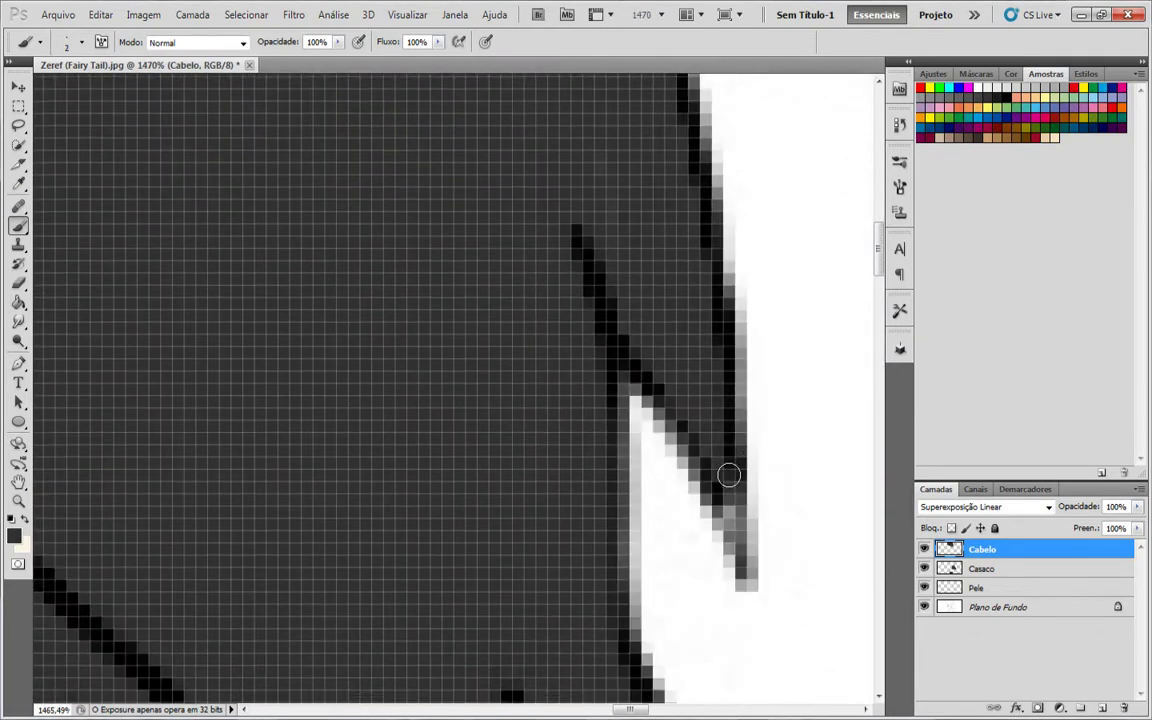
pyautogui.moveTo(730, 476); pyautogui.dragTo(738, 558)
pyautogui.scroll(-9, 712, 395)
pyautogui.scroll(12, 670, 512)
pyautogui.moveTo(676, 503); pyautogui.dragTo(668, 435)
pyautogui.scroll(-5, 634, 182)
pyautogui.scroll(-18, 540, 200)
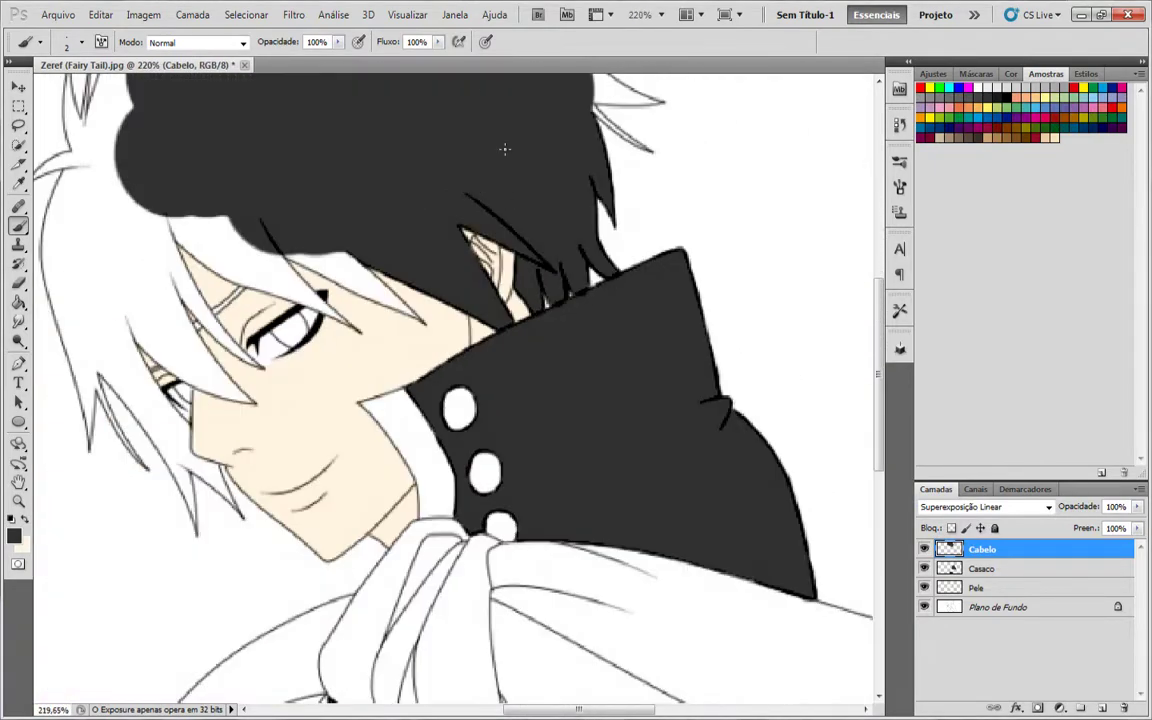
# Fill the large spike at the back of the head dark grey with a size 7 brush, finishing its tip at size 3.
pyautogui.scroll(18, 572, 185)
pyautogui.press(']')
pyautogui.press(']')
pyautogui.press(']')
pyautogui.press(']')
pyautogui.press(']')
pyautogui.moveTo(558, 208); pyautogui.dragTo(568, 330)
pyautogui.scroll(2, 633, 253)
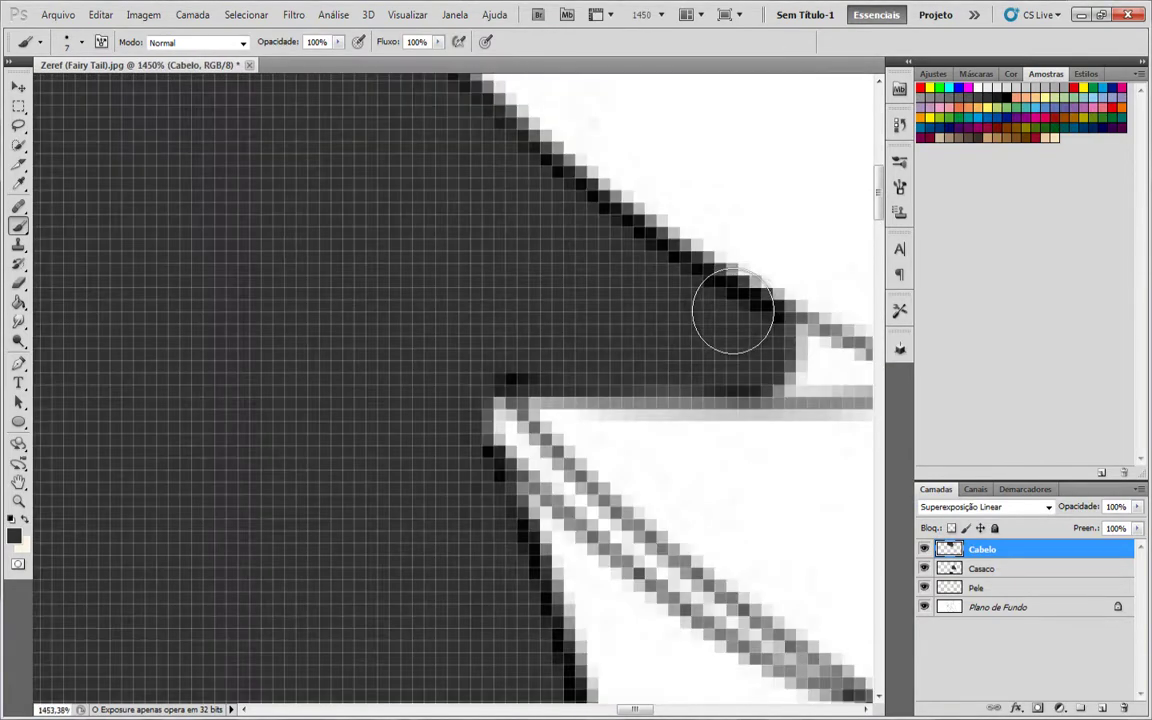
pyautogui.press('[')
pyautogui.press('[')
pyautogui.scroll(-3, 755, 354)
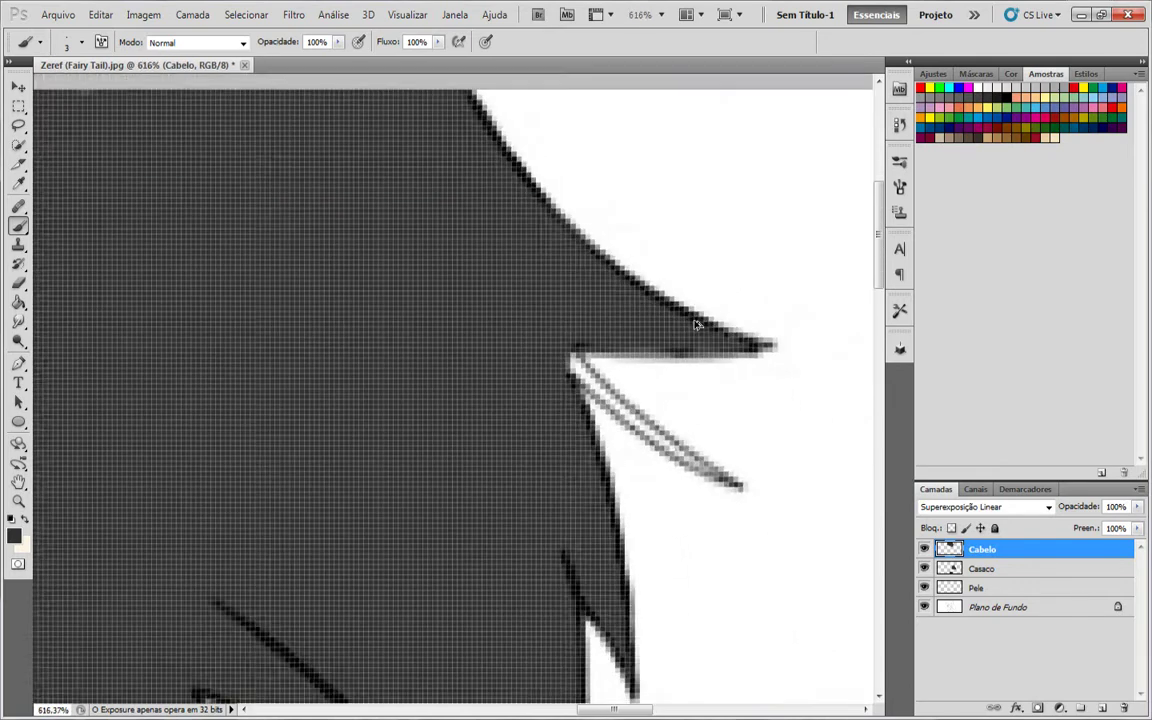
# Paint the thin lock below the large back spike dark grey with a size 3 brush.
pyautogui.scroll(3, 650, 360)
pyautogui.scroll(-1, 423, 368)
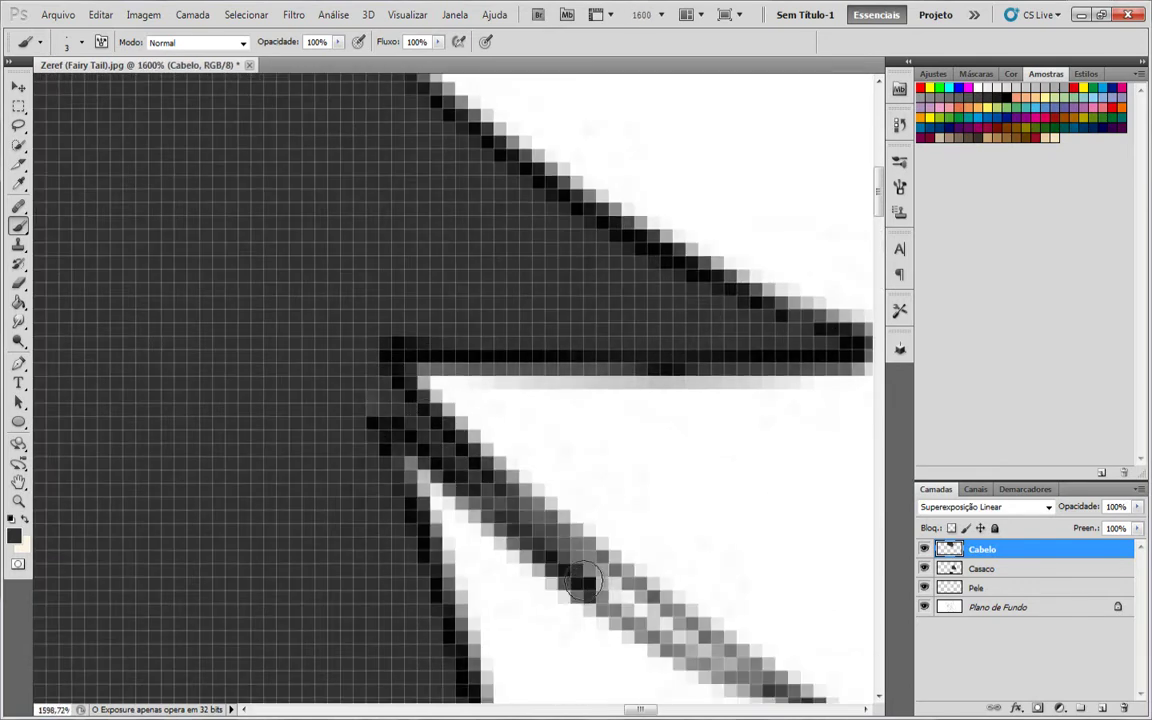
pyautogui.scroll(2, 640, 560)
pyautogui.moveTo(589, 494); pyautogui.dragTo(735, 600)
pyautogui.scroll(-3, 662, 515)
pyautogui.scroll(-4, 660, 504)
# Extend the dark grey fill into the upper fringe over the forehead with a size 10 brush.
pyautogui.scroll(3, 249, 545)
pyautogui.press(']')
pyautogui.press(']')
pyautogui.press(']')
pyautogui.press(']')
pyautogui.press(']')
pyautogui.press(']')
pyautogui.press(']')
pyautogui.moveTo(448, 478); pyautogui.dragTo(517, 481)
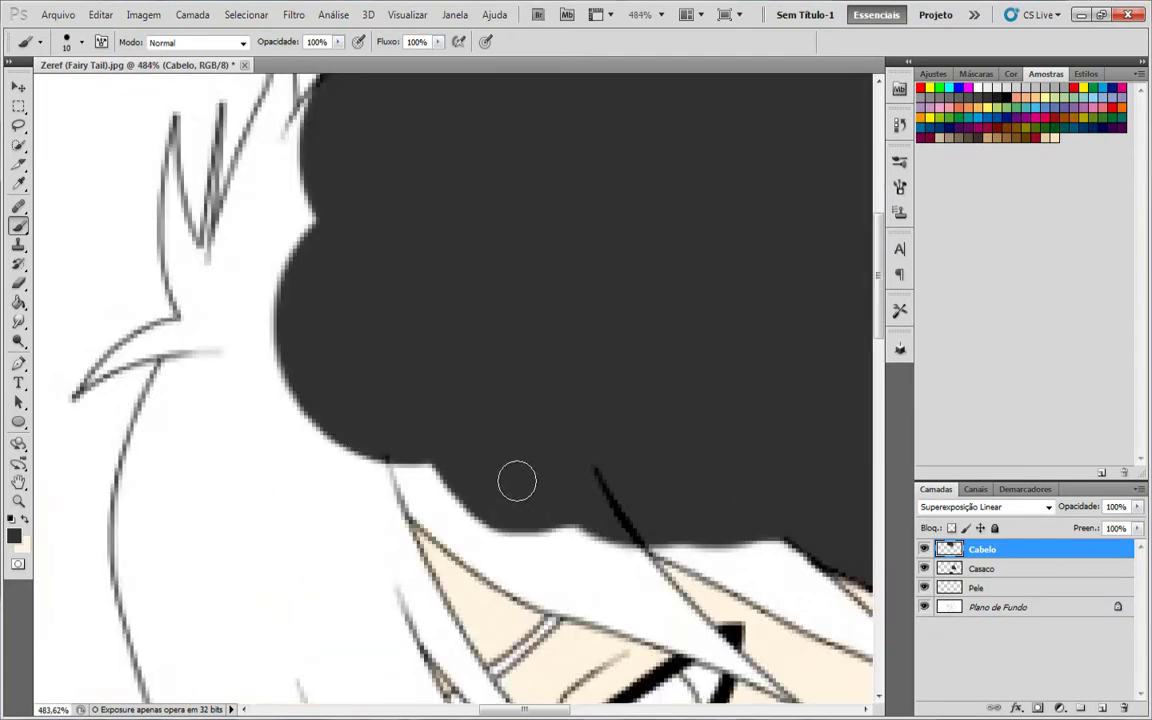
pyautogui.scroll(-2, 518, 460)
pyautogui.moveTo(515, 386); pyautogui.dragTo(570, 429)
pyautogui.scroll(3, 555, 389)
pyautogui.moveTo(344, 265); pyautogui.dragTo(440, 257)
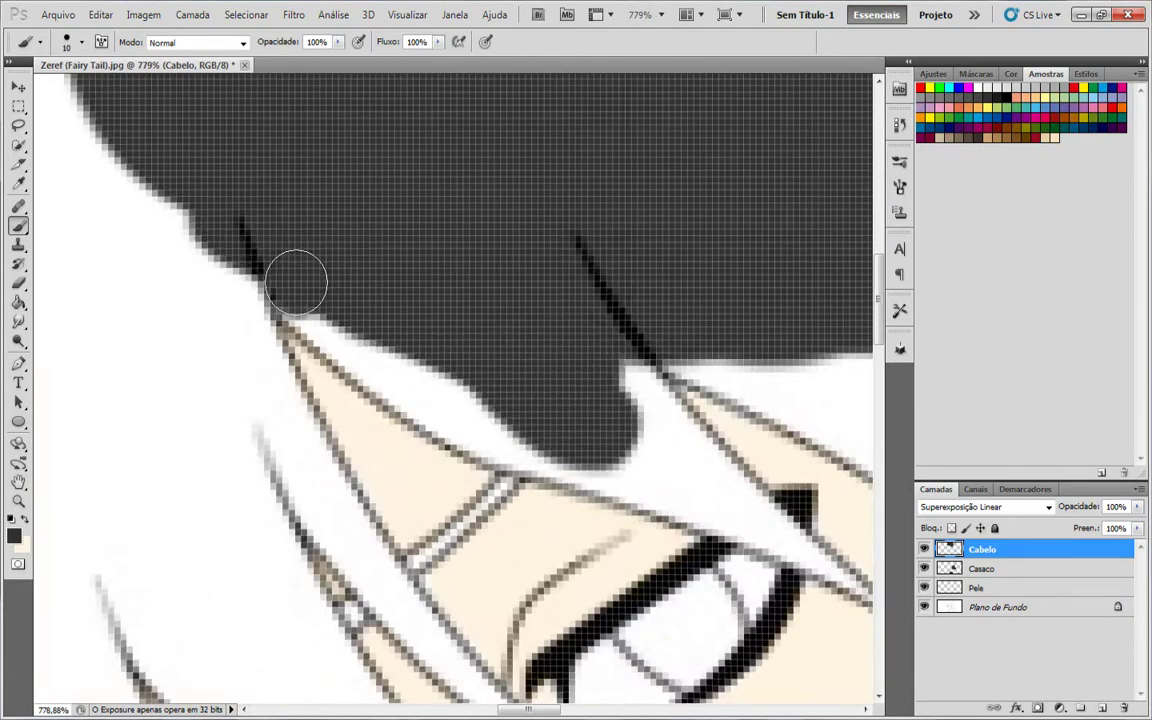
# Fill the fringe lock between the eye and the ear dark grey, reducing the brush to size 6 toward its tip.
pyautogui.moveTo(296, 281)
pyautogui.mouseDown()
pyautogui.moveTo(638, 442)
pyautogui.moveTo(650, 315)
pyautogui.mouseUp()
pyautogui.hotkey('ctrl', 'z')
pyautogui.moveTo(692, 353); pyautogui.dragTo(850, 420)
pyautogui.hscroll(3, 650, 320)
pyautogui.scroll(-4, 594, 278)
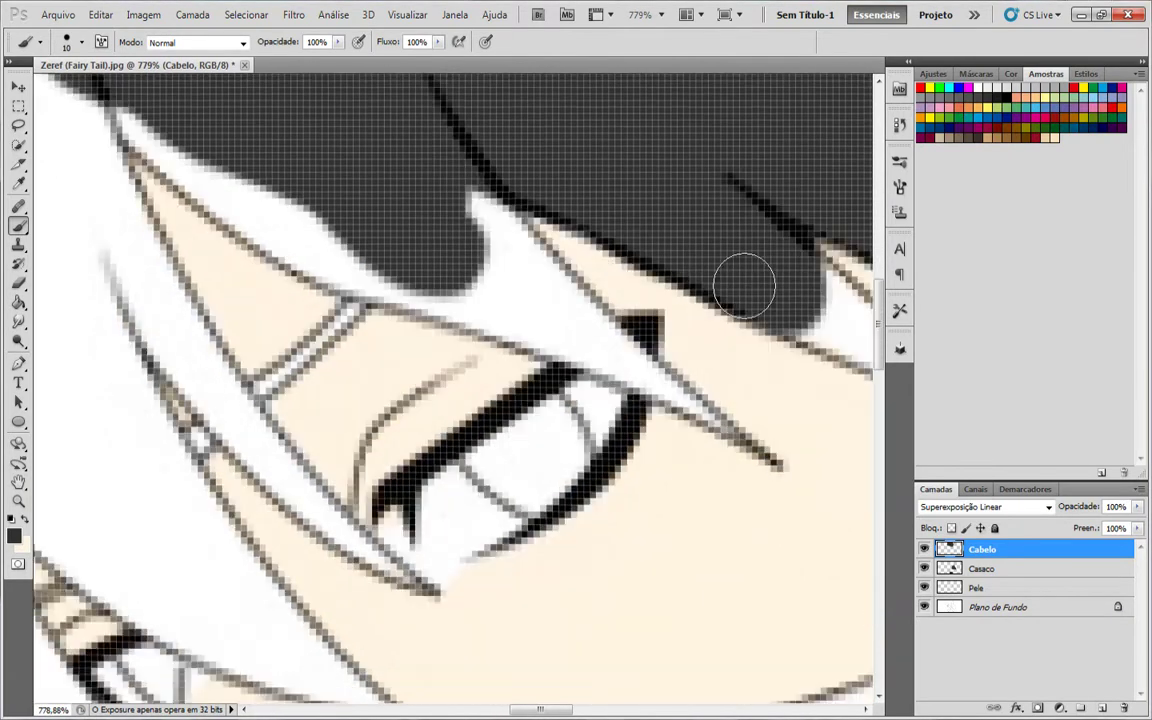
pyautogui.hscroll(3, 743, 285)
pyautogui.press('[')
pyautogui.press('[')
pyautogui.moveTo(652, 290); pyautogui.dragTo(709, 339)
pyautogui.scroll(2, 735, 362)
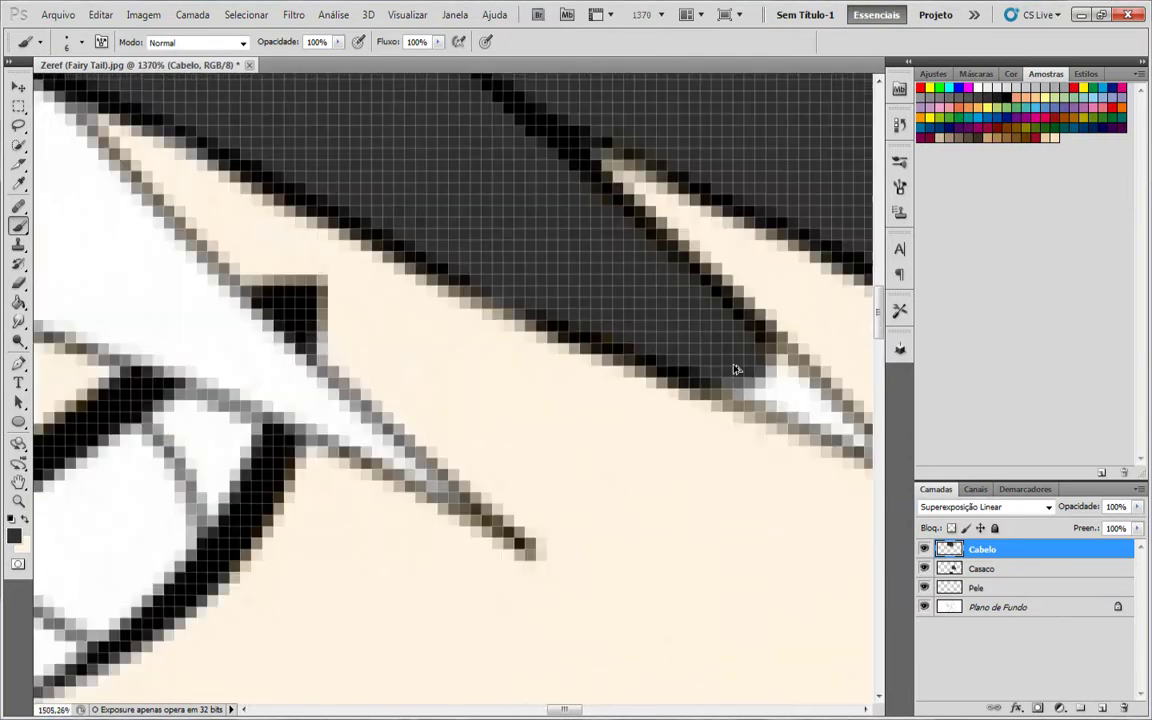
# Fill the narrow tip of the fringe lock between the eye and the ear, reducing the brush to size 2.
pyautogui.press('[')
pyautogui.press('[')
pyautogui.press('[')
pyautogui.moveTo(826, 411); pyautogui.dragTo(725, 357)
pyautogui.hscroll(2, 700, 380)
pyautogui.press('[')
pyautogui.press('[')
pyautogui.press('[')
pyautogui.moveTo(705, 408); pyautogui.dragTo(749, 432)
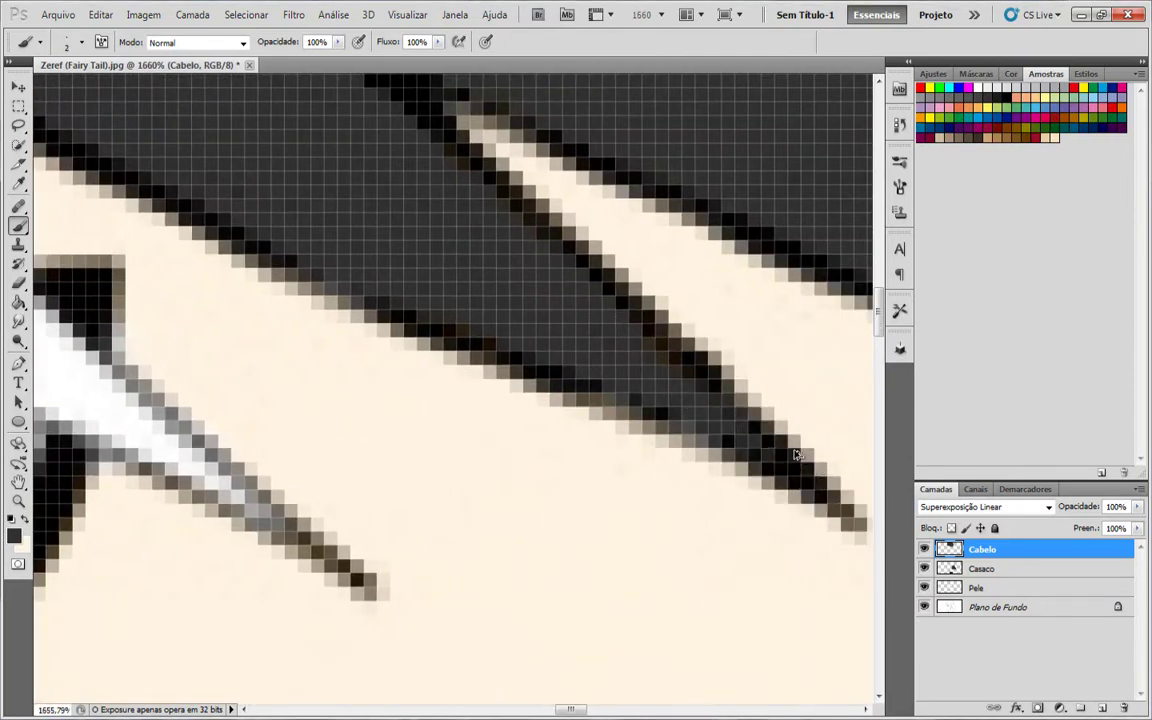
pyautogui.scroll(-5, 728, 375)
# Fill the fringe lock above the eye dark grey along the forehead line with a size 6 brush.
pyautogui.scroll(4, 116, 147)
pyautogui.press(']')
pyautogui.press(']')
pyautogui.press(']')
pyautogui.press(']')
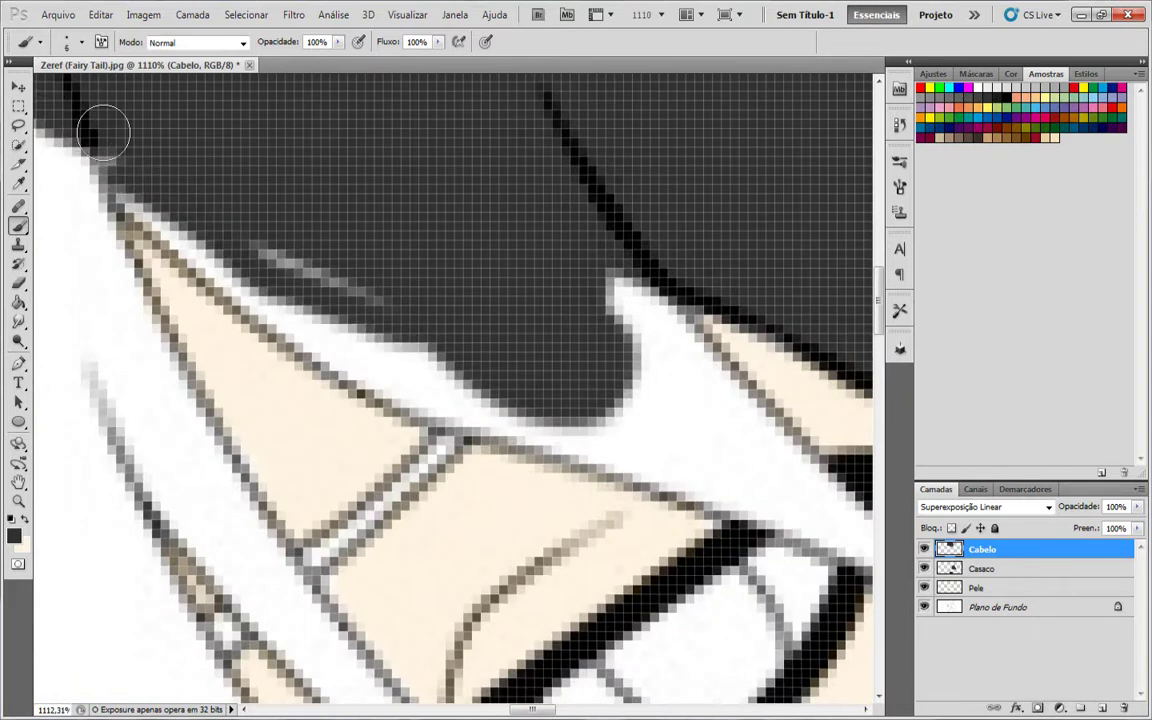
pyautogui.moveTo(104, 131)
pyautogui.mouseDown()
pyautogui.moveTo(571, 298)
pyautogui.moveTo(755, 455)
pyautogui.mouseUp()
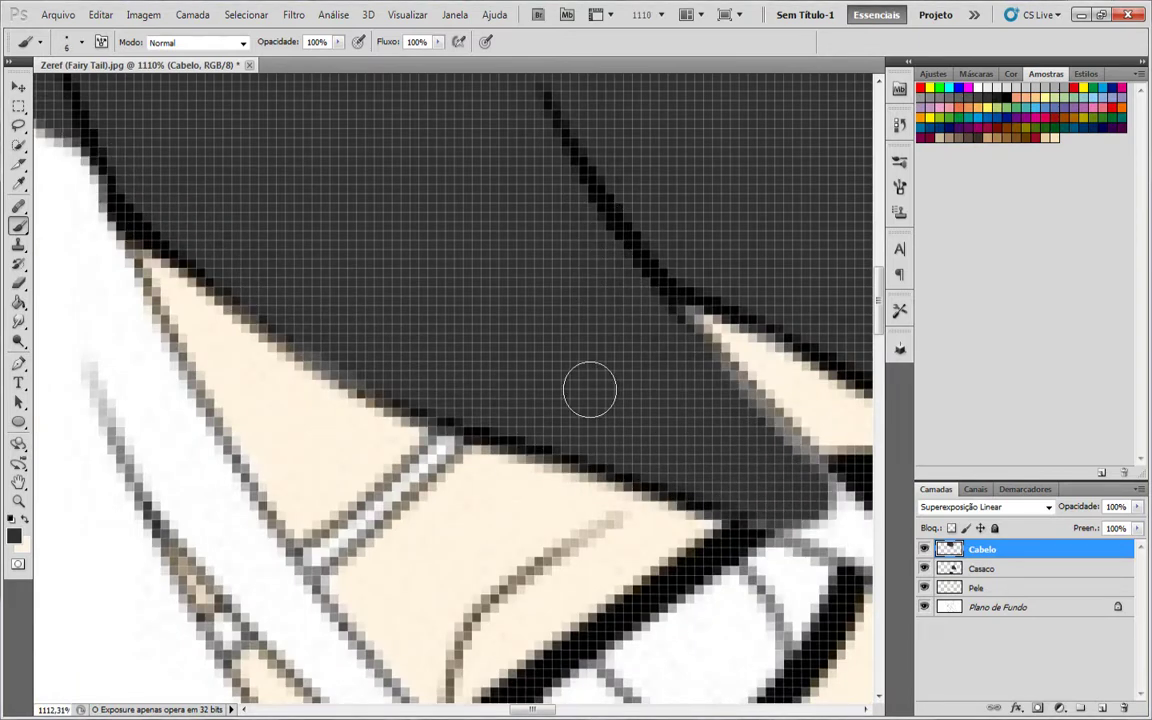
pyautogui.scroll(2, 630, 370)
pyautogui.scroll(-4, 625, 300)
# Fill the end of the fringe lock over the outer eye corner with a brush of size 4 or smaller.
pyautogui.scroll(5, 656, 378)
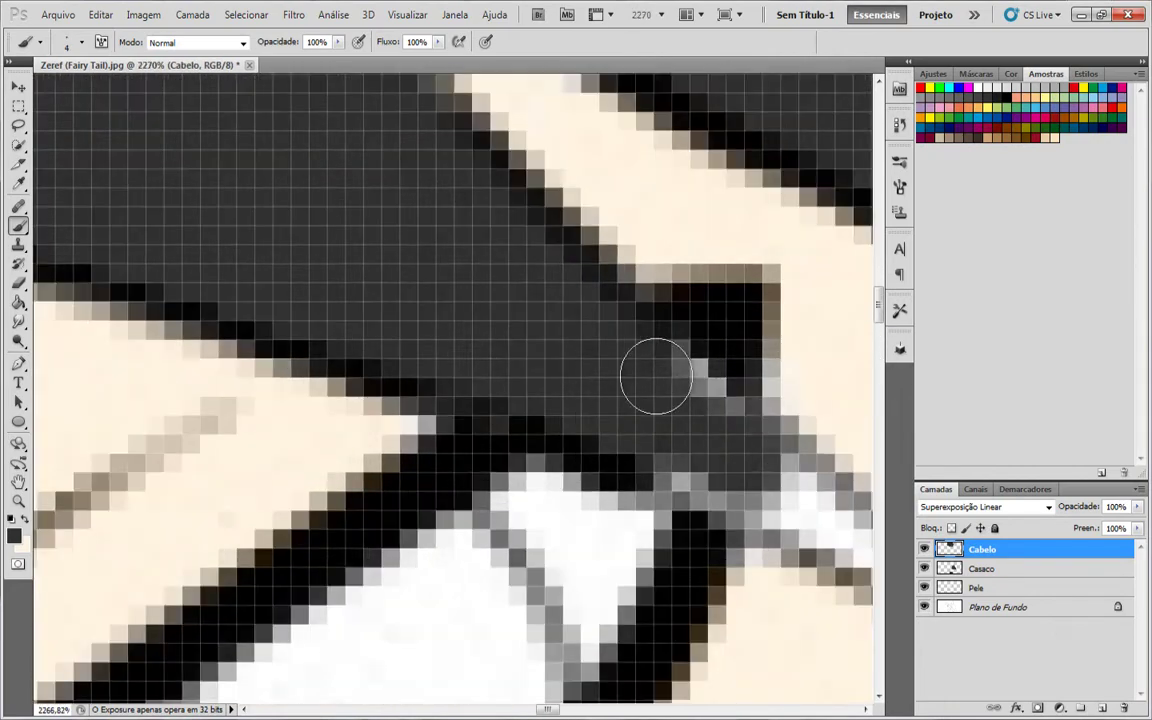
pyautogui.press('[')
pyautogui.press('[')
pyautogui.press('[')
pyautogui.press('[')
pyautogui.moveTo(515, 310)
pyautogui.mouseDown()
pyautogui.moveTo(733, 489)
pyautogui.moveTo(760, 525)
pyautogui.mouseUp()
# Enlarge the brush to size 50 and paint the large hair area in front of the forehead dark grey.
pyautogui.scroll(-8, 643, 391)
pyautogui.press(']')
pyautogui.press(']')
pyautogui.press(']')
pyautogui.press(']')
pyautogui.press(']')
pyautogui.press(']')
pyautogui.press(']')
pyautogui.press(']')
pyautogui.press(']')
pyautogui.press(']')
pyautogui.press(']')
pyautogui.press(']')
pyautogui.press(']')
pyautogui.press(']')
pyautogui.press(']')
pyautogui.moveTo(326, 280); pyautogui.dragTo(316, 303)
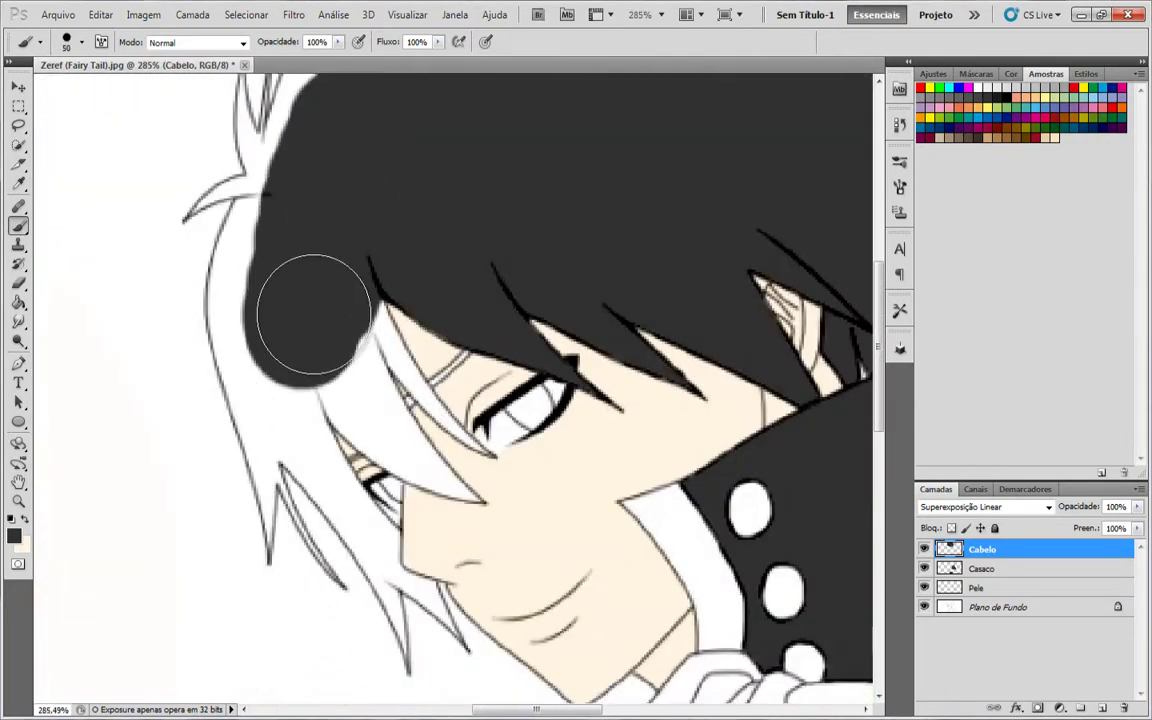
# Fill the upper part of the front locks beside the forehead dark grey, reducing the brush to size 35.
pyautogui.scroll(5, 316, 303)
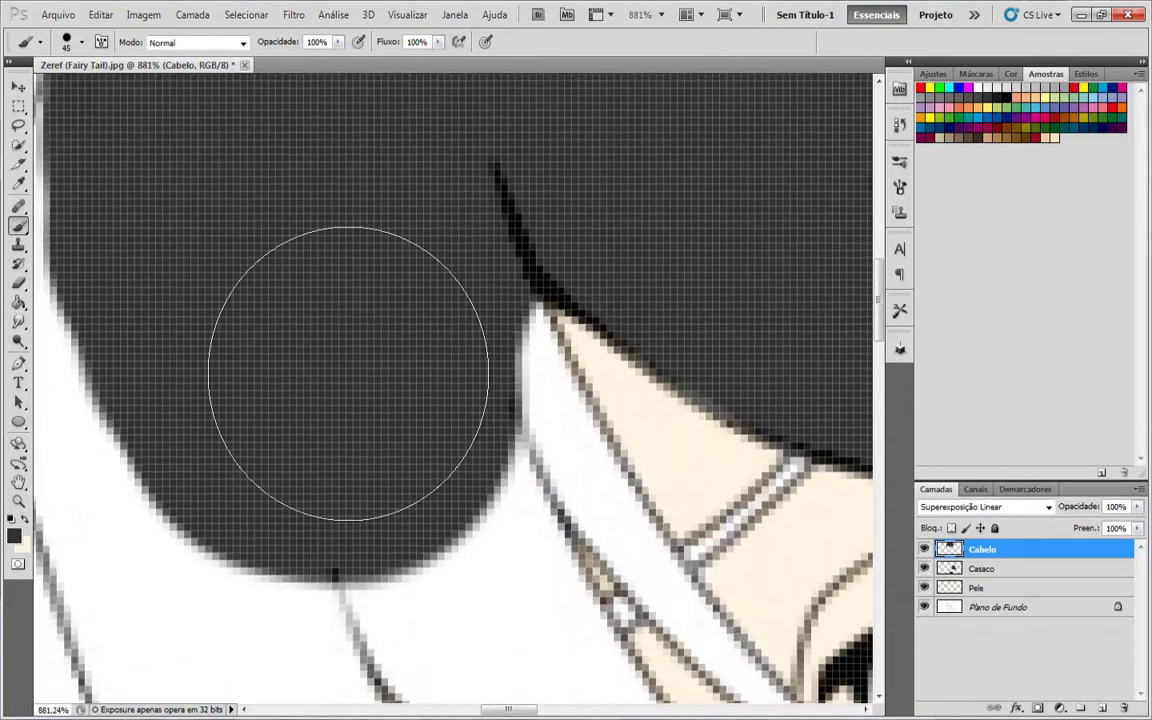
pyautogui.press('[')
pyautogui.moveTo(348, 373); pyautogui.dragTo(356, 243)
pyautogui.moveTo(430, 372); pyautogui.dragTo(442, 293)
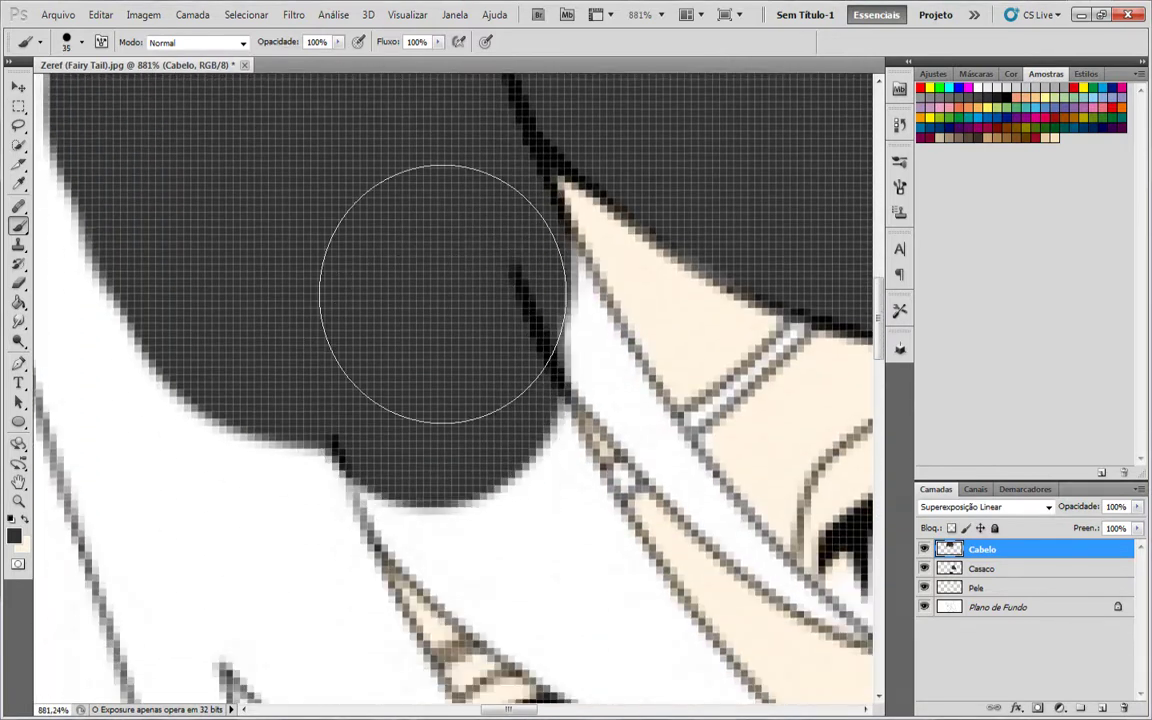
pyautogui.moveTo(226, 500)
pyautogui.mouseDown()
pyautogui.moveTo(170, 280)
pyautogui.moveTo(322, 338)
pyautogui.moveTo(275, 315)
pyautogui.mouseUp()
pyautogui.hotkey('ctrl', 'z')
# Paint the outer front contour of the hair dark grey with a size 35 brush.
pyautogui.press('[')
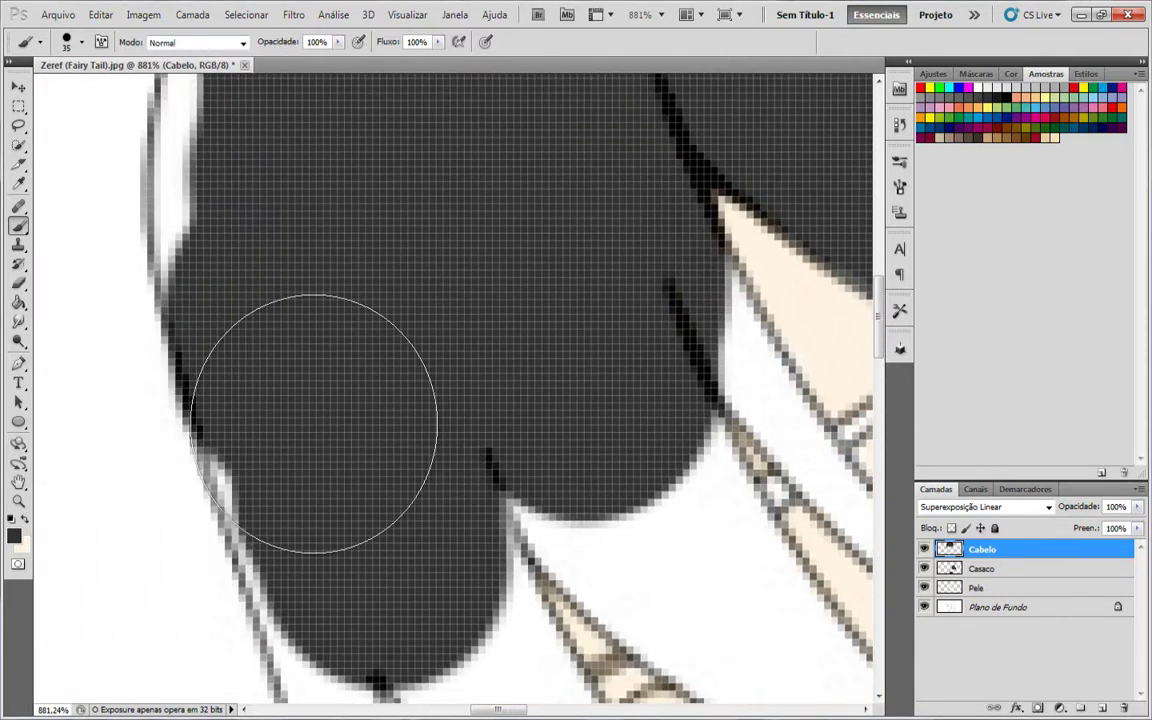
pyautogui.scroll(3, 300, 370)
pyautogui.scroll(2, 290, 360)
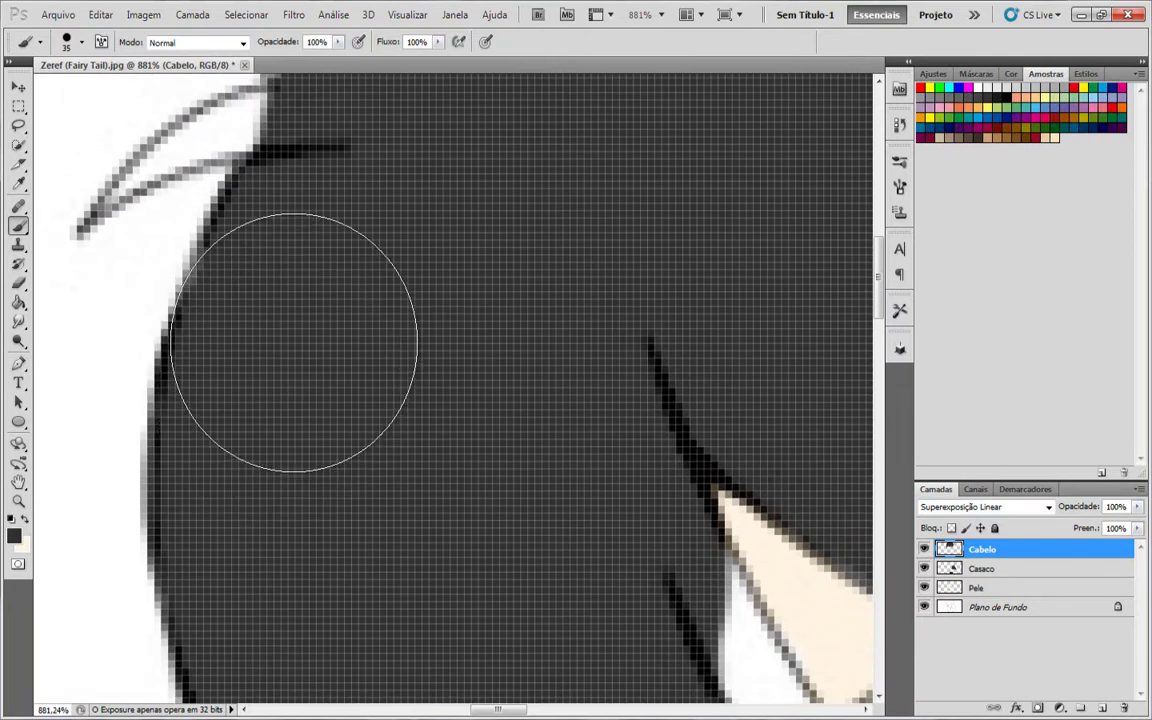
pyautogui.scroll(-2, 285, 400)
pyautogui.scroll(5, 450, 220)
# Paint around the base of the small front spikes dark grey with a size 15 brush.
pyautogui.press('[')
pyautogui.press('[')
pyautogui.scroll(-2, 496, 257)
pyautogui.scroll(2, 450, 243)
pyautogui.press('[')
pyautogui.press('[')
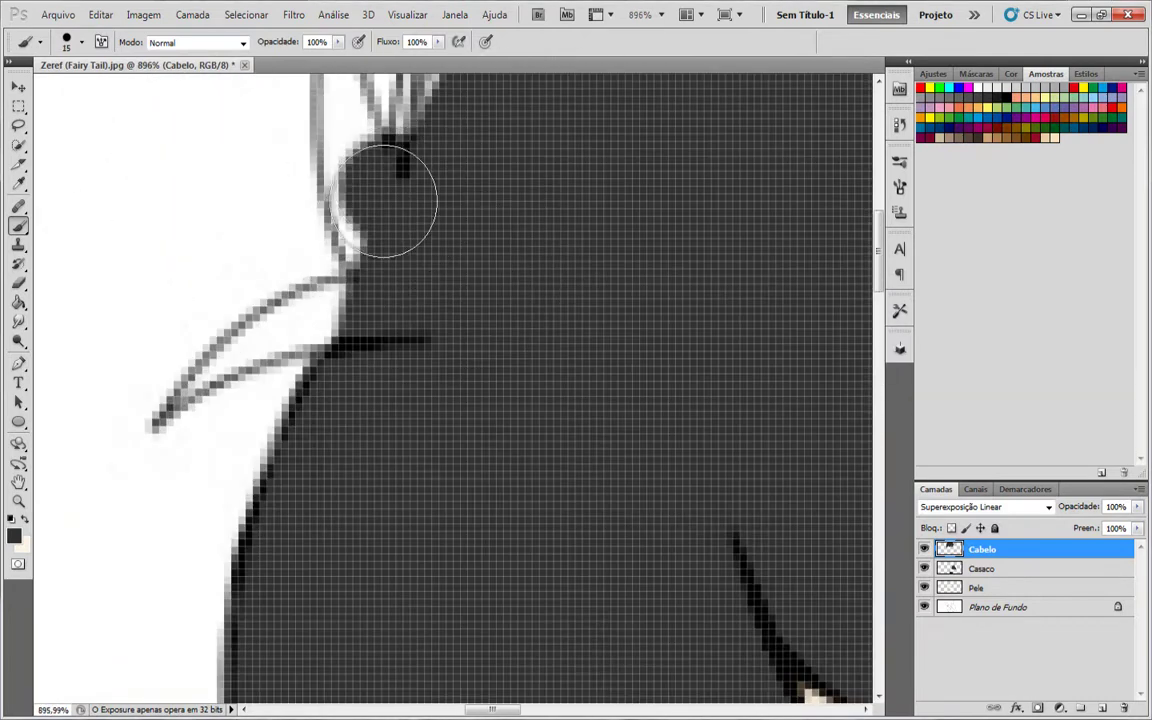
# Reduce the brush to size 1 and fill the thin upright hair spike at the front of the head.
pyautogui.scroll(4, 385, 200)
pyautogui.press('[')
pyautogui.press('[')
pyautogui.press('[')
pyautogui.press('[')
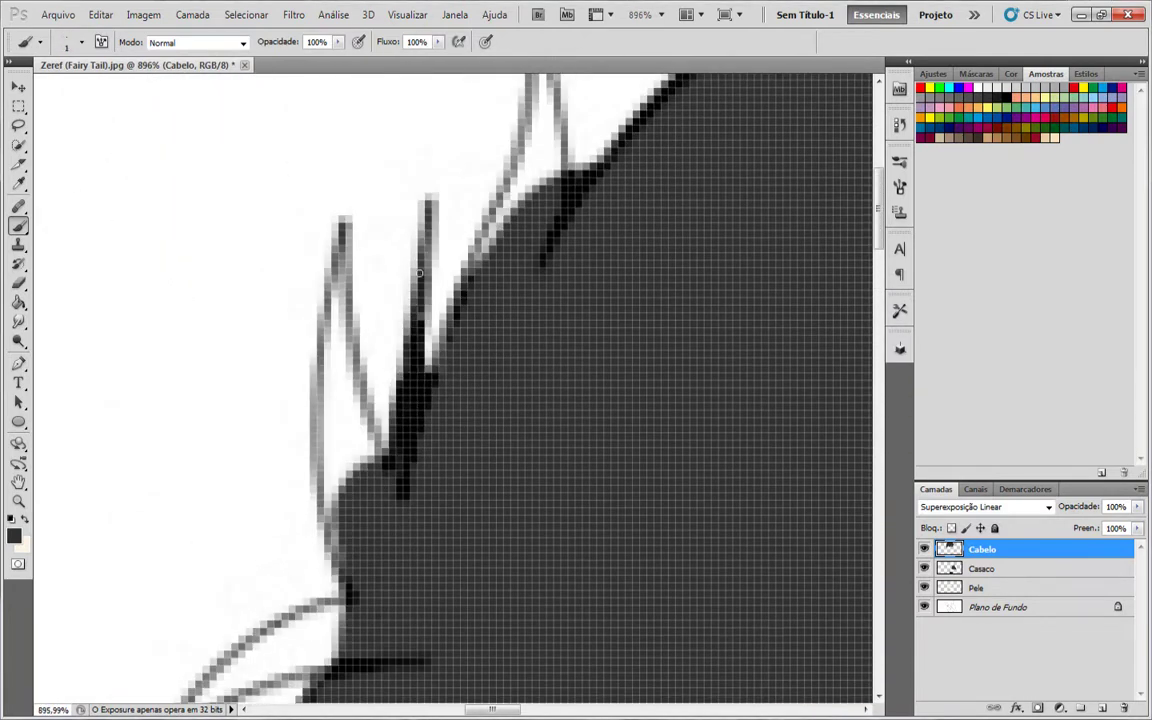
# Fill the tall pointed front hair spike dark grey, using a size 5 brush at its base and size 1 at its tip.
pyautogui.scroll(-2, 385, 300)
pyautogui.press(']')
pyautogui.press(']')
pyautogui.press(']')
pyautogui.press(']')
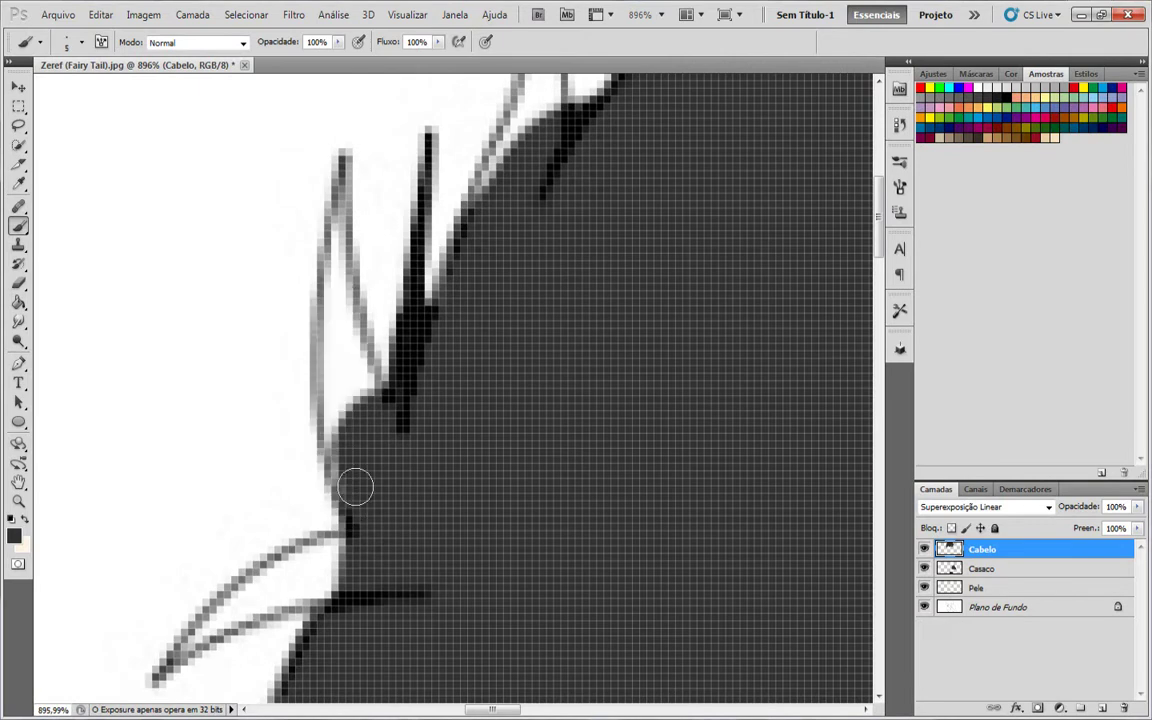
pyautogui.scroll(3, 320, 318)
pyautogui.press('[')
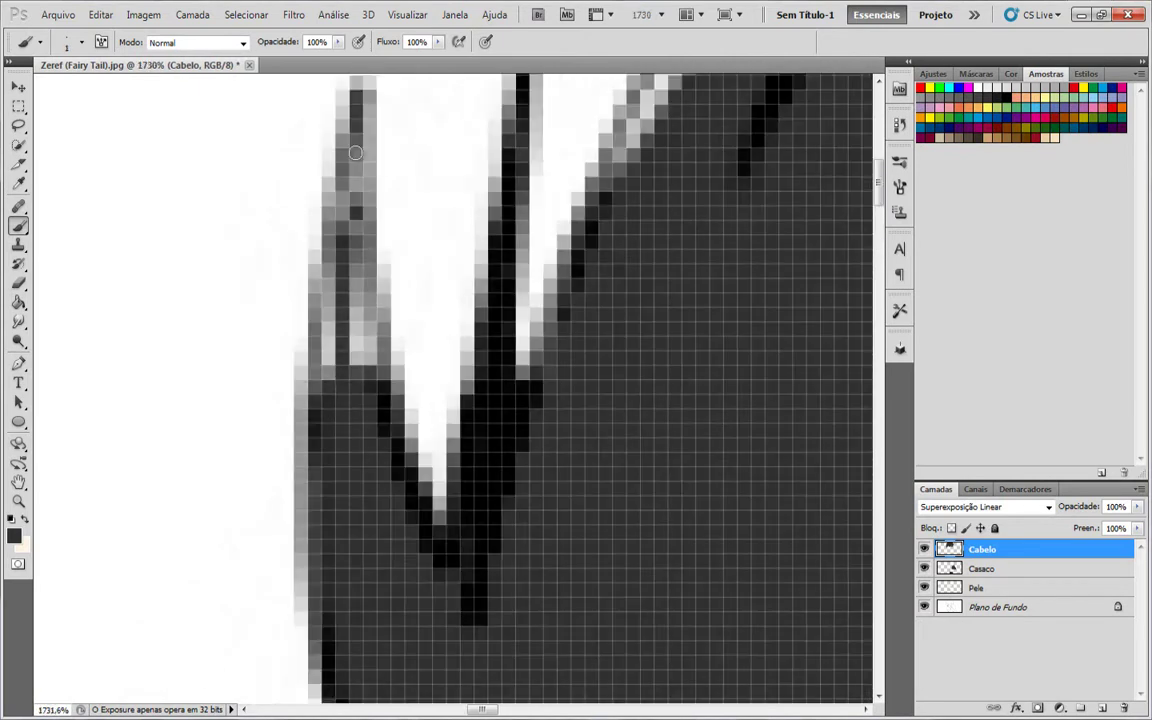
# Fill the curved hair spike sticking out from the front of the head dark grey with a size 4 brush.
pyautogui.scroll(-5, 347, 500)
pyautogui.scroll(5, 270, 650)
pyautogui.press(']')
pyautogui.press(']')
pyautogui.moveTo(322, 308); pyautogui.dragTo(491, 122)
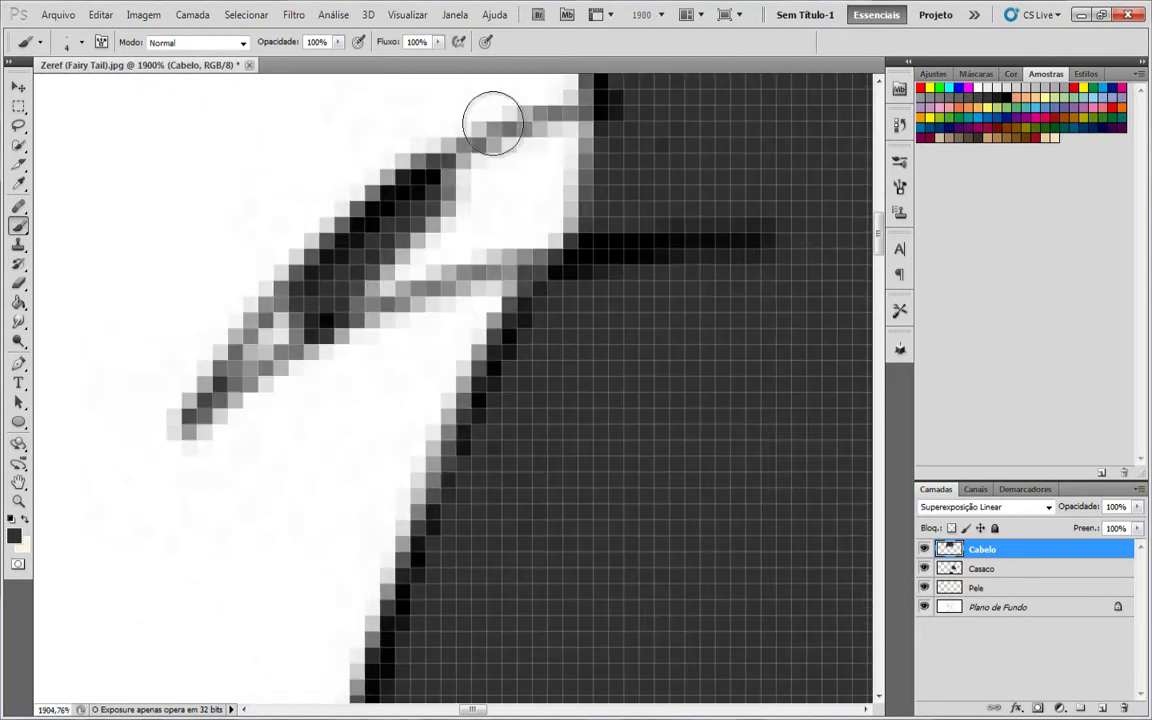
pyautogui.hotkey('ctrl', 'z')
pyautogui.moveTo(350, 252); pyautogui.dragTo(612, 197)
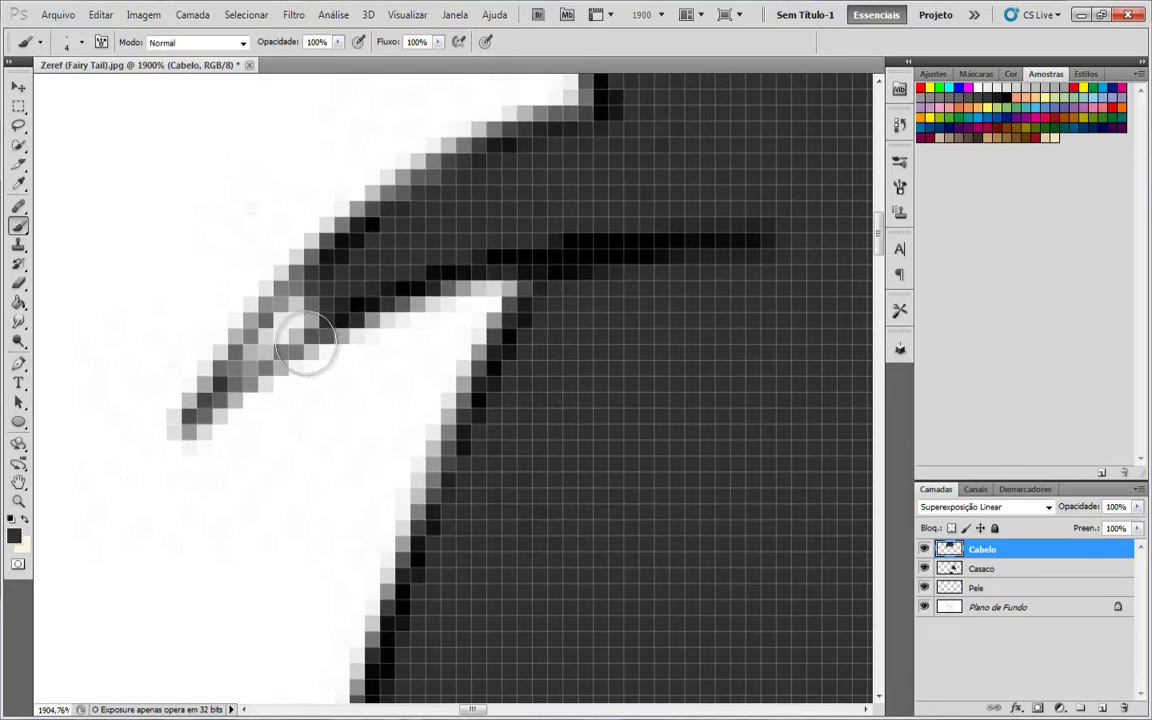
pyautogui.scroll(-4, 300, 320)
pyautogui.scroll(4, 309, 340)
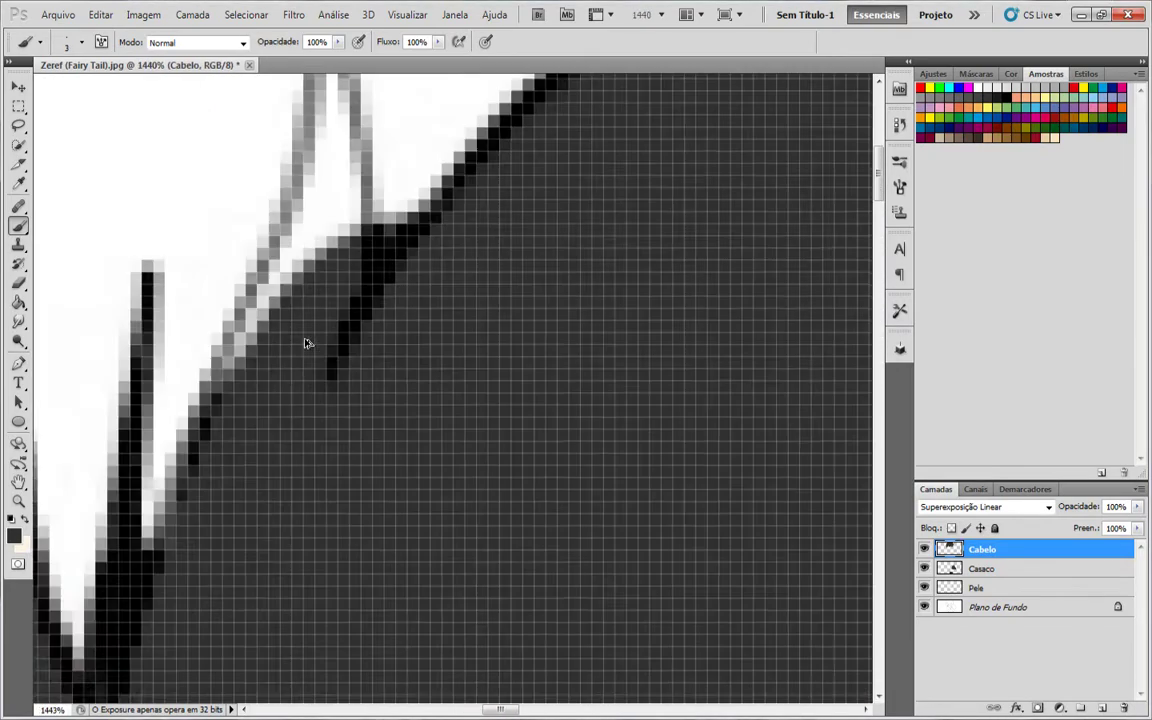
# Fill the pointed hair spike at the upper edge of the head dark grey with a size 3 brush.
pyautogui.press('e')
pyautogui.press('[')
pyautogui.press('[')
pyautogui.press('[')
pyautogui.press('[')
pyautogui.press('[')
pyautogui.scroll(-2, 383, 228)
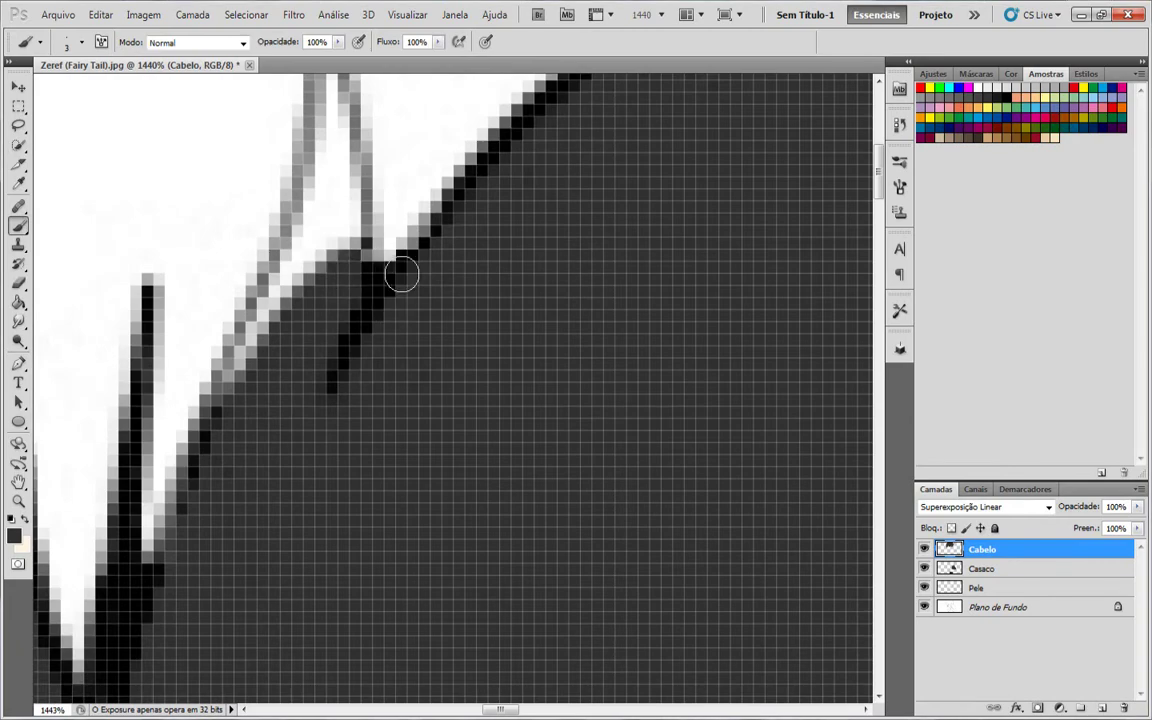
pyautogui.scroll(3, 306, 247)
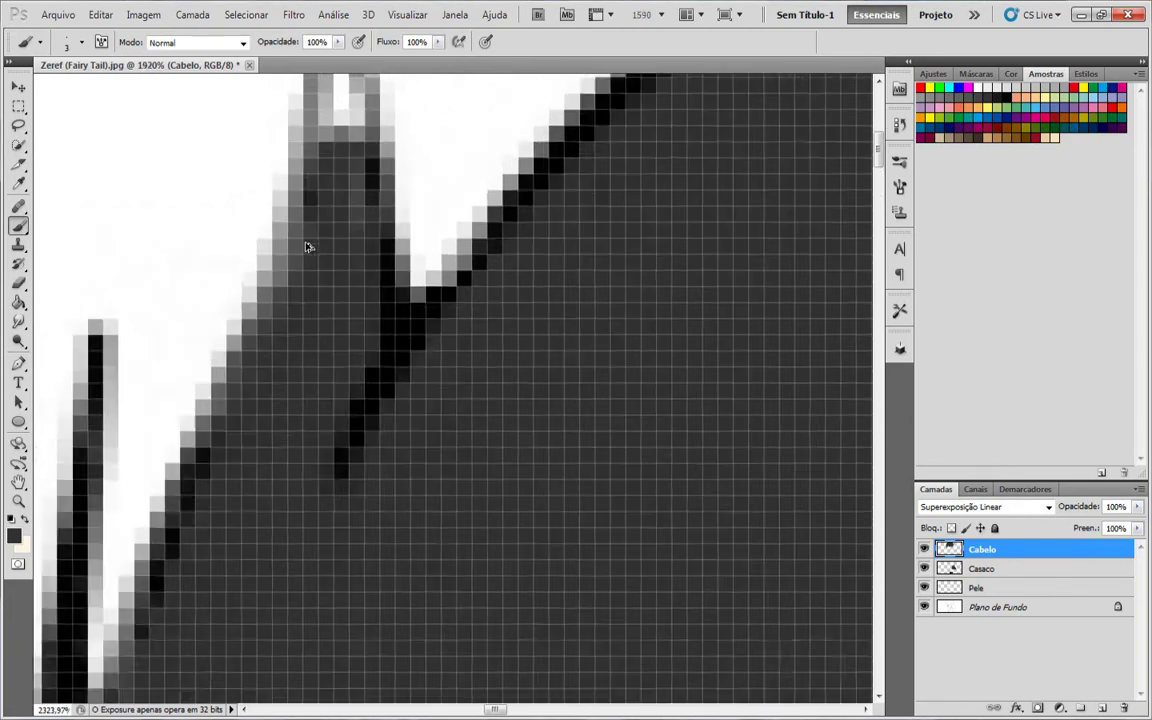
pyautogui.moveTo(350, 140); pyautogui.dragTo(337, 365)
pyautogui.scroll(-4, 345, 309)
pyautogui.scroll(3, 268, 563)
pyautogui.scroll(-4, 270, 563)
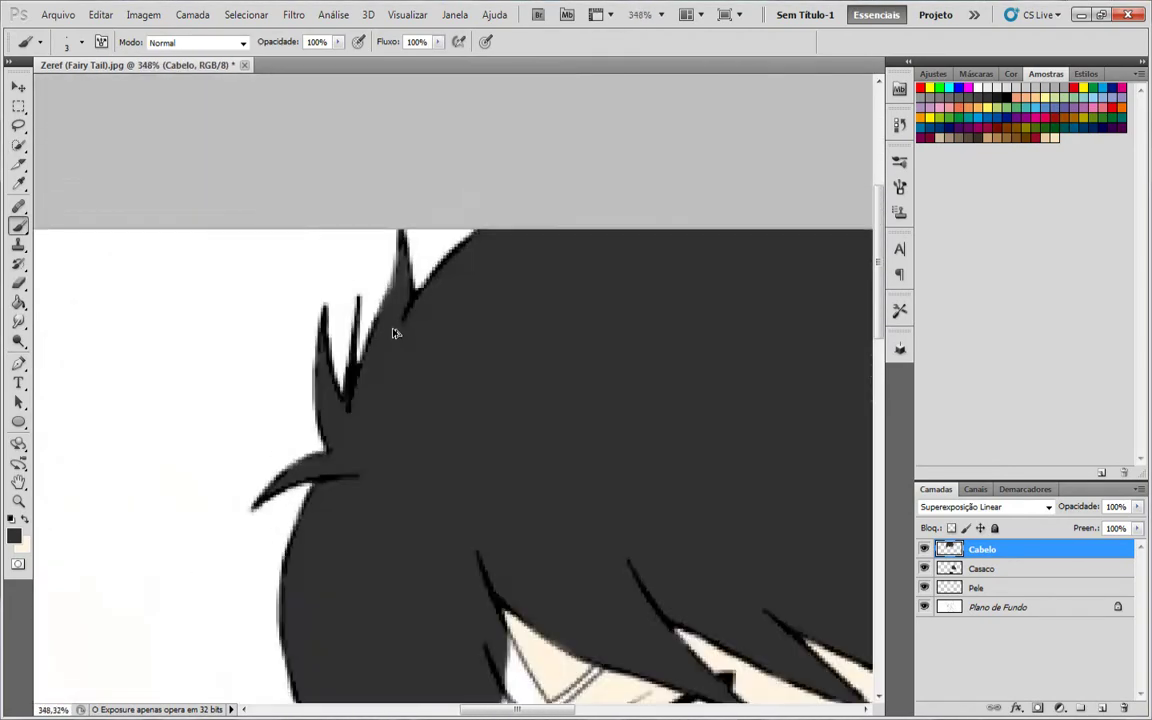
# Fill the narrow lock hanging towards the eye dark grey with a size 6 brush, using a smaller brush for its tip.
pyautogui.scroll(3, 594, 426)
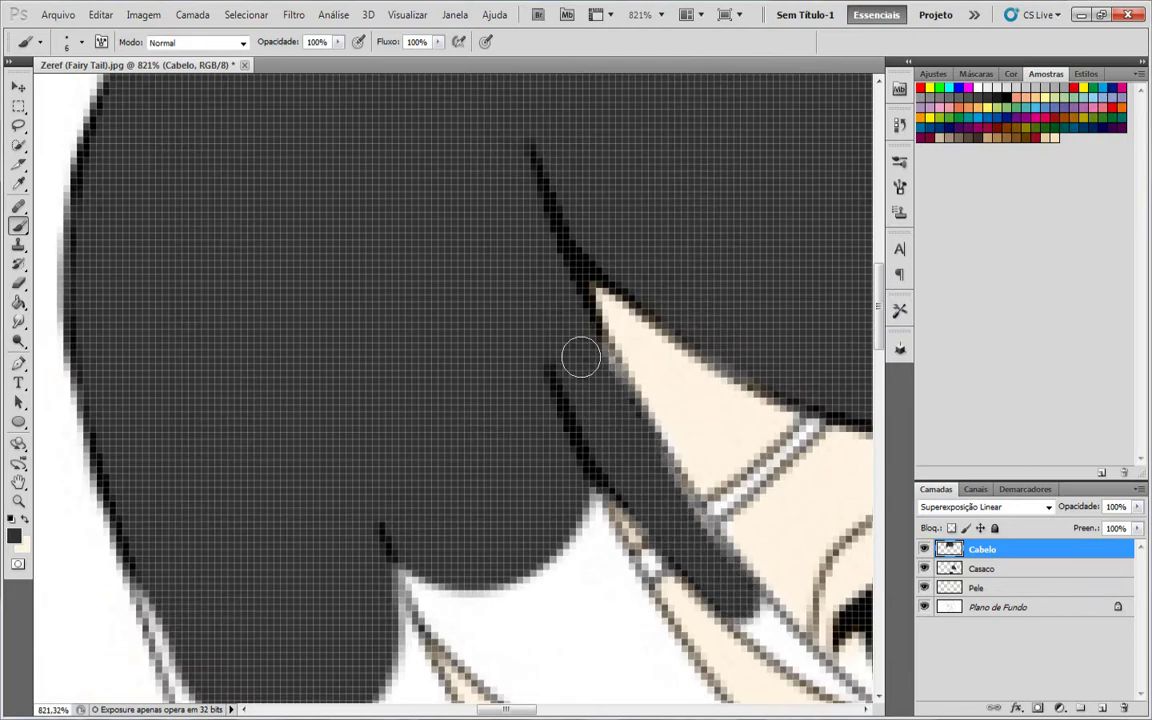
pyautogui.scroll(2, 581, 357)
pyautogui.scroll(1, 609, 540)
pyautogui.moveTo(752, 588)
pyautogui.mouseDown()
pyautogui.moveTo(642, 532)
pyautogui.moveTo(638, 580)
pyautogui.mouseUp()
pyautogui.moveTo(612, 560)
pyautogui.mouseDown()
pyautogui.moveTo(642, 536)
pyautogui.moveTo(656, 586)
pyautogui.mouseUp()
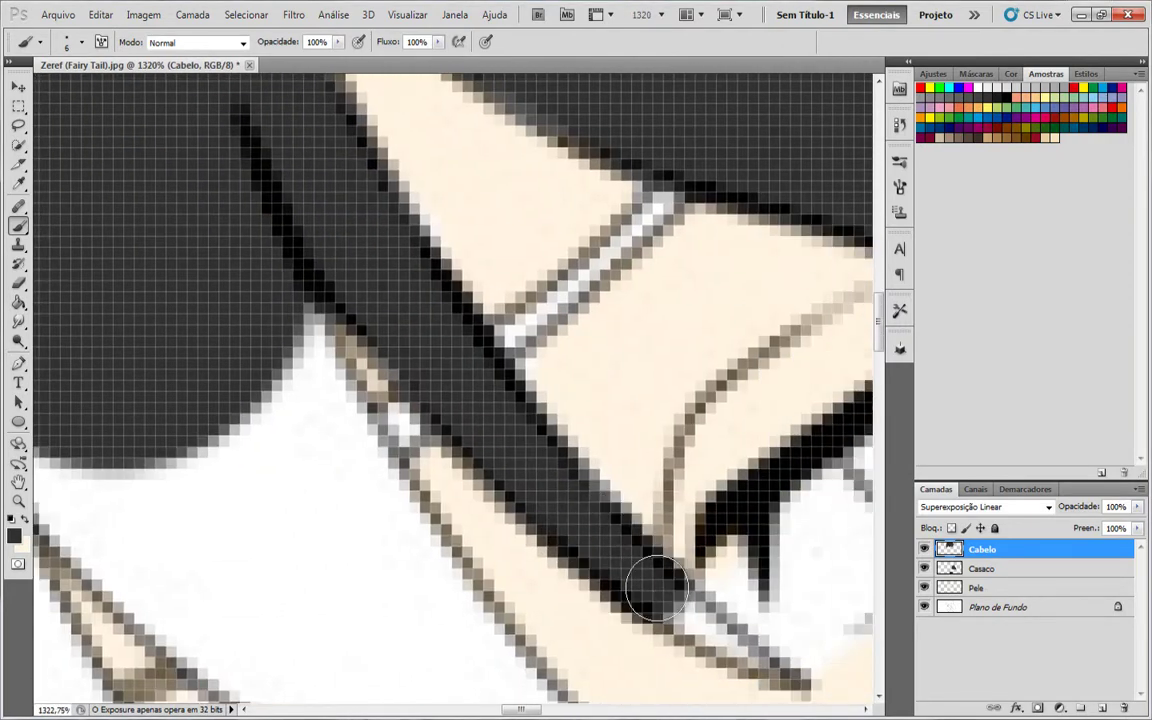
pyautogui.moveTo(727, 628); pyautogui.dragTo(490, 591)
pyautogui.scroll(8, 490, 591)
pyautogui.press('[')
pyautogui.press('[')
pyautogui.press('[')
pyautogui.moveTo(425, 570); pyautogui.dragTo(571, 668)
# Fill the outer pointed side lock dark grey down to its tip, starting with a size 4 brush and reducing it.
pyautogui.scroll(-19, 521, 565)
pyautogui.scroll(4, 228, 516)
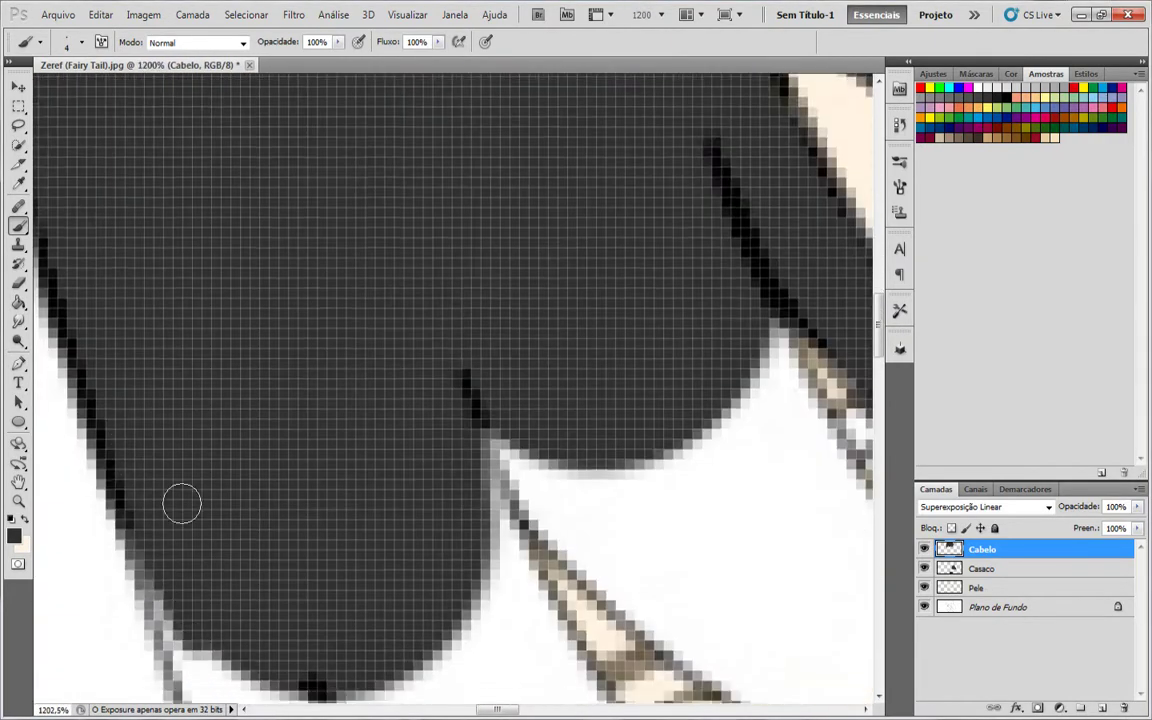
pyautogui.moveTo(185, 566); pyautogui.dragTo(205, 700)
pyautogui.scroll(-2, 235, 398)
pyautogui.moveTo(238, 398); pyautogui.dragTo(266, 588)
pyautogui.scroll(-2, 252, 512)
pyautogui.press('[')
pyautogui.press('[')
pyautogui.press('[')
pyautogui.scroll(4, 265, 552)
pyautogui.scroll(-3, 270, 570)
pyautogui.press('[')
pyautogui.scroll(-2, 295, 667)
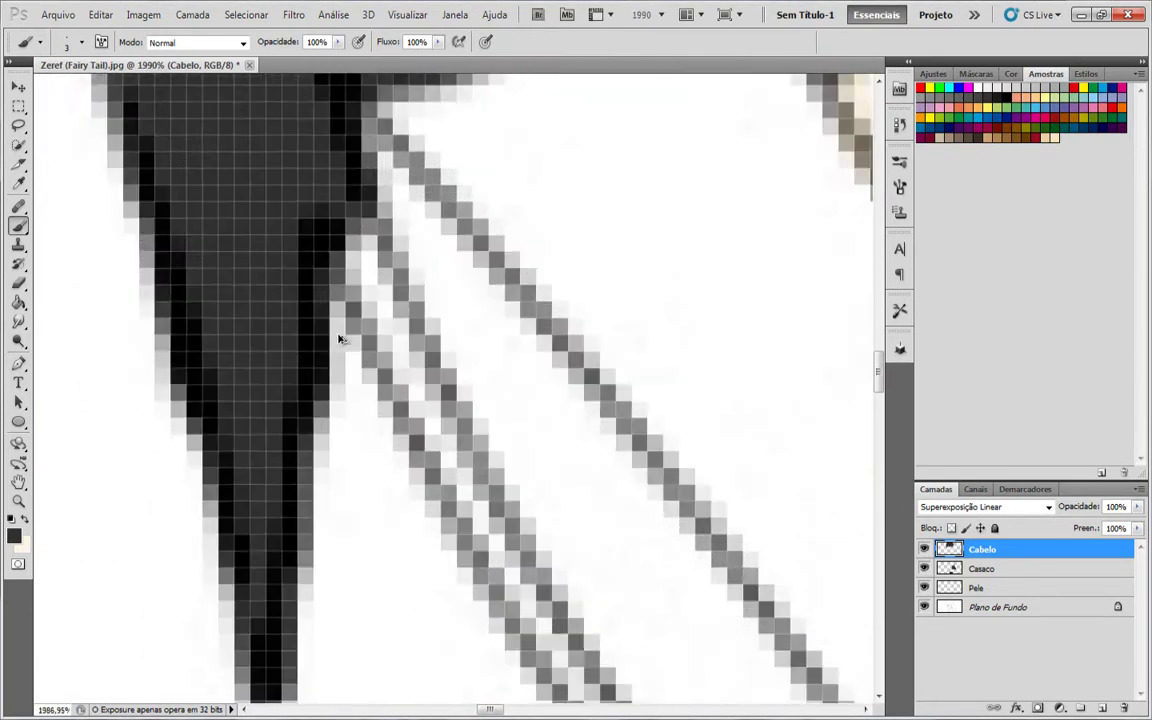
# Fill the upper part of the thin strand beside the outer pointed lock dark grey with a size 2 brush.
pyautogui.scroll(2, 337, 337)
pyautogui.press('[')
pyautogui.moveTo(350, 205)
pyautogui.mouseDown()
pyautogui.moveTo(396, 277)
pyautogui.moveTo(369, 170)
pyautogui.moveTo(520, 543)
pyautogui.moveTo(475, 460)
pyautogui.mouseUp()
pyautogui.scroll(-2, 475, 460)
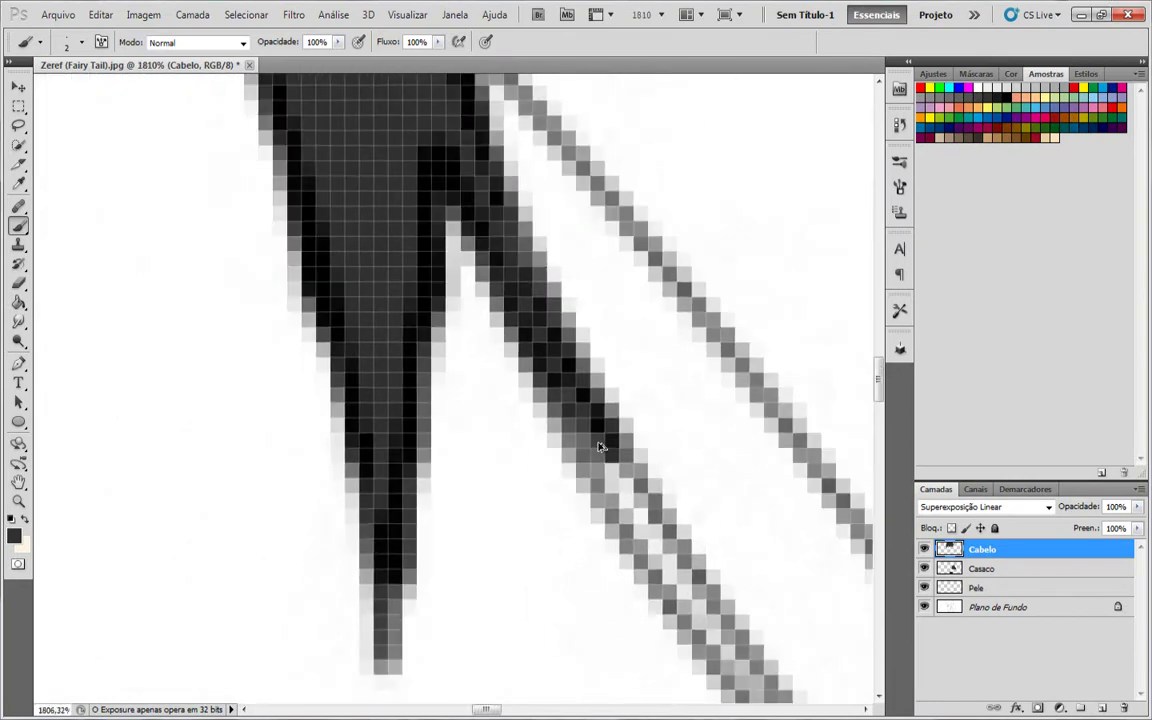
pyautogui.scroll(2, 602, 447)
pyautogui.moveTo(604, 452)
pyautogui.mouseDown()
pyautogui.moveTo(707, 607)
pyautogui.moveTo(736, 622)
pyautogui.mouseUp()
pyautogui.scroll(-2, 736, 620)
pyautogui.scroll(-2, 738, 622)
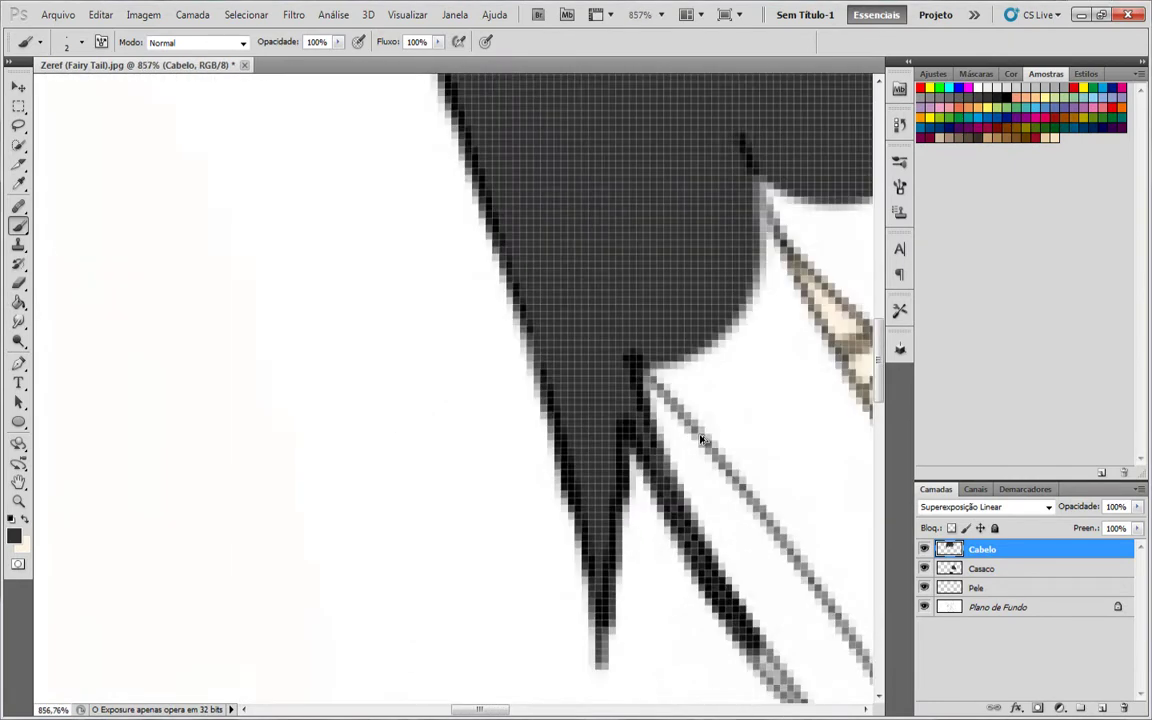
# Fill the wide lock running past the ear towards the jaw dark grey, enlarging the brush to size 15.
pyautogui.scroll(3, 650, 288)
pyautogui.scroll(-1, 641, 262)
pyautogui.scroll(6, 641, 262)
pyautogui.press(']')
pyautogui.press(']')
pyautogui.press(']')
pyautogui.press(']')
pyautogui.press(']')
pyautogui.press(']')
pyautogui.press(']')
pyautogui.press(']')
pyautogui.press(']')
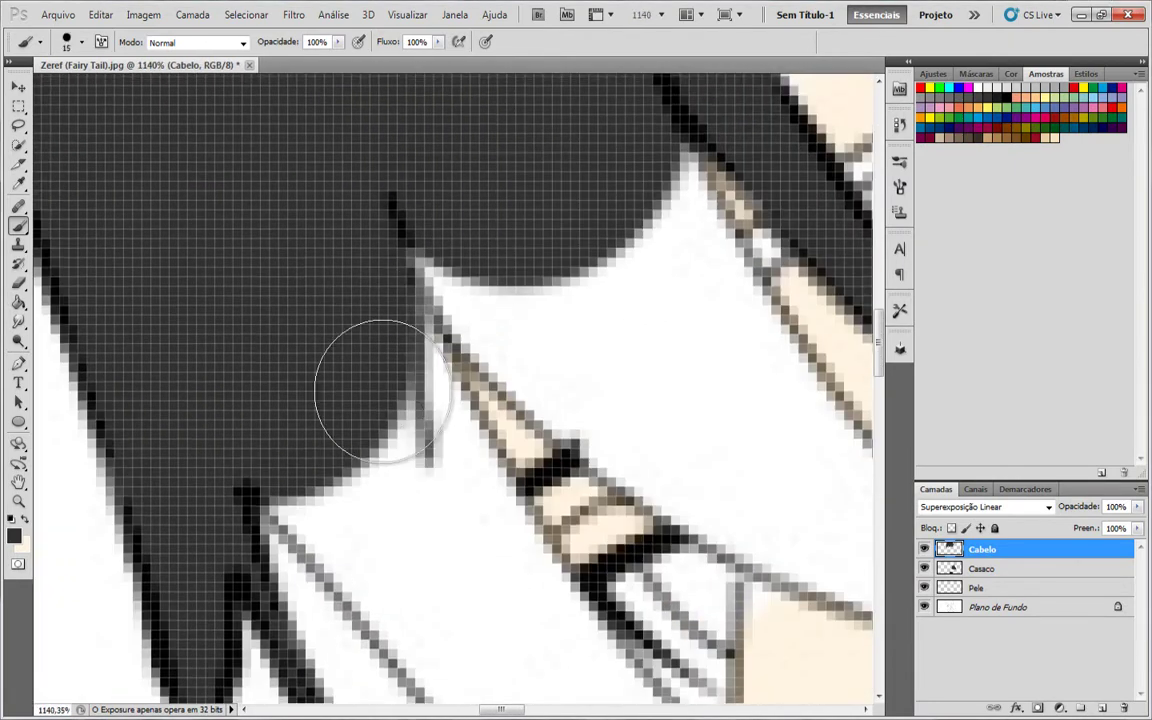
pyautogui.moveTo(383, 391)
pyautogui.mouseDown()
pyautogui.moveTo(419, 559)
pyautogui.moveTo(366, 531)
pyautogui.moveTo(437, 506)
pyautogui.mouseUp()
pyautogui.scroll(-5, 480, 540)
pyautogui.moveTo(580, 630); pyautogui.dragTo(470, 530)
pyautogui.scroll(-1, 470, 530)
pyautogui.press('[')
pyautogui.moveTo(555, 430)
pyautogui.mouseDown()
pyautogui.moveTo(571, 535)
pyautogui.moveTo(661, 625)
pyautogui.mouseUp()
pyautogui.scroll(-1, 571, 535)
# Fill the lower end of the thin strand beside the outer lock dark grey with a size 2 brush.
pyautogui.press('[')
pyautogui.press('[')
pyautogui.press('[')
pyautogui.press('[')
pyautogui.press('[')
pyautogui.press('[')
pyautogui.press('[')
pyautogui.press('[')
pyautogui.scroll(-3, 404, 450)
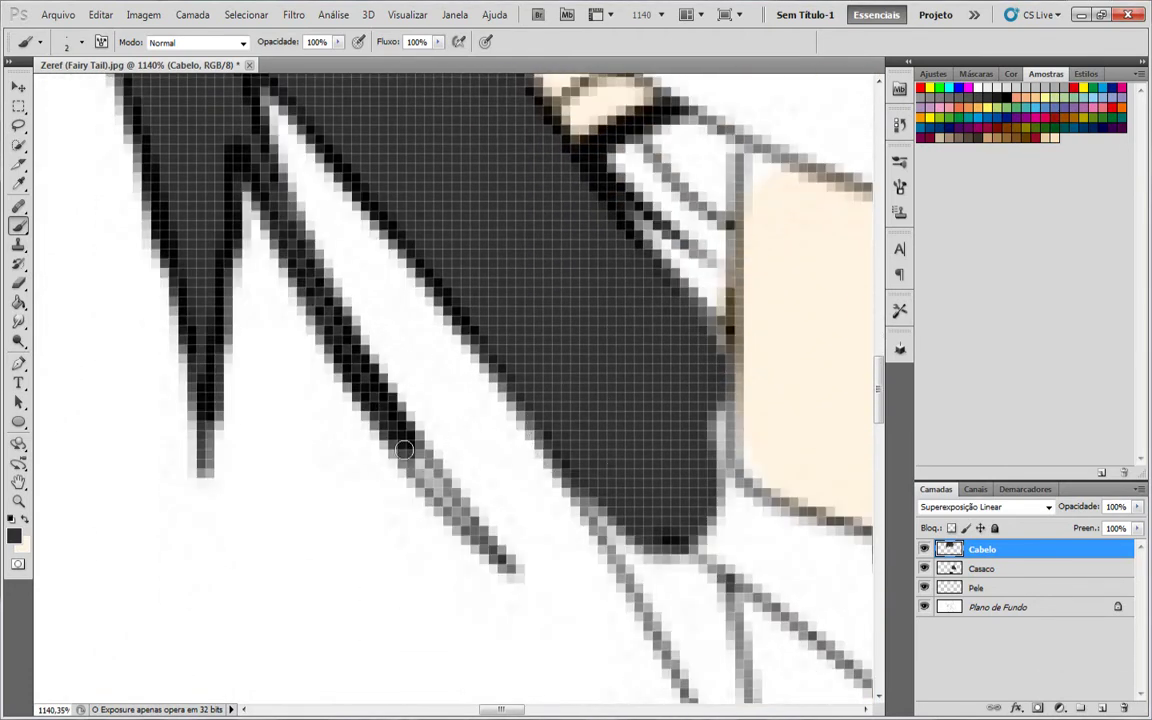
pyautogui.moveTo(418, 455); pyautogui.dragTo(443, 500)
pyautogui.scroll(-4, 526, 525)
pyautogui.scroll(2, 540, 515)
pyautogui.hotkey('ctrl', 'z')
pyautogui.scroll(4, 430, 560)
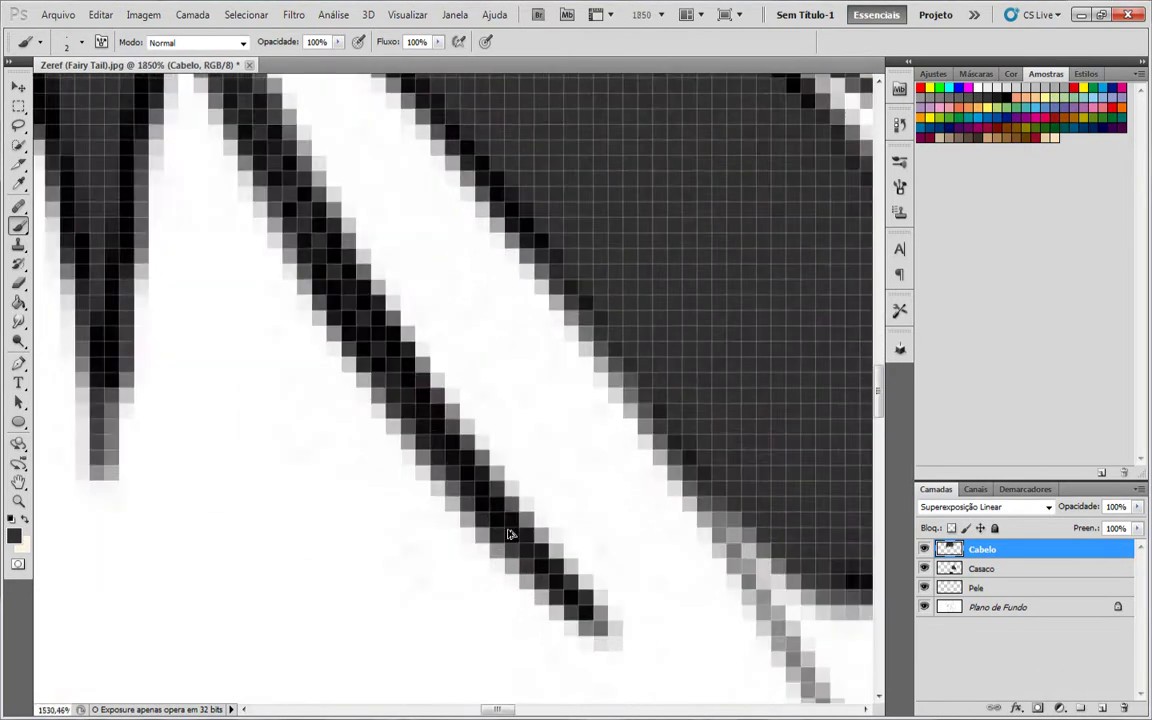
pyautogui.scroll(-4, 509, 532)
pyautogui.scroll(5, 716, 383)
pyautogui.moveTo(645, 185); pyautogui.dragTo(680, 240)
pyautogui.scroll(-4, 726, 471)
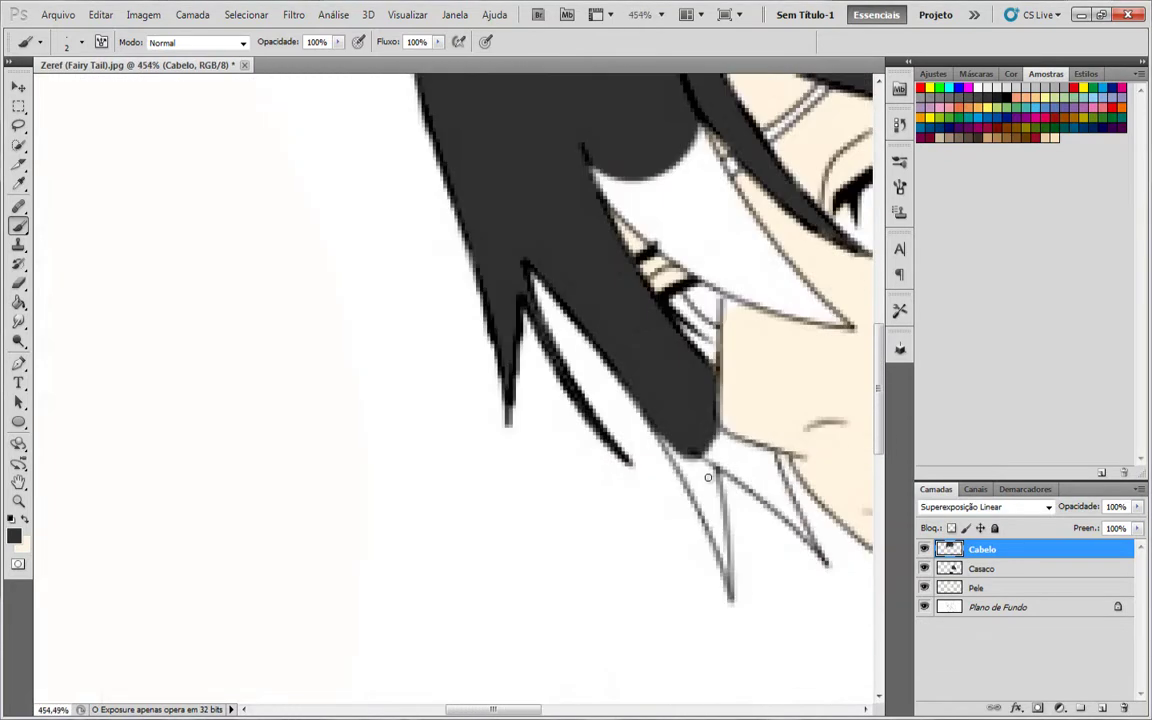
# Fill the bases of the two hair points beside the jaw dark grey, using a size 5 brush and reducing it to size 1.
pyautogui.scroll(3, 476, 386)
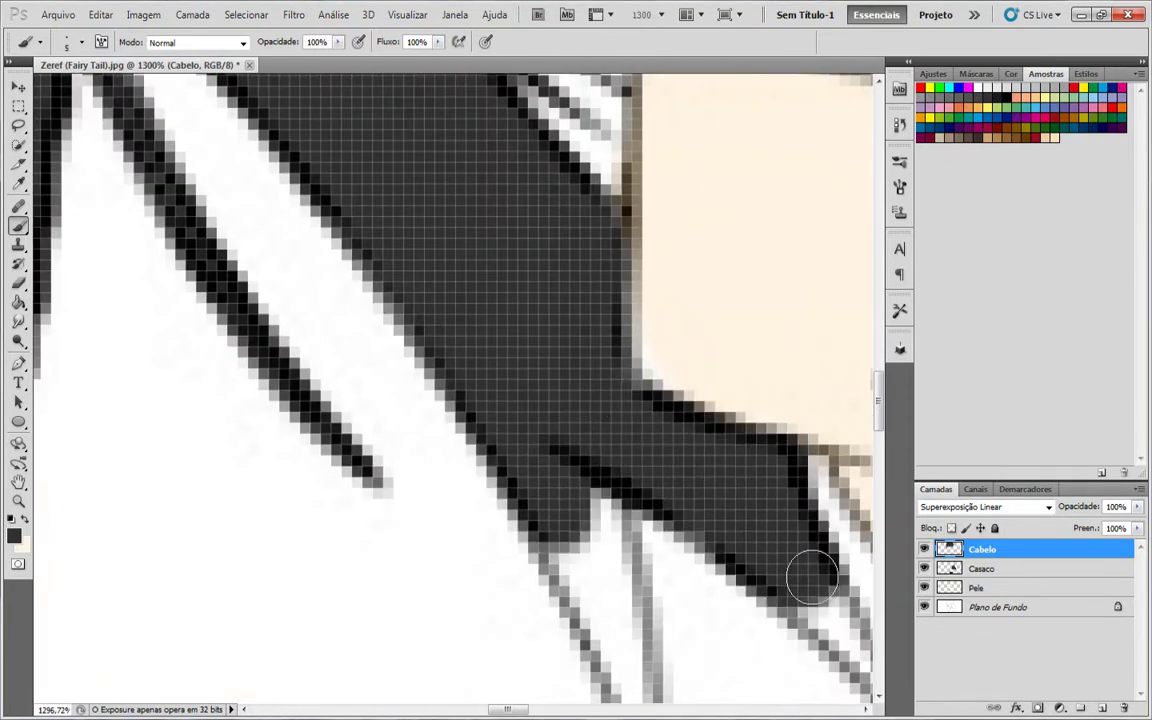
pyautogui.scroll(-2, 592, 472)
pyautogui.press('[')
pyautogui.press('[')
pyautogui.press('[')
pyautogui.press('[')
pyautogui.scroll(3, 618, 660)
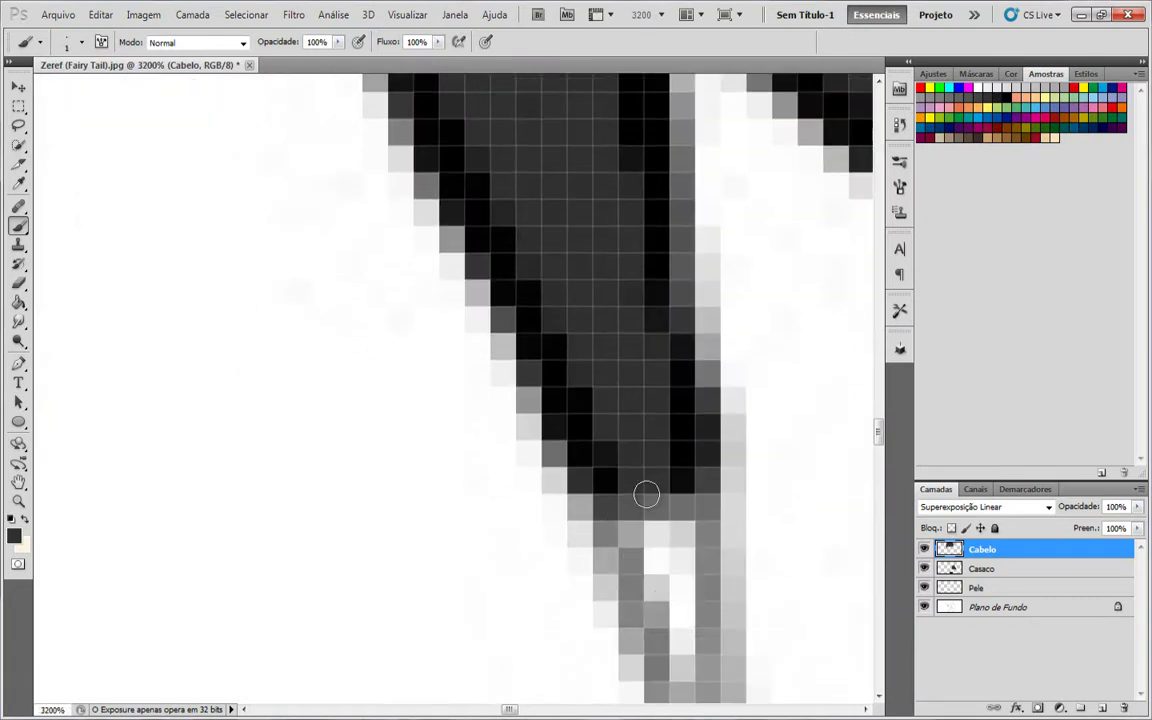
# Fill the tip of the longer hair point beside the jaw dark grey with a size 2 brush.
pyautogui.press(']')
pyautogui.moveTo(645, 500); pyautogui.dragTo(663, 590)
pyautogui.scroll(-1, 674, 378)
pyautogui.moveTo(677, 373); pyautogui.dragTo(692, 445)
pyautogui.scroll(-3, 697, 645)
pyautogui.scroll(3, 697, 645)
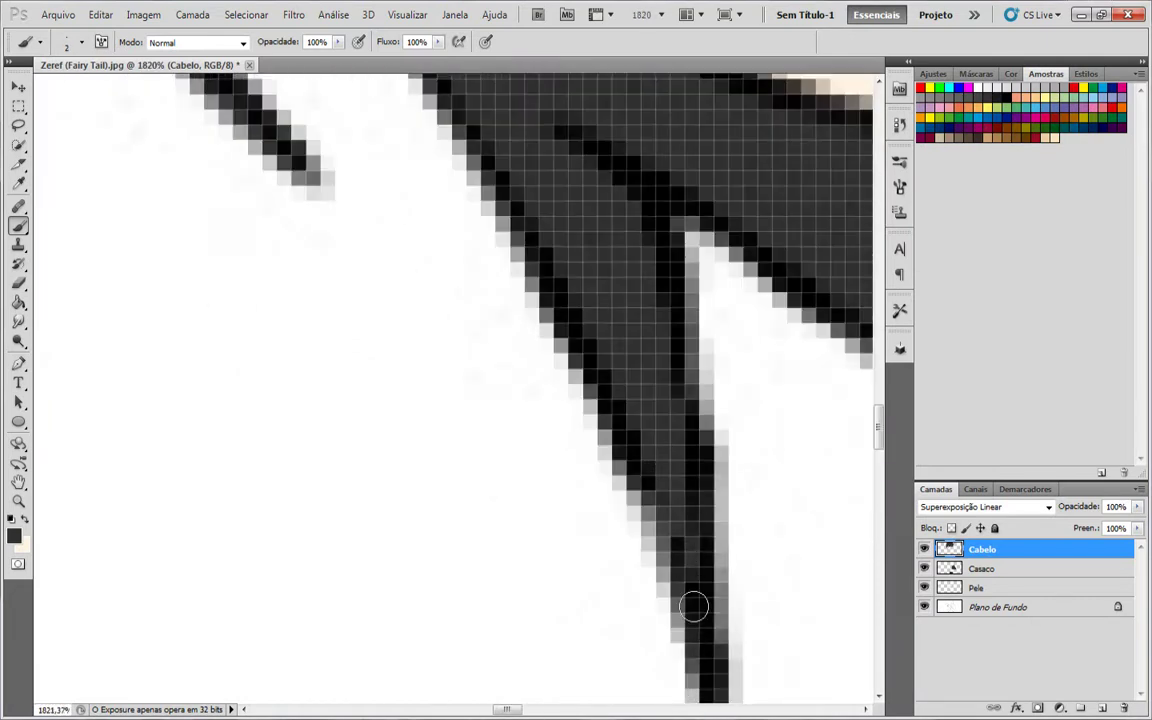
pyautogui.scroll(-3, 680, 430)
pyautogui.scroll(3, 676, 440)
pyautogui.scroll(-3, 716, 522)
pyautogui.scroll(3, 690, 480)
pyautogui.scroll(-4, 692, 505)
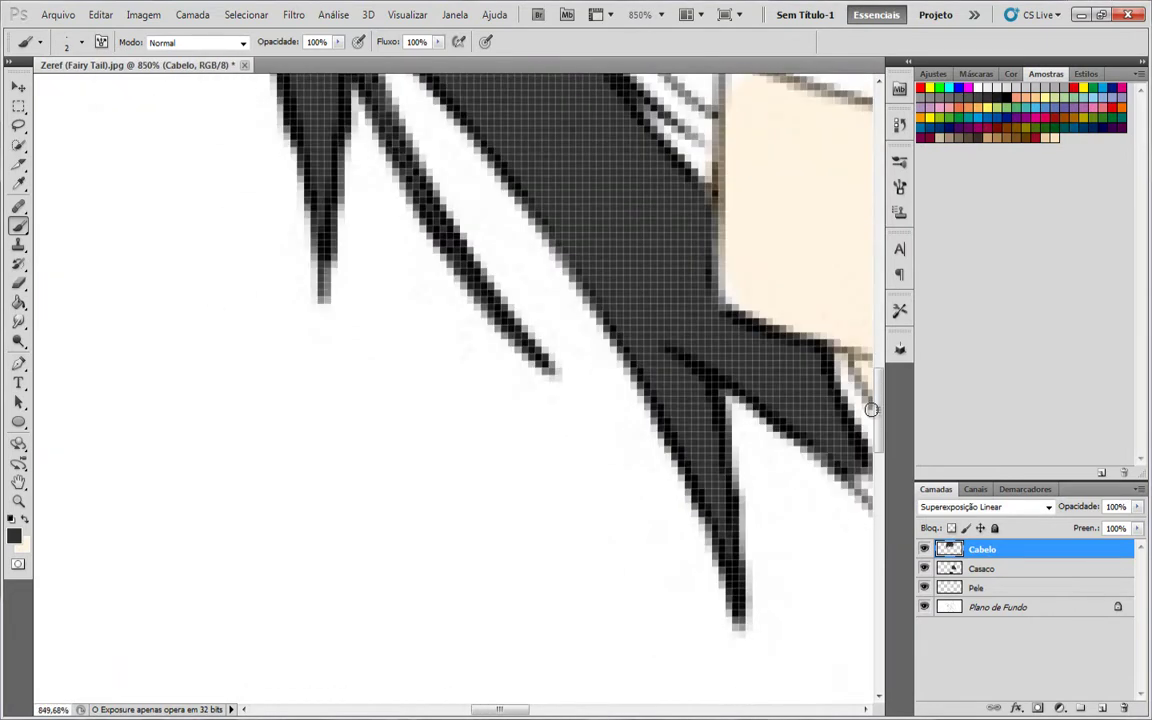
# Fill the tip of the shorter hair point next to the chin dark grey with a size 2 brush.
pyautogui.scroll(5, 866, 415)
pyautogui.moveTo(650, 466)
pyautogui.mouseDown()
pyautogui.moveTo(722, 519)
pyautogui.moveTo(792, 617)
pyautogui.mouseUp()
pyautogui.scroll(-1, 800, 610)
pyautogui.moveTo(800, 568); pyautogui.dragTo(832, 602)
pyautogui.scroll(-5, 833, 602)
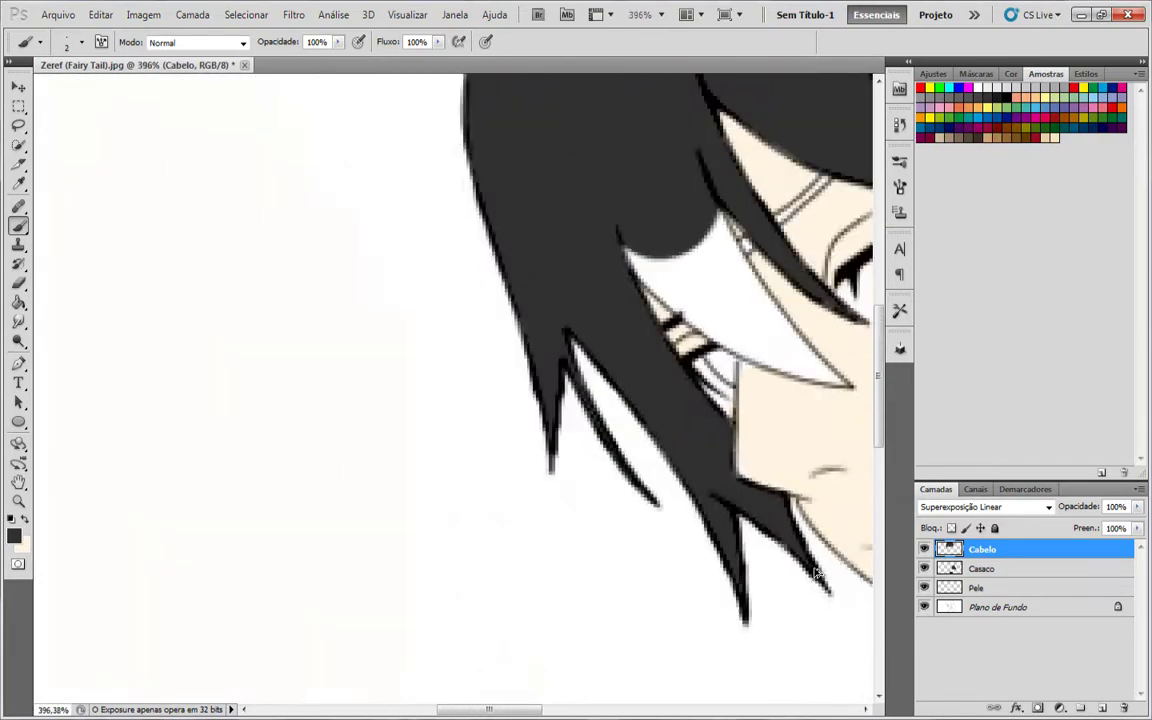
pyautogui.scroll(4, 740, 560)
pyautogui.scroll(-3, 746, 570)
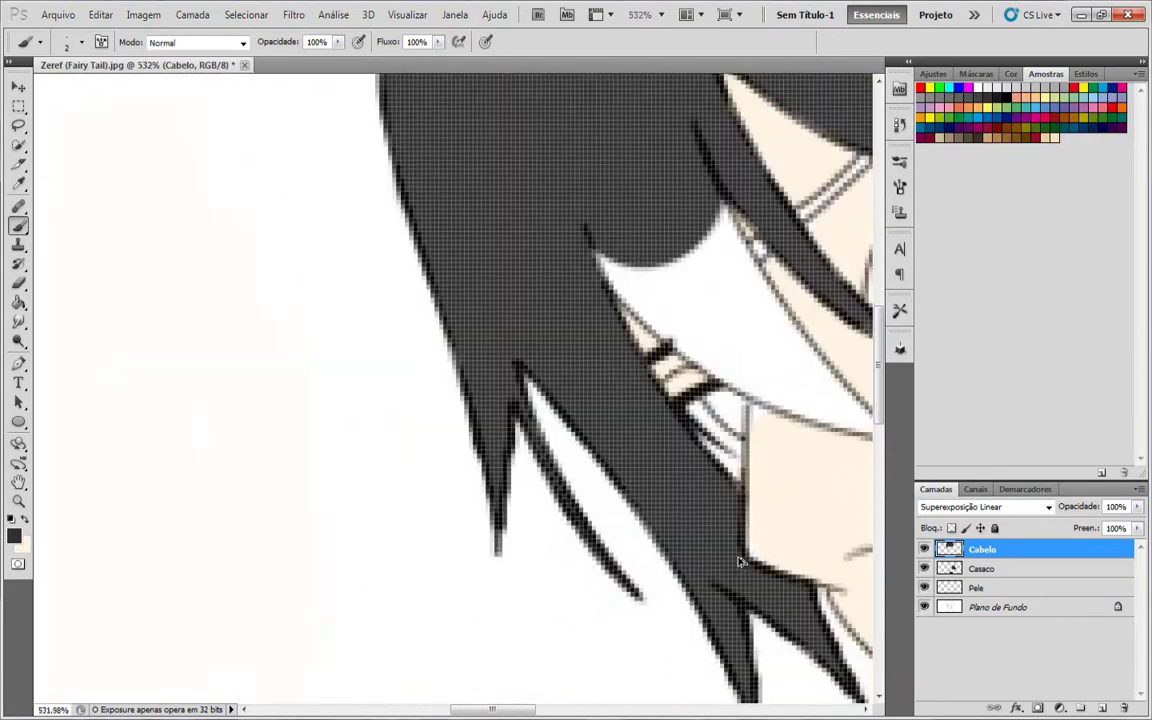
# On the Pele layer, paint the gap in the ear beside the hair in the skin colour with a size 2 brush.
pyautogui.click(966, 592)
pyautogui.scroll(3, 592, 545)
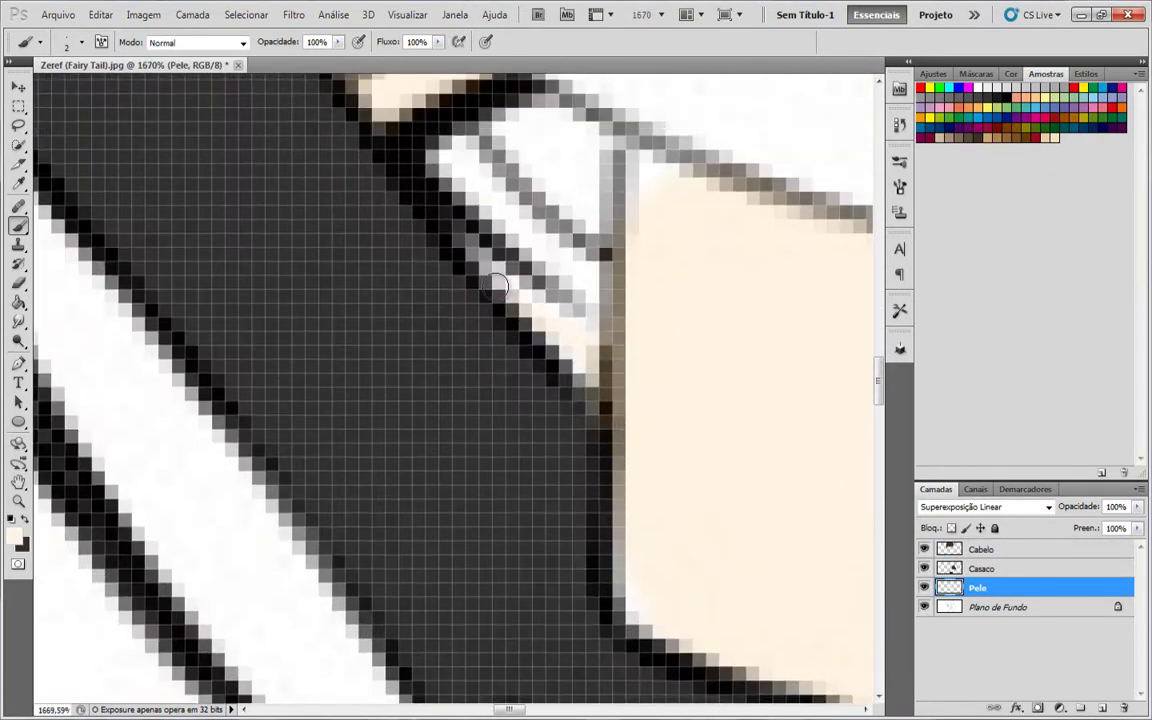
pyautogui.moveTo(574, 318); pyautogui.dragTo(464, 250)
pyautogui.scroll(-3, 472, 276)
pyautogui.scroll(2, 535, 280)
pyautogui.moveTo(535, 164); pyautogui.dragTo(532, 252)
pyautogui.scroll(-4, 543, 240)
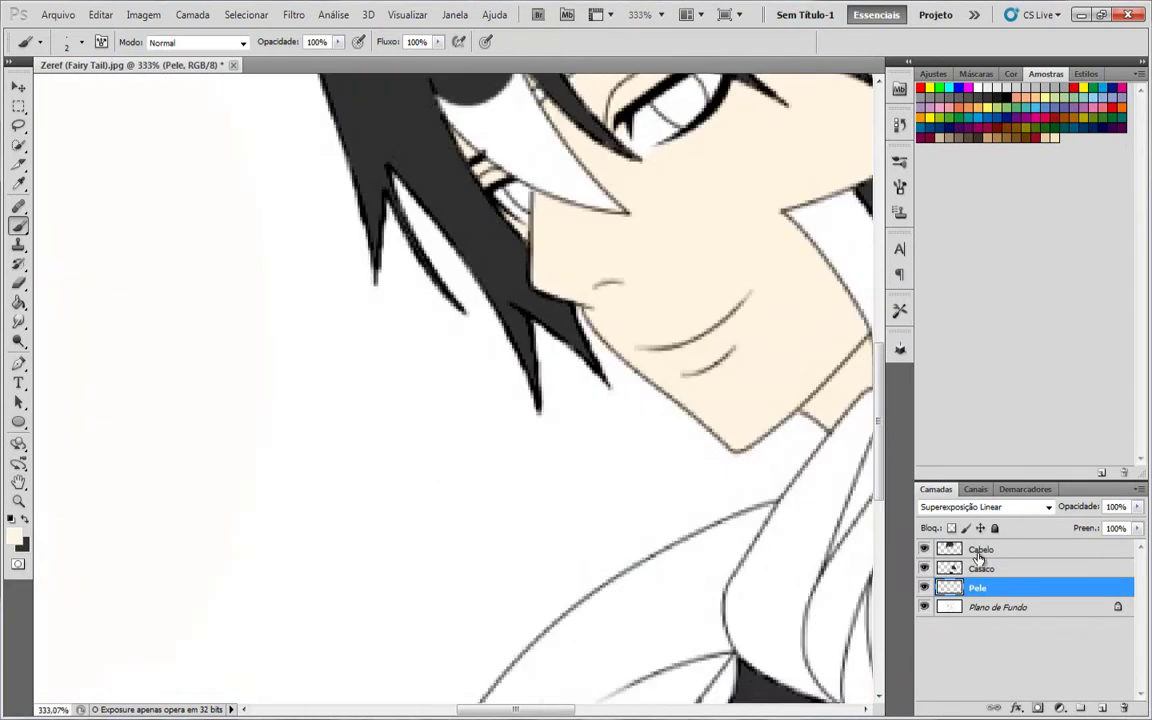
# Return to the Cabelo layer and fill the upper part of the large cheek lock dark grey with a size 9 brush.
pyautogui.click(978, 552)
pyautogui.scroll(2, 546, 200)
pyautogui.scroll(3, 545, 197)
pyautogui.press('x')
pyautogui.scroll(5, 413, 263)
pyautogui.moveTo(410, 262); pyautogui.dragTo(413, 222)
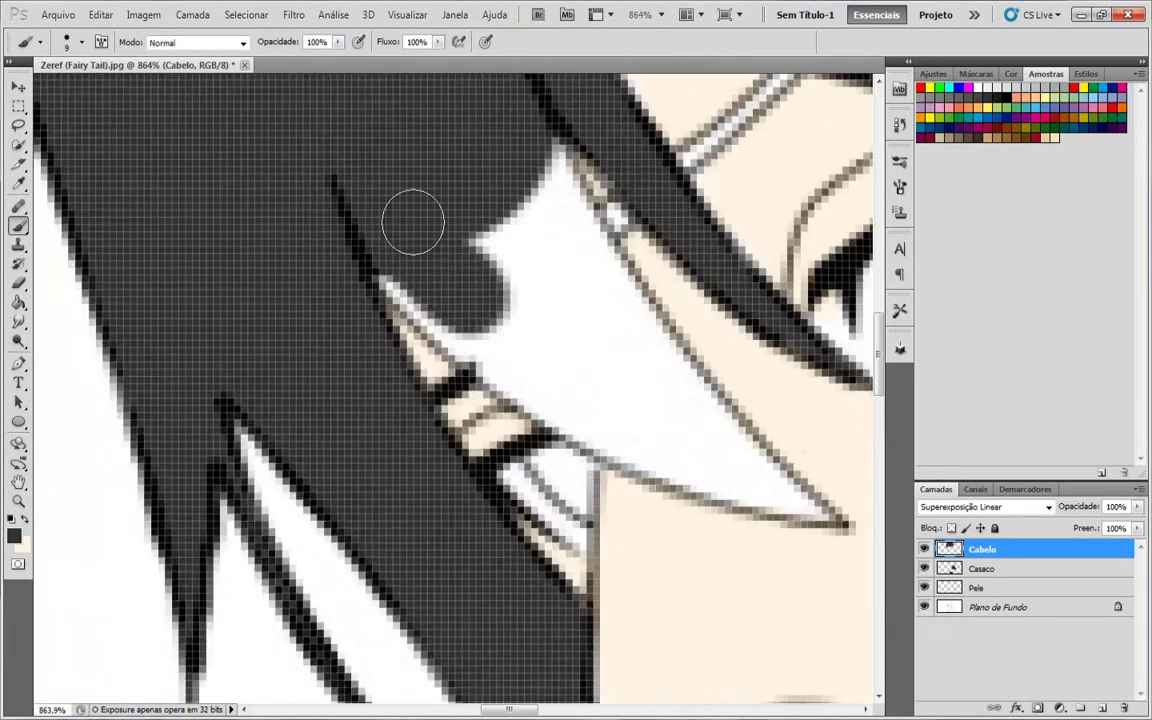
pyautogui.moveTo(474, 331)
pyautogui.mouseDown()
pyautogui.moveTo(562, 372)
pyautogui.moveTo(443, 313)
pyautogui.moveTo(540, 238)
pyautogui.moveTo(560, 303)
pyautogui.mouseUp()
pyautogui.scroll(1, 560, 303)
pyautogui.moveTo(639, 472)
pyautogui.mouseDown()
pyautogui.moveTo(751, 514)
pyautogui.moveTo(779, 483)
pyautogui.moveTo(600, 230)
pyautogui.mouseUp()
pyautogui.scroll(1, 519, 172)
pyautogui.scroll(-3, 580, 270)
pyautogui.hscroll(4, 656, 373)
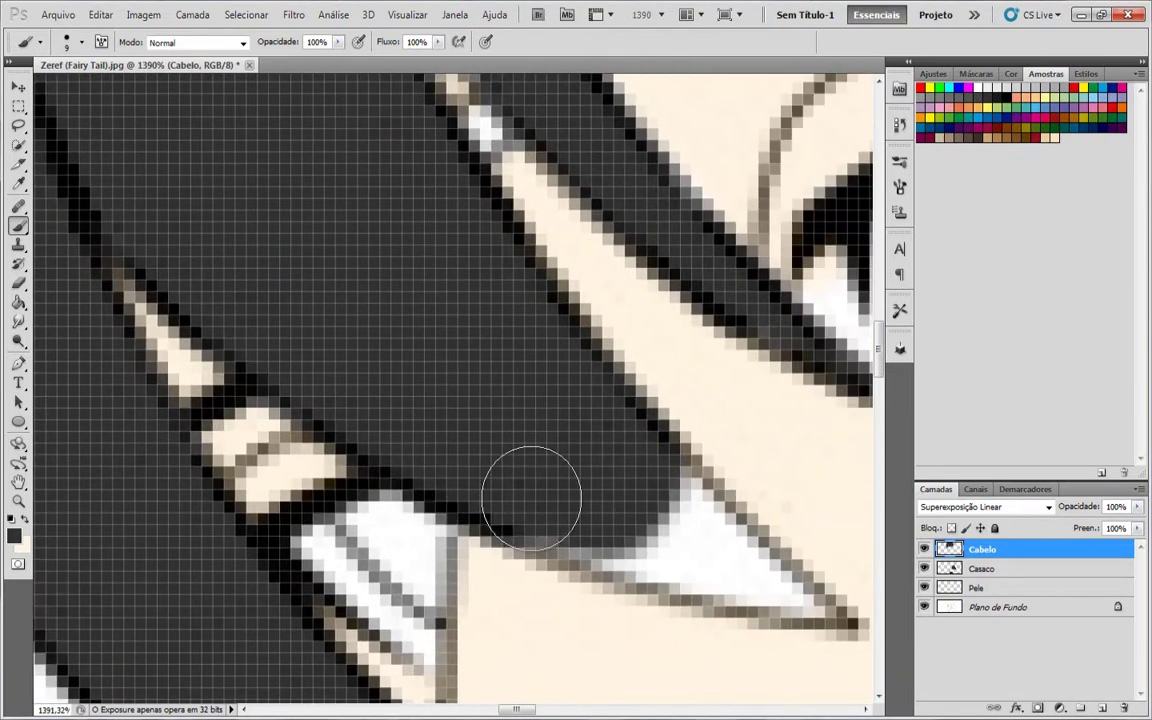
# Fill the pointed tip of the cheek lock dark grey with smaller brushes and clean its edge with a size 2 eraser.
pyautogui.moveTo(532, 494); pyautogui.dragTo(674, 540)
pyautogui.scroll(-1, 690, 535)
pyautogui.press('[')
pyautogui.press('[')
pyautogui.moveTo(741, 519); pyautogui.dragTo(656, 525)
pyautogui.scroll(-1, 740, 510)
pyautogui.press('[')
pyautogui.press('[')
pyautogui.press('[')
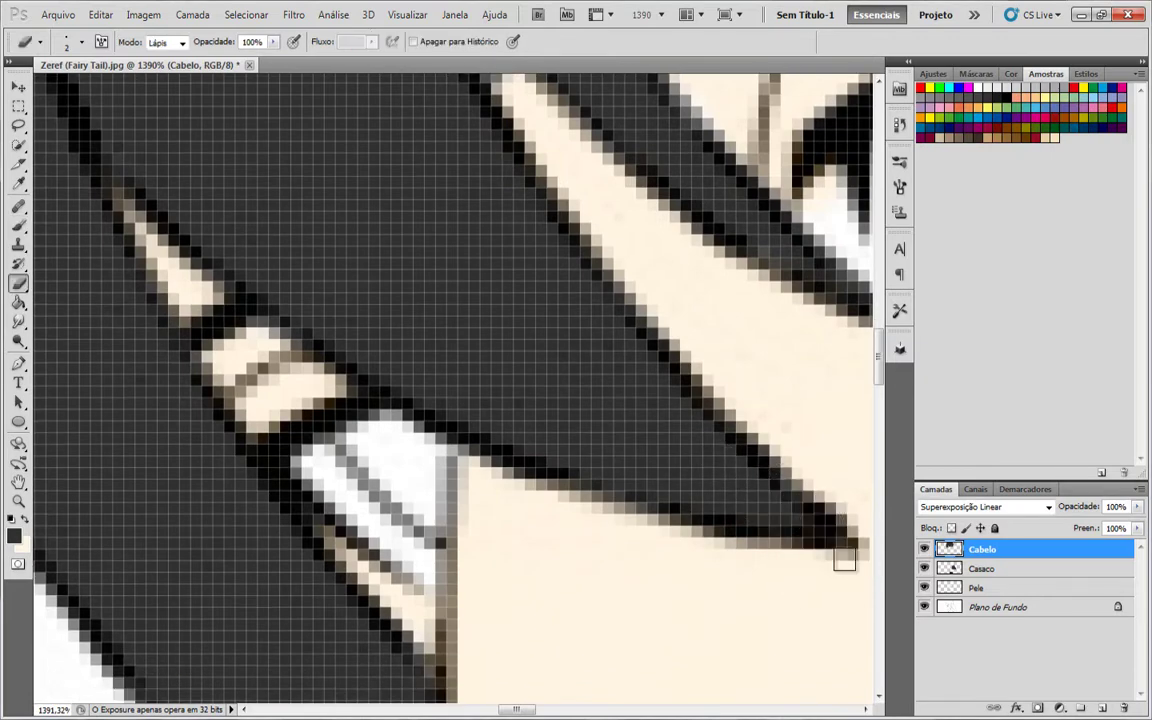
pyautogui.scroll(-3, 562, 522)
pyautogui.scroll(2, 604, 524)
# Fill the narrow eyebrow band between the face locks dark grey with a size 3 brush.
pyautogui.press('b')
pyautogui.scroll(2, 530, 430)
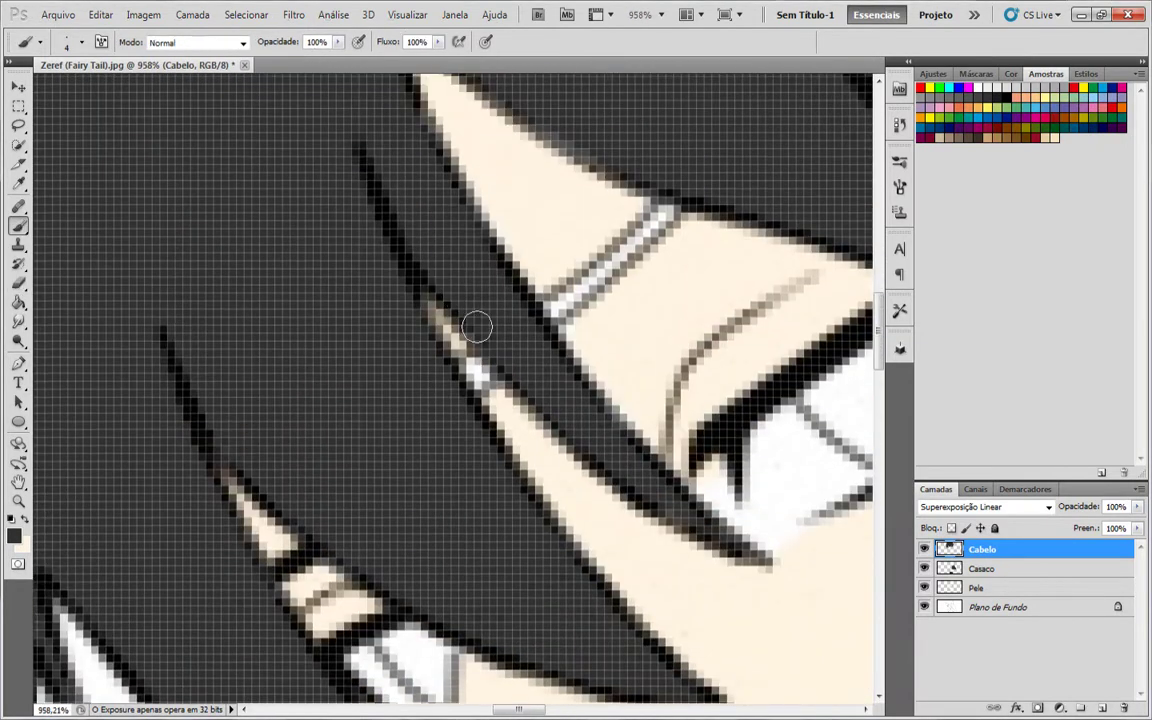
pyautogui.scroll(1, 500, 330)
pyautogui.press('e')
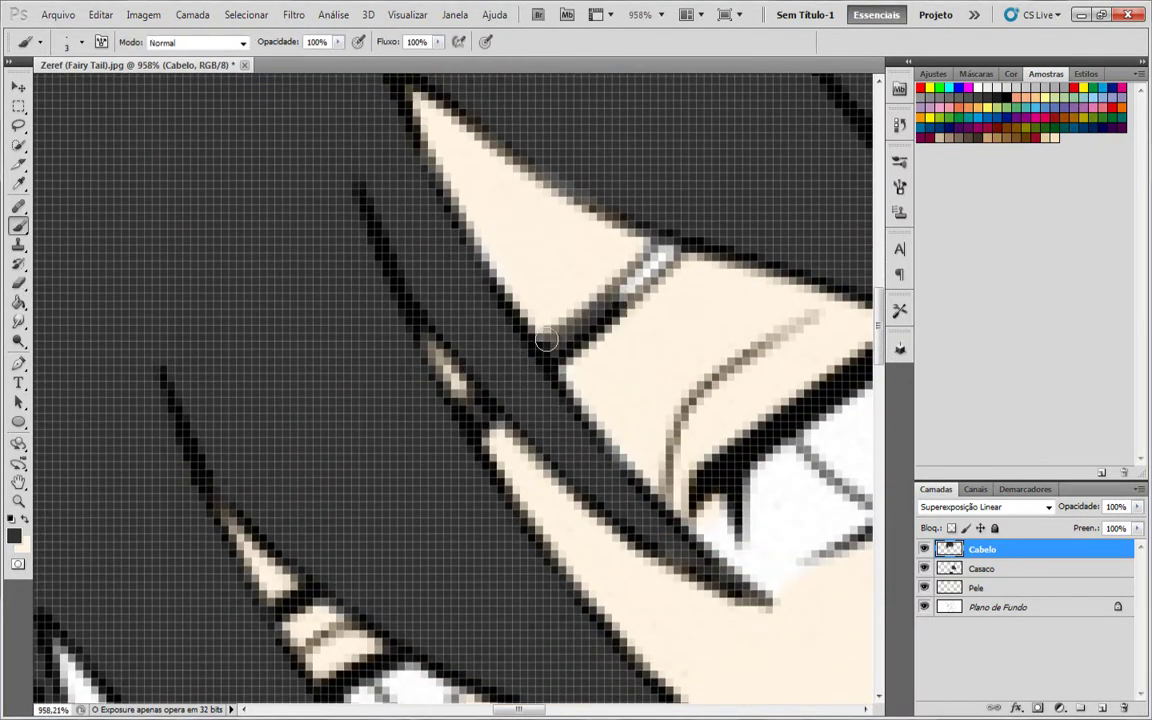
pyautogui.hscroll(3, 553, 337)
pyautogui.moveTo(507, 297)
pyautogui.mouseDown()
pyautogui.moveTo(478, 257)
pyautogui.moveTo(543, 271)
pyautogui.mouseUp()
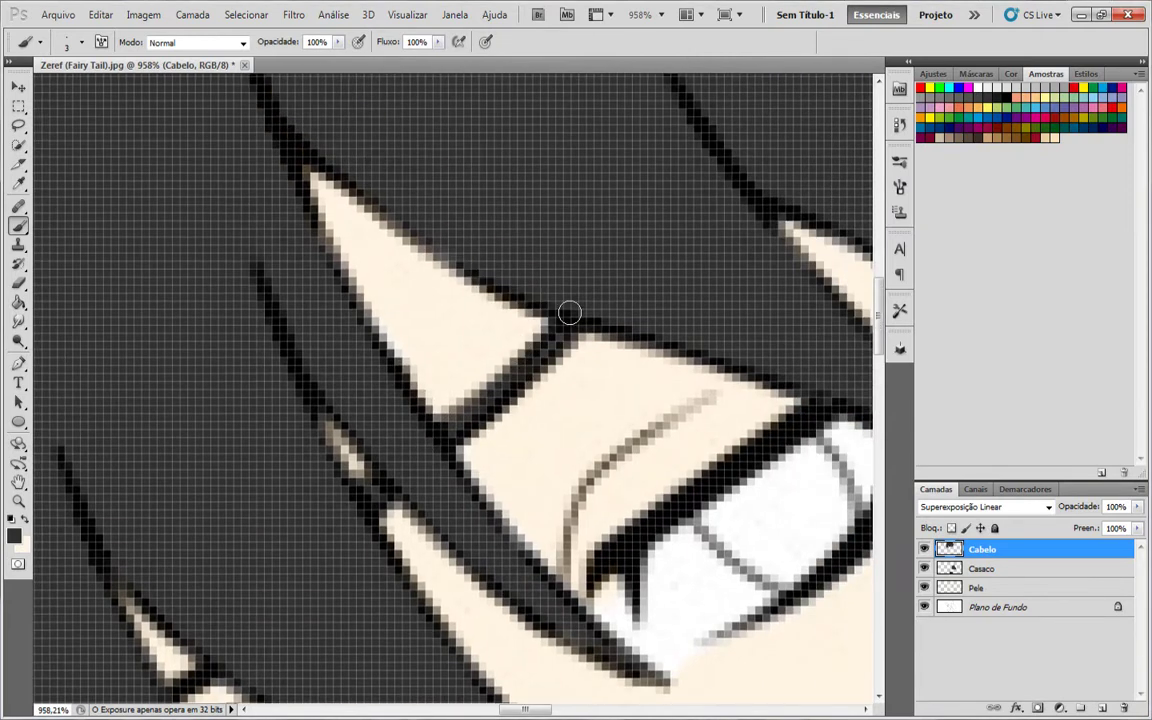
pyautogui.scroll(-1, 567, 428)
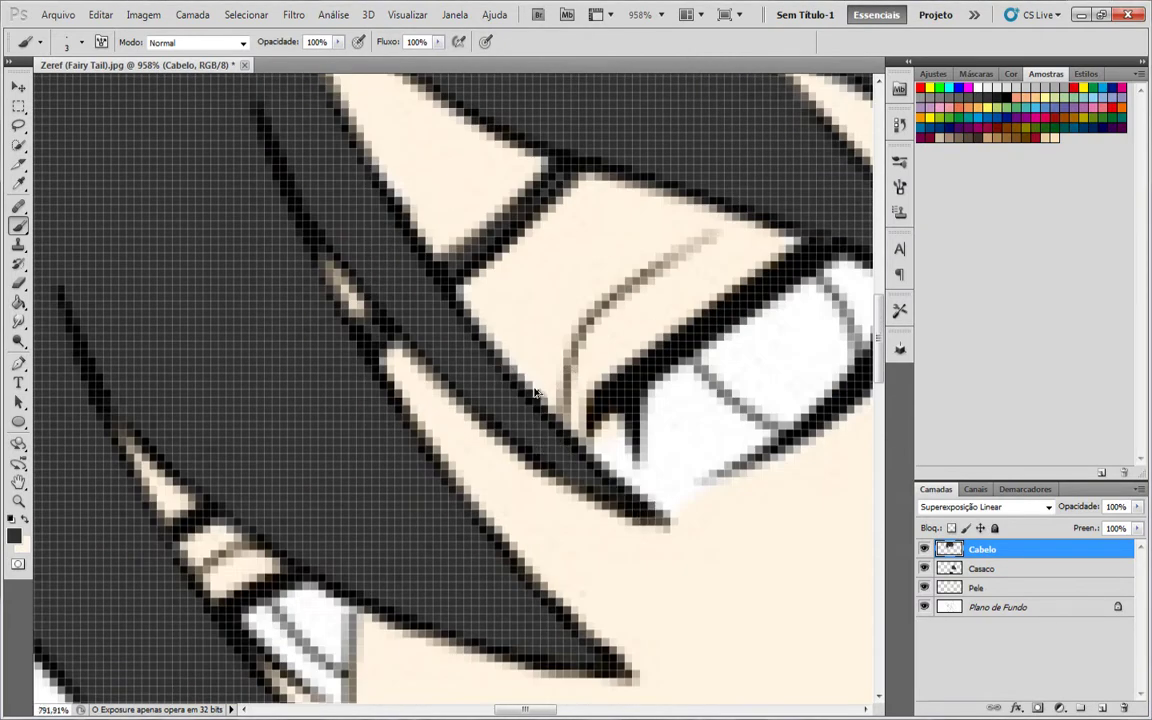
# On the Pele layer, paint the white gap beside the hair lock at the eye's inner corner in the skin colour with a size 3 brush.
pyautogui.scroll(-4, 534, 392)
pyautogui.scroll(4, 606, 272)
pyautogui.click(941, 588)
pyautogui.press('x')
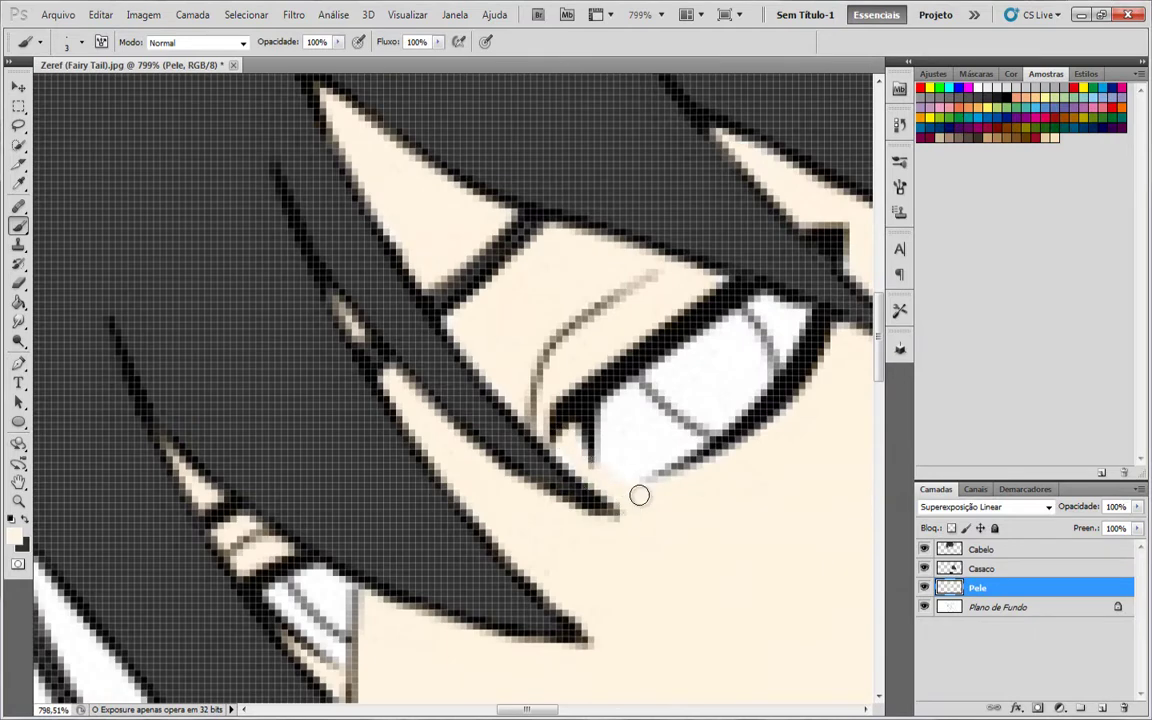
pyautogui.scroll(-5, 639, 495)
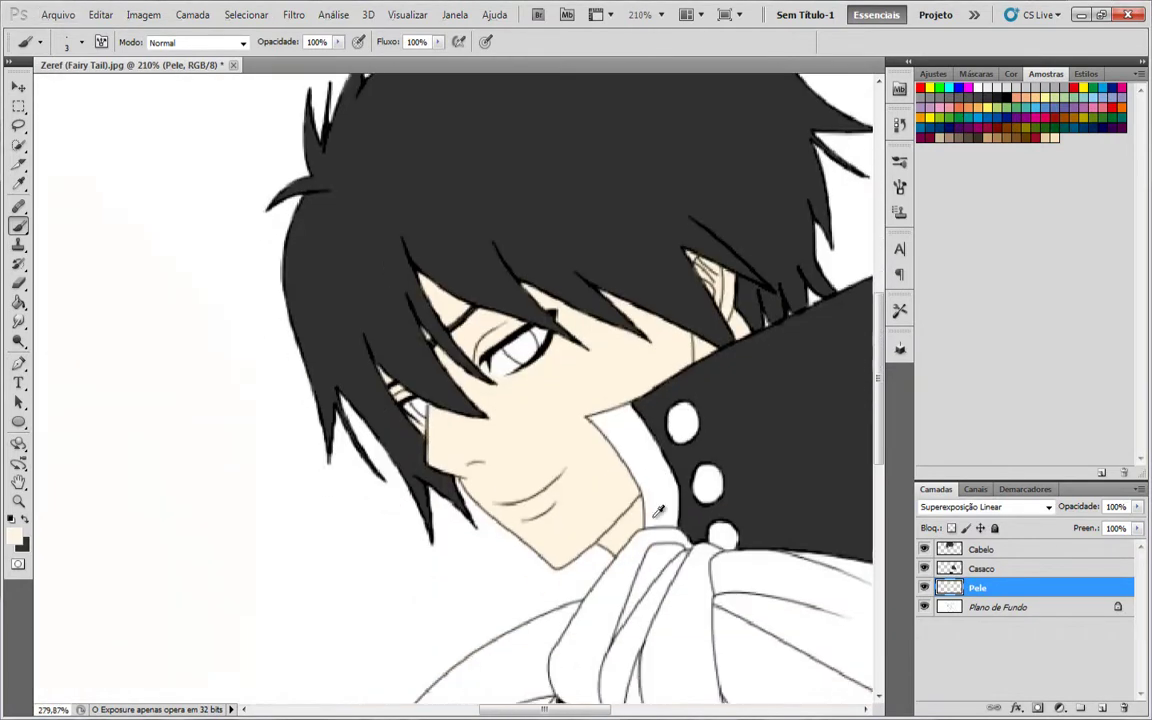
pyautogui.scroll(8, 658, 511)
# Create a layer named Detalhes casaco above Cabelo with the Superexposição Linear blend mode.
pyautogui.click(945, 548)
pyautogui.scroll(-7, 347, 285)
pyautogui.scroll(4, 347, 285)
pyautogui.scroll(-1, 347, 287)
pyautogui.hotkey('ctrl', 'shift', 'n')
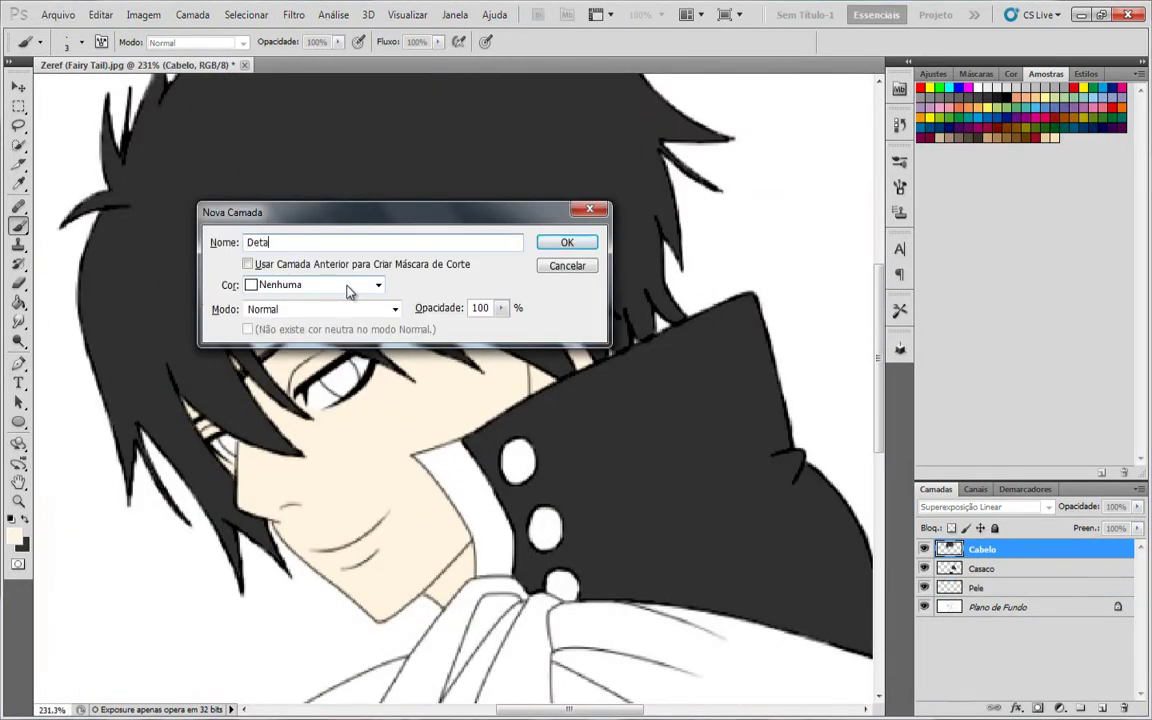
pyautogui.click(322, 309)
pyautogui.click(332, 404)
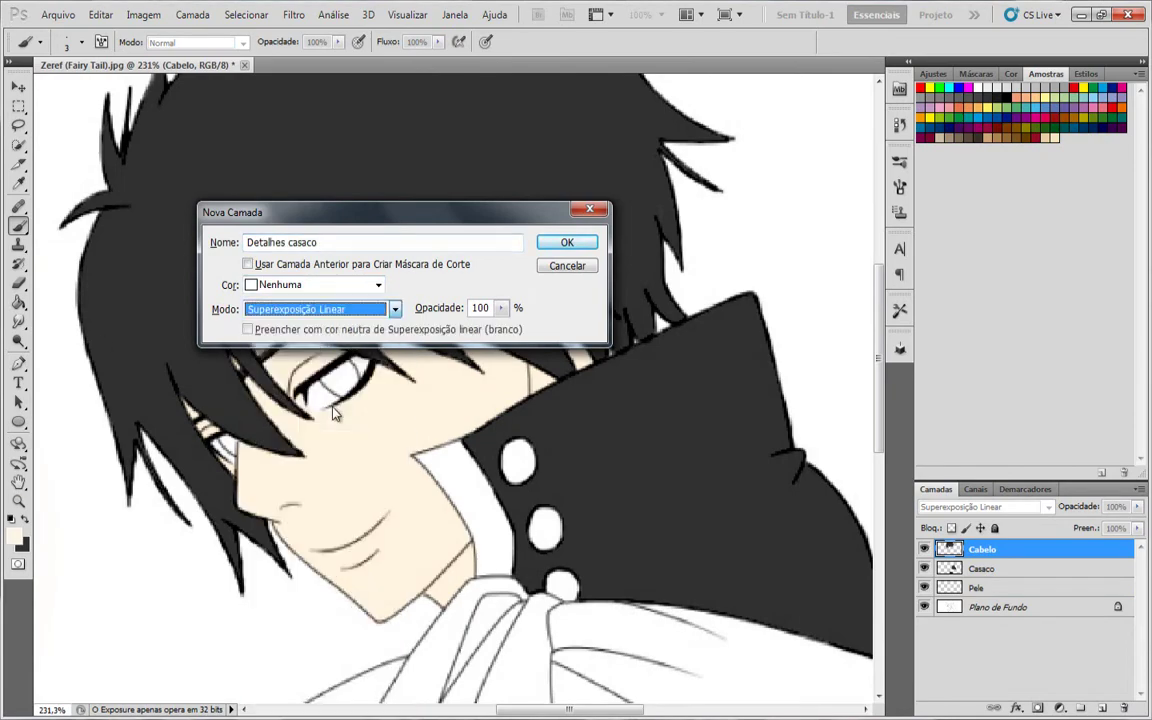
pyautogui.press('Return')
# Fill the coat's uppermost button yellow (fff001) with a size 8 brush and clean its edge with a size 1 eraser.
pyautogui.scroll(8, 503, 458)
pyautogui.click(15, 537)
pyautogui.moveTo(545, 406); pyautogui.dragTo(545, 398)
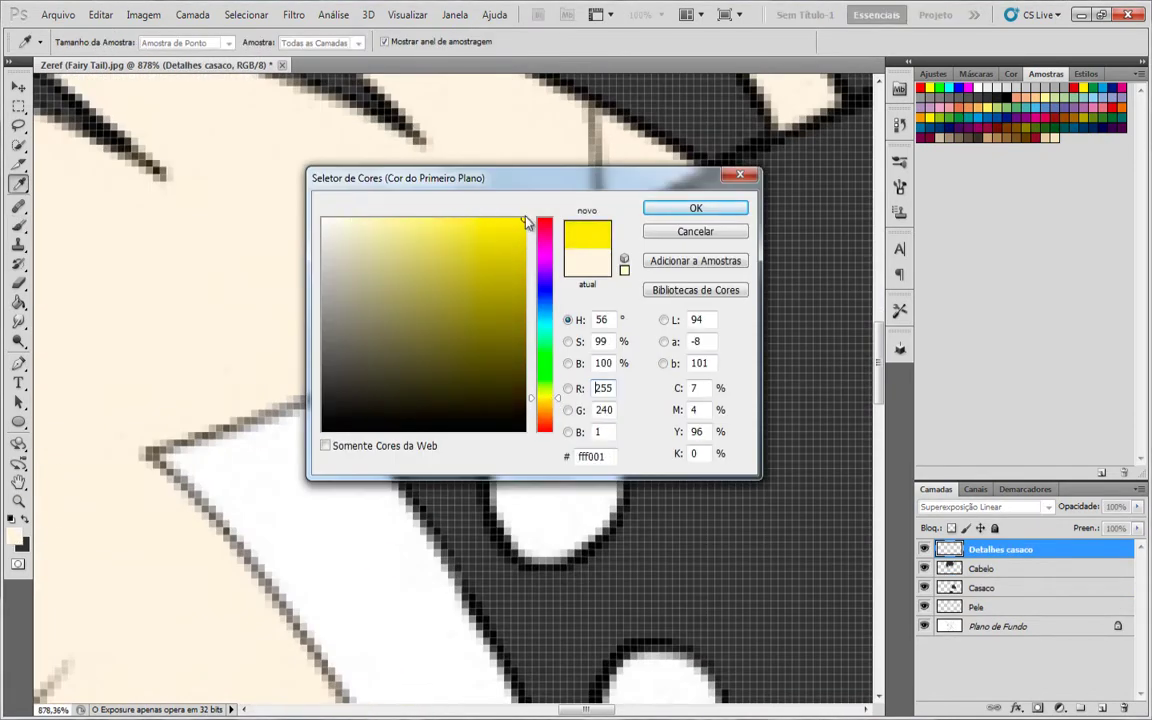
pyautogui.click(673, 209)
pyautogui.scroll(2, 568, 380)
pyautogui.scroll(-1, 585, 480)
pyautogui.moveTo(586, 479); pyautogui.dragTo(562, 497)
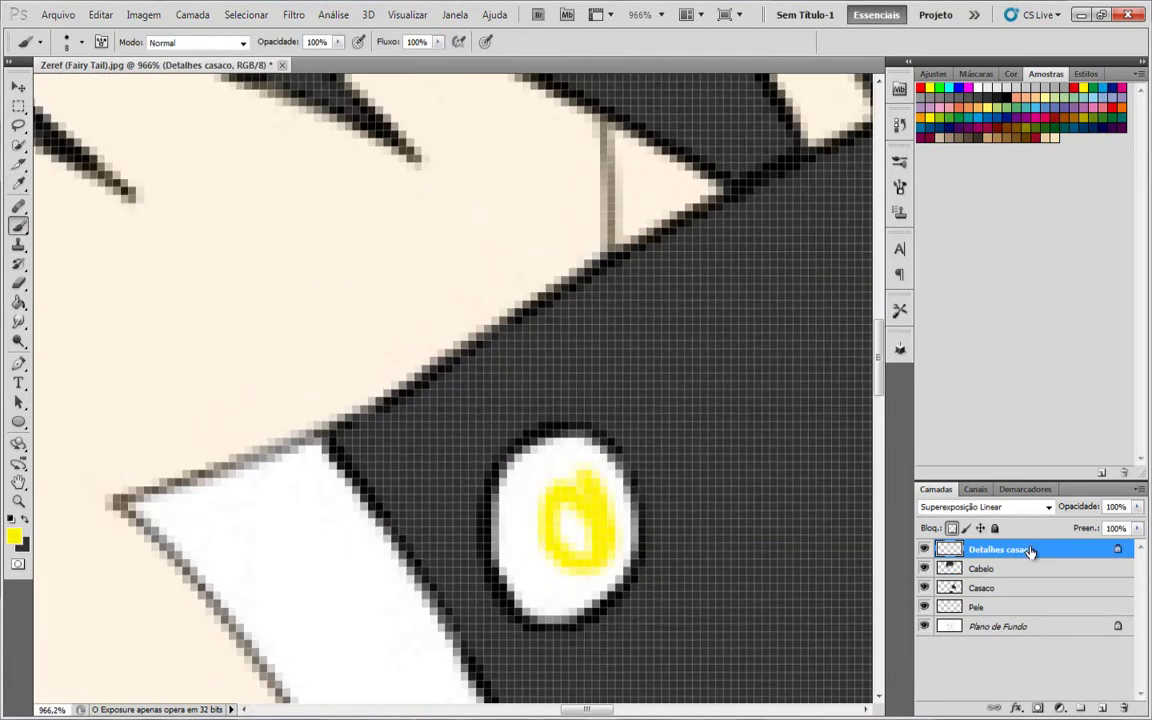
pyautogui.moveTo(628, 512)
pyautogui.mouseDown()
pyautogui.moveTo(577, 539)
pyautogui.moveTo(520, 490)
pyautogui.mouseUp()
pyautogui.hotkey('shift', 'b')
pyautogui.scroll(-2, 612, 545)
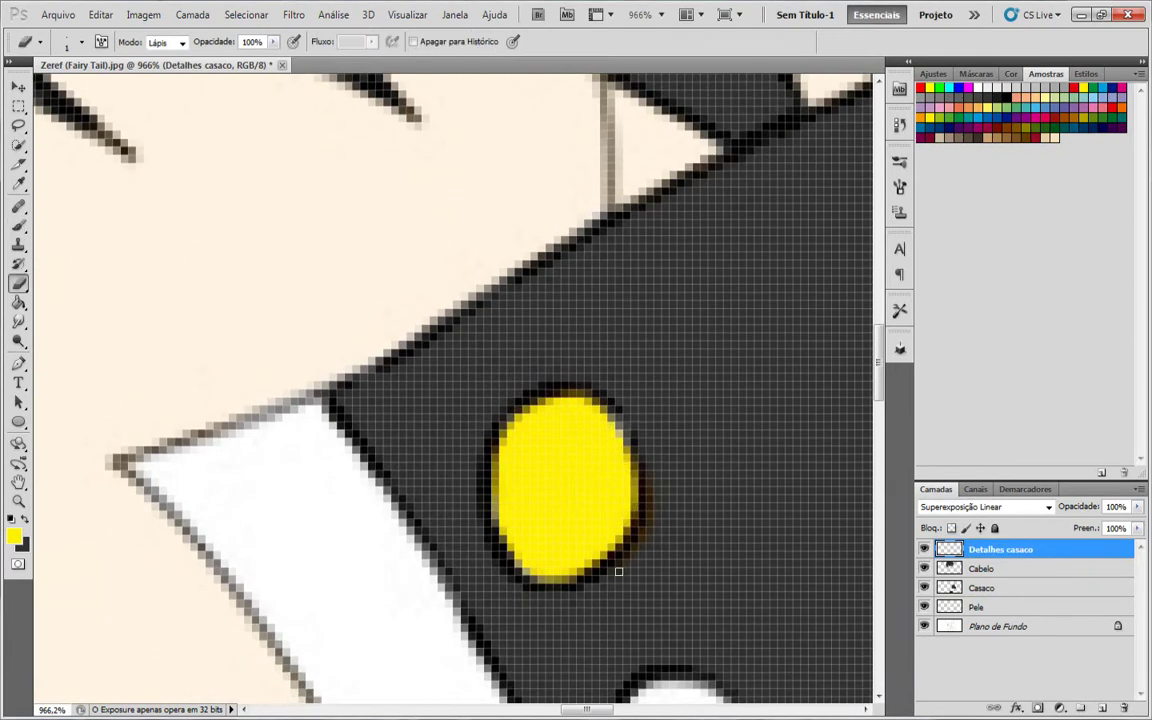
# Fill the two lower coat buttons yellow with a size 8 brush.
pyautogui.scroll(-4, 550, 481)
pyautogui.moveTo(682, 586)
pyautogui.mouseDown()
pyautogui.moveTo(651, 543)
pyautogui.moveTo(666, 470)
pyautogui.moveTo(713, 536)
pyautogui.moveTo(632, 553)
pyautogui.moveTo(656, 563)
pyautogui.moveTo(633, 540)
pyautogui.mouseUp()
pyautogui.scroll(-1, 651, 545)
pyautogui.scroll(-5, 633, 553)
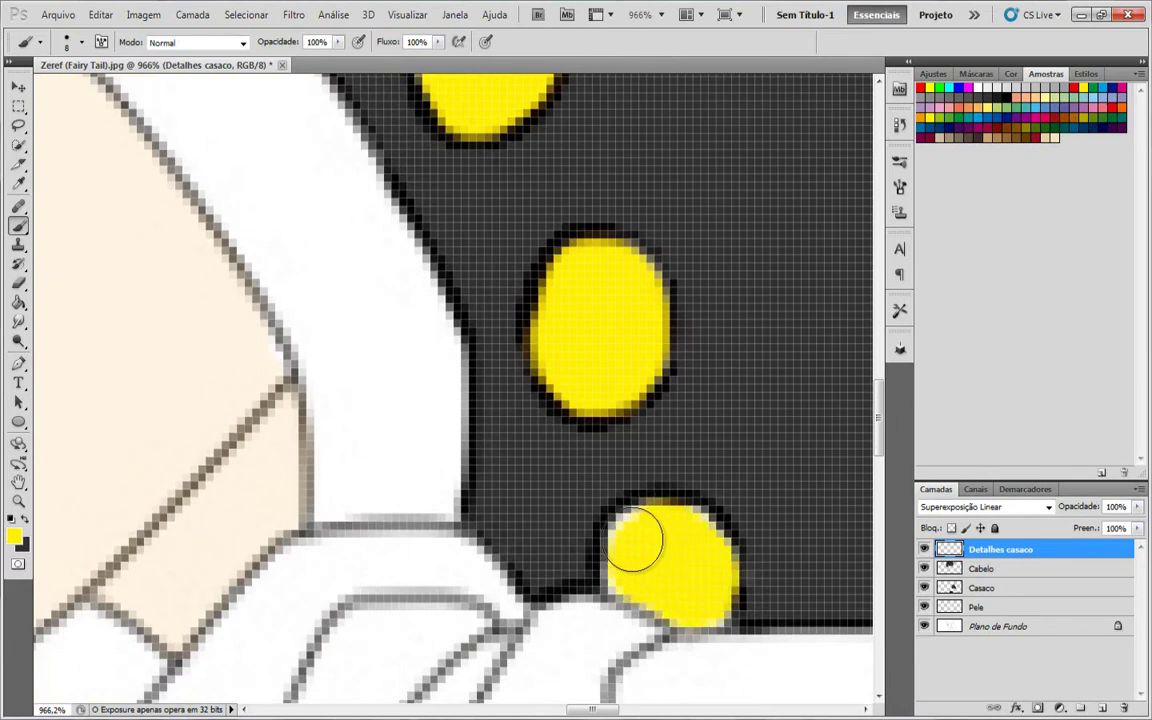
pyautogui.scroll(-5, 682, 558)
# Fill the main area of the white collar trim yellow, enlarging the brush from size 8 to 20.
pyautogui.scroll(5, 545, 418)
pyautogui.moveTo(543, 314); pyautogui.dragTo(643, 472)
pyautogui.press(']')
pyautogui.press(']')
pyautogui.press(']')
pyautogui.press(']')
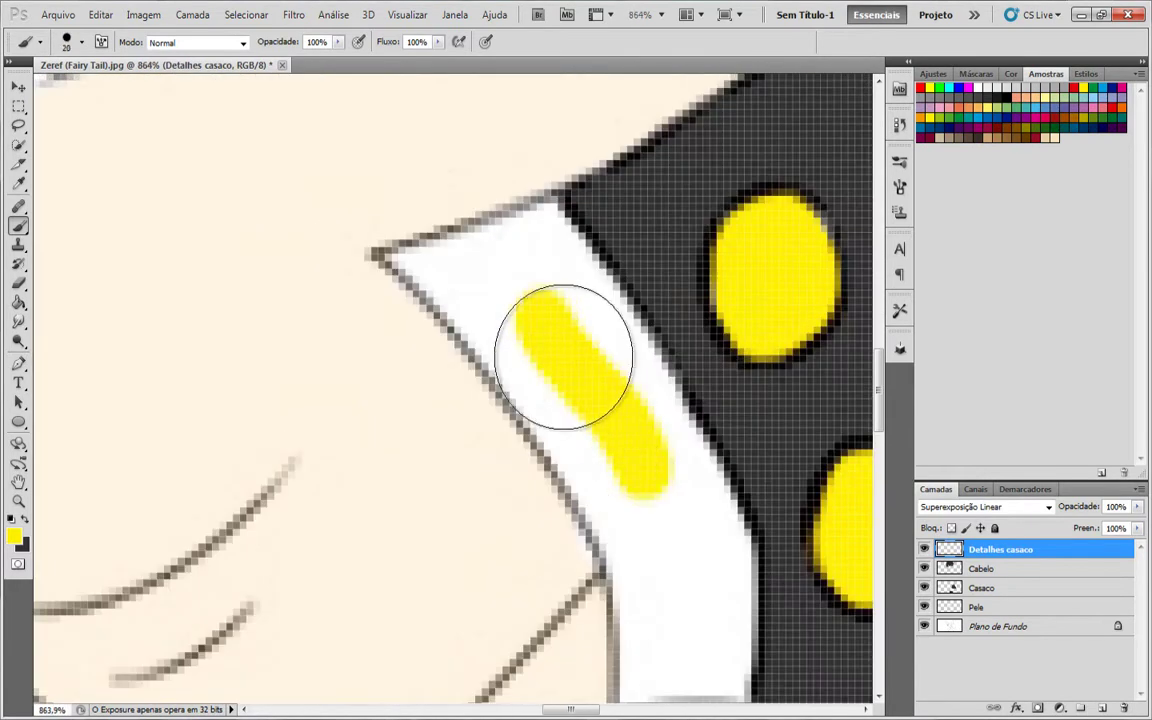
pyautogui.moveTo(563, 355); pyautogui.dragTo(688, 603)
pyautogui.press('[')
pyautogui.moveTo(482, 285); pyautogui.dragTo(553, 339)
# Fill the pointed tip and remaining white edges of the collar trim yellow with small brushes of size 5 and 6.
pyautogui.scroll(1, 545, 335)
pyautogui.press('[')
pyautogui.press('[')
pyautogui.press('[')
pyautogui.press('[')
pyautogui.press('[')
pyautogui.press('[')
pyautogui.moveTo(436, 342); pyautogui.dragTo(396, 337)
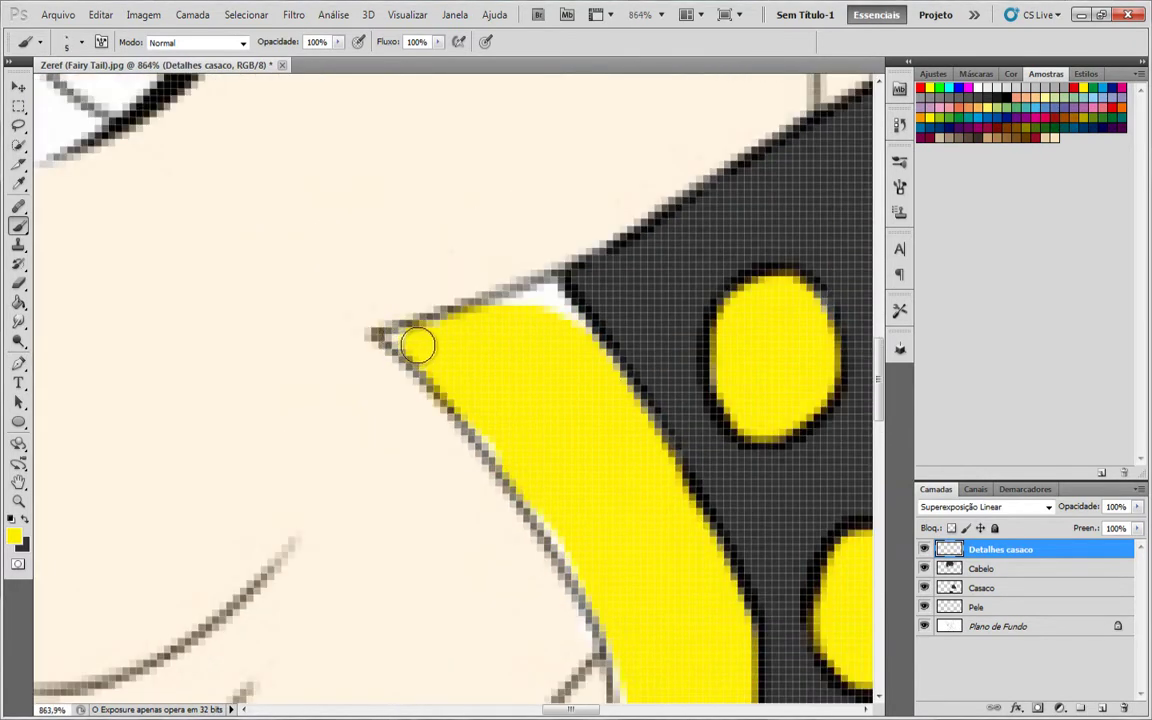
pyautogui.scroll(2, 554, 517)
pyautogui.moveTo(704, 481)
pyautogui.mouseDown()
pyautogui.moveTo(570, 424)
pyautogui.moveTo(594, 586)
pyautogui.moveTo(762, 589)
pyautogui.moveTo(569, 587)
pyautogui.moveTo(570, 466)
pyautogui.mouseUp()
pyautogui.scroll(-8, 570, 466)
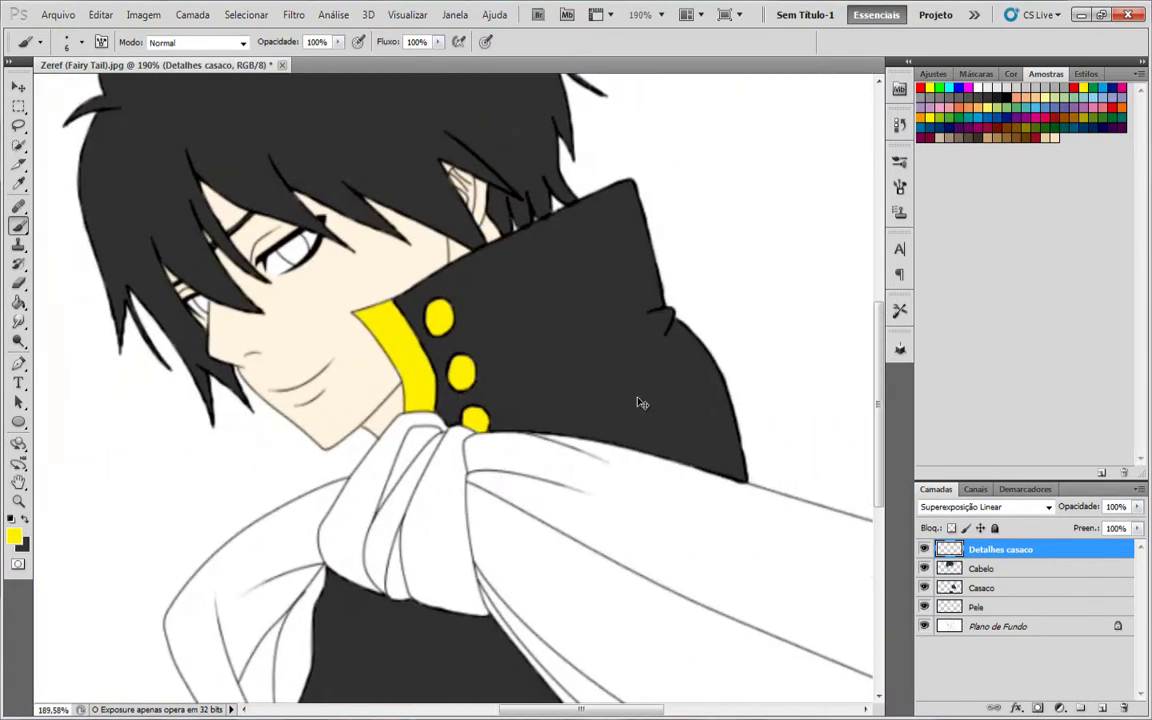
# Create a layer named Lenco in Superexposição Linear mode and set the foreground colour to a very light grey.
pyautogui.hotkey('ctrl', 'shift', 'n')
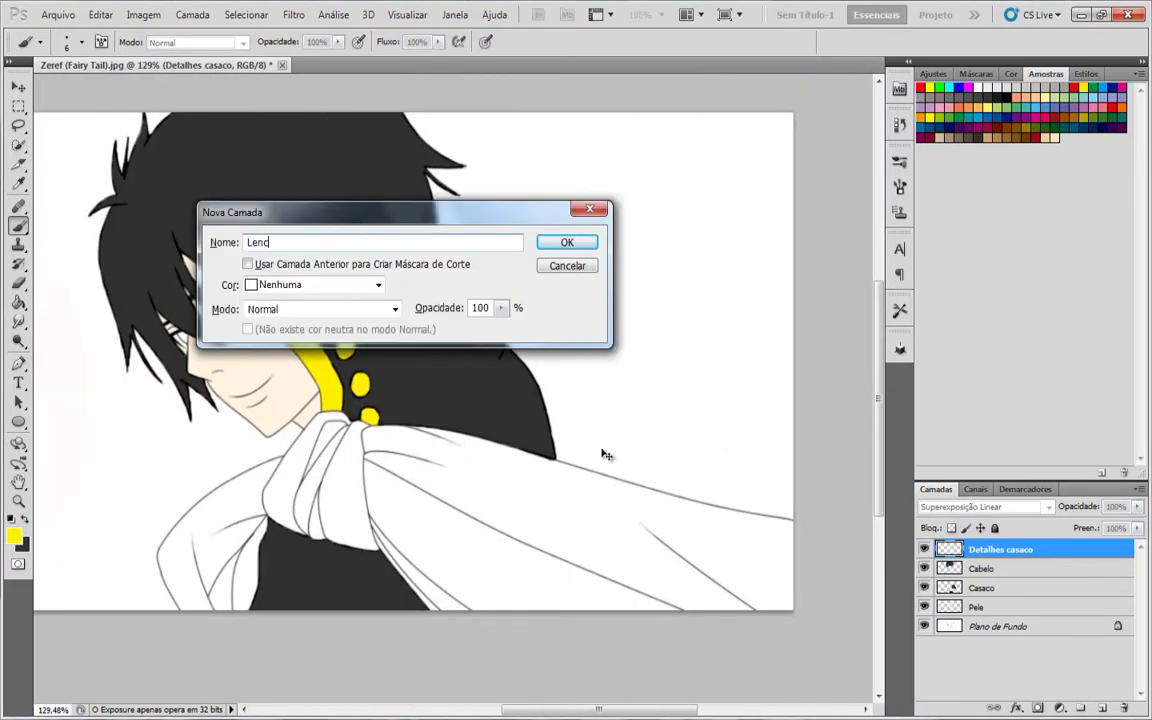
pyautogui.press('Return')
pyautogui.scroll(4, 437, 475)
pyautogui.click(14, 539)
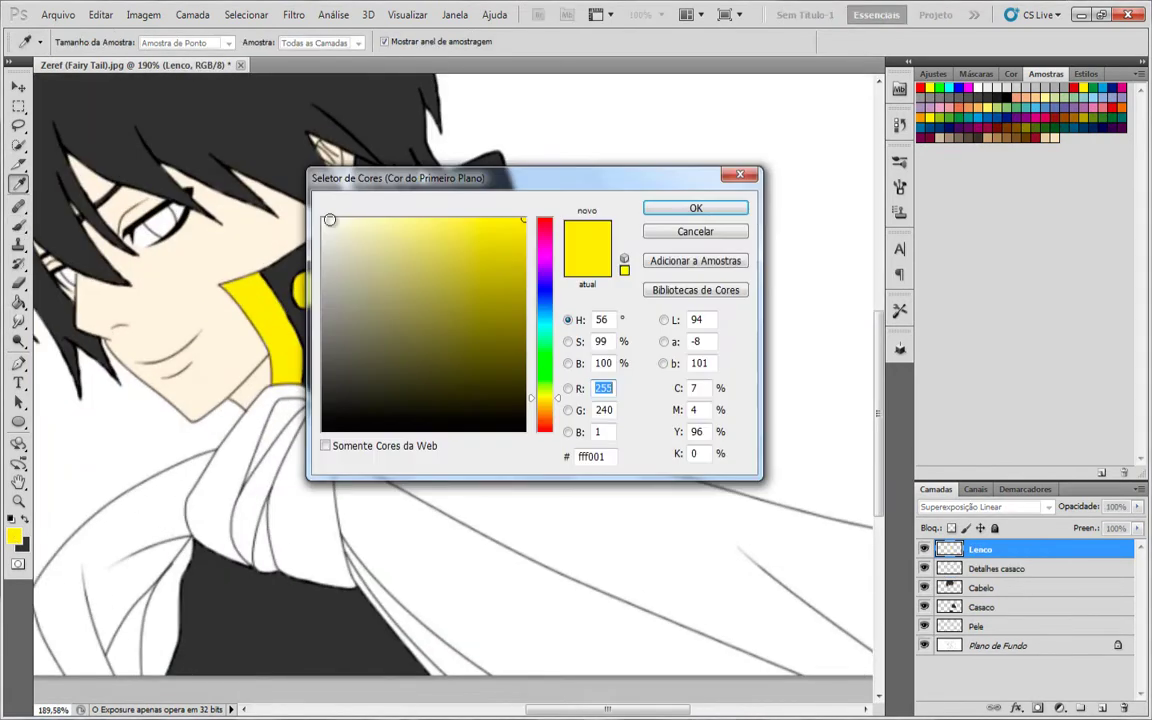
pyautogui.click(323, 229)
pyautogui.press('Return')
pyautogui.press('b')
# Shade the scarf's long tail below the coat along its upper edge in light grey with a size 25 soft brush.
pyautogui.scroll(2, 356, 431)
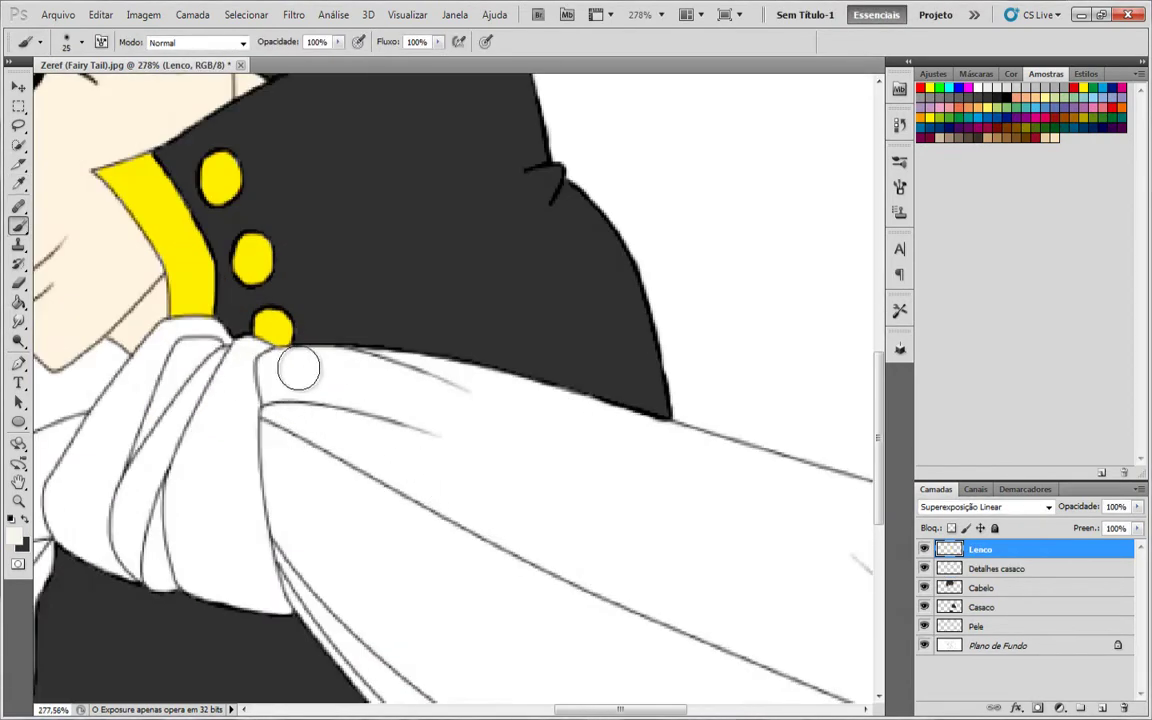
pyautogui.moveTo(515, 407); pyautogui.dragTo(618, 454)
pyautogui.hscroll(1, 434, 440)
pyautogui.rightClick(501, 437)
pyautogui.click(438, 420)
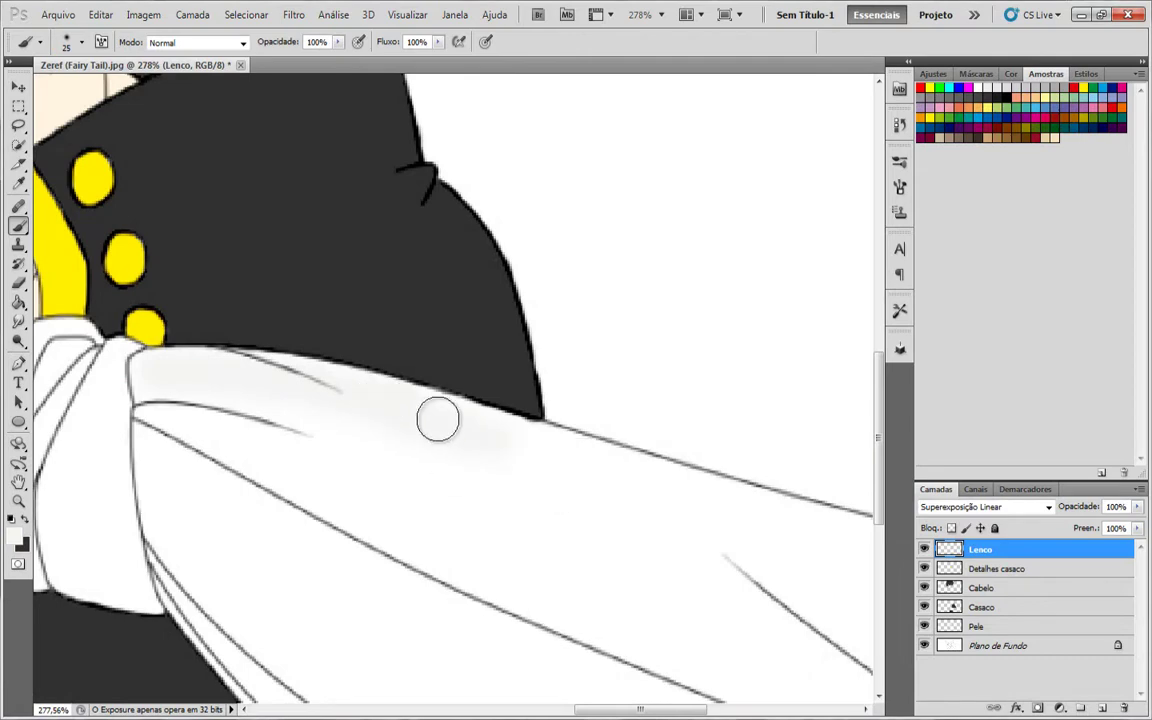
pyautogui.moveTo(475, 440); pyautogui.dragTo(693, 518)
pyautogui.hscroll(1, 482, 487)
pyautogui.scroll(-3, 690, 538)
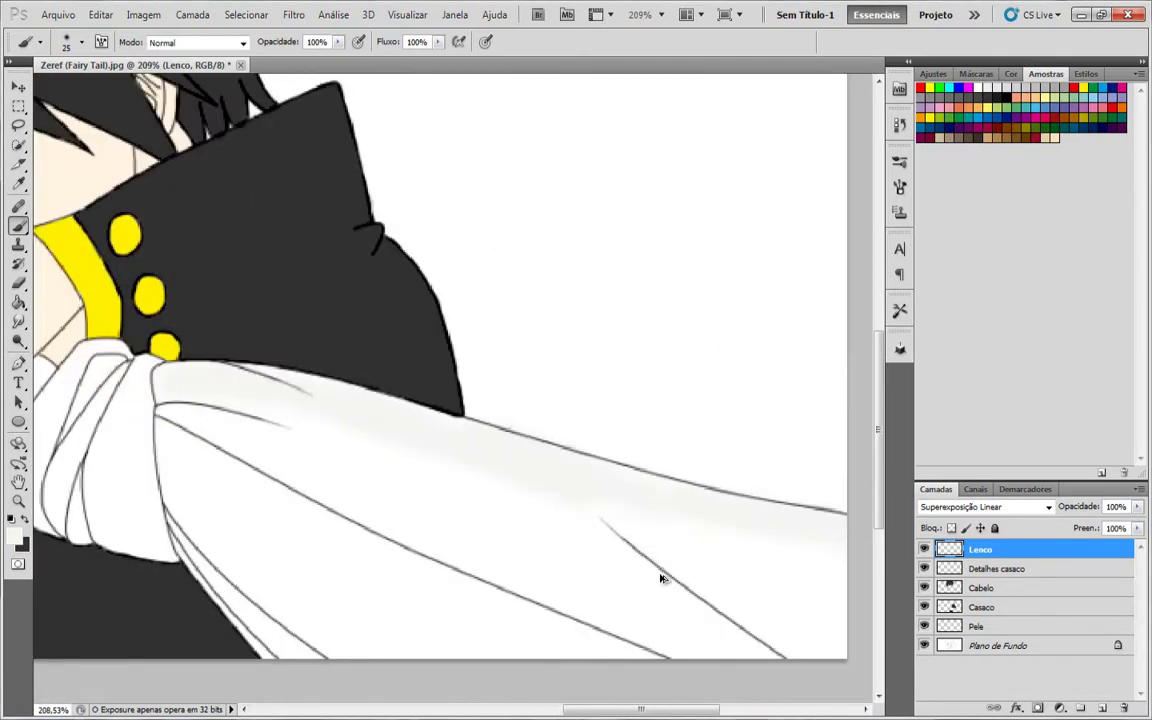
pyautogui.scroll(-2, 240, 321)
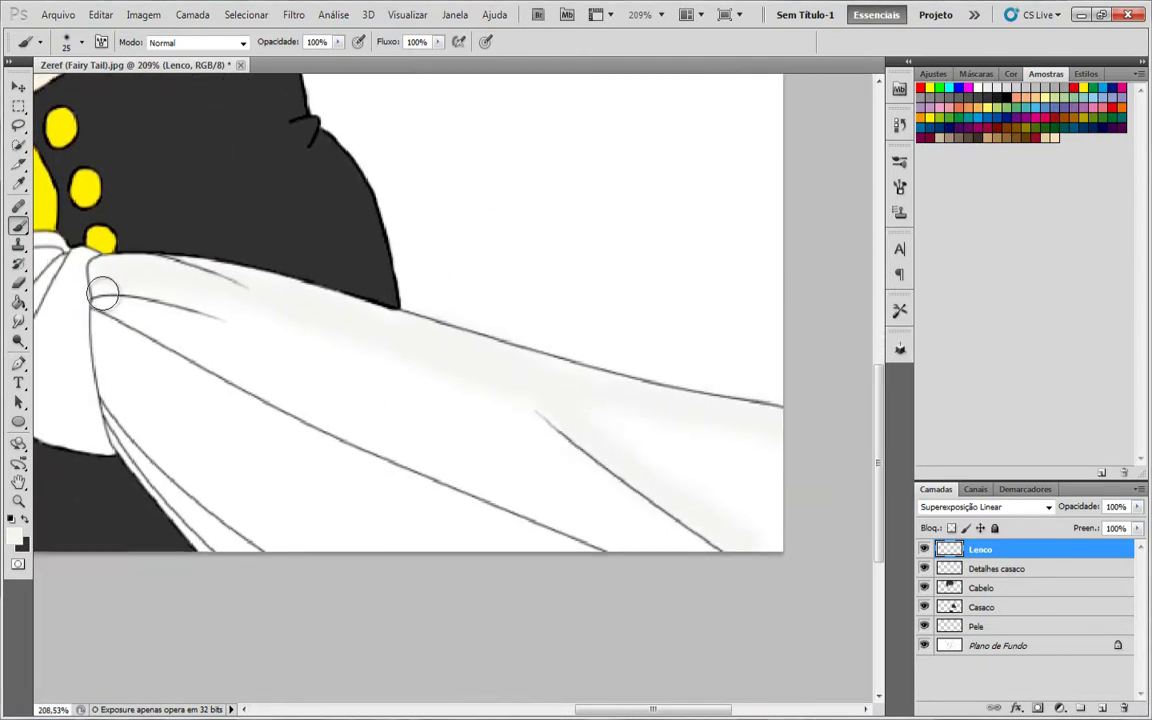
# Shade the lower folds of the scarf's long tail in light grey along their fold lines with a size 25 brush.
pyautogui.scroll(-2, 180, 345)
pyautogui.scroll(3, 93, 402)
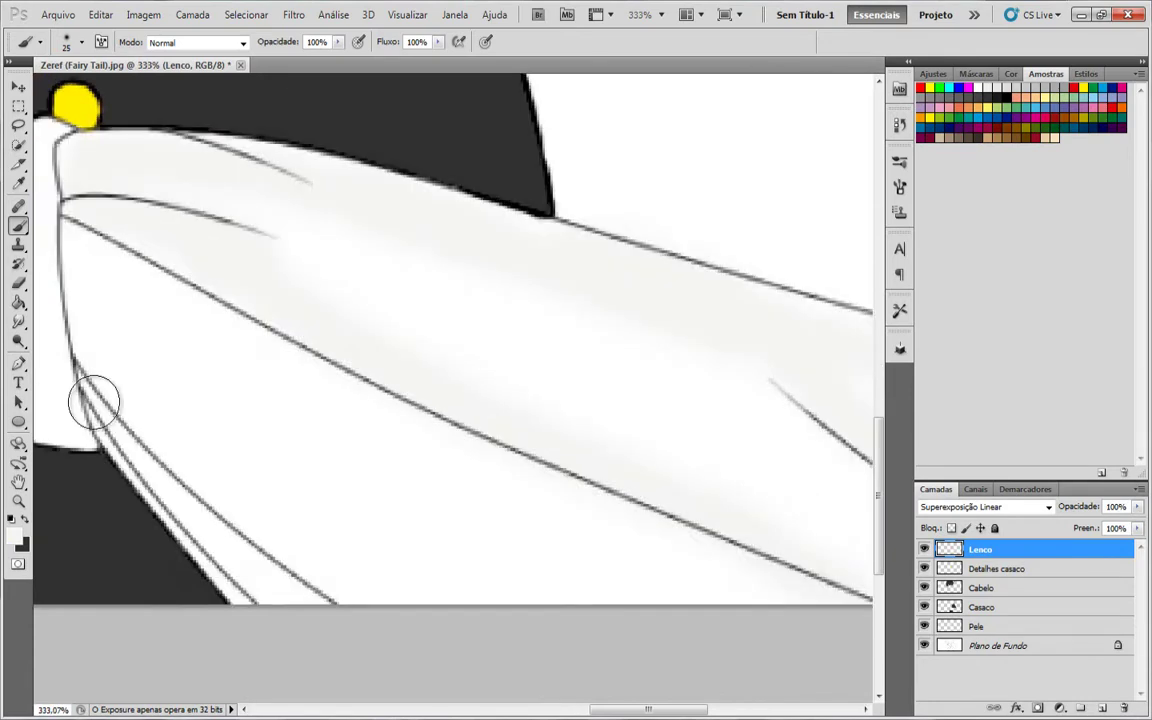
pyautogui.moveTo(222, 543); pyautogui.dragTo(270, 570)
pyautogui.scroll(-9, 301, 545)
pyautogui.scroll(14, 301, 545)
# Shade the folds of the scarf's knot in light grey with a size 25 brush.
pyautogui.moveTo(391, 450); pyautogui.dragTo(460, 456)
pyautogui.scroll(3, 380, 400)
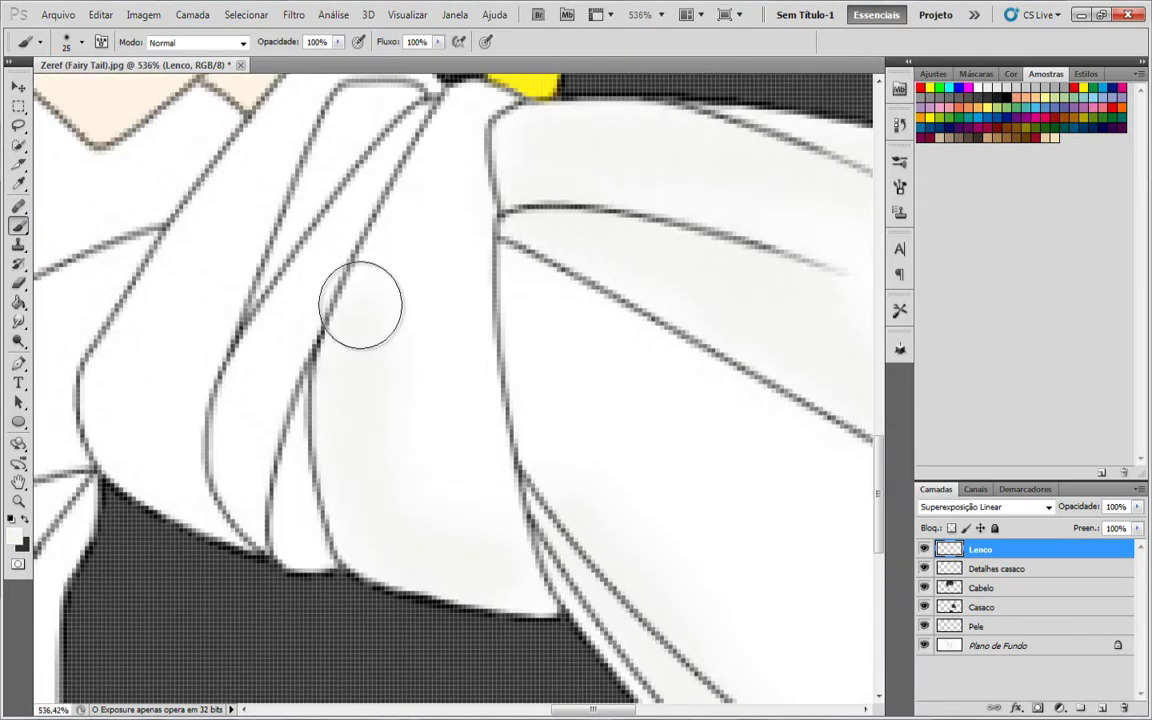
pyautogui.moveTo(360, 306); pyautogui.dragTo(450, 140)
pyautogui.scroll(3, 416, 262)
pyautogui.scroll(-4, 225, 510)
pyautogui.scroll(4, 213, 463)
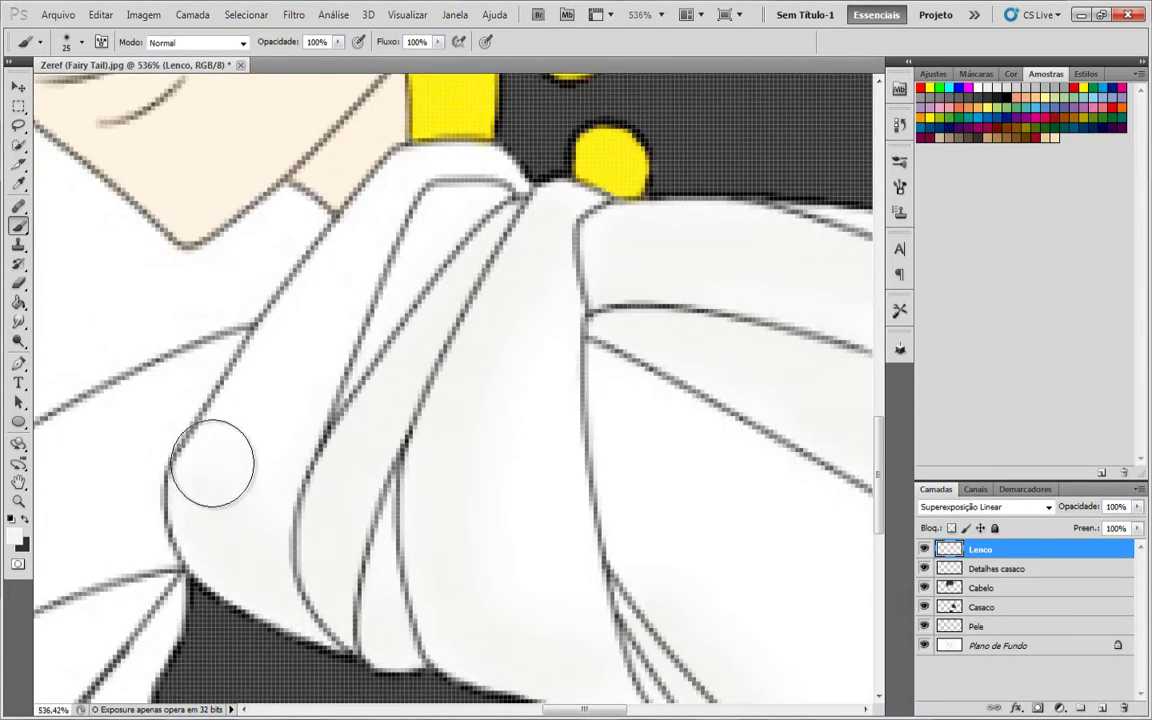
# Shade the scarf's short end beside the knot in light grey with a size 25 brush, finishing its narrow folds at size 10.
pyautogui.scroll(-10, 430, 200)
pyautogui.scroll(5, 345, 527)
pyautogui.scroll(-2, 390, 571)
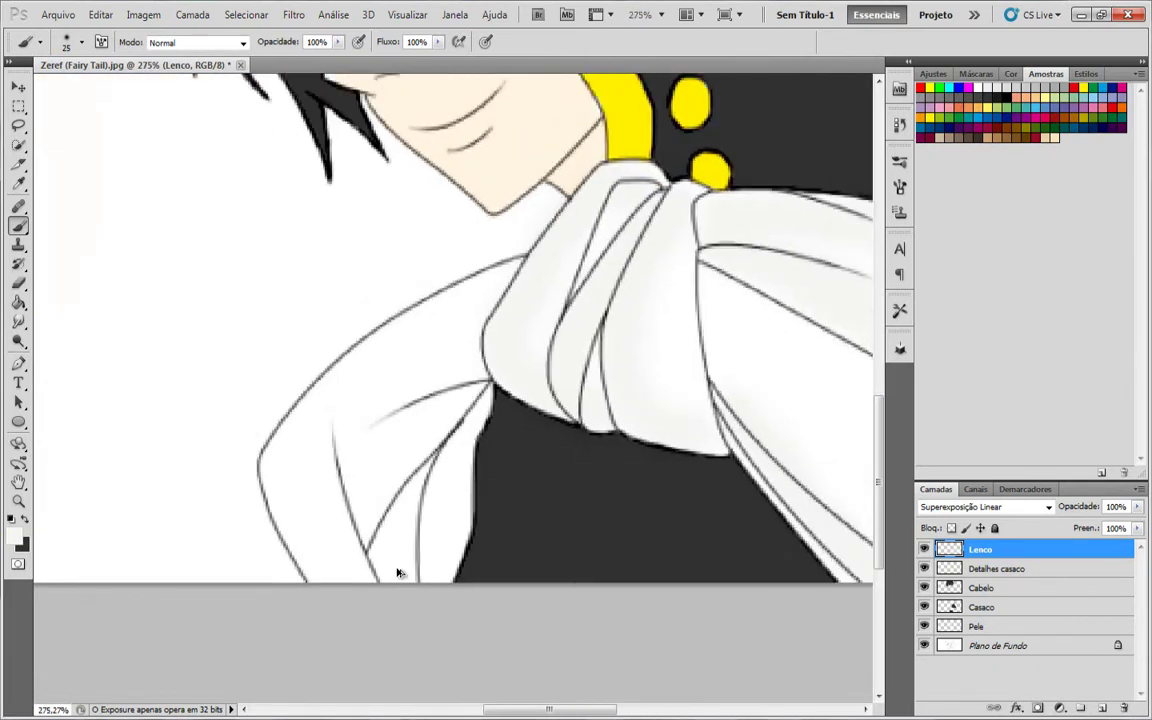
pyautogui.scroll(5, 398, 571)
pyautogui.scroll(3, 514, 231)
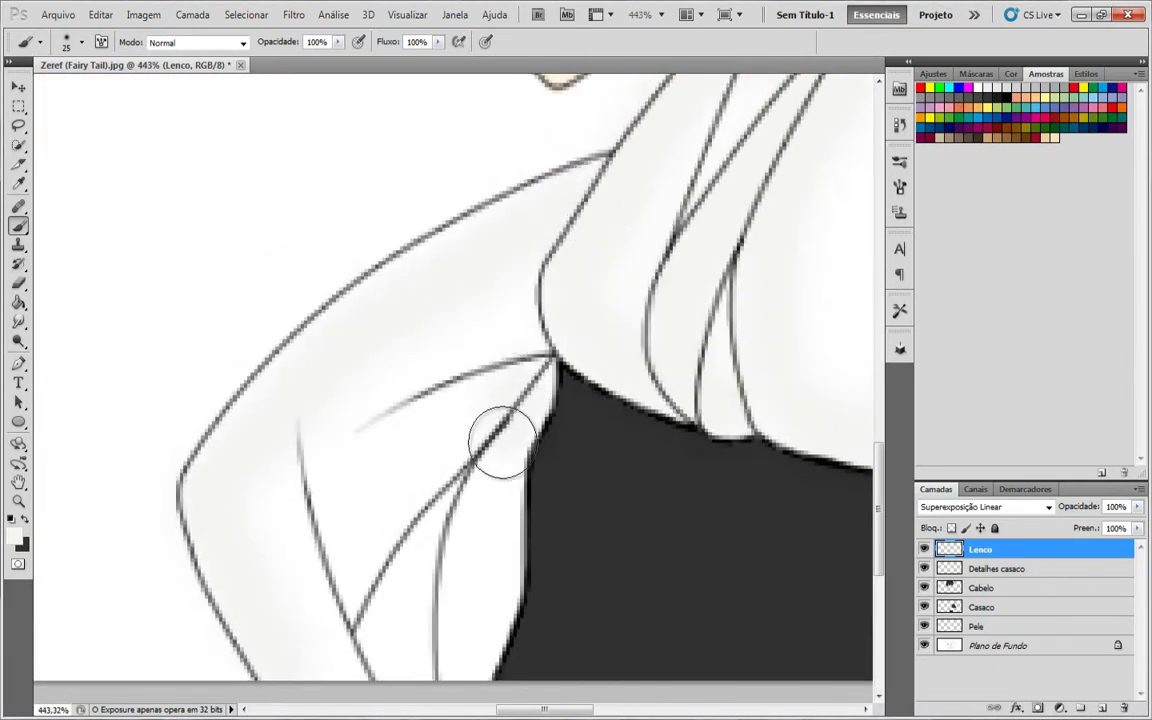
pyautogui.scroll(2, 435, 615)
pyautogui.press('[')
pyautogui.press('[')
pyautogui.scroll(-6, 420, 670)
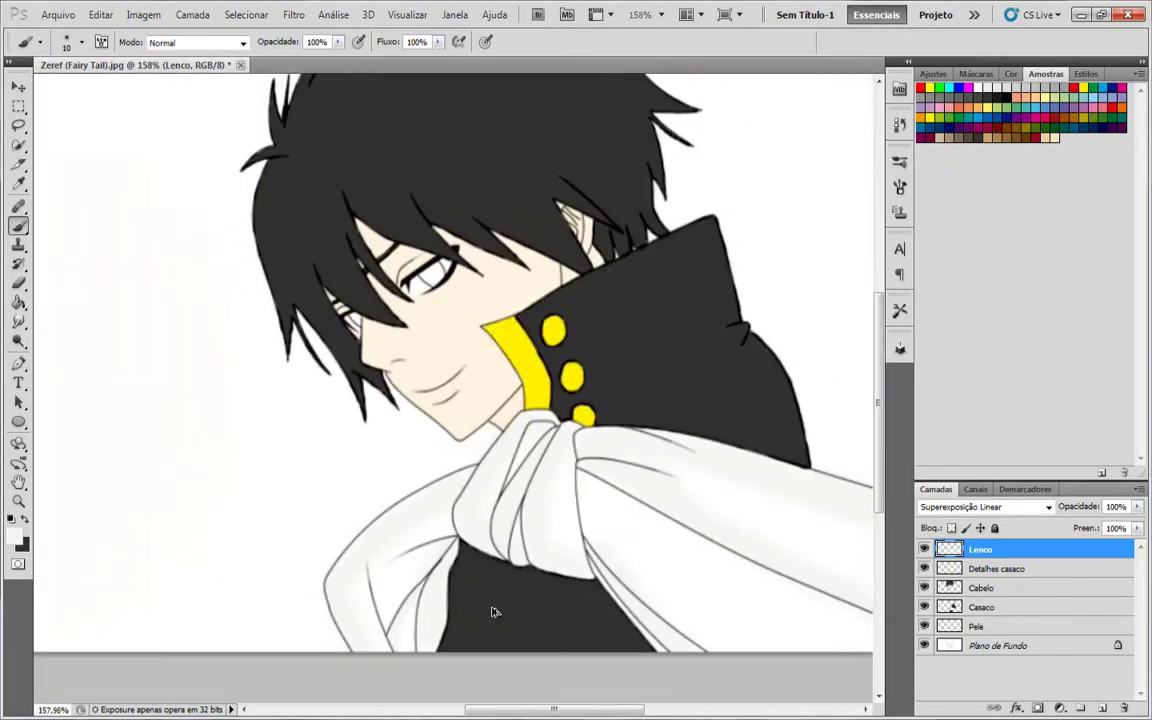
# Create a layer named Volume Pele with the Superexposição de Cores blend mode.
pyautogui.scroll(2, 560, 545)
pyautogui.hotkey('ctrl', 'shift', 'n')
pyautogui.write('Volume Pele')
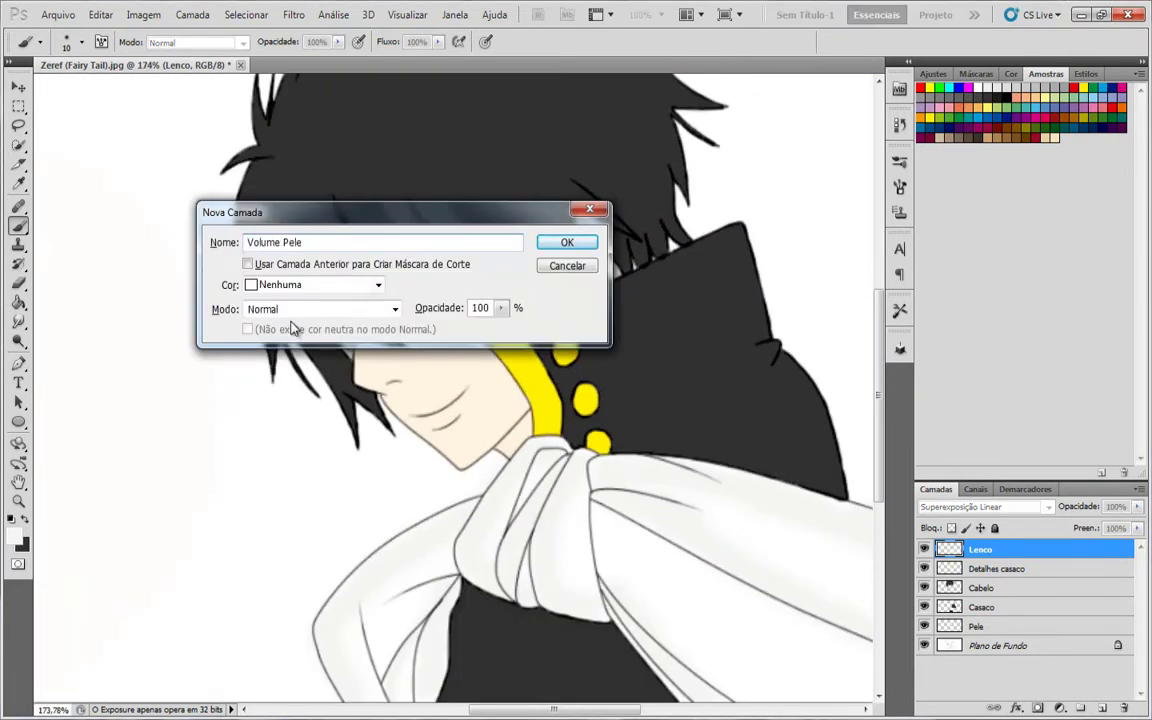
pyautogui.press('Return')
# Shade the cheek in the skin colour with a size 20 soft brush and switch Volume Pele to the Superexposição Linear blend mode.
pyautogui.scroll(4, 469, 471)
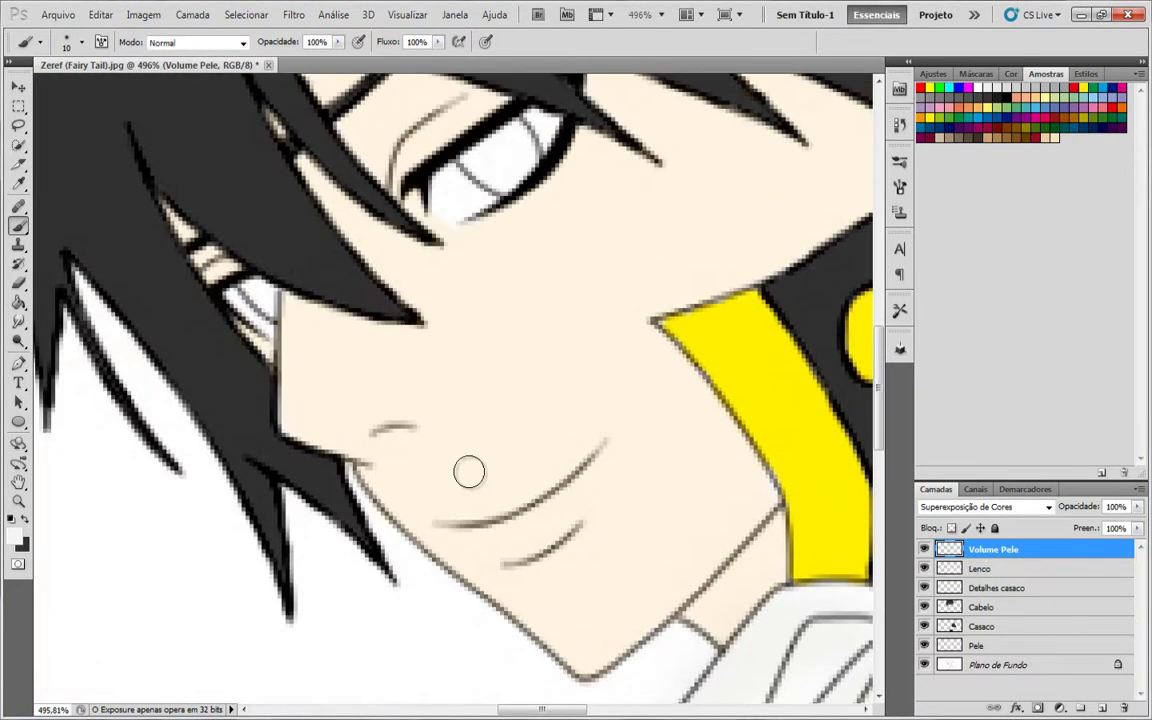
pyautogui.press('b')
pyautogui.rightClick(487, 433)
pyautogui.doubleClick(517, 537)
pyautogui.moveTo(760, 270)
pyautogui.mouseDown()
pyautogui.moveTo(632, 297)
pyautogui.moveTo(693, 377)
pyautogui.mouseUp()
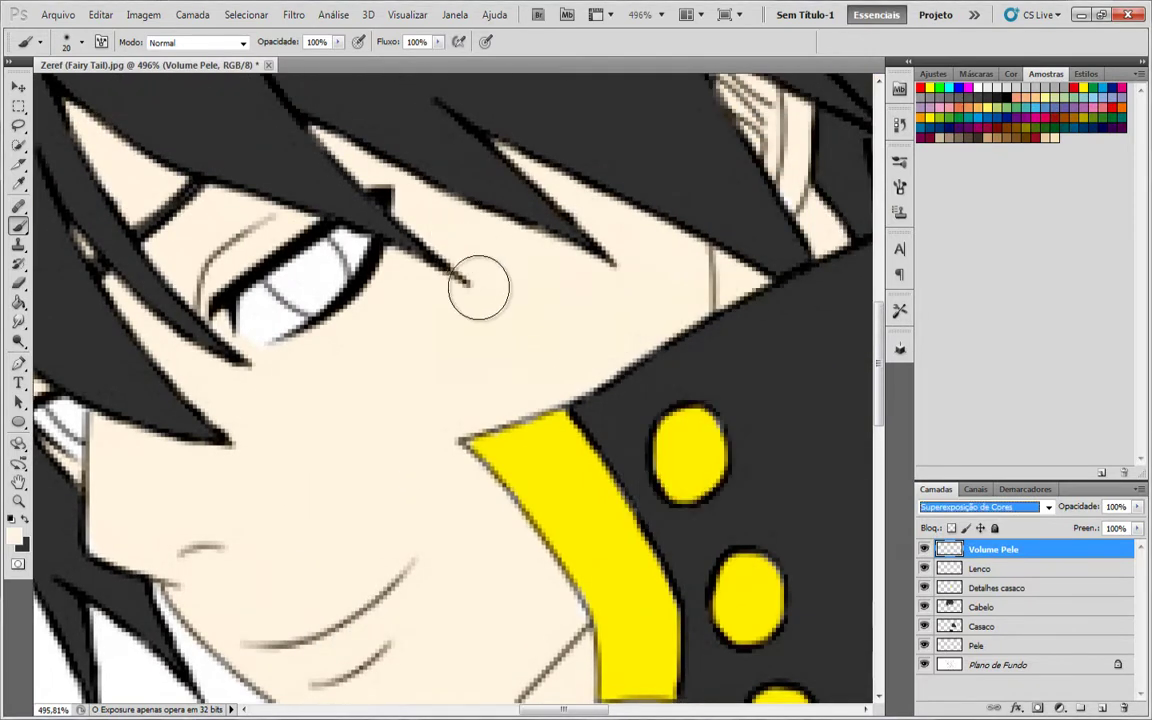
pyautogui.click(992, 507)
pyautogui.click(946, 159)
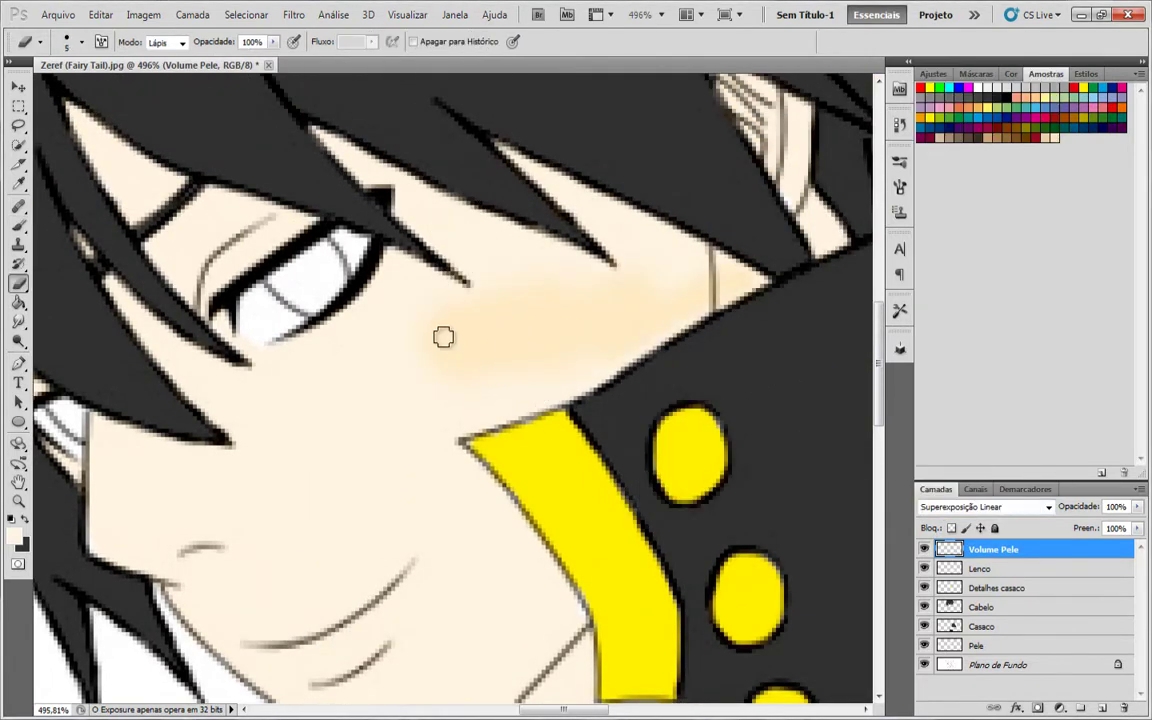
# Paint a soft shadow along the collar from below the ear down to the chin in the skin colour with a size 25 brush.
pyautogui.press('b')
pyautogui.hscroll(3, 630, 308)
pyautogui.scroll(2, 647, 320)
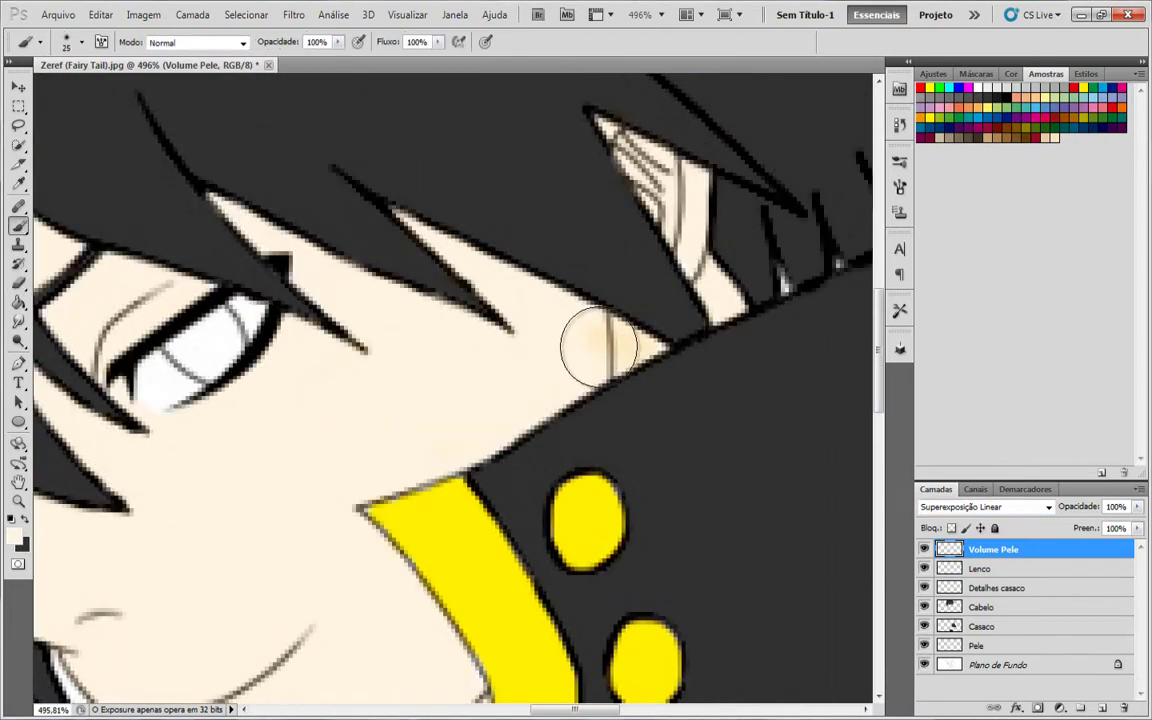
pyautogui.moveTo(598, 347); pyautogui.dragTo(425, 436)
pyautogui.scroll(-5, 396, 396)
pyautogui.scroll(4, 380, 457)
pyautogui.moveTo(365, 391)
pyautogui.mouseDown()
pyautogui.moveTo(360, 650)
pyautogui.moveTo(342, 688)
pyautogui.mouseUp()
pyautogui.scroll(-4, 320, 640)
pyautogui.scroll(4, 305, 613)
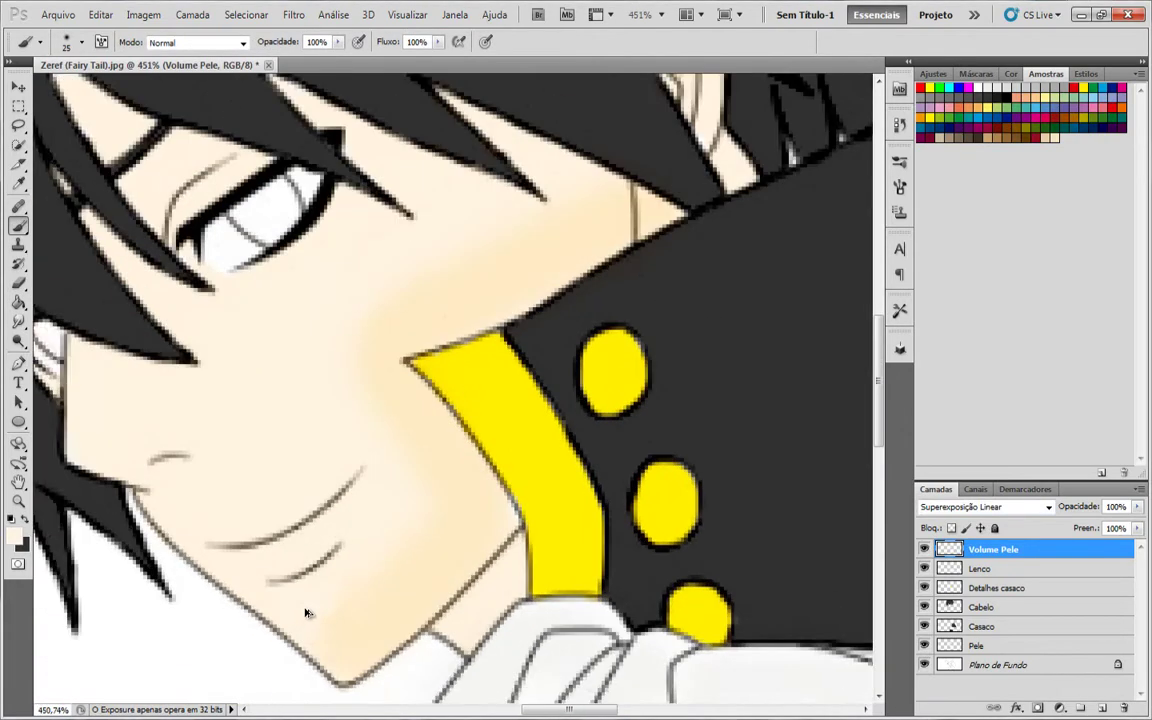
# Extend the face shadow up between the hair locks and along the cheek with a size 15 brush.
pyautogui.scroll(6, 307, 613)
pyautogui.press('[')
pyautogui.scroll(-2, 538, 330)
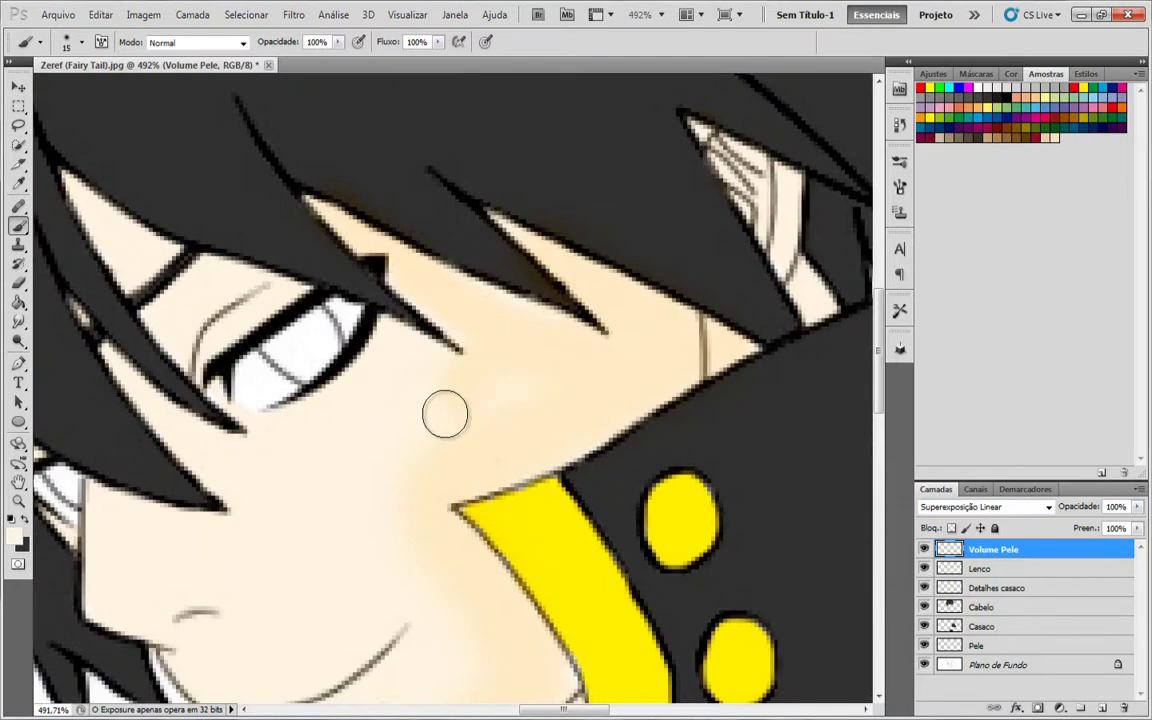
pyautogui.scroll(-5, 430, 600)
pyautogui.moveTo(424, 530); pyautogui.dragTo(473, 270)
# Define the cheek shadow's edge with a size 15 brush and smooth it with the Smudge tool at size 25.
pyautogui.scroll(3, 420, 220)
pyautogui.scroll(-2, 510, 288)
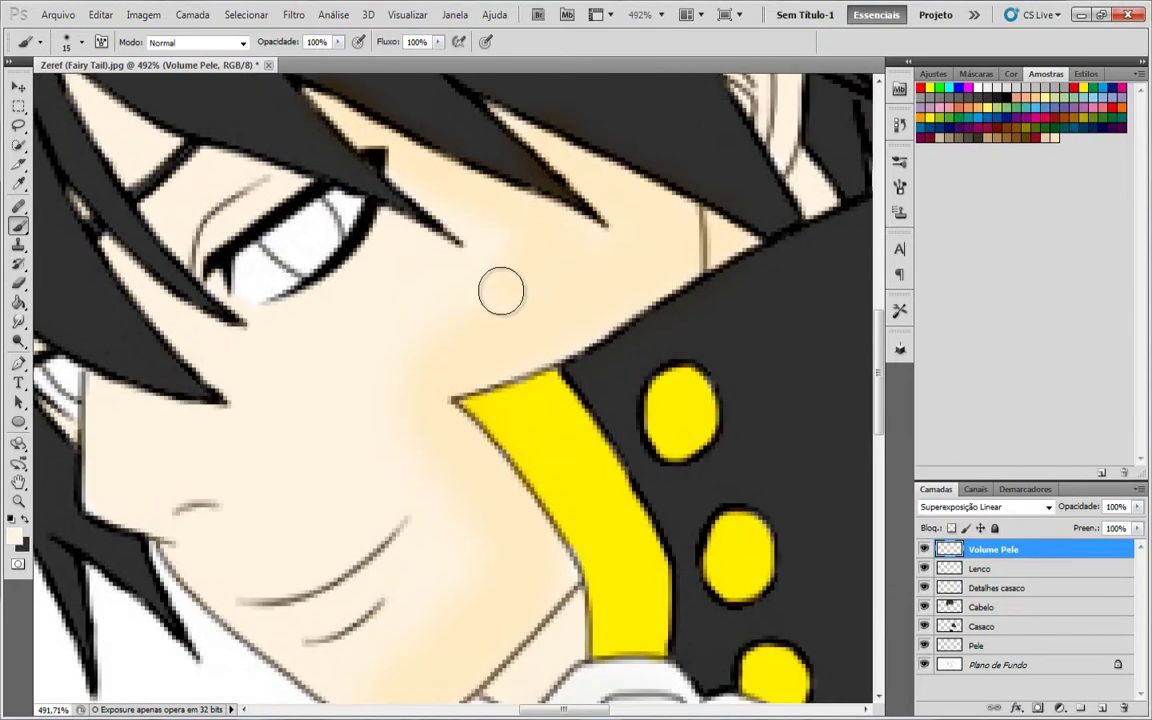
pyautogui.scroll(-2, 446, 546)
pyautogui.scroll(1, 430, 460)
pyautogui.scroll(1, 417, 378)
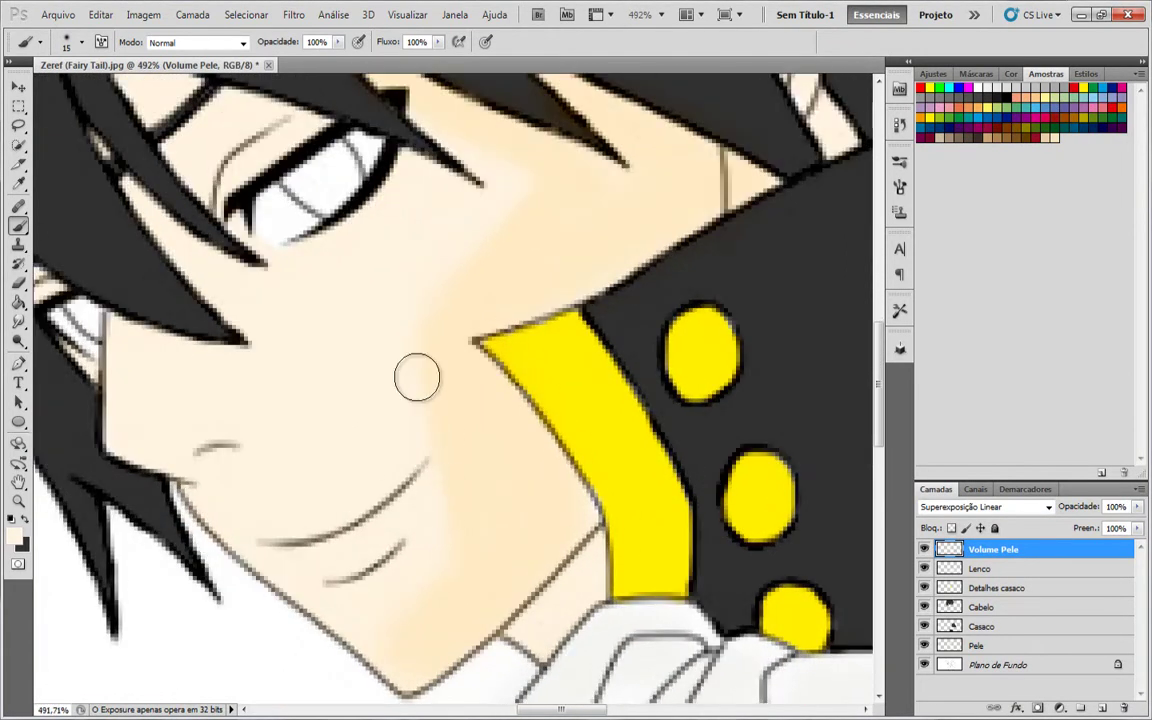
pyautogui.scroll(1, 431, 243)
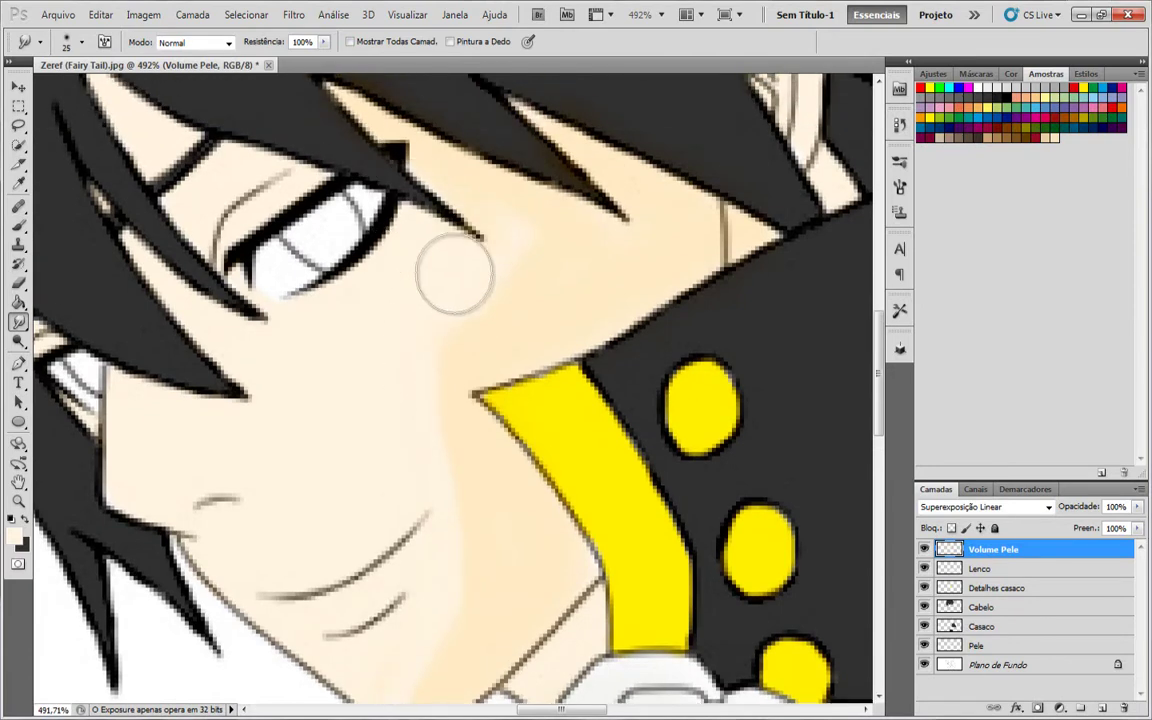
# Reshape the face shadow's edge into a nearly vertical line from the hair to the chin with a size 15 brush.
pyautogui.scroll(-2, 424, 327)
pyautogui.scroll(2, 404, 483)
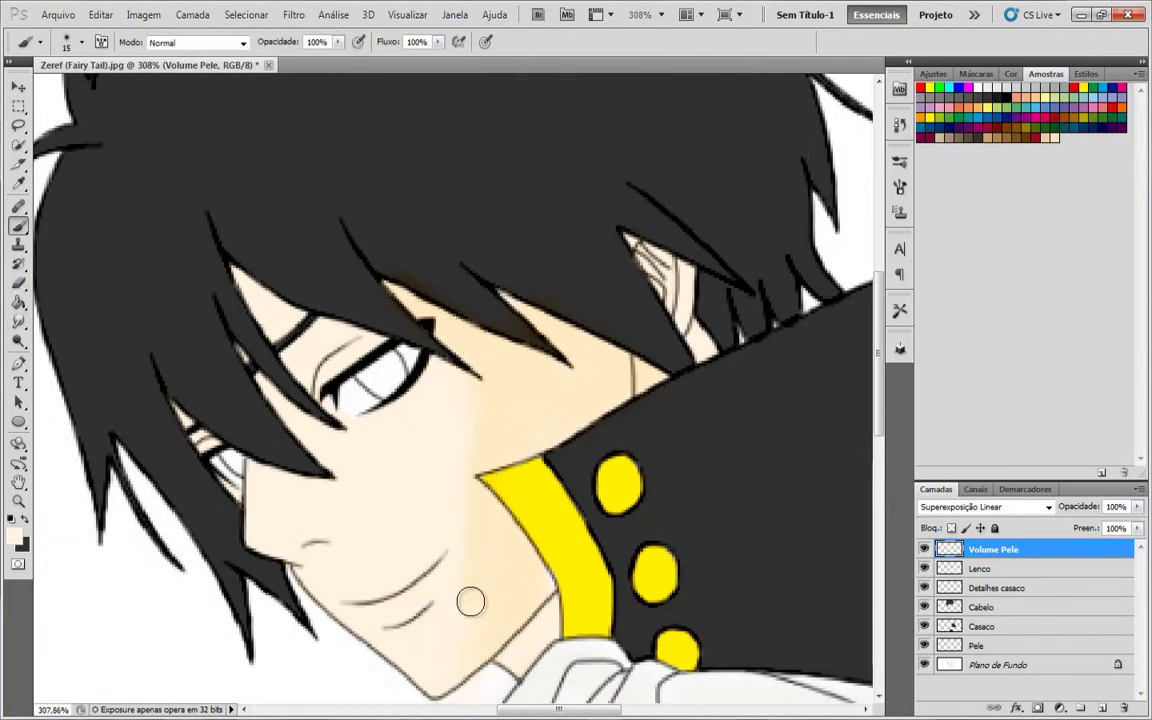
pyautogui.scroll(2, 470, 602)
pyautogui.scroll(-1, 535, 602)
pyautogui.scroll(-2, 590, 534)
pyautogui.scroll(3, 498, 518)
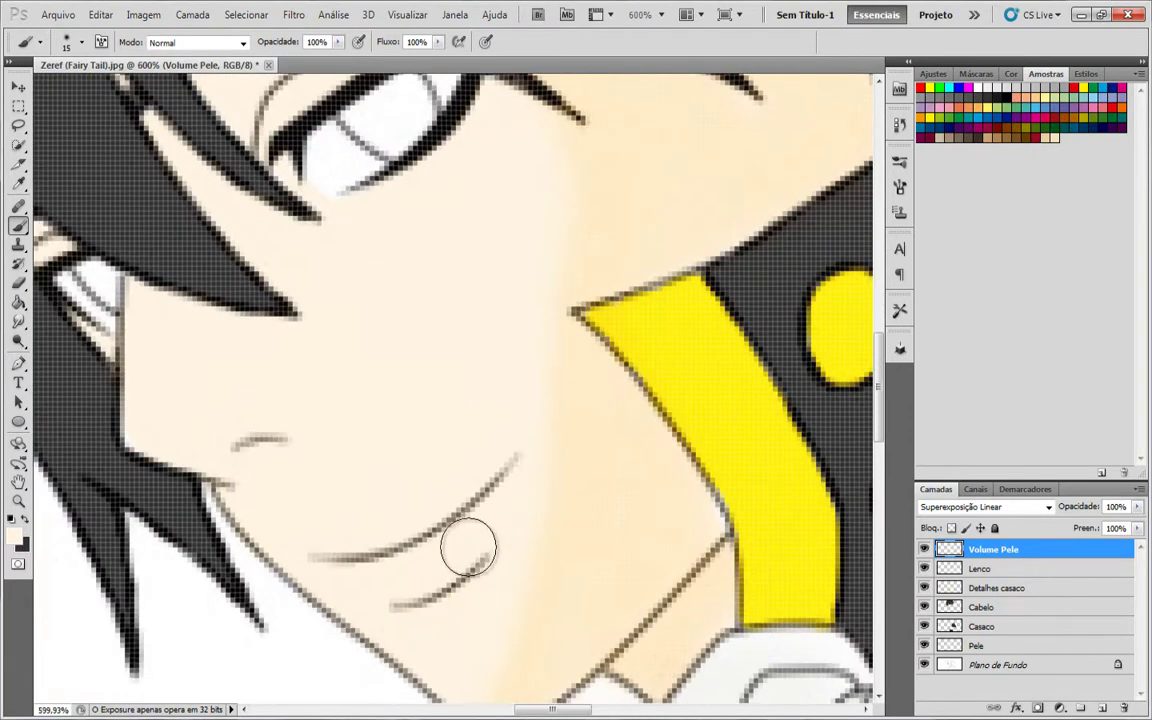
# Shade the skin below the lower lip and around the nose with a size 10 brush.
pyautogui.scroll(-1, 399, 586)
pyautogui.scroll(-3, 390, 595)
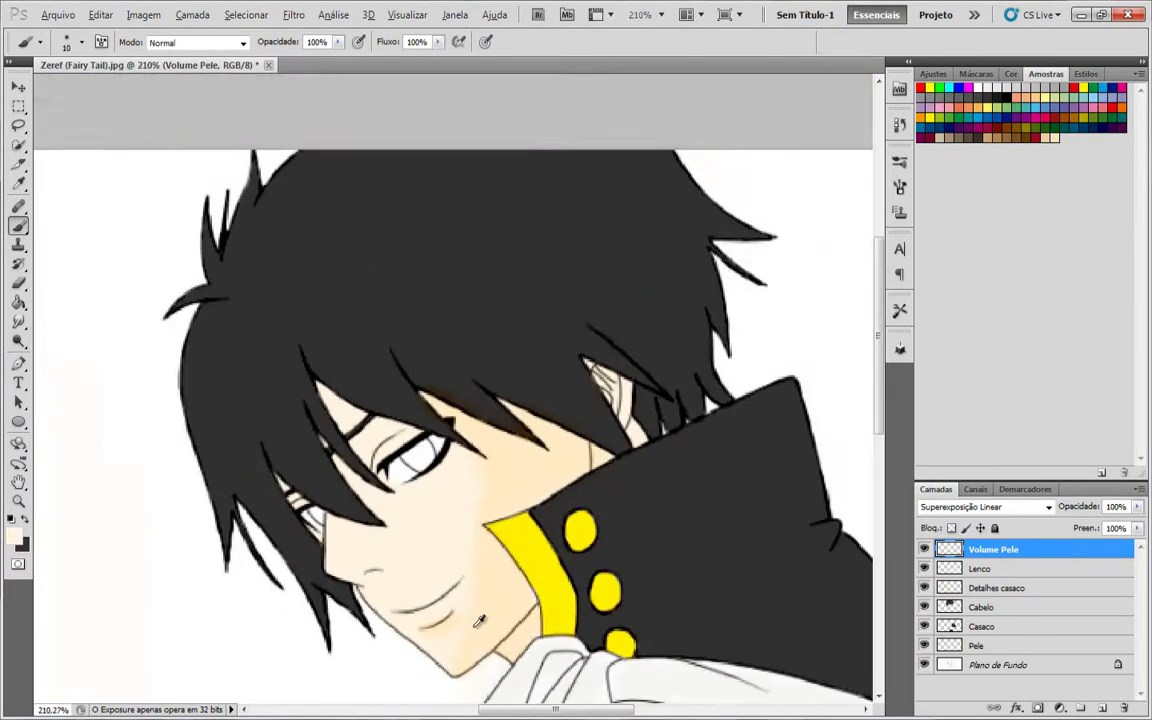
pyautogui.scroll(4, 375, 623)
pyautogui.scroll(-3, 250, 467)
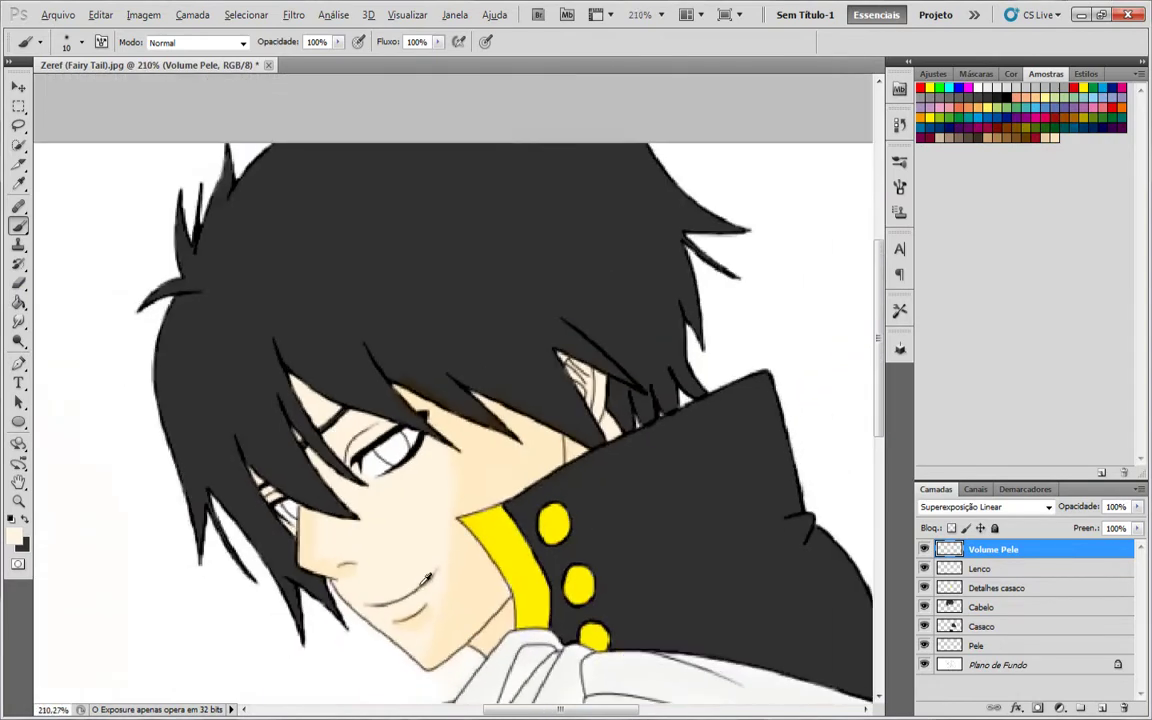
# Shade the skin between the hair locks and around the near eye with soft brushes of size 10 and 9.
pyautogui.scroll(3, 219, 231)
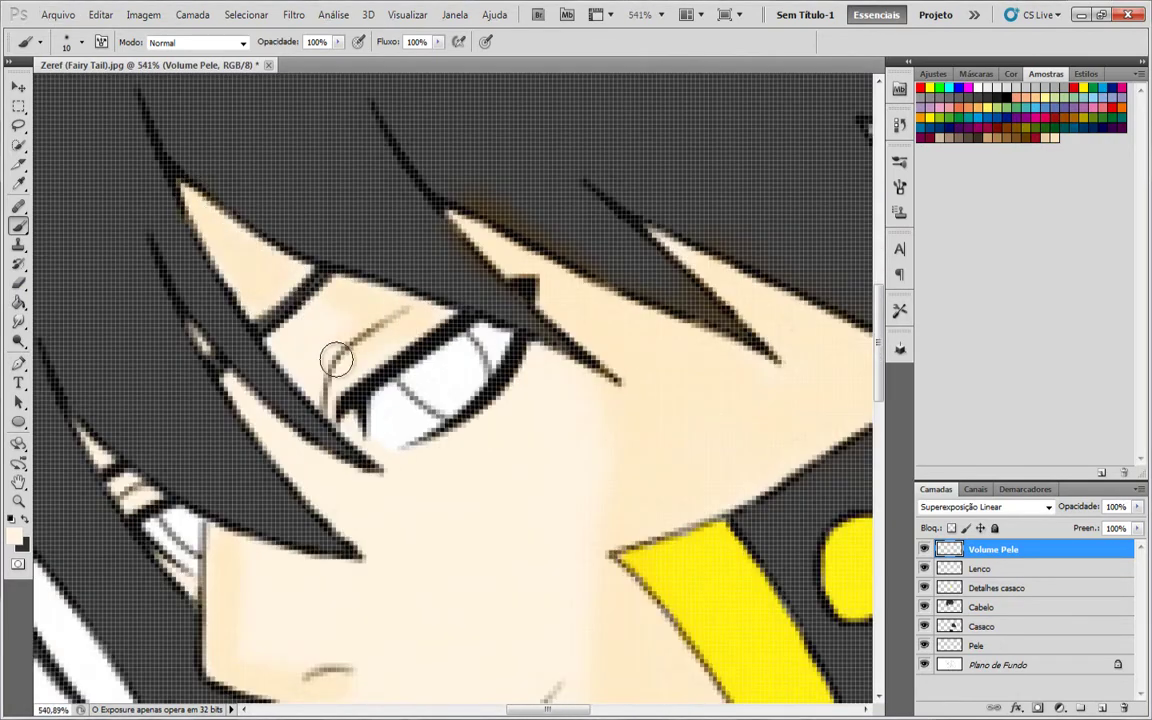
pyautogui.scroll(-1, 548, 358)
pyautogui.scroll(-3, 404, 412)
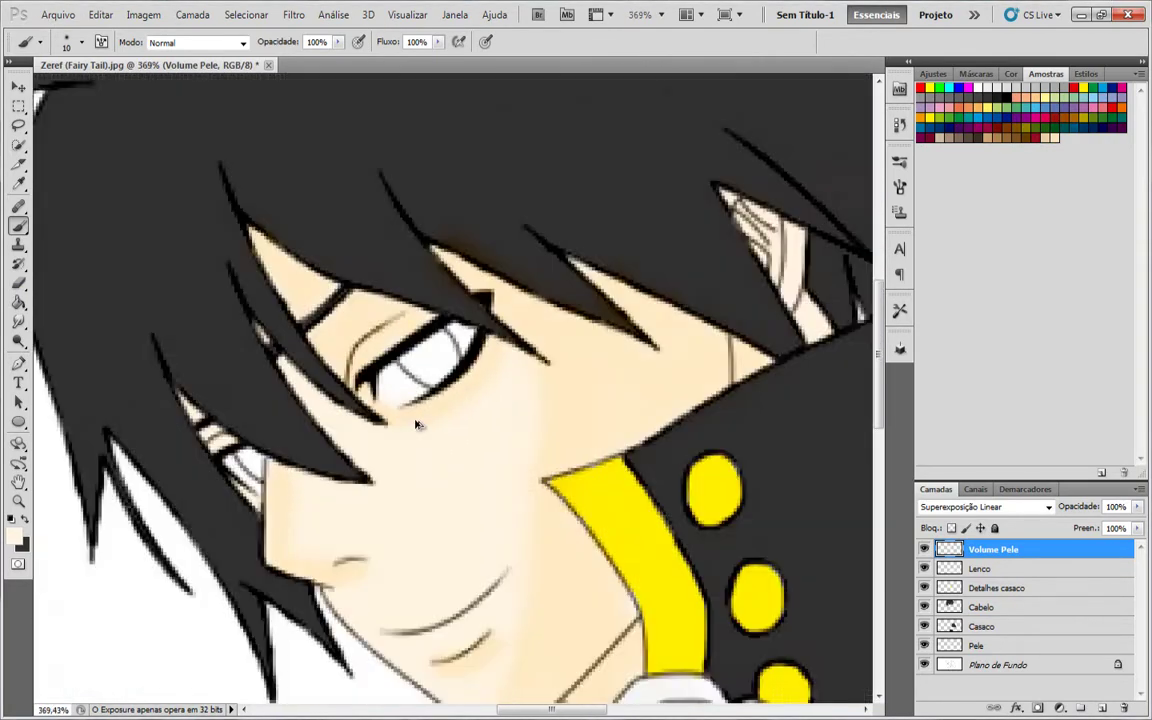
pyautogui.scroll(2, 310, 300)
pyautogui.scroll(-2, 300, 292)
pyautogui.scroll(3, 296, 287)
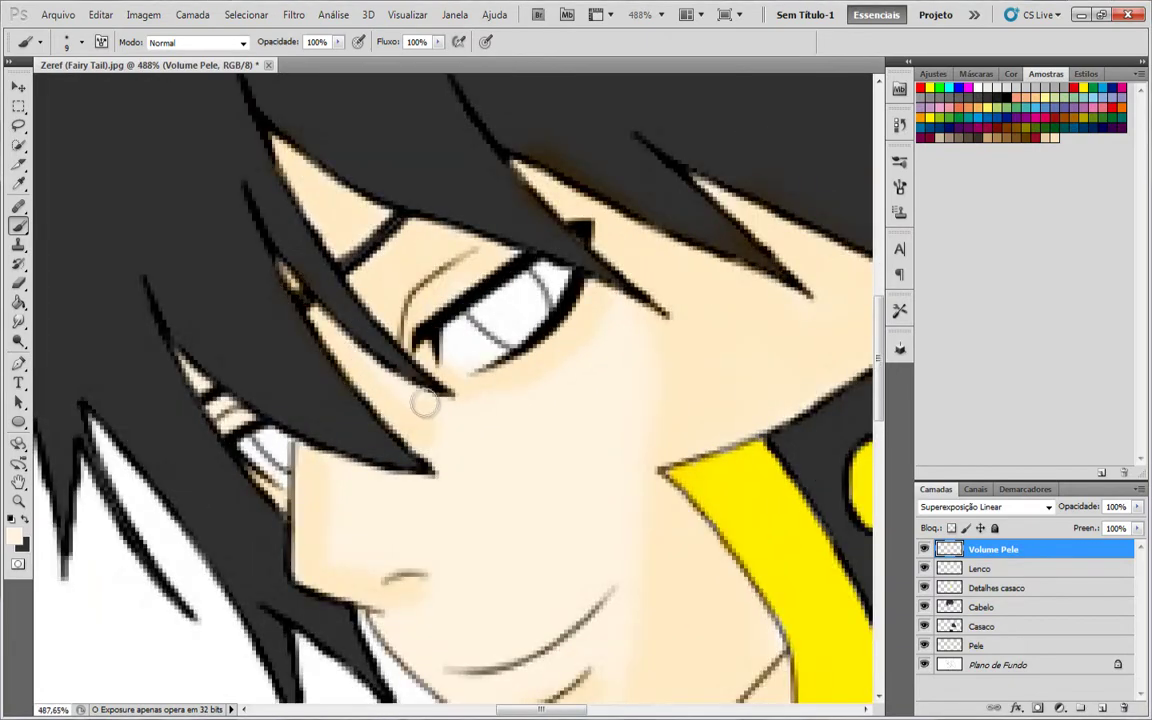
# Add skin shadows inside the ear and on the upper eyelid with a size 9 brush.
pyautogui.scroll(-3, 424, 431)
pyautogui.scroll(4, 657, 360)
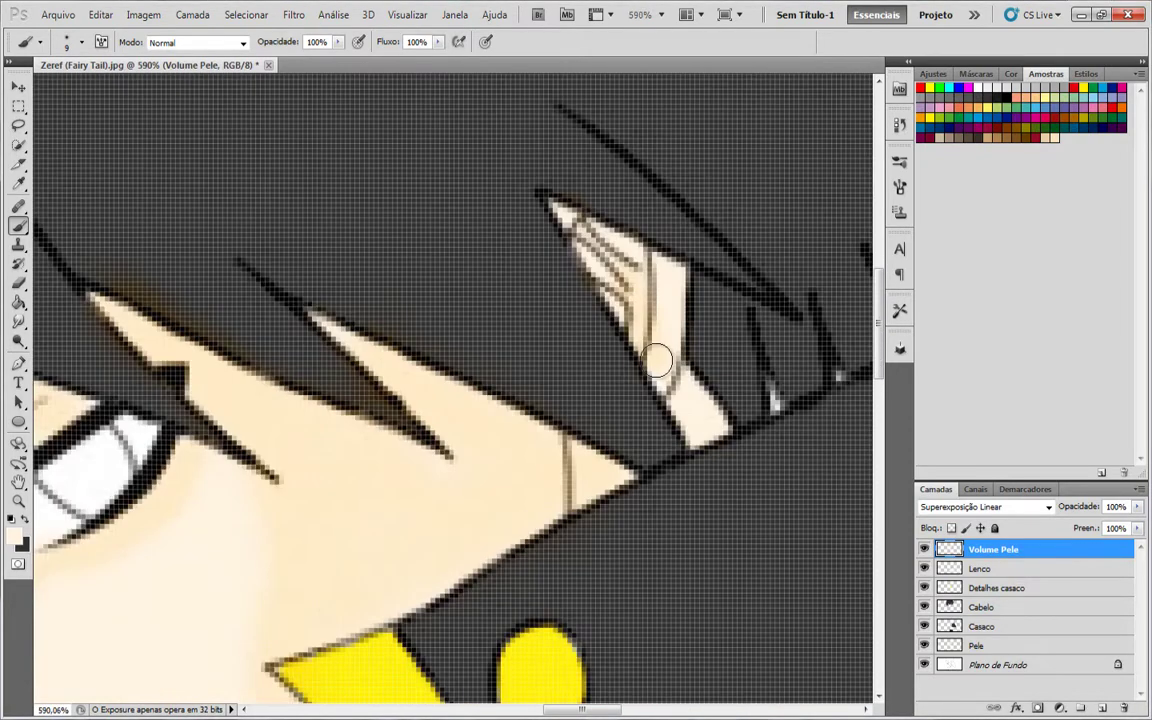
pyautogui.scroll(-3, 640, 380)
pyautogui.scroll(3, 450, 330)
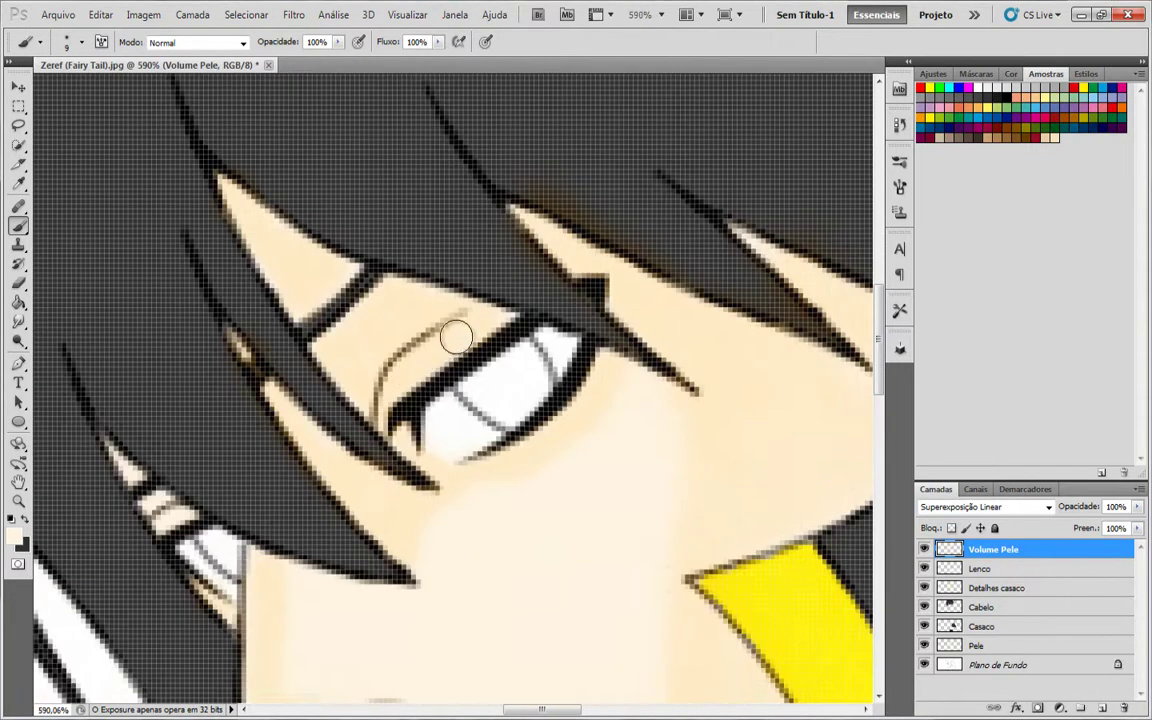
pyautogui.scroll(-5, 300, 395)
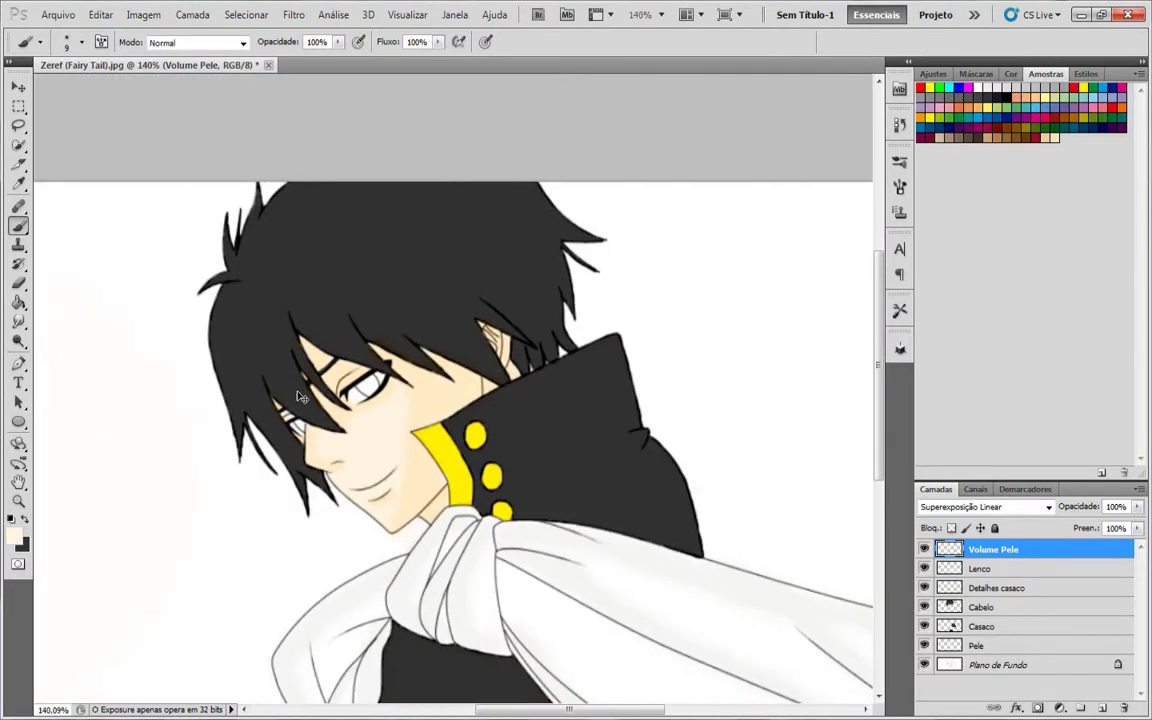
# Create a new layer named "Volume Cabelo" and set its opacity to 10%.
pyautogui.hotkey('ctrl', 'shift', 'n')
pyautogui.write('Volume Cabelo')
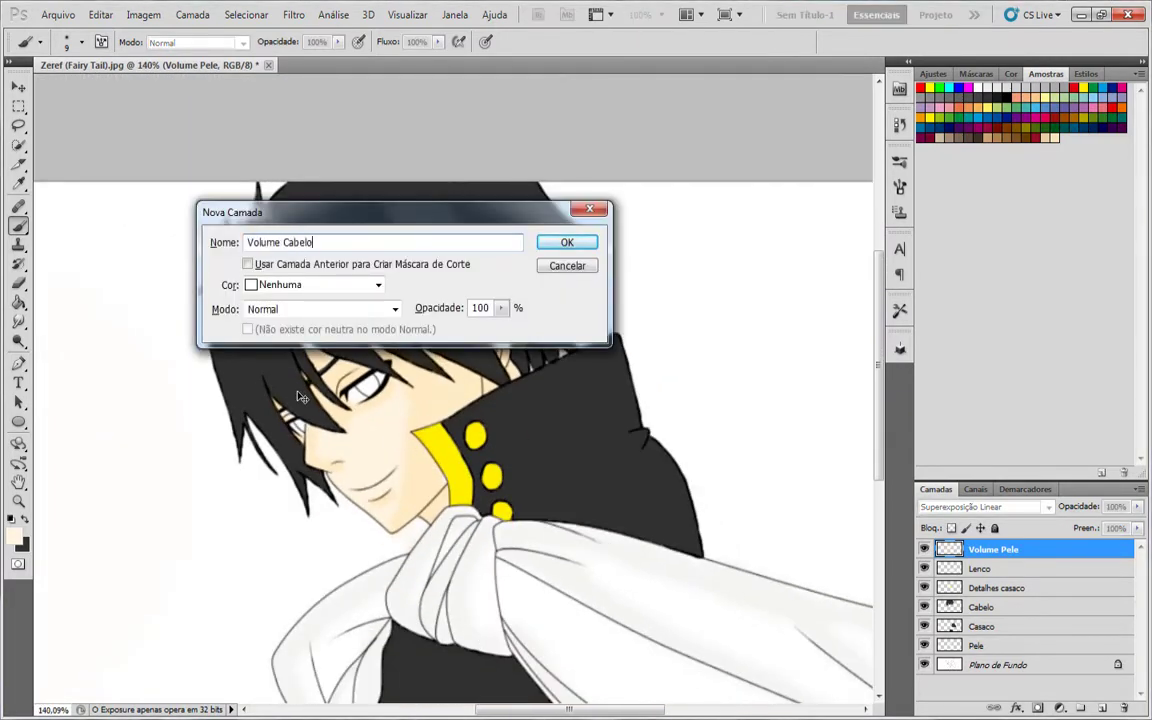
pyautogui.press('Return')
pyautogui.scroll(1, 875, 447)
pyautogui.click(1116, 507)
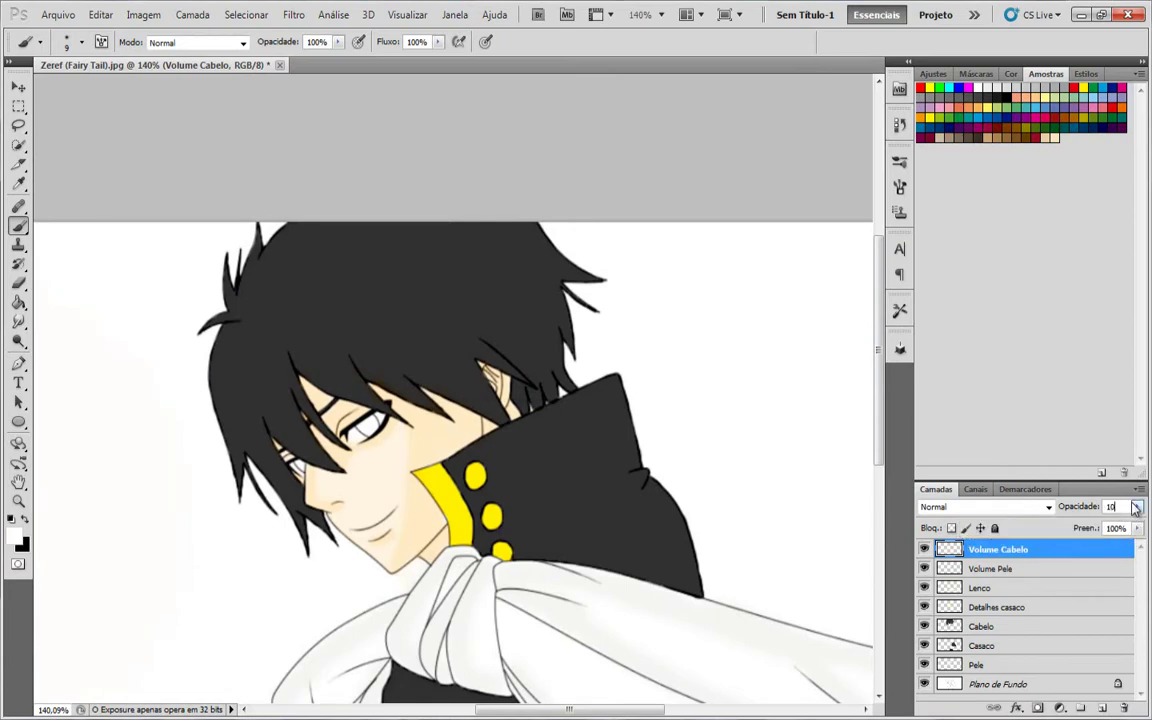
# Paint a white highlight inside the hair outline from the crown spikes down the front side with a size 10 brush.
pyautogui.press('[')
pyautogui.press('[')
pyautogui.press('[')
pyautogui.scroll(5, 293, 238)
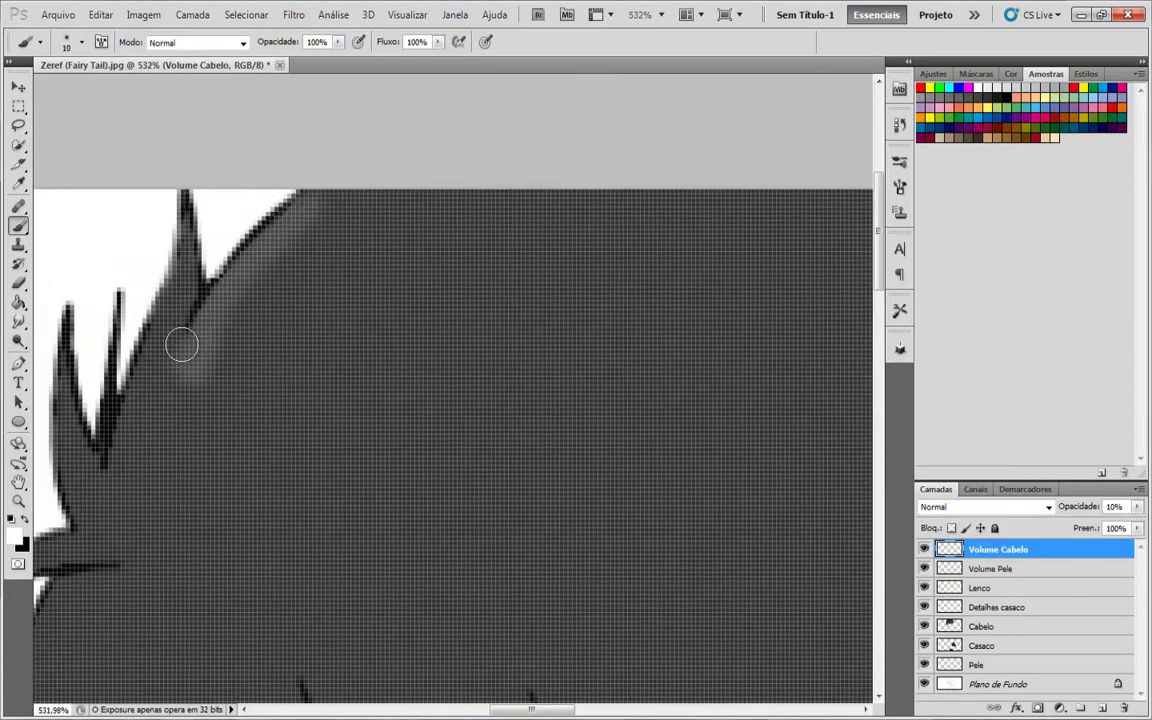
pyautogui.scroll(-4, 182, 345)
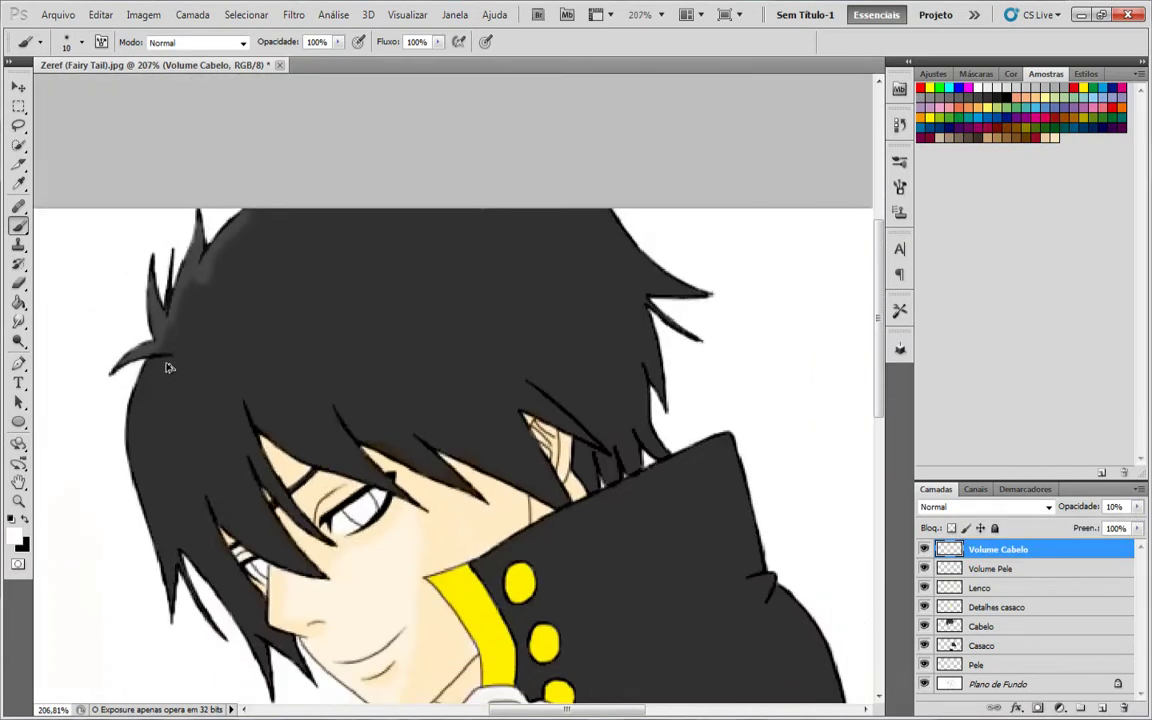
pyautogui.scroll(3, 169, 368)
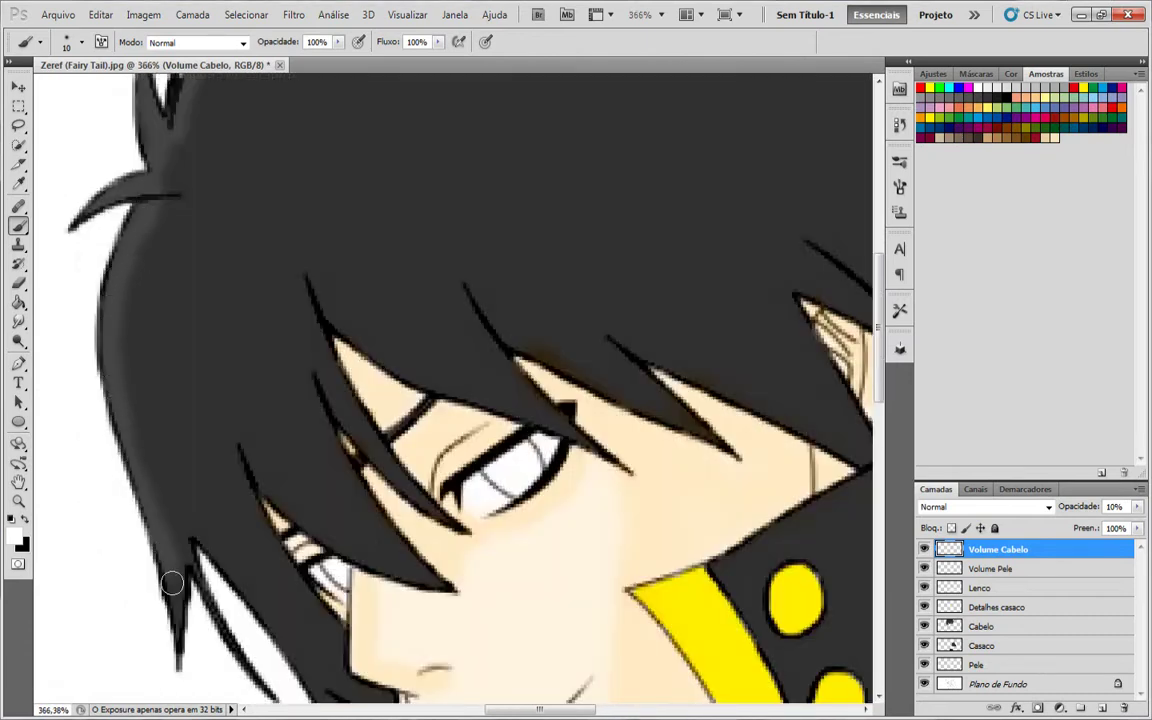
# Highlight the pointed locks hanging beside the nose and the lock over the far eye with the size 10 white brush.
pyautogui.scroll(3, 171, 583)
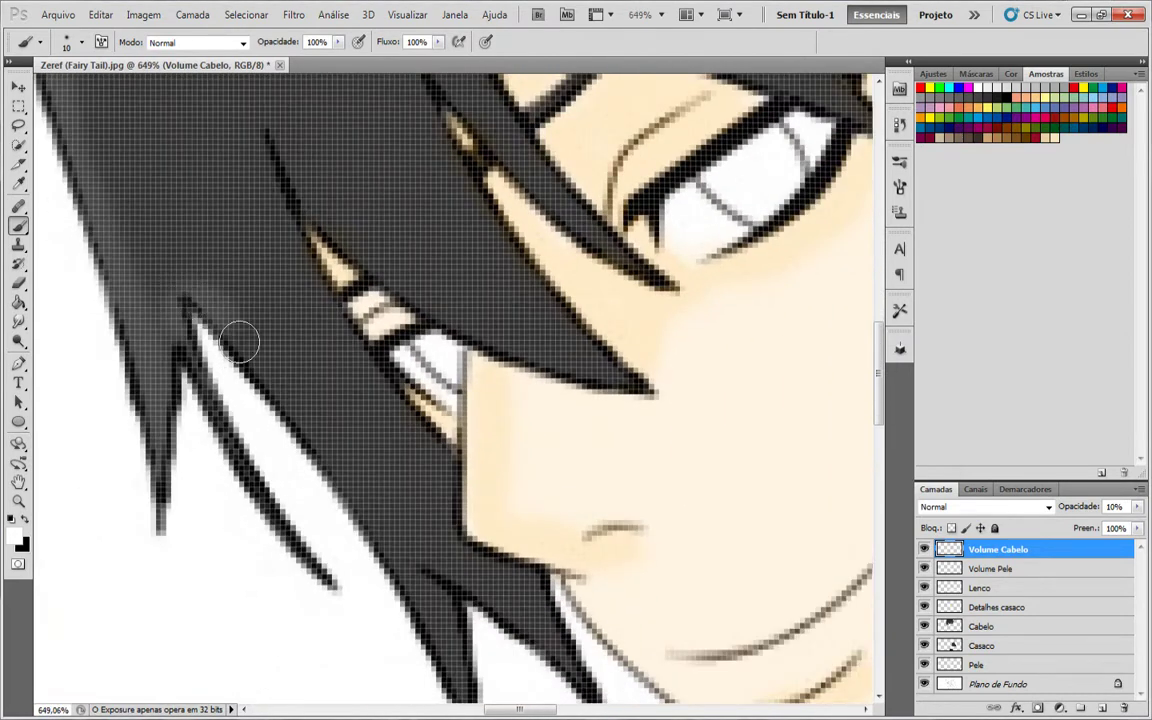
pyautogui.scroll(3, 393, 458)
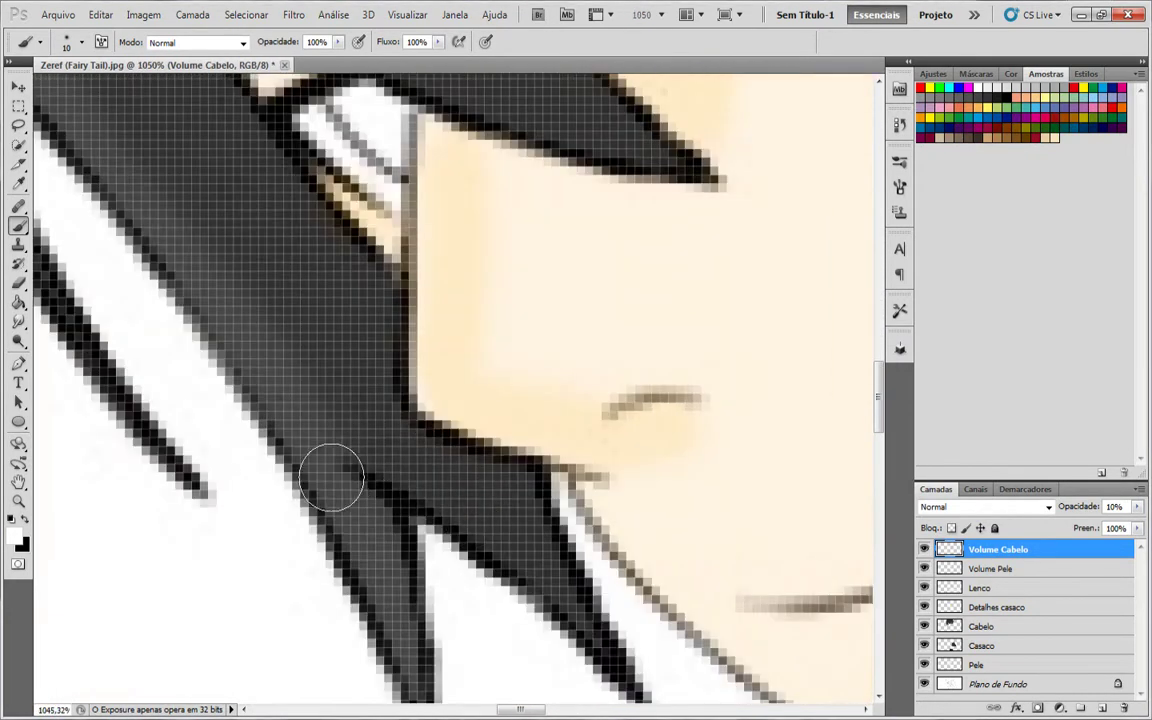
pyautogui.scroll(-3, 435, 291)
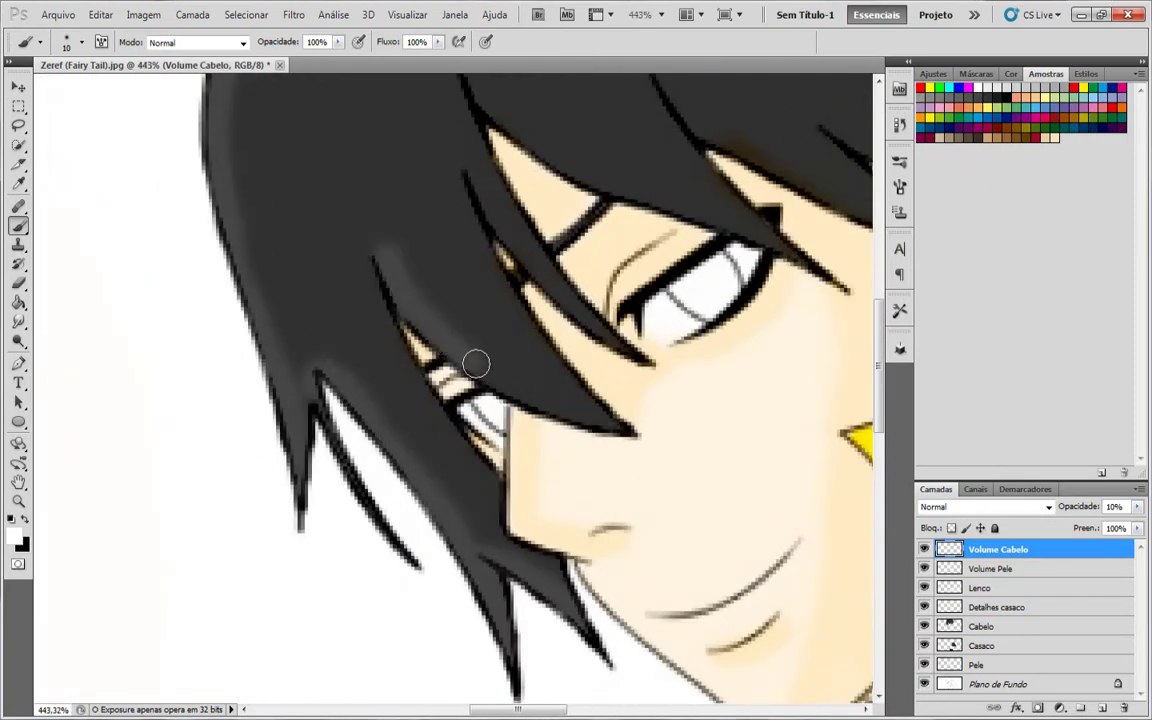
# Highlight the edges of the fringe locks between the two eyes with the size 10 white brush.
pyautogui.scroll(-2, 334, 262)
pyautogui.scroll(3, 419, 419)
pyautogui.scroll(-2, 375, 242)
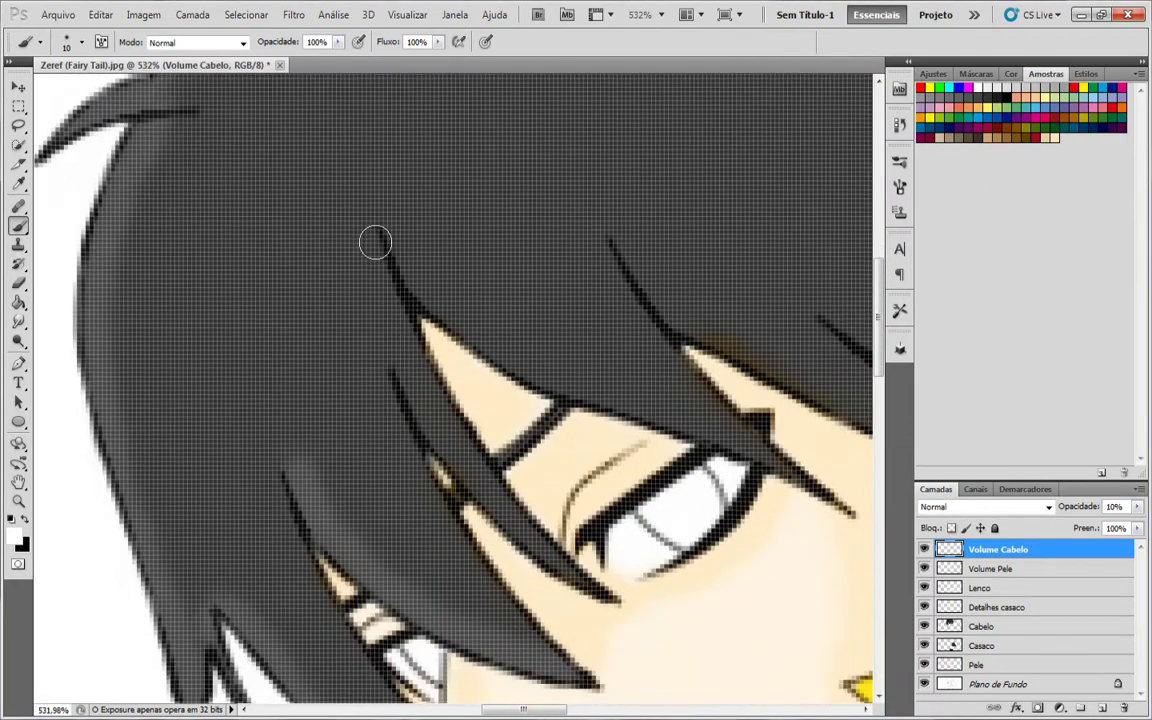
pyautogui.scroll(-3, 553, 527)
pyautogui.scroll(2, 532, 452)
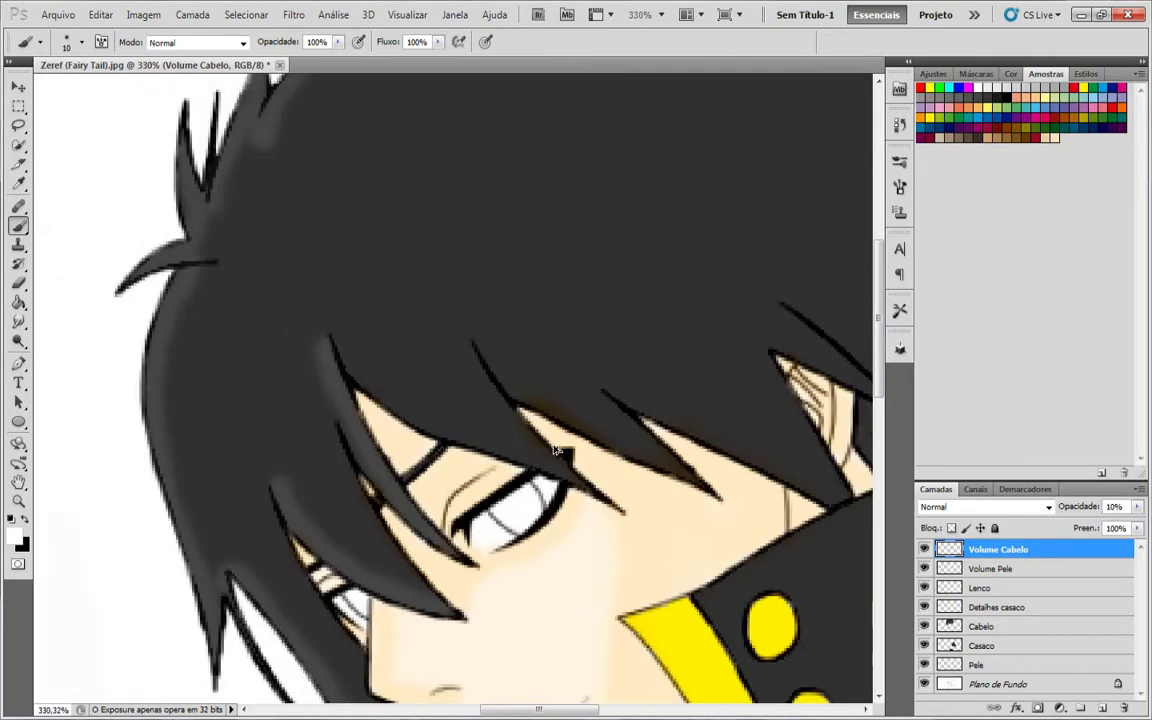
pyautogui.scroll(2, 366, 404)
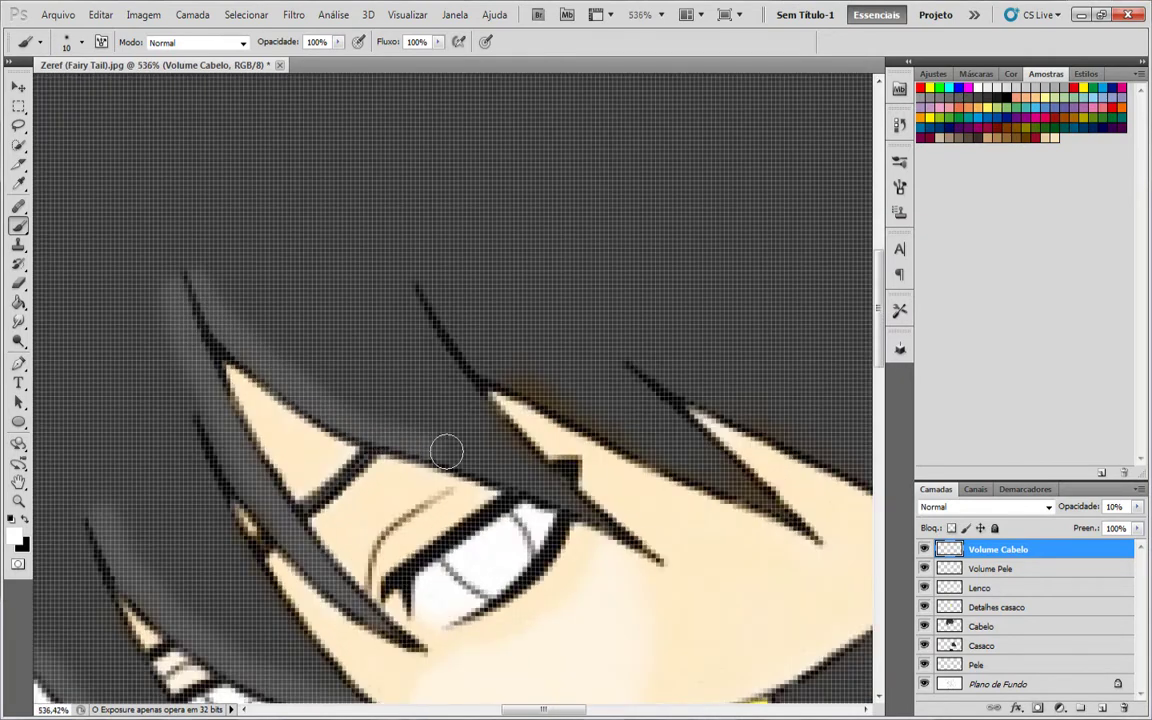
# Continue the white highlight along the fringe's lower edge from above the near eye to the ear.
pyautogui.scroll(-3, 446, 452)
pyautogui.scroll(3, 305, 485)
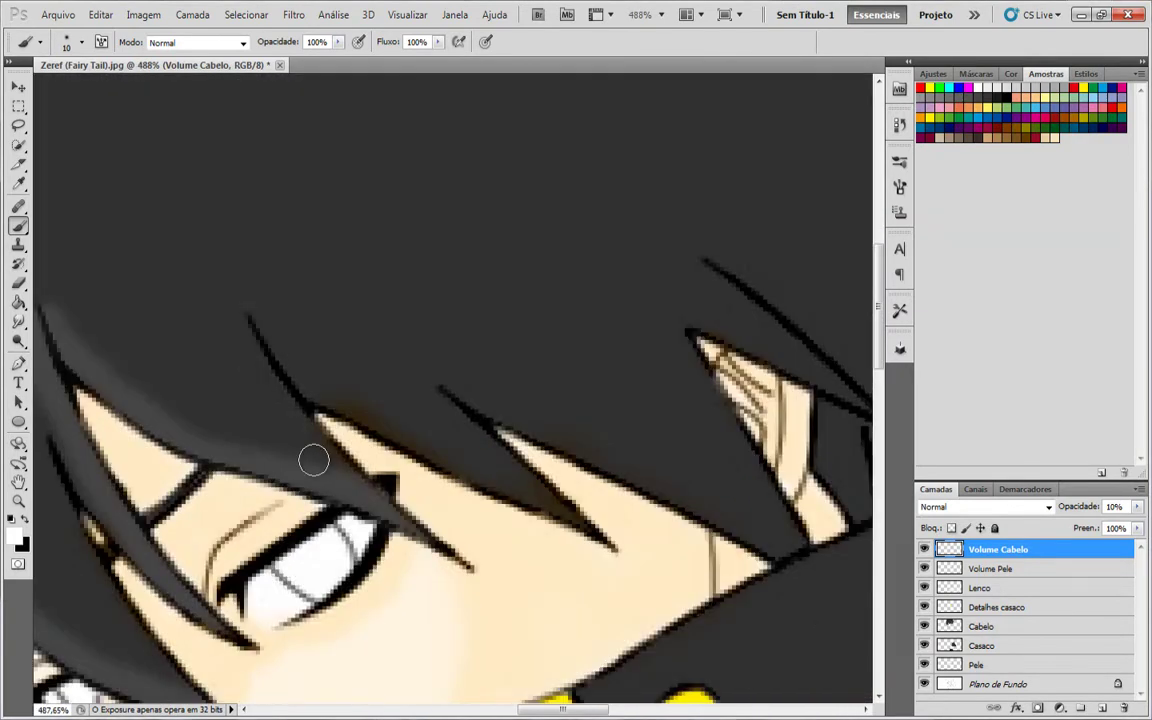
pyautogui.hscroll(2, 208, 390)
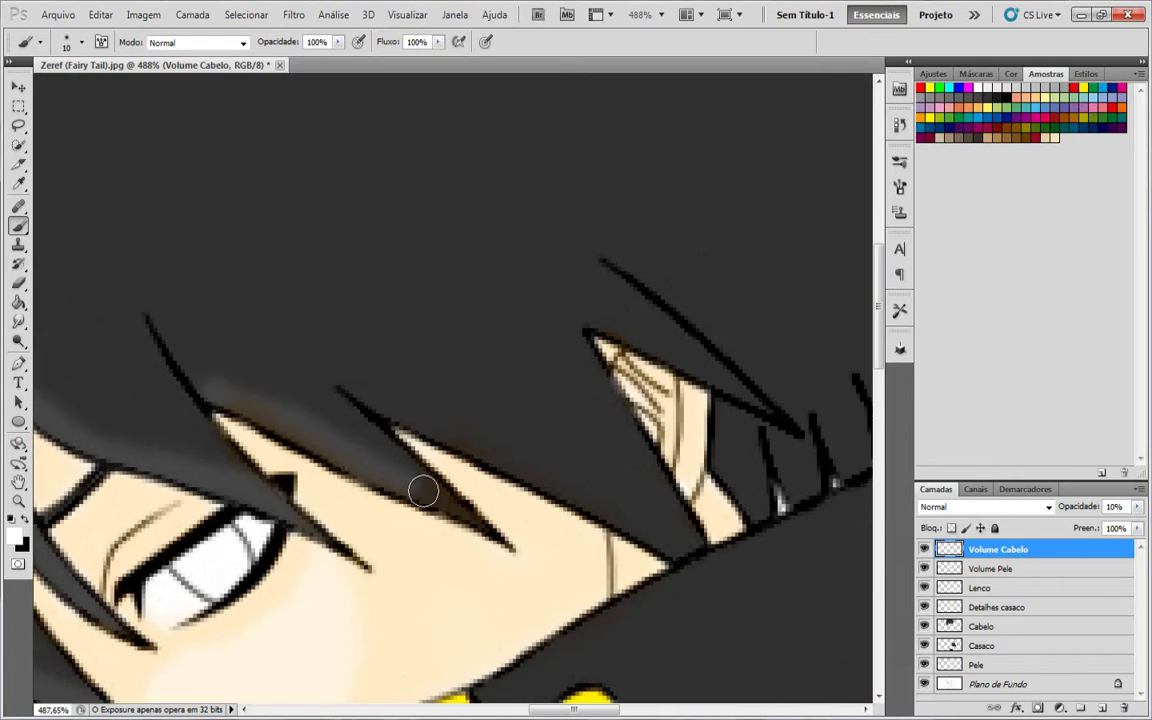
pyautogui.hscroll(2, 131, 389)
pyautogui.hscroll(1, 236, 329)
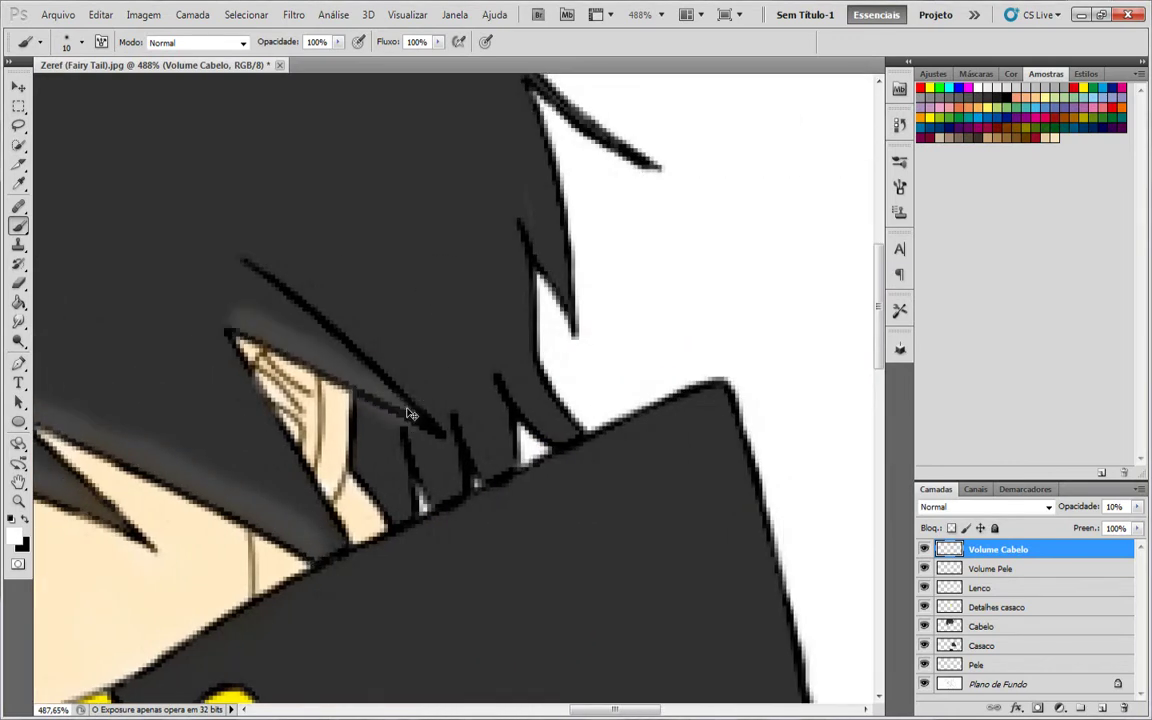
# Highlight the hair strands behind the ear down to the collar with the size 10 white brush.
pyautogui.hscroll(1, 408, 413)
pyautogui.moveTo(408, 400); pyautogui.dragTo(445, 438)
pyautogui.scroll(2, 388, 336)
pyautogui.scroll(1, 410, 500)
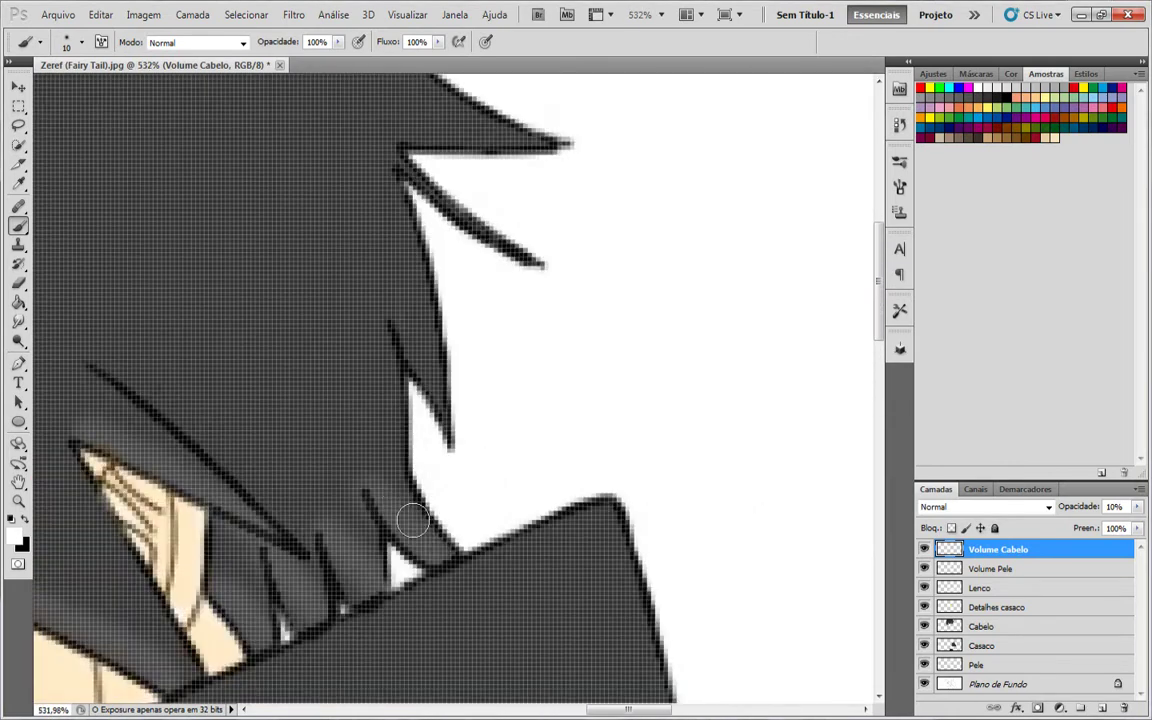
# Highlight the back outline of the hair from the nape up past the pointed tufts to the crown.
pyautogui.scroll(2, 391, 192)
pyautogui.moveTo(391, 333)
pyautogui.mouseDown()
pyautogui.moveTo(396, 295)
pyautogui.moveTo(516, 303)
pyautogui.mouseUp()
pyautogui.scroll(1, 514, 320)
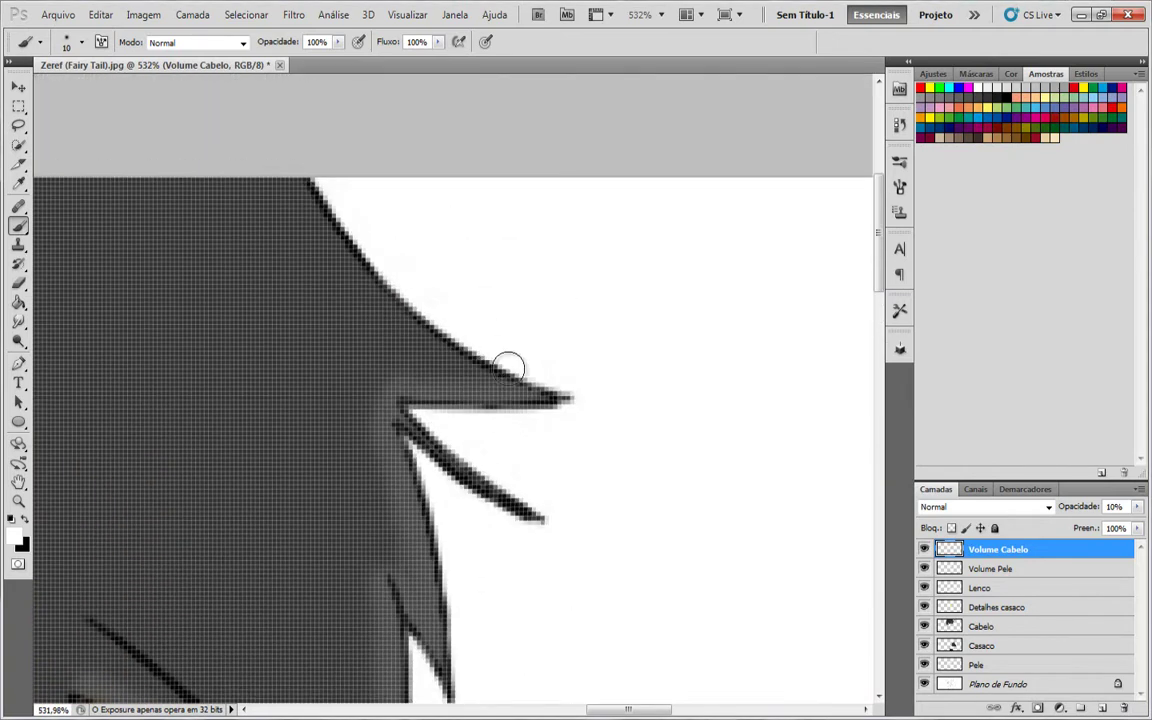
pyautogui.moveTo(509, 368); pyautogui.dragTo(346, 239)
# Highlight the front edge of the fringe lock above the near eye with the size 10 white brush.
pyautogui.scroll(-5, 288, 213)
pyautogui.hscroll(-2, 284, 260)
pyautogui.scroll(2, 278, 400)
pyautogui.scroll(3, 277, 488)
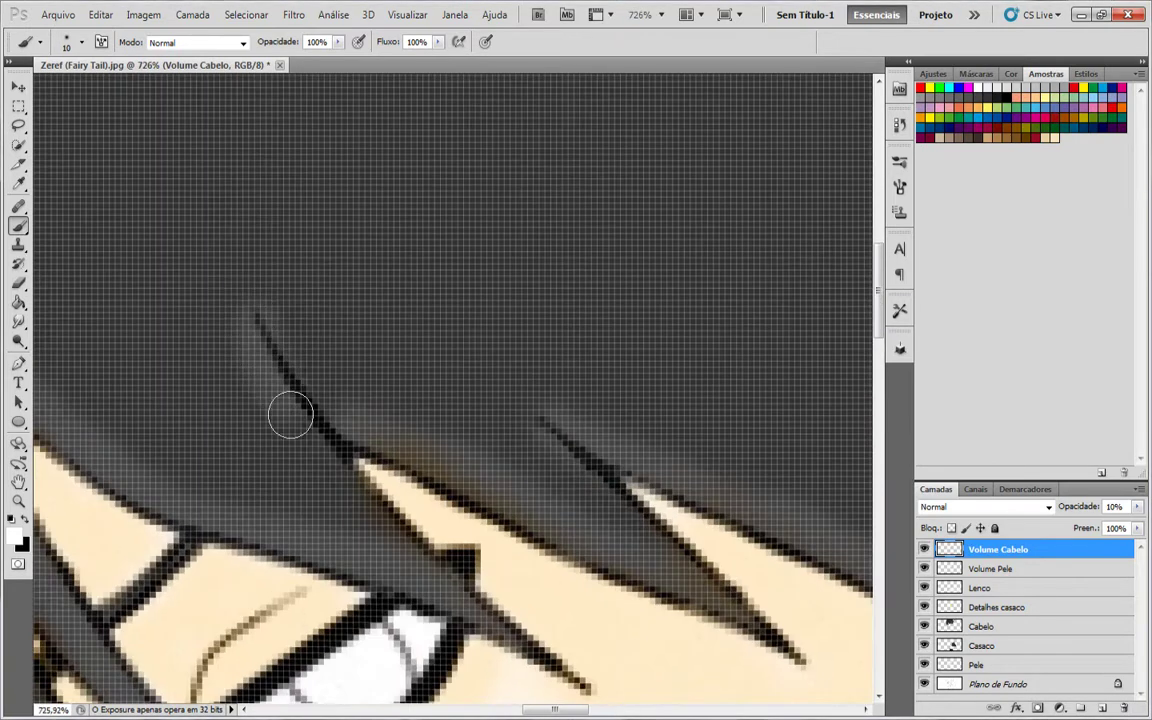
pyautogui.moveTo(290, 415); pyautogui.dragTo(386, 546)
pyautogui.scroll(-5, 434, 555)
# On the "Volume Pele" layer, erase the skin shading spilling onto the fringe above the near eye with a size 7 eraser.
pyautogui.scroll(3, 408, 538)
pyautogui.click(1000, 665)
pyautogui.click(995, 569)
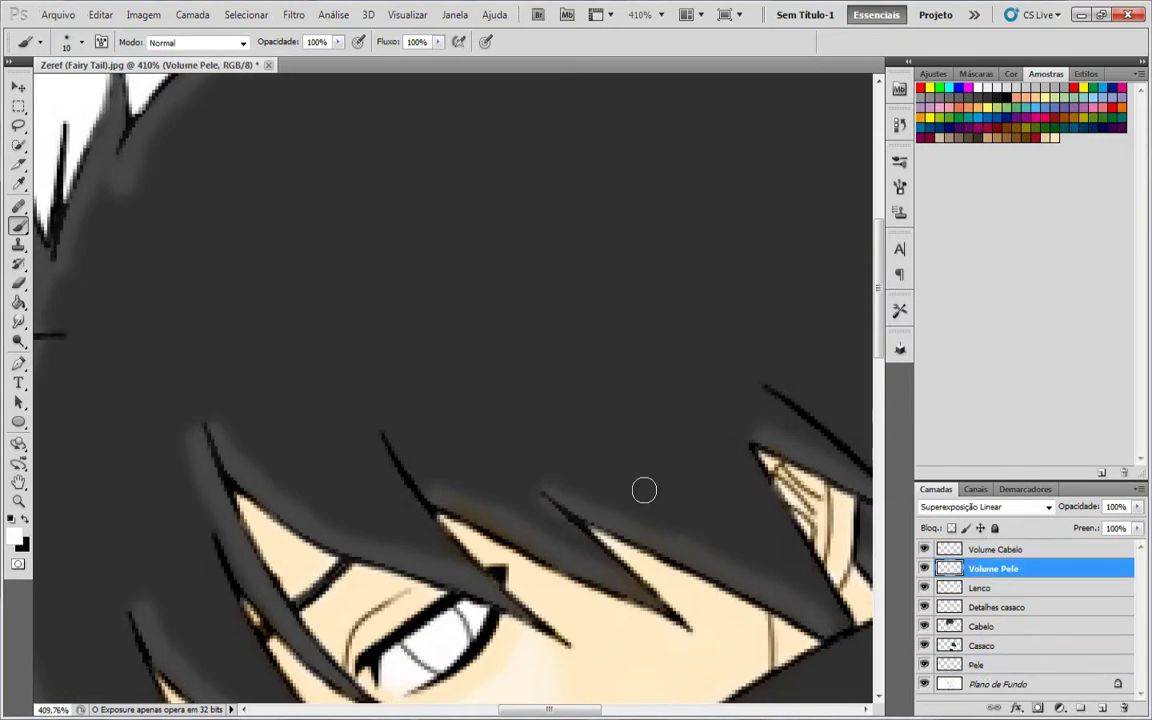
pyautogui.scroll(-1, 515, 447)
pyautogui.scroll(3, 512, 521)
pyautogui.hscroll(1, 267, 517)
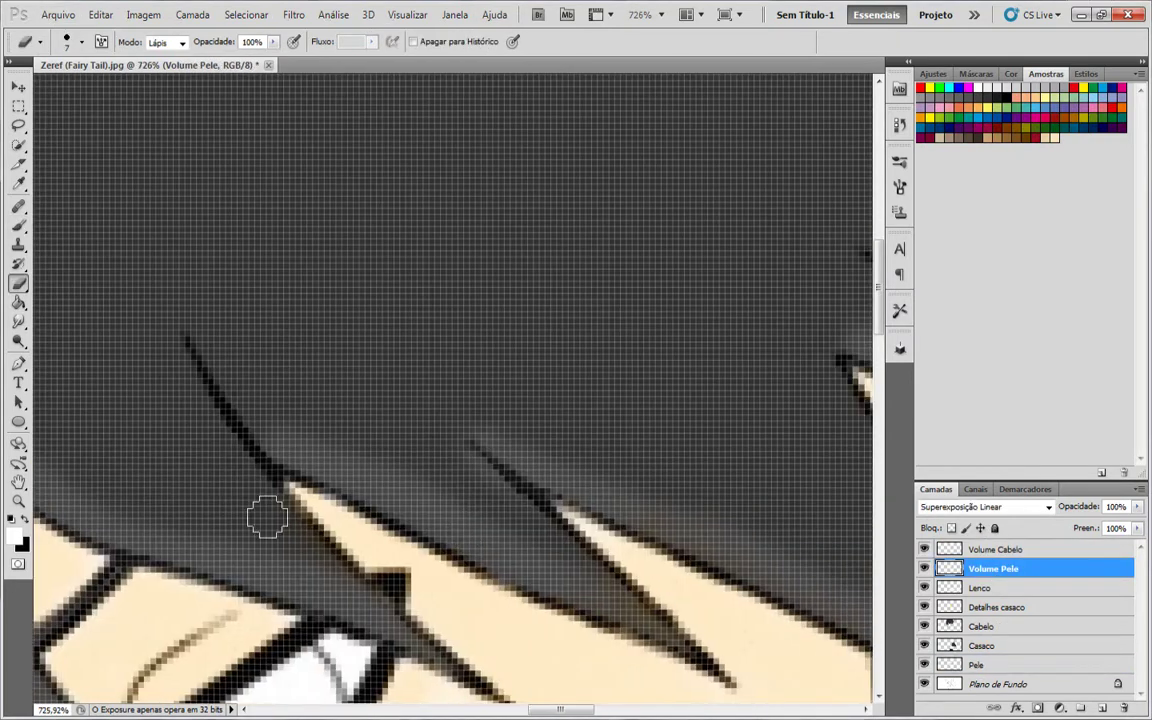
pyautogui.scroll(-1, 489, 473)
pyautogui.hscroll(1, 438, 442)
pyautogui.press('[')
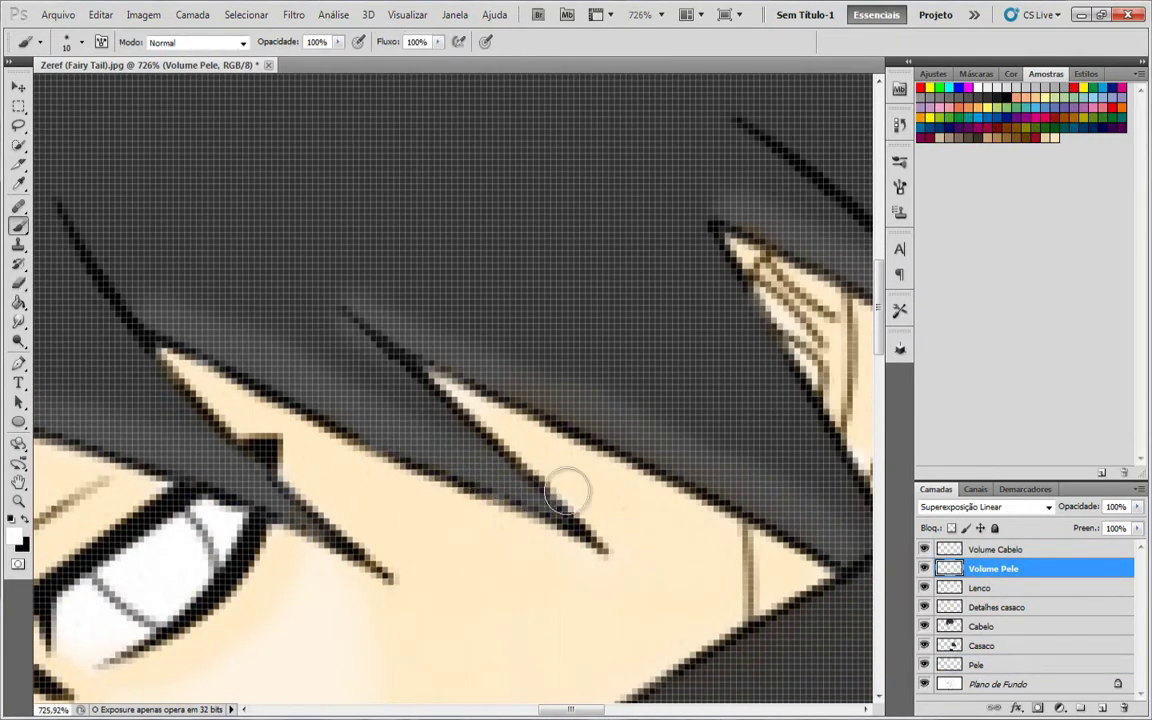
# Clean the remaining skin shading off the fringe tips with the Eraser at sizes 4 and 3.
pyautogui.press('r')
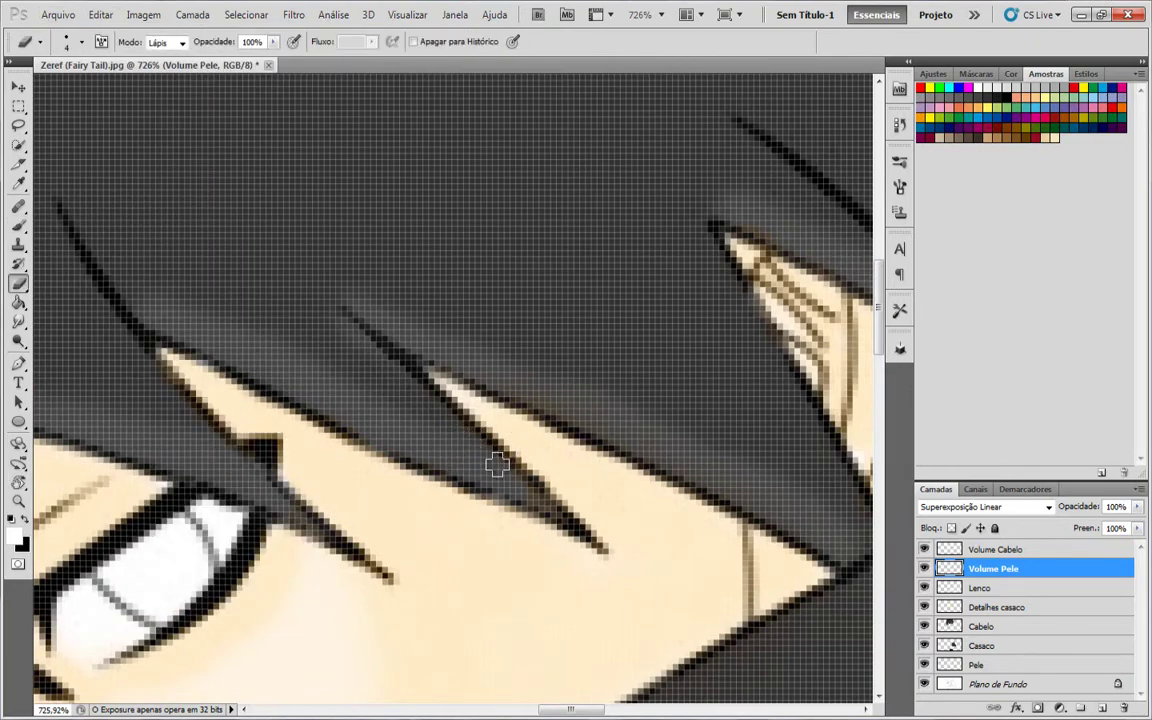
pyautogui.scroll(5, 505, 470)
pyautogui.press('[')
pyautogui.scroll(-9, 430, 423)
pyautogui.scroll(7, 437, 419)
pyautogui.scroll(-4, 571, 522)
pyautogui.scroll(-17, 429, 405)
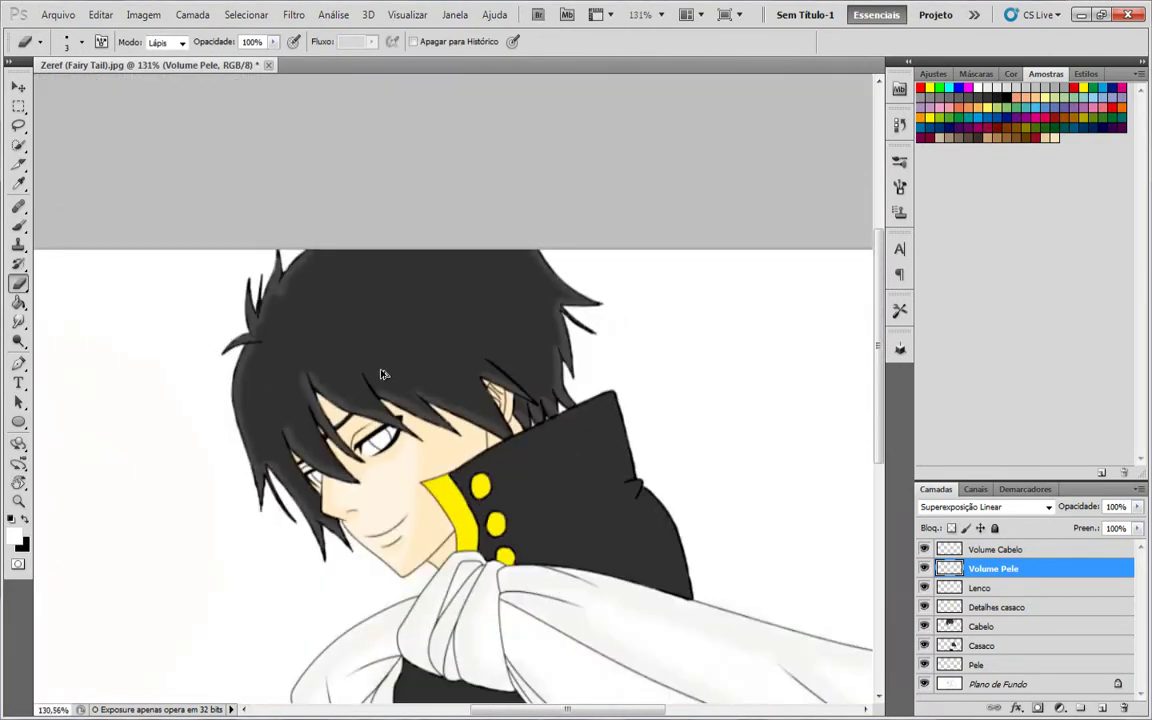
# Sample the coat's dark grey and add a layer named "Volume Casaco" above "Volume Cabelo" in Superexposição Linear mode.
pyautogui.scroll(-1, 382, 380)
pyautogui.scroll(4, 470, 340)
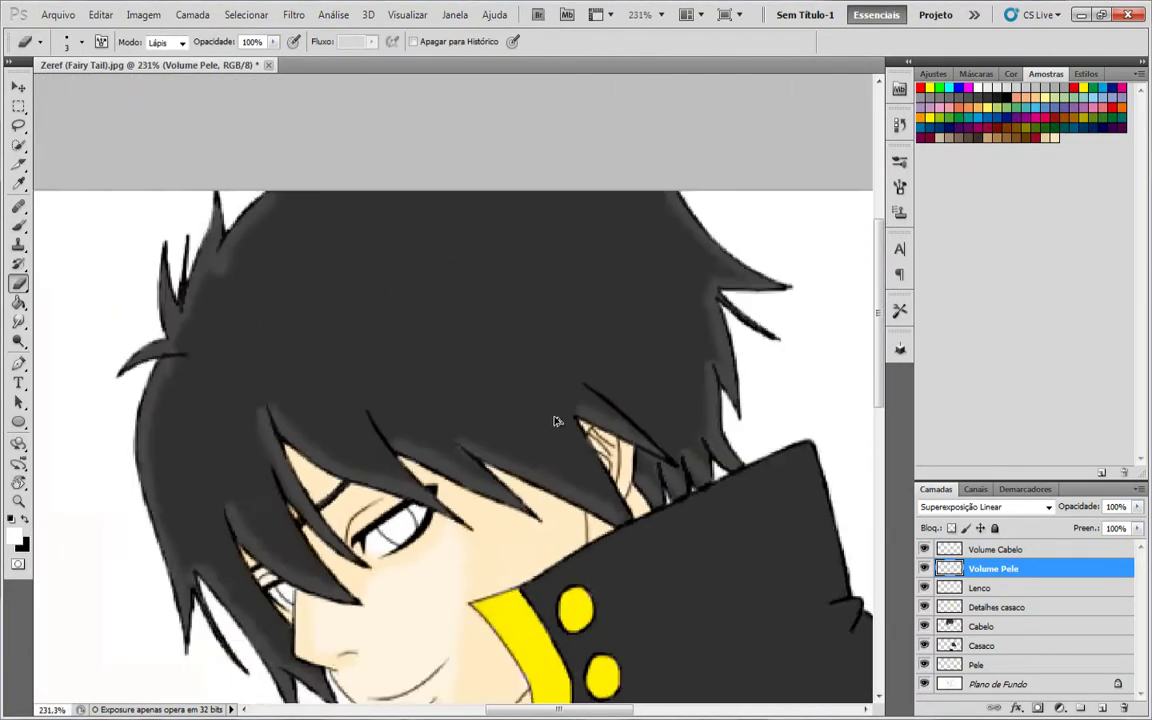
pyautogui.scroll(-4, 556, 421)
pyautogui.scroll(3, 577, 436)
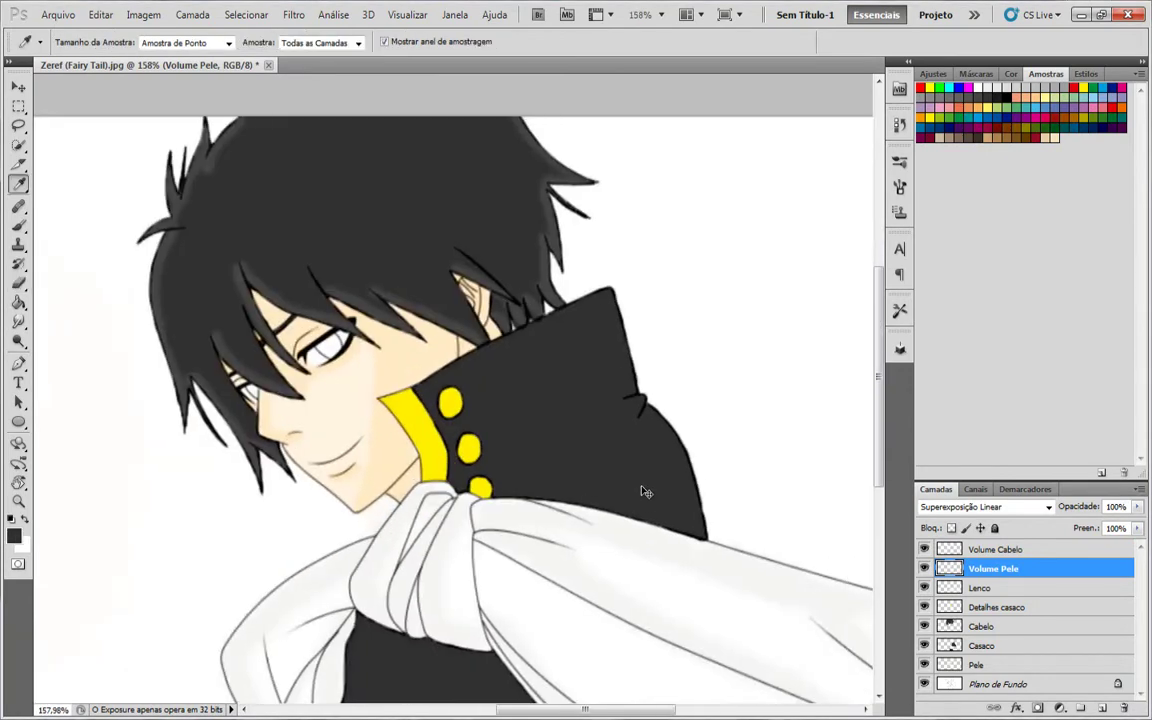
pyautogui.click(1027, 550)
pyautogui.hotkey('ctrl', 'shift', 'n')
pyautogui.write('Volume Casac')
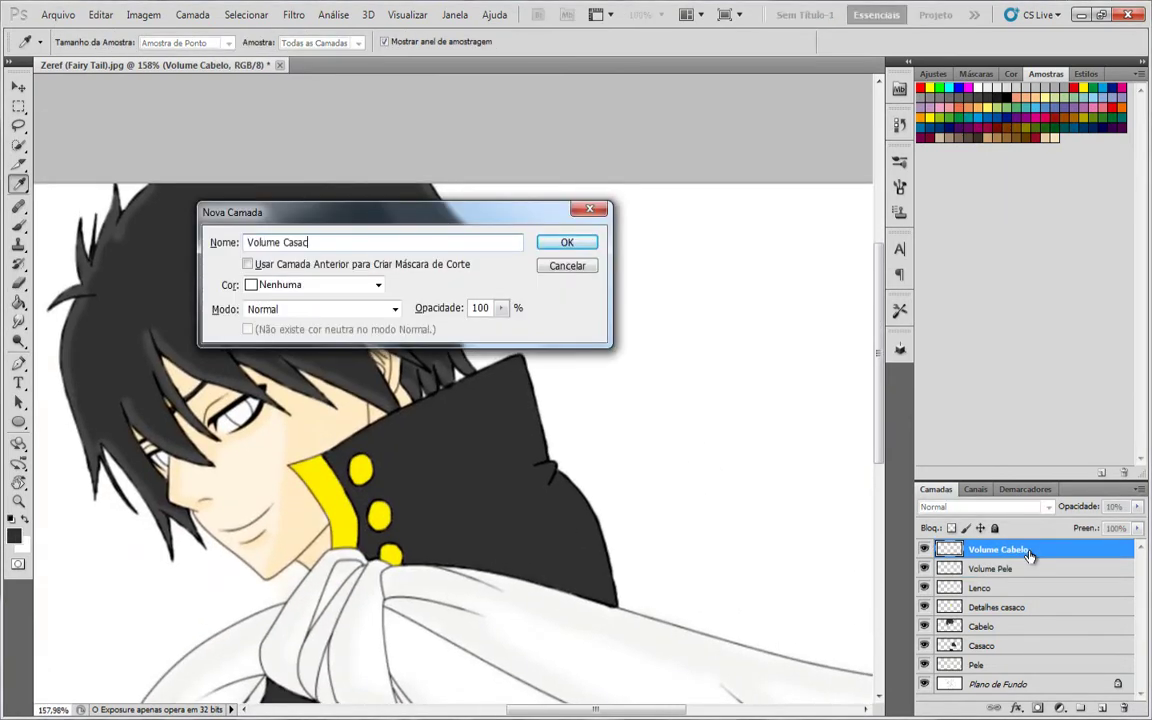
pyautogui.click(325, 310)
pyautogui.click(322, 401)
pyautogui.press('Return')
# Paint a dark shadow along the collar's upper edge and down the coat's back outline to the scarf with a size 20 brush.
pyautogui.scroll(3, 400, 425)
pyautogui.scroll(-1, 519, 492)
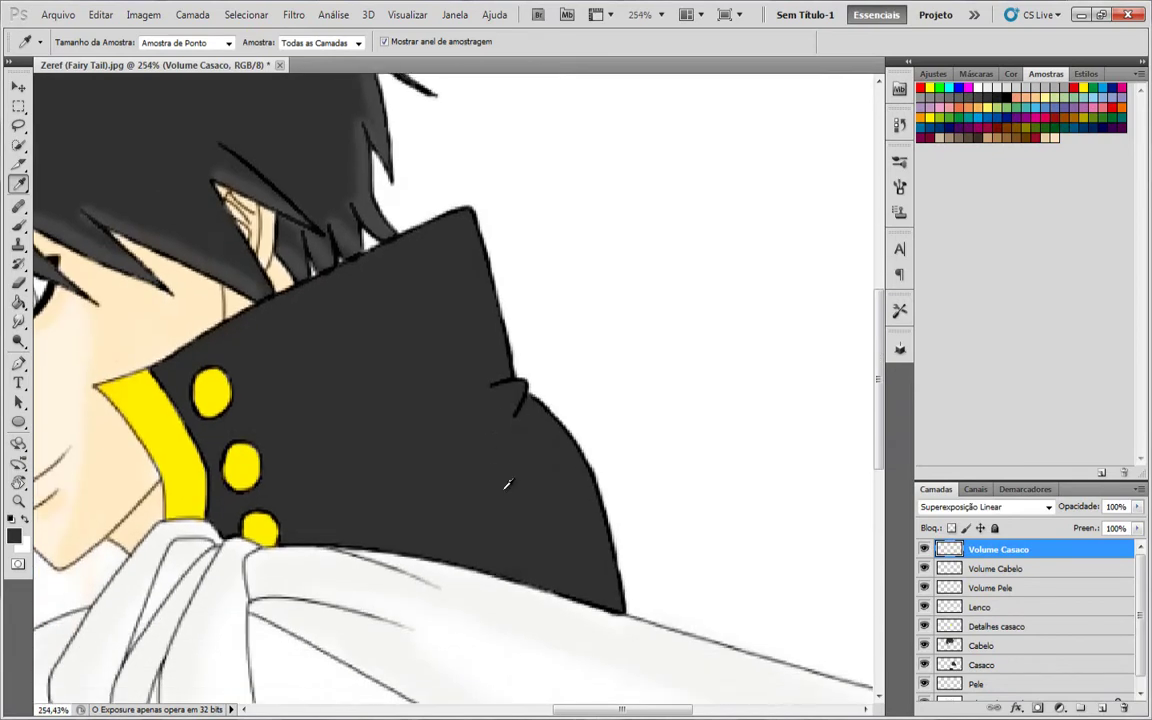
pyautogui.press('b')
pyautogui.moveTo(185, 362)
pyautogui.mouseDown()
pyautogui.moveTo(450, 230)
pyautogui.moveTo(465, 258)
pyautogui.mouseUp()
pyautogui.moveTo(572, 472); pyautogui.dragTo(618, 606)
pyautogui.scroll(-1, 618, 607)
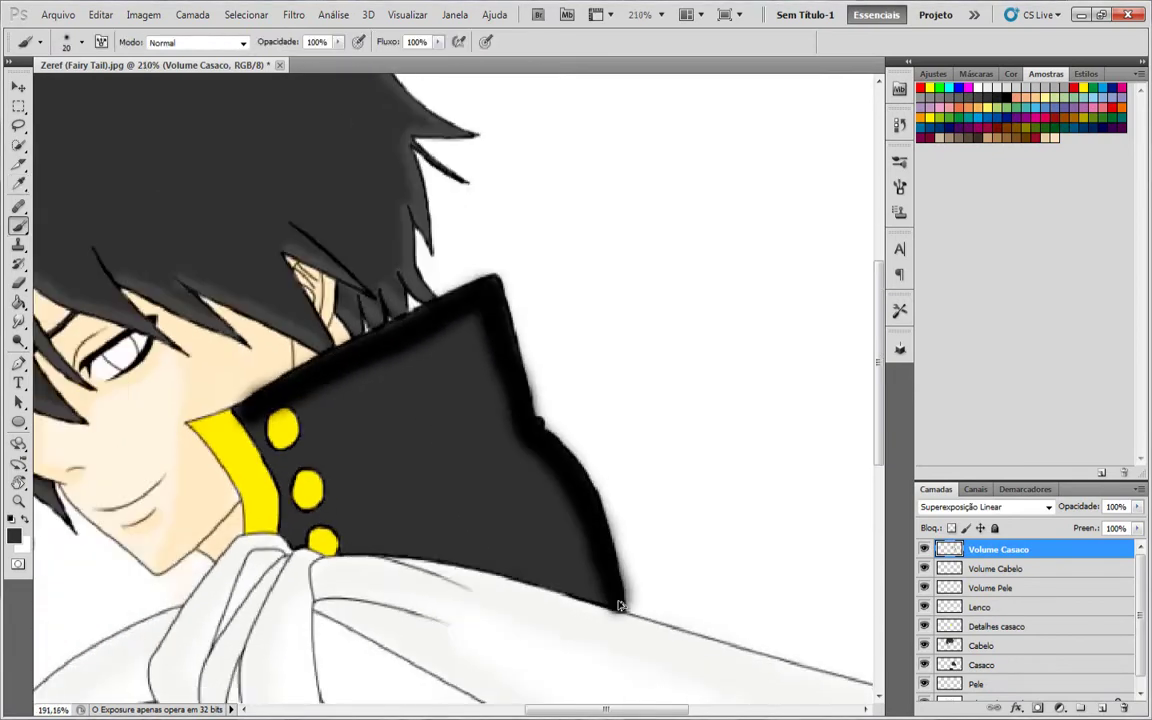
# Paint a dark shadow around the three yellow collar buttons with a size 10 brush.
pyautogui.scroll(3, 437, 556)
pyautogui.scroll(3, 185, 527)
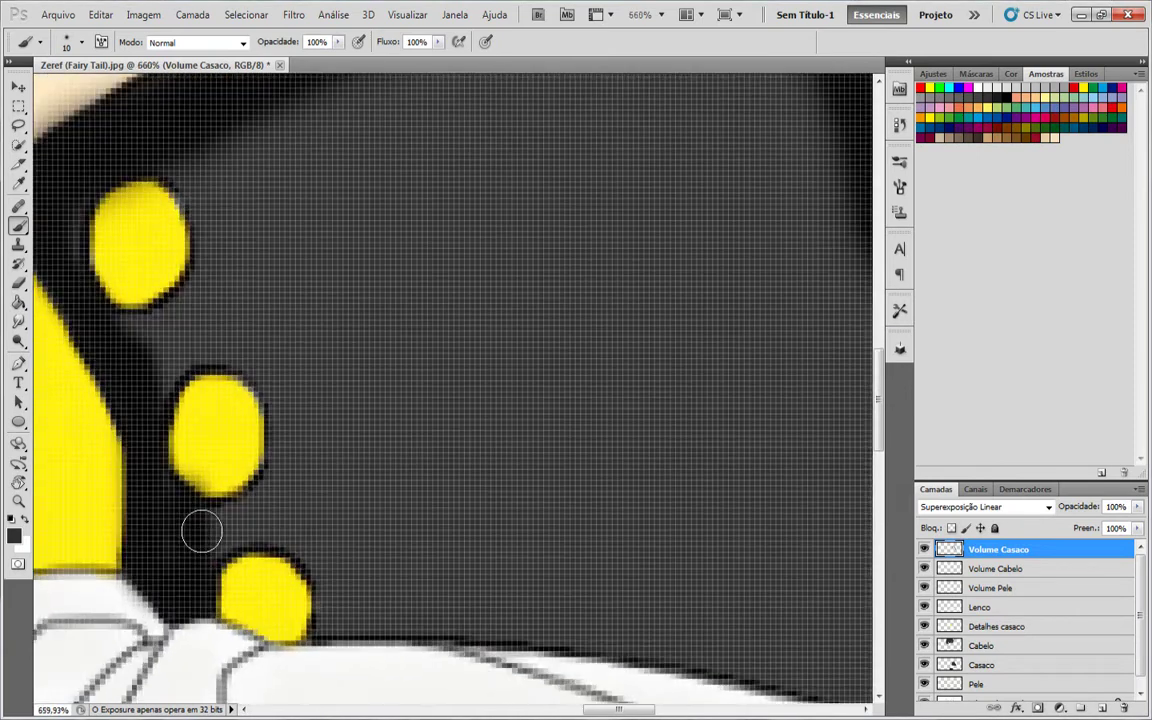
pyautogui.moveTo(200, 527)
pyautogui.mouseDown()
pyautogui.moveTo(300, 539)
pyautogui.moveTo(320, 608)
pyautogui.mouseUp()
pyautogui.moveTo(160, 386)
pyautogui.mouseDown()
pyautogui.moveTo(237, 350)
pyautogui.moveTo(266, 485)
pyautogui.moveTo(148, 389)
pyautogui.moveTo(200, 287)
pyautogui.mouseUp()
pyautogui.scroll(1, 266, 484)
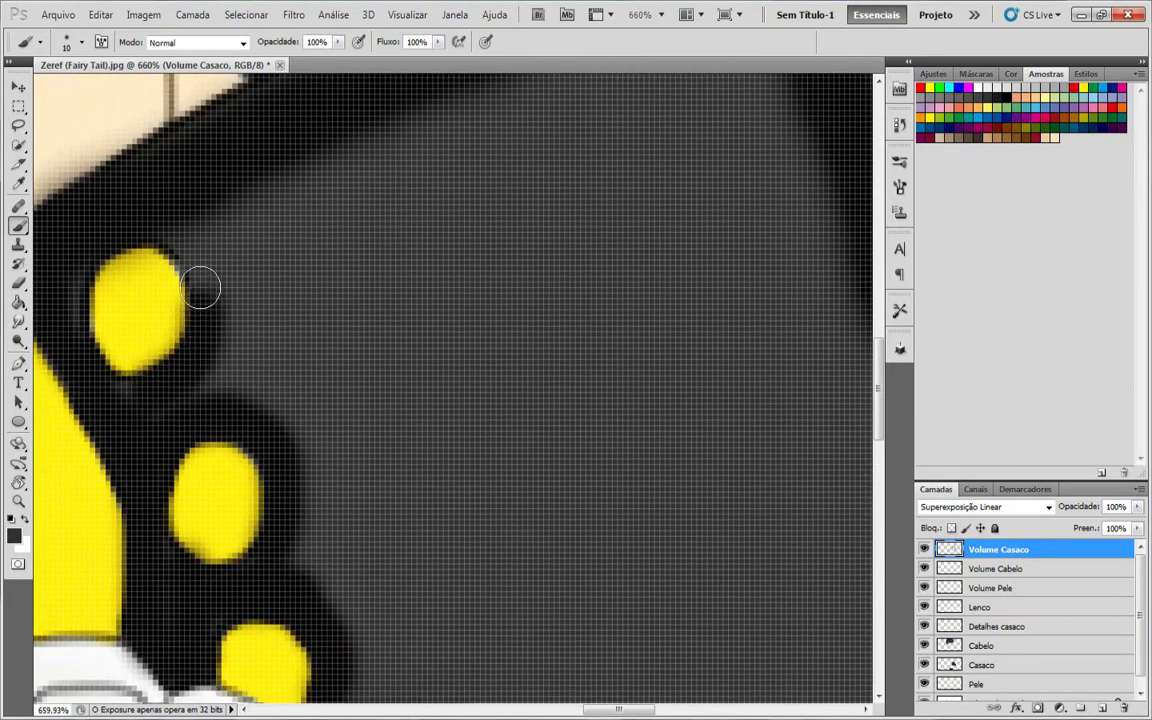
# Erase the dark shading spilling onto the yellow buttons and the face beside the collar with the Eraser at sizes 6 and 8.
pyautogui.scroll(-4, 150, 355)
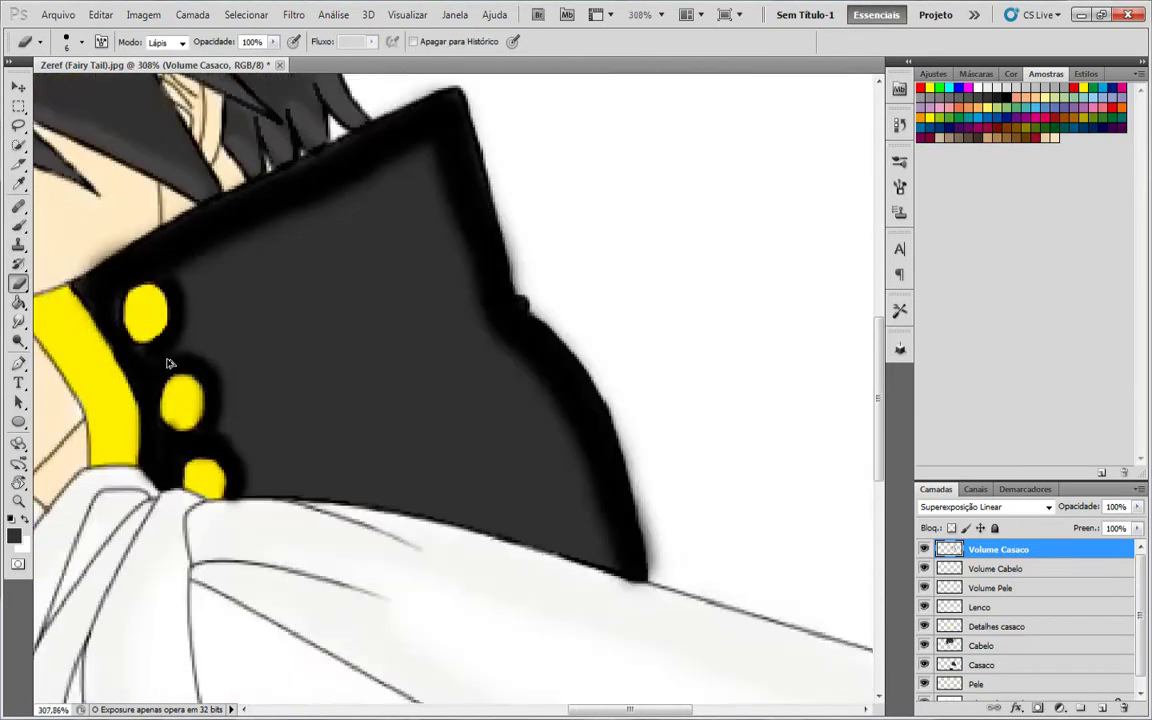
pyautogui.scroll(4, 108, 231)
pyautogui.scroll(1, 113, 243)
pyautogui.scroll(-6, 110, 257)
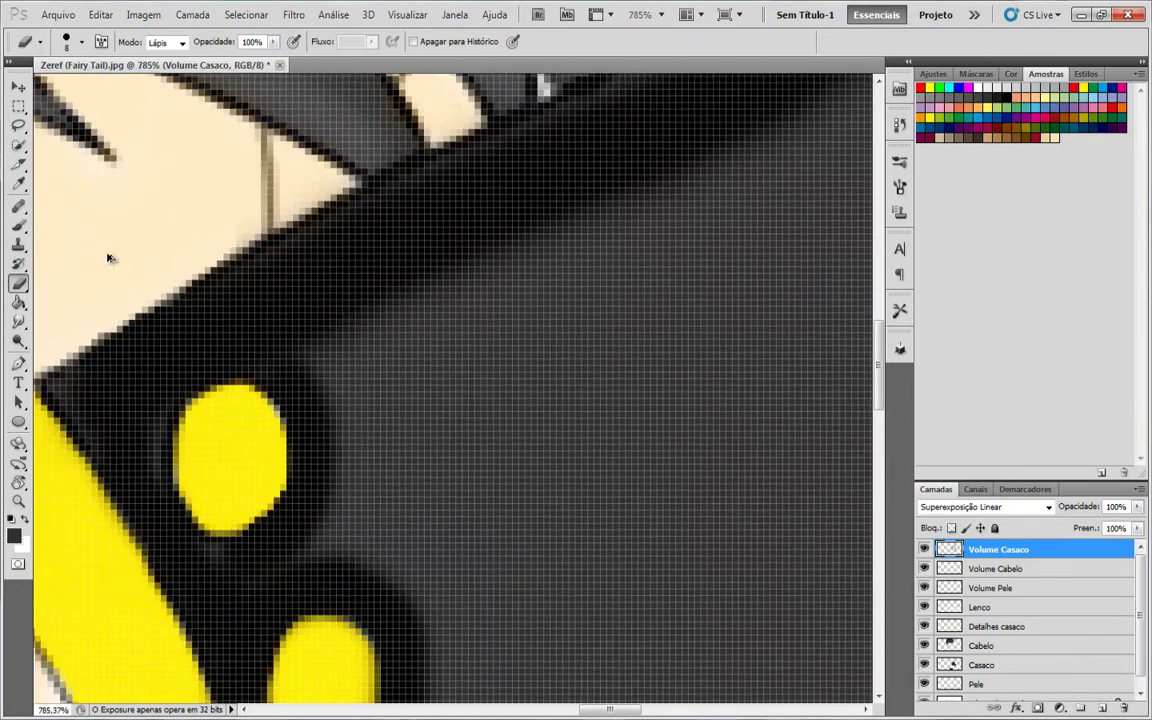
pyautogui.scroll(2, 432, 573)
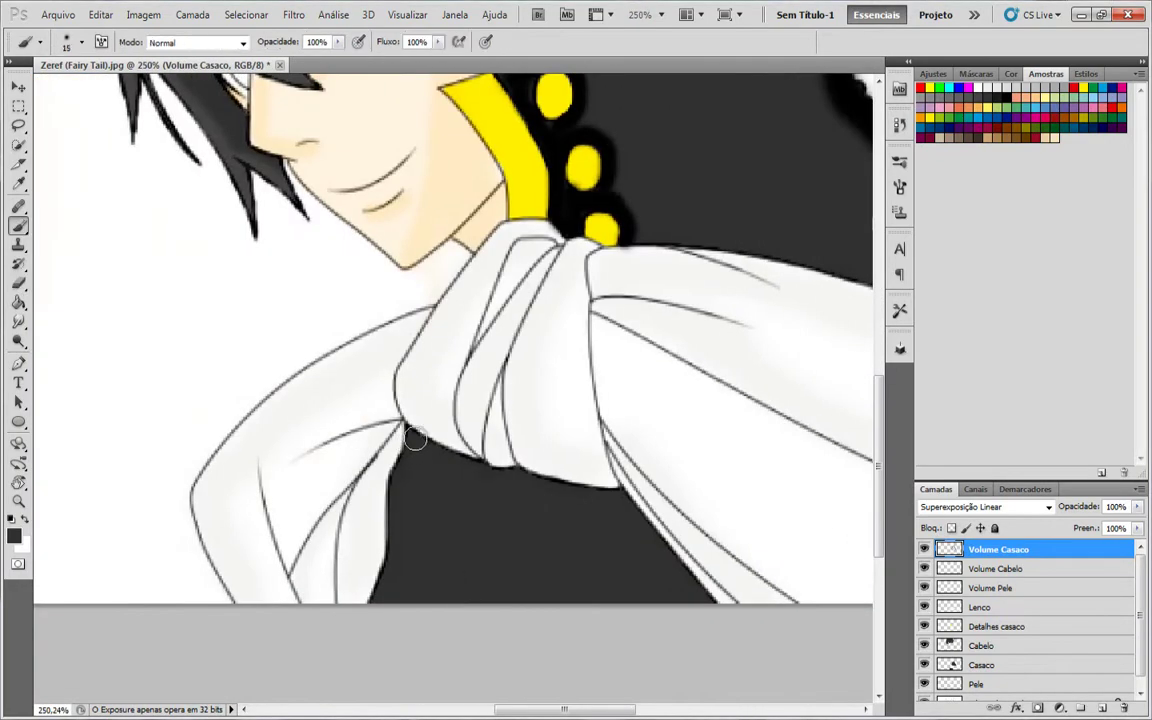
# Paint dark shadows along the edges of the coat's chest area below the scarf knot with the brush at sizes 15 and 10.
pyautogui.hscroll(3, 378, 597)
pyautogui.moveTo(521, 586); pyautogui.dragTo(500, 508)
pyautogui.scroll(5, 503, 546)
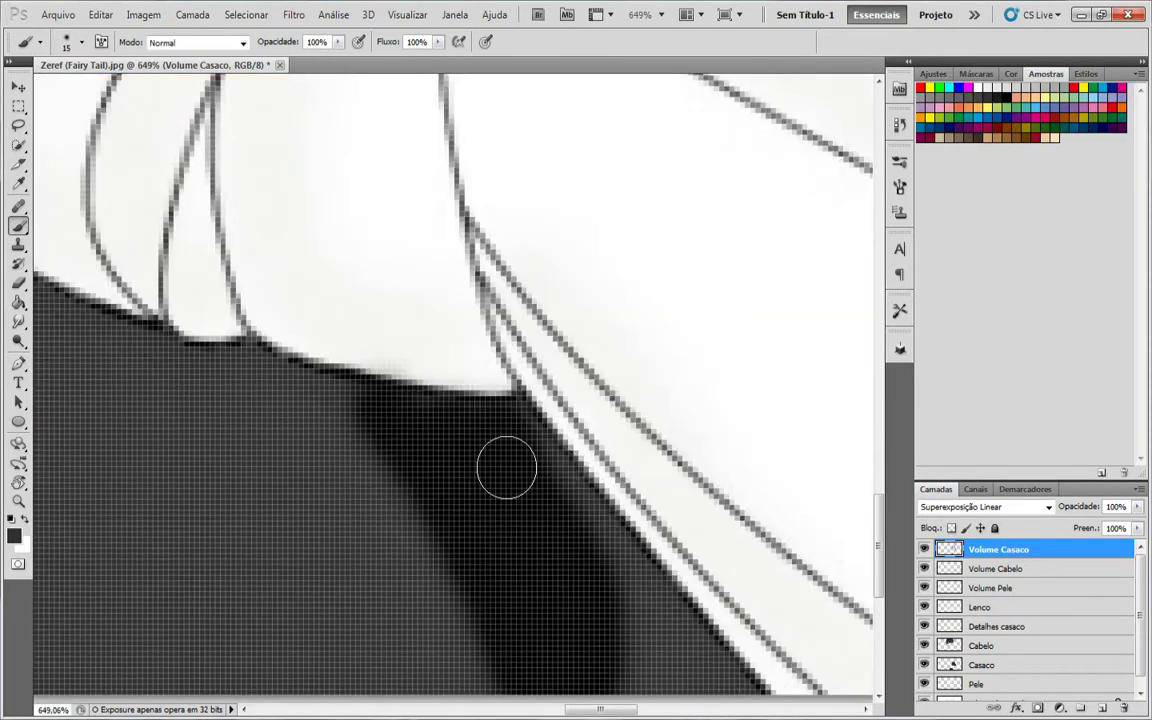
pyautogui.moveTo(507, 465)
pyautogui.mouseDown()
pyautogui.moveTo(611, 561)
pyautogui.moveTo(620, 700)
pyautogui.mouseUp()
pyautogui.scroll(-1, 622, 690)
pyautogui.moveTo(742, 628); pyautogui.dragTo(632, 532)
pyautogui.scroll(-2, 800, 645)
pyautogui.press('[')
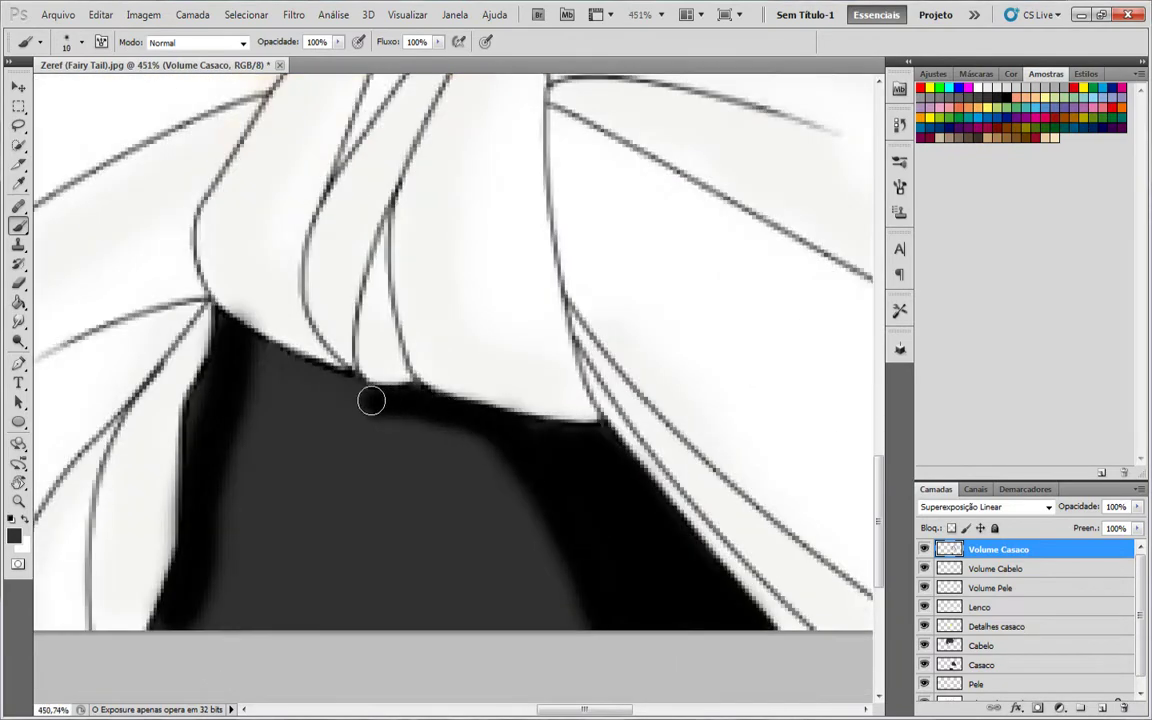
# Erase the chest shading spilling over the underside of the scarf knot with a size 8 eraser.
pyautogui.scroll(2, 255, 250)
pyautogui.press('e')
pyautogui.scroll(-4, 406, 347)
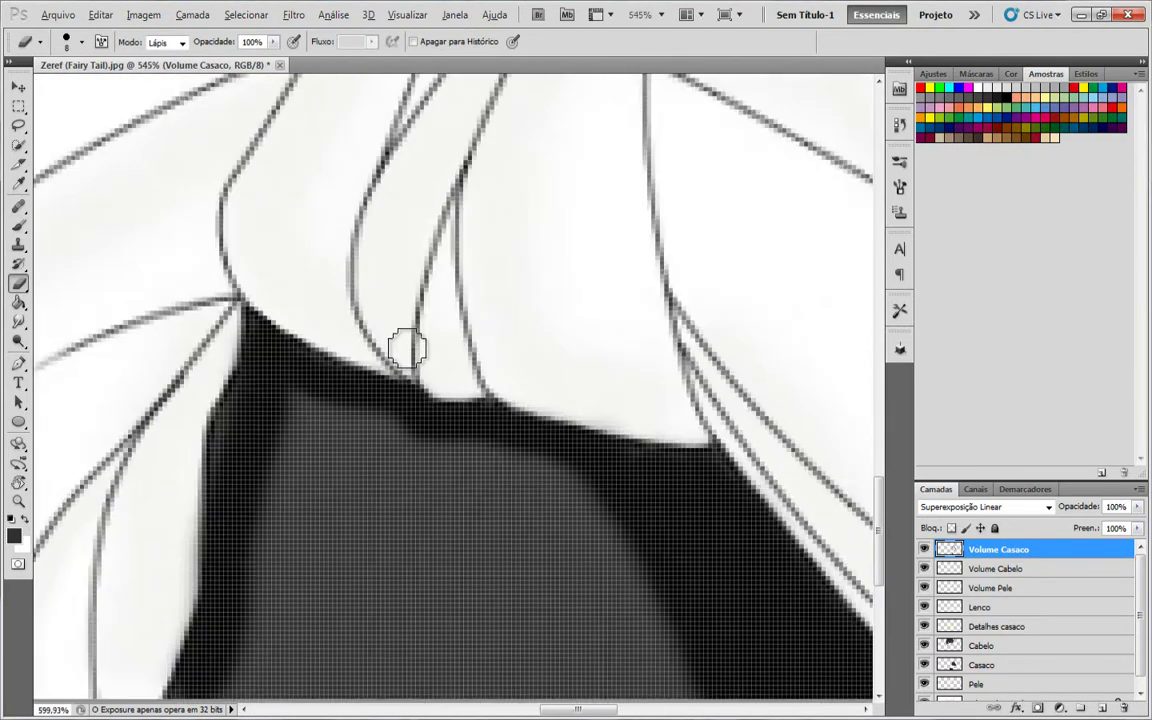
pyautogui.scroll(3, 650, 365)
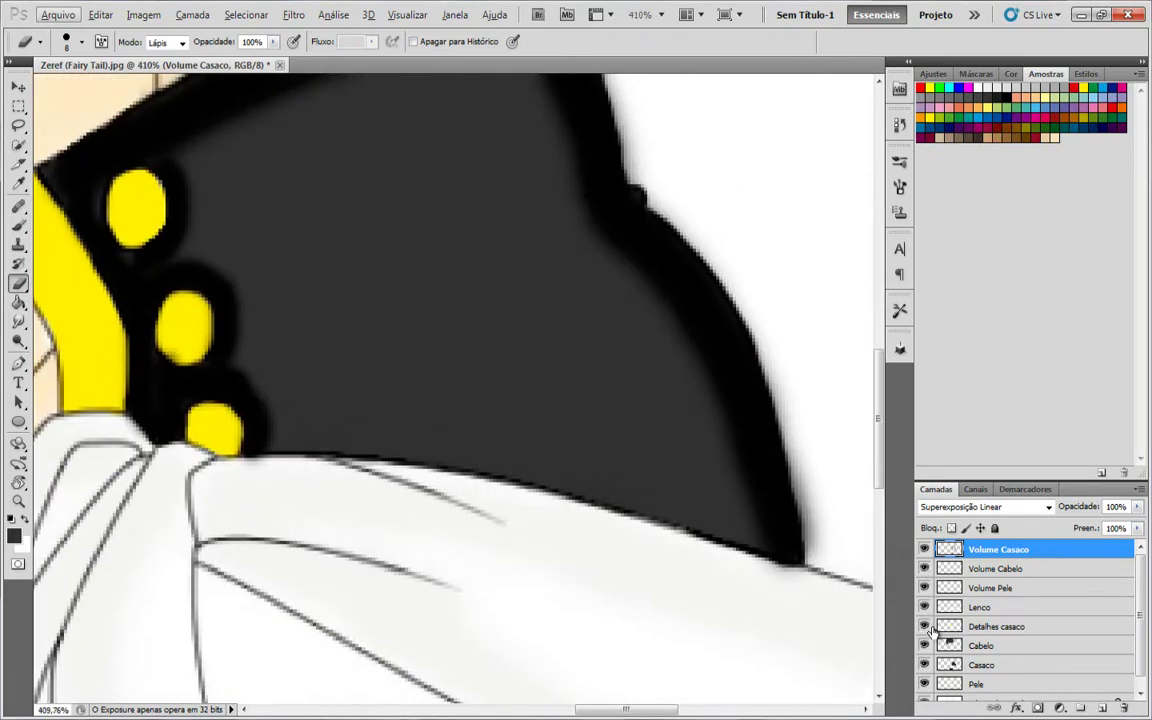
# Hide the "Casaco" layer and erase the shading spilling outside the coat's back outline with a size 8 eraser.
pyautogui.click(924, 665)
pyautogui.scroll(-2, 700, 430)
pyautogui.scroll(4, 513, 352)
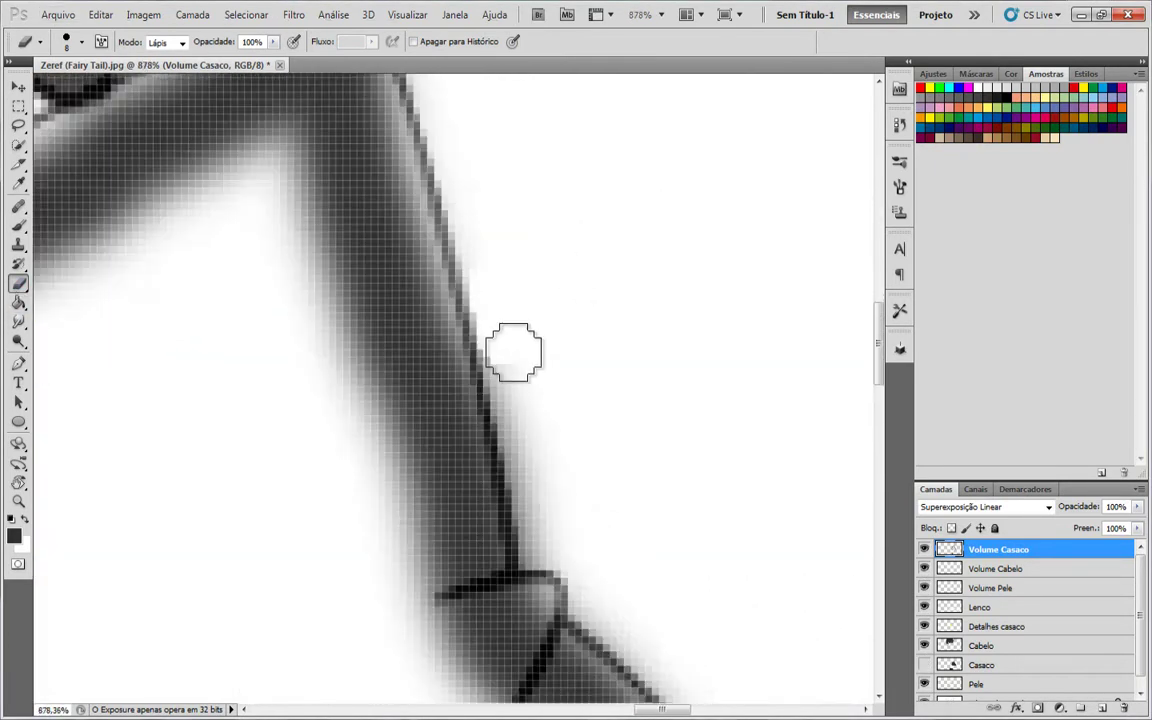
pyautogui.scroll(-2, 517, 383)
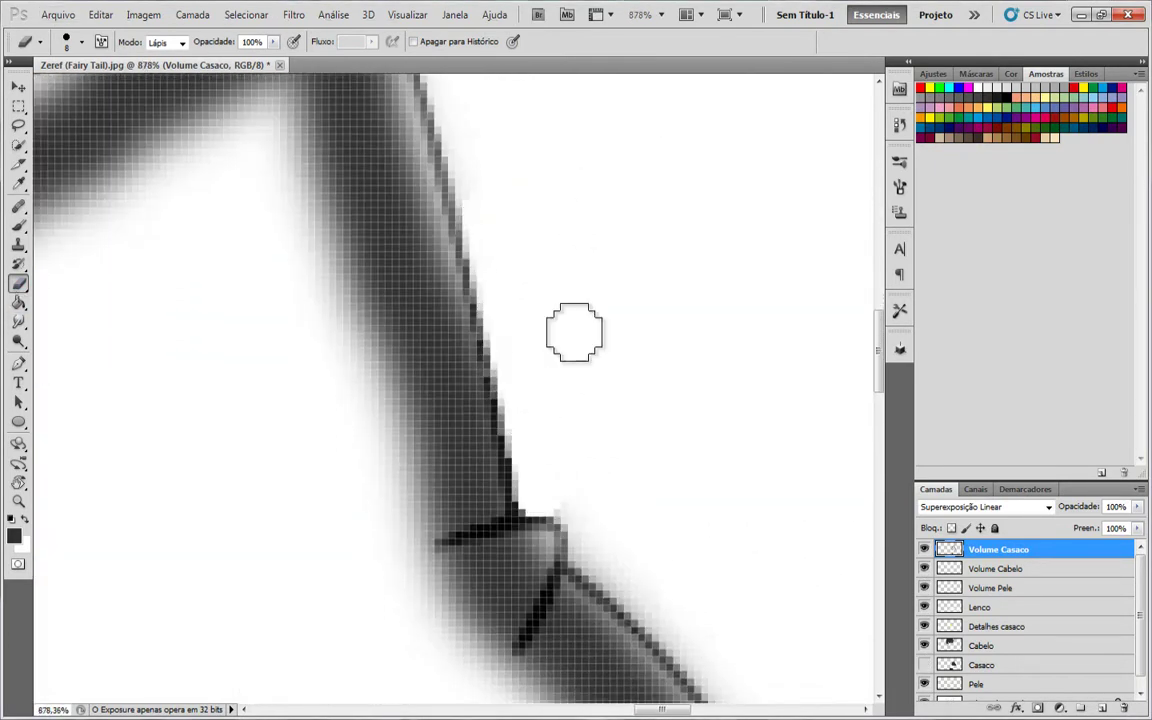
pyautogui.scroll(-4, 779, 522)
pyautogui.scroll(5, 812, 555)
pyautogui.moveTo(595, 137); pyautogui.dragTo(724, 648)
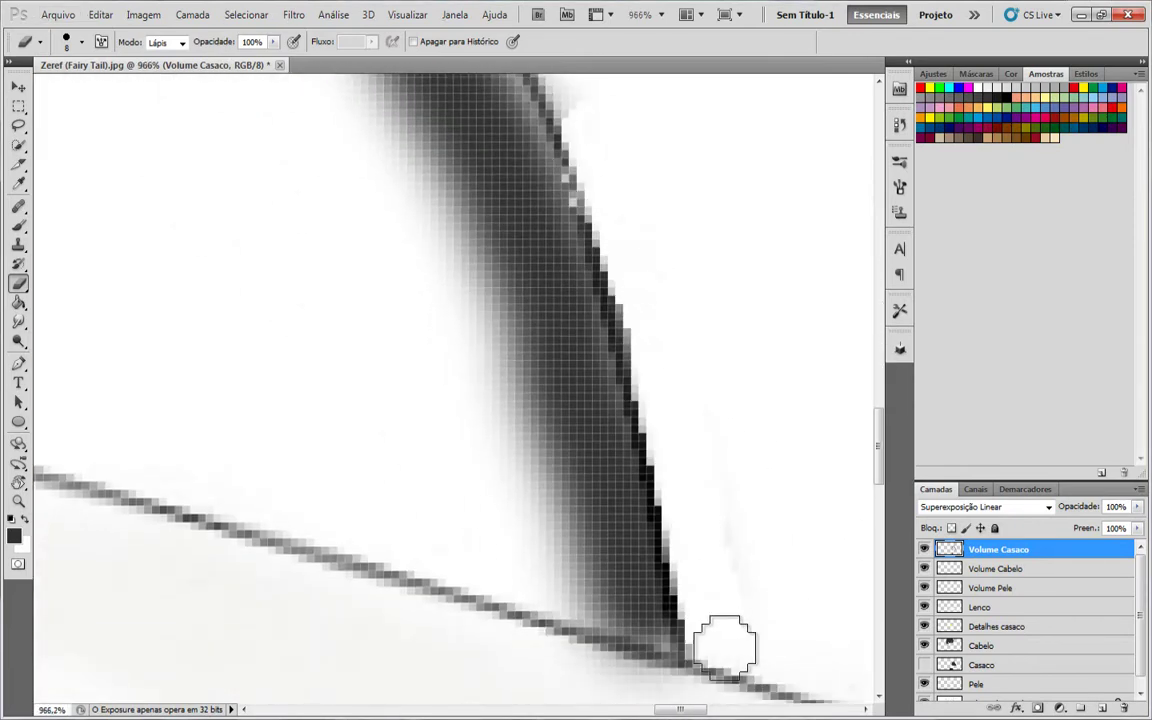
pyautogui.scroll(8, 724, 648)
pyautogui.moveTo(337, 162); pyautogui.dragTo(589, 543)
# Repaint the gaps in the shadow just inside the coat's curved back outline with a size 10 brush.
pyautogui.scroll(-3, 628, 522)
pyautogui.scroll(2, 640, 515)
pyautogui.press('b')
pyautogui.moveTo(505, 437); pyautogui.dragTo(445, 323)
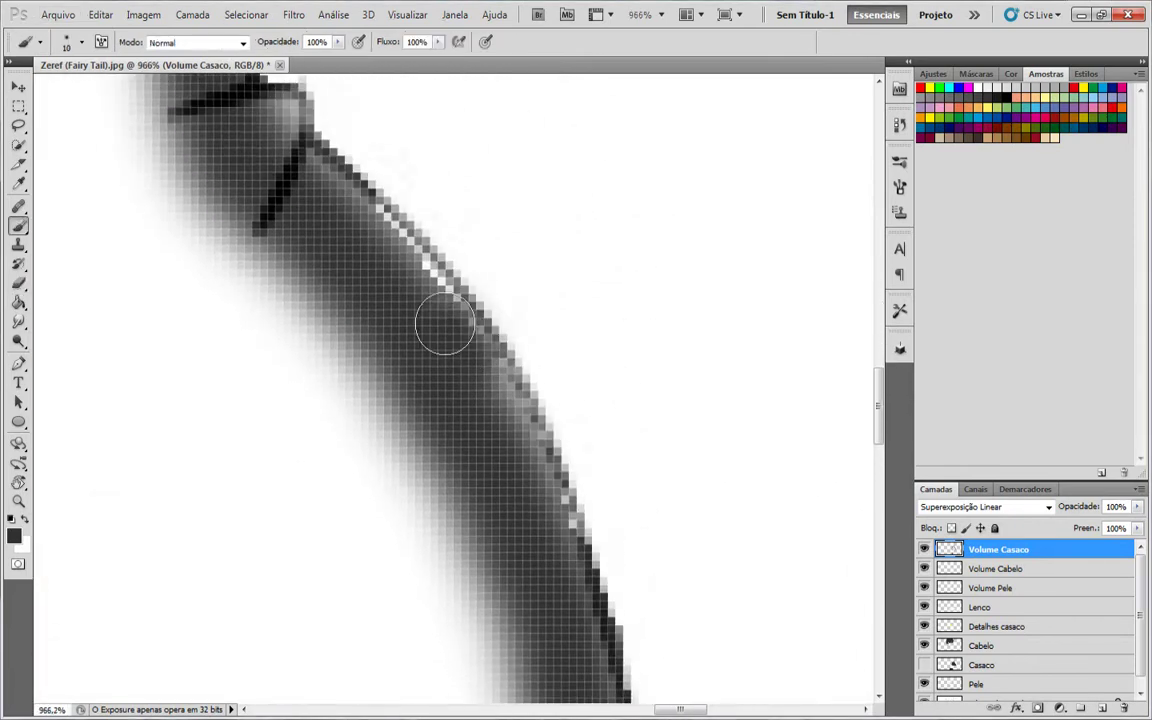
pyautogui.scroll(-1, 445, 322)
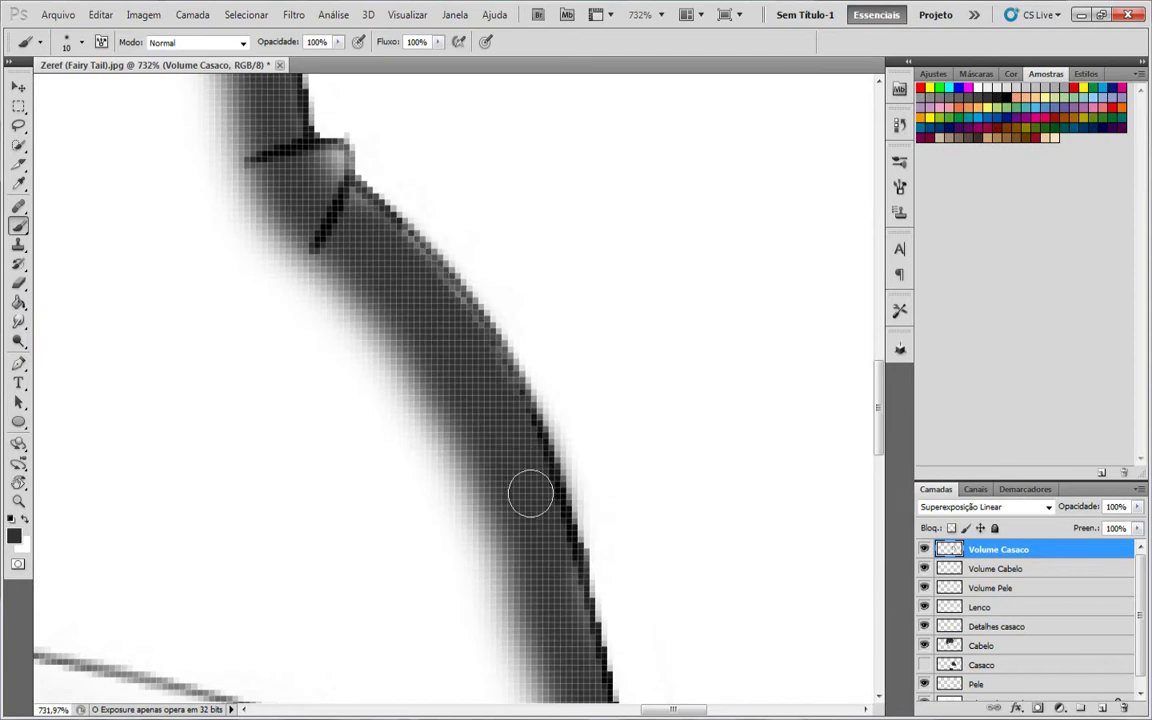
pyautogui.scroll(2, 530, 494)
pyautogui.scroll(1, 607, 483)
pyautogui.press('e')
pyautogui.press('b')
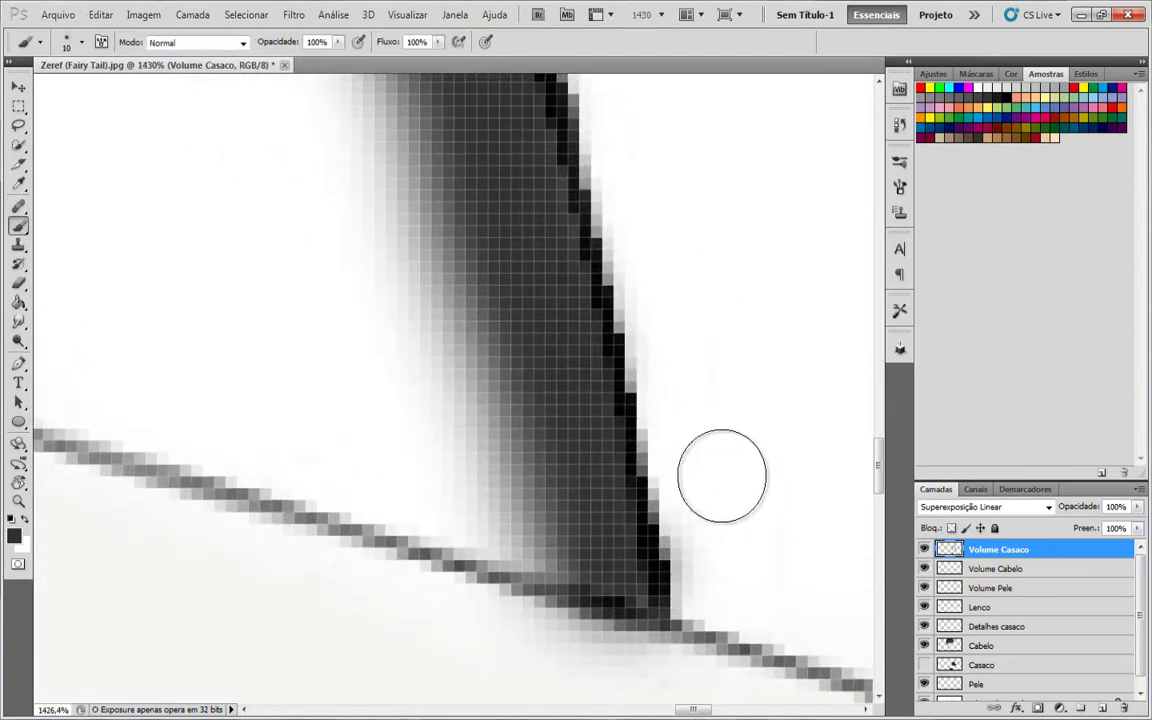
# Erase the leftover shading outside the coat's back outline where it meets the scarf.
pyautogui.press('e')
pyautogui.moveTo(716, 490); pyautogui.dragTo(703, 576)
pyautogui.scroll(-4, 727, 550)
pyautogui.scroll(2, 541, 225)
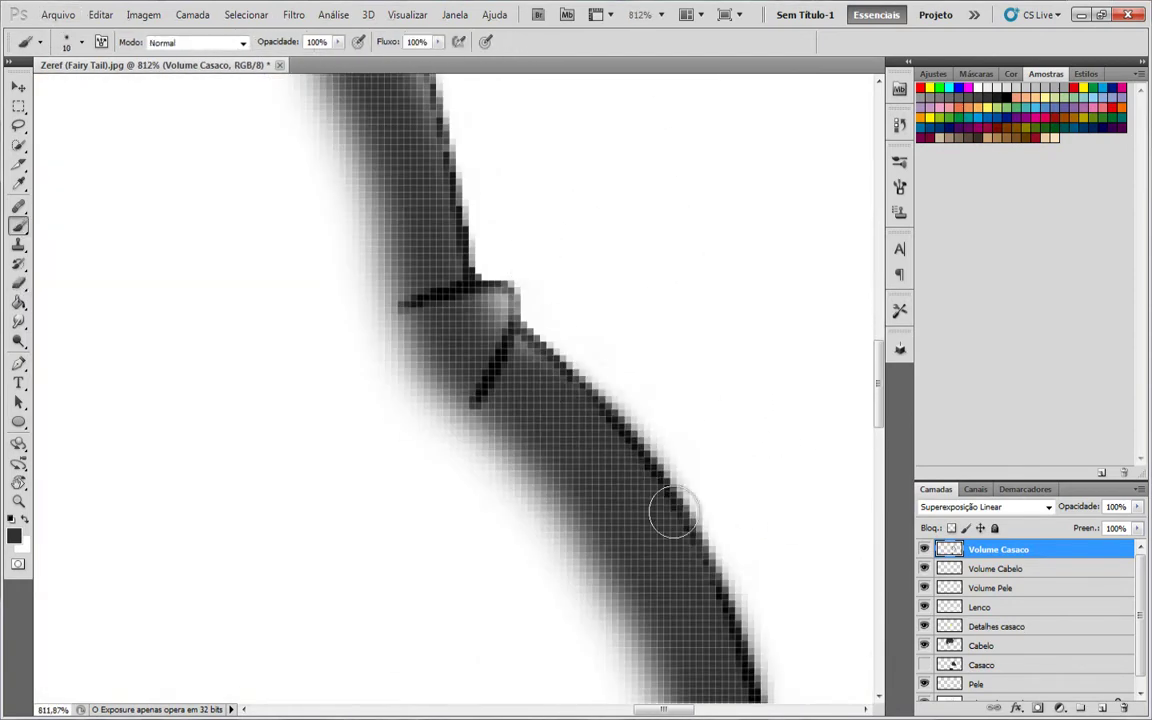
# Paint a dark shadow along the coat's lower edge above the scarf, from the last button to the back outline, with a size 20 brush.
pyautogui.scroll(-5, 672, 512)
pyautogui.scroll(3, 487, 508)
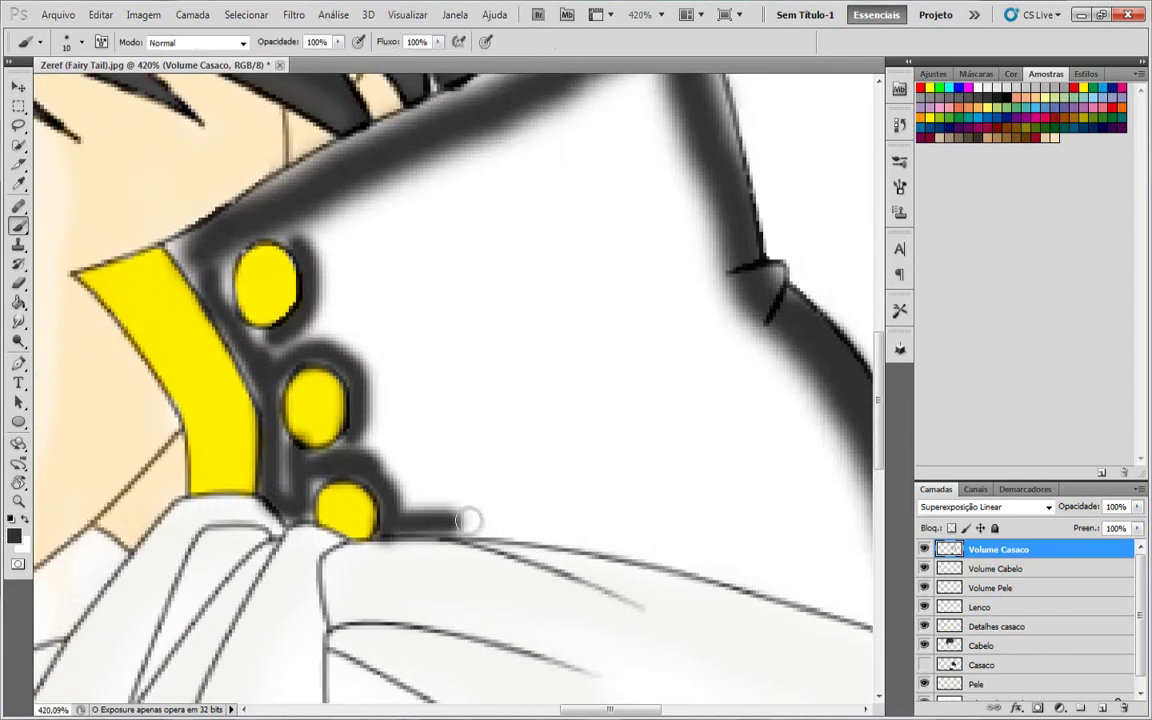
pyautogui.moveTo(469, 521); pyautogui.dragTo(585, 537)
pyautogui.scroll(-1, 575, 500)
pyautogui.press(']')
pyautogui.press(']')
pyautogui.moveTo(405, 474)
pyautogui.mouseDown()
pyautogui.moveTo(632, 492)
pyautogui.moveTo(868, 555)
pyautogui.mouseUp()
pyautogui.hscroll(3, 800, 553)
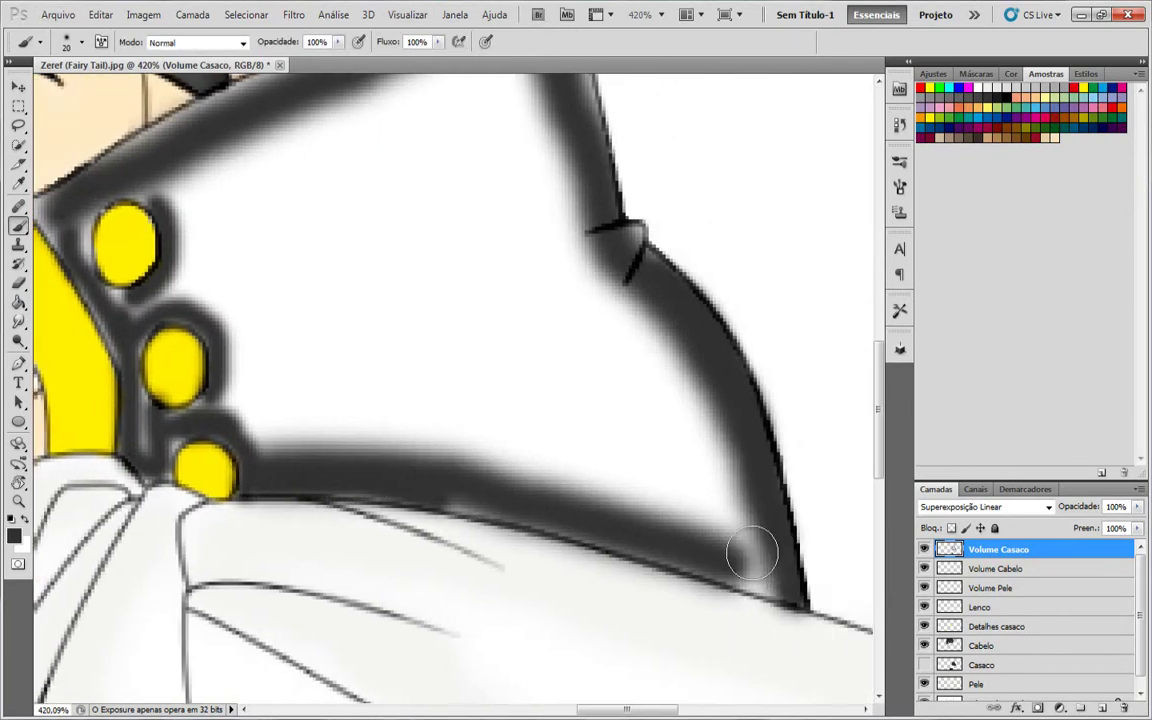
pyautogui.moveTo(396, 458)
pyautogui.mouseDown()
pyautogui.moveTo(707, 566)
pyautogui.moveTo(738, 558)
pyautogui.mouseUp()
# Trace the scarf's upper edge with the Pen tool, enclose the shading spilled below it, and turn the path into a selection.
pyautogui.scroll(3, 413, 571)
pyautogui.press('p')
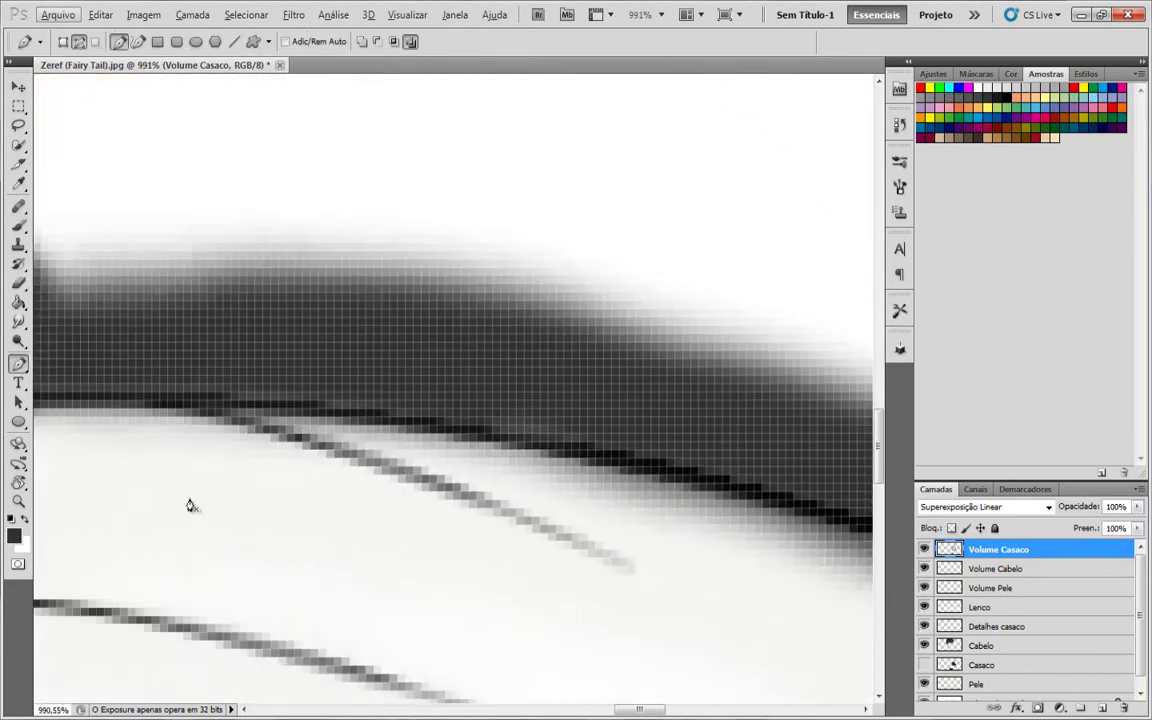
pyautogui.hscroll(-3, 190, 504)
pyautogui.click(202, 400)
pyautogui.hscroll(1, 627, 426)
pyautogui.click(591, 431)
pyautogui.hscroll(5, 686, 500)
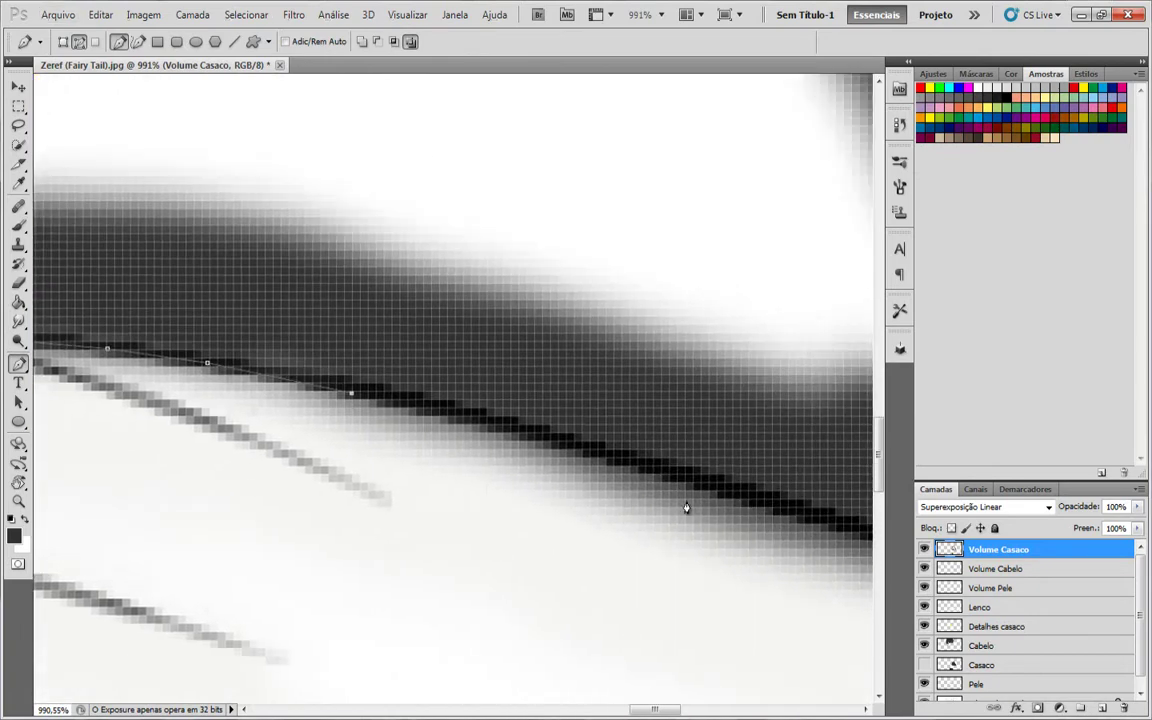
pyautogui.click(690, 488)
pyautogui.click(733, 486)
pyautogui.hscroll(3, 760, 555)
pyautogui.click(647, 424)
pyautogui.scroll(-3, 713, 485)
pyautogui.click(758, 502)
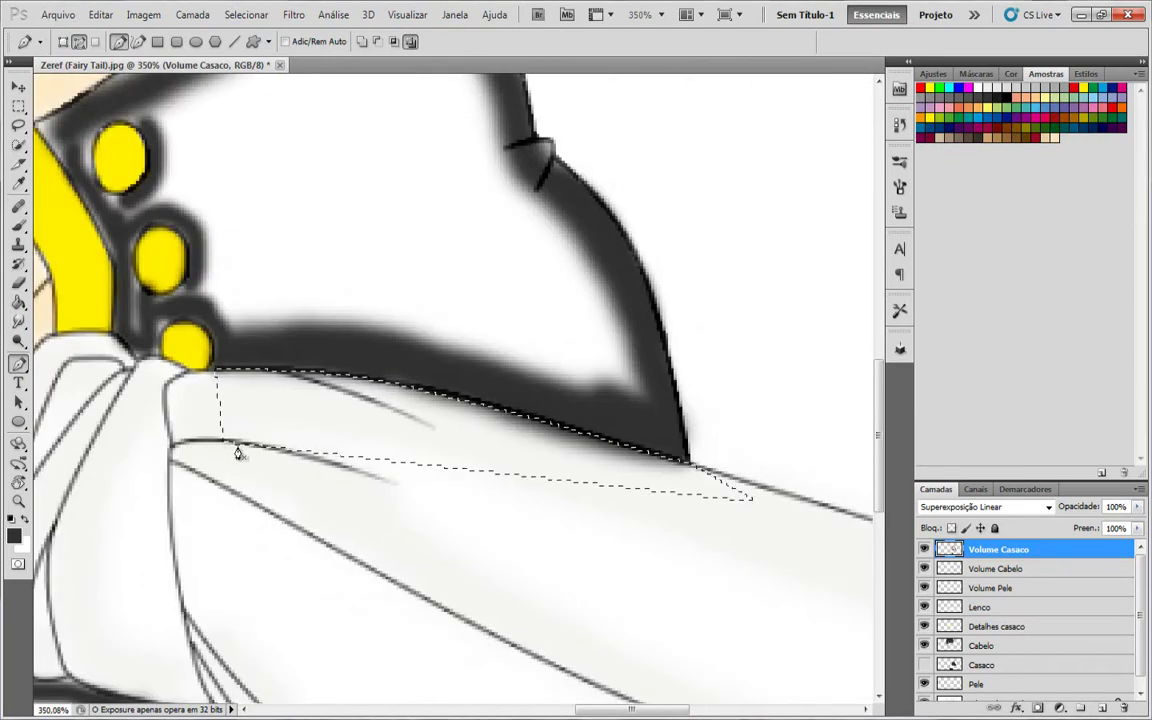
# Erase the coat shading inside the selection on the scarf with a size 80 eraser and deselect.
pyautogui.press('e')
pyautogui.moveTo(329, 427); pyautogui.dragTo(640, 500)
pyautogui.scroll(-3, 850, 628)
pyautogui.hotkey('ctrl', 'd')
pyautogui.scroll(3, 834, 620)
pyautogui.scroll(4, 240, 425)
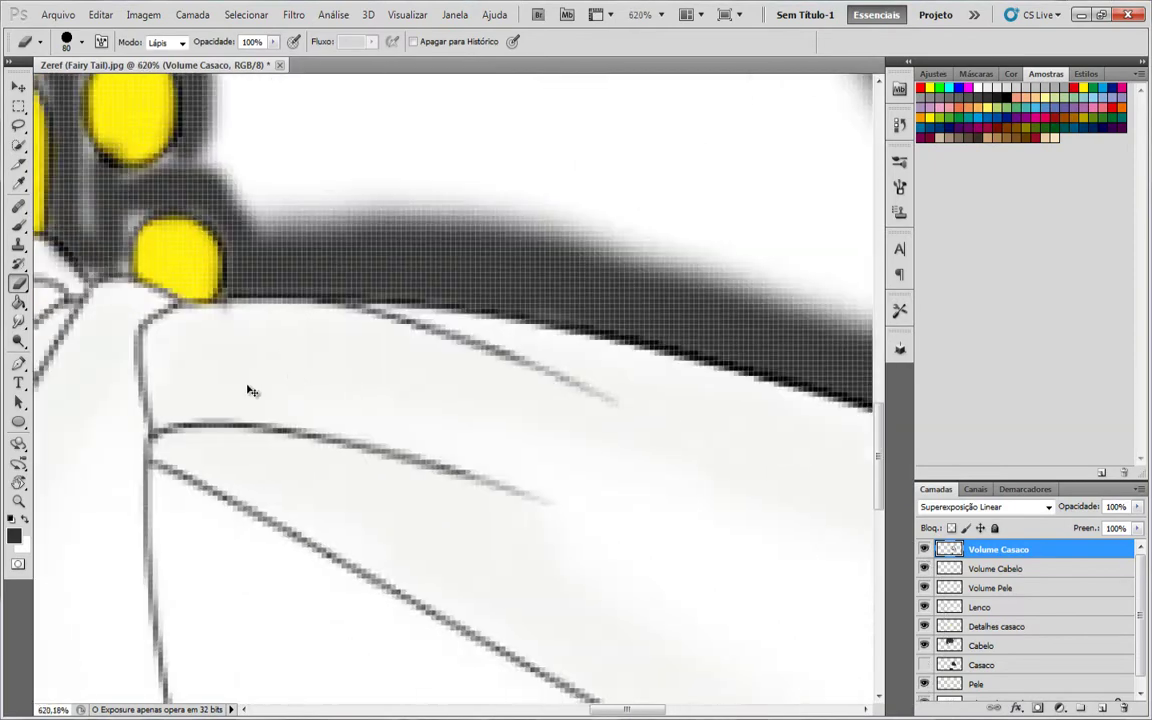
# Fill the gaps in the shadow between the yellow collar trim and the buttons with the brush at sizes 15 and 10.
pyautogui.hscroll(-3, 252, 388)
pyautogui.scroll(4, 278, 320)
pyautogui.press('[')
pyautogui.press('[')
pyautogui.press('[')
pyautogui.press('[')
pyautogui.press('[')
pyautogui.press('[')
pyautogui.press('[')
pyautogui.press('[')
pyautogui.press('[')
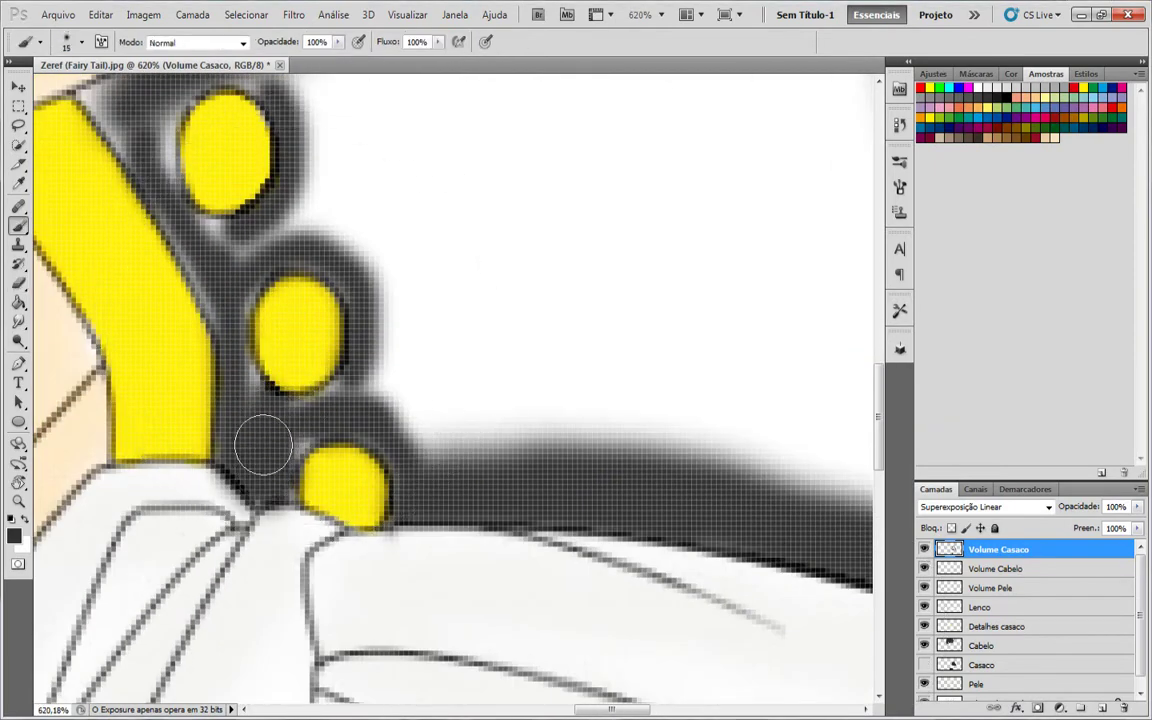
pyautogui.scroll(4, 247, 395)
pyautogui.press('[')
pyautogui.moveTo(230, 385); pyautogui.dragTo(193, 316)
pyautogui.scroll(3, 180, 290)
pyautogui.moveTo(151, 190); pyautogui.dragTo(170, 337)
pyautogui.scroll(-3, 170, 337)
pyautogui.scroll(2, 130, 300)
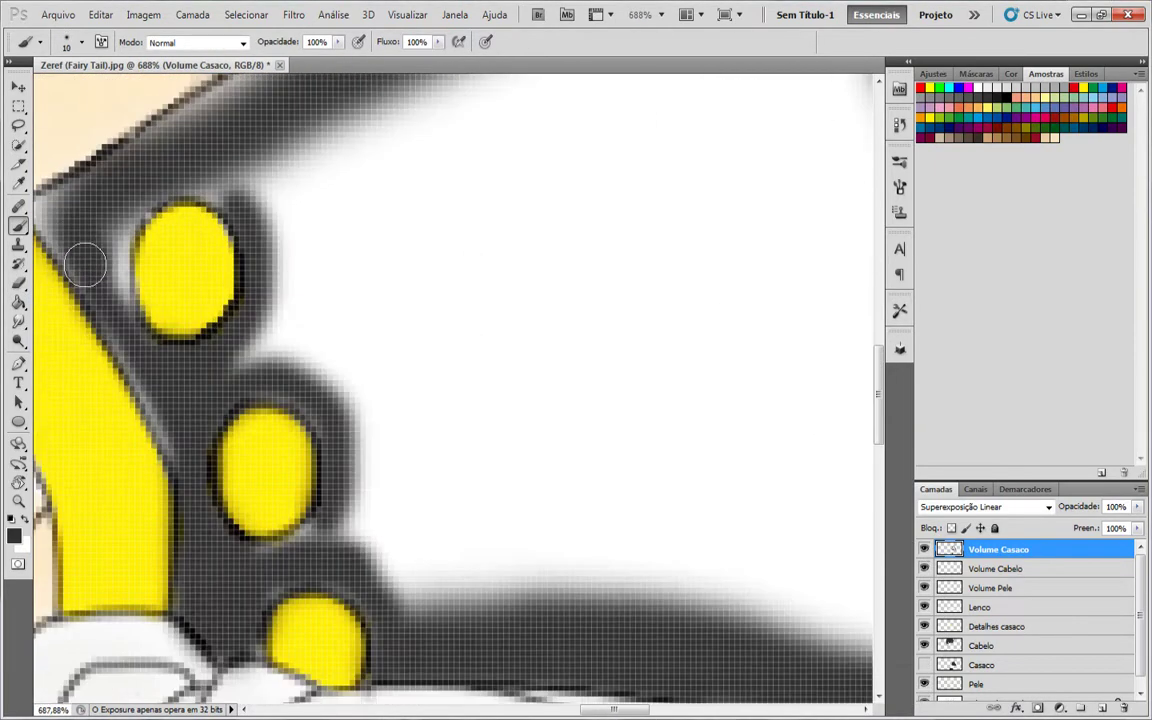
pyautogui.scroll(2, 187, 457)
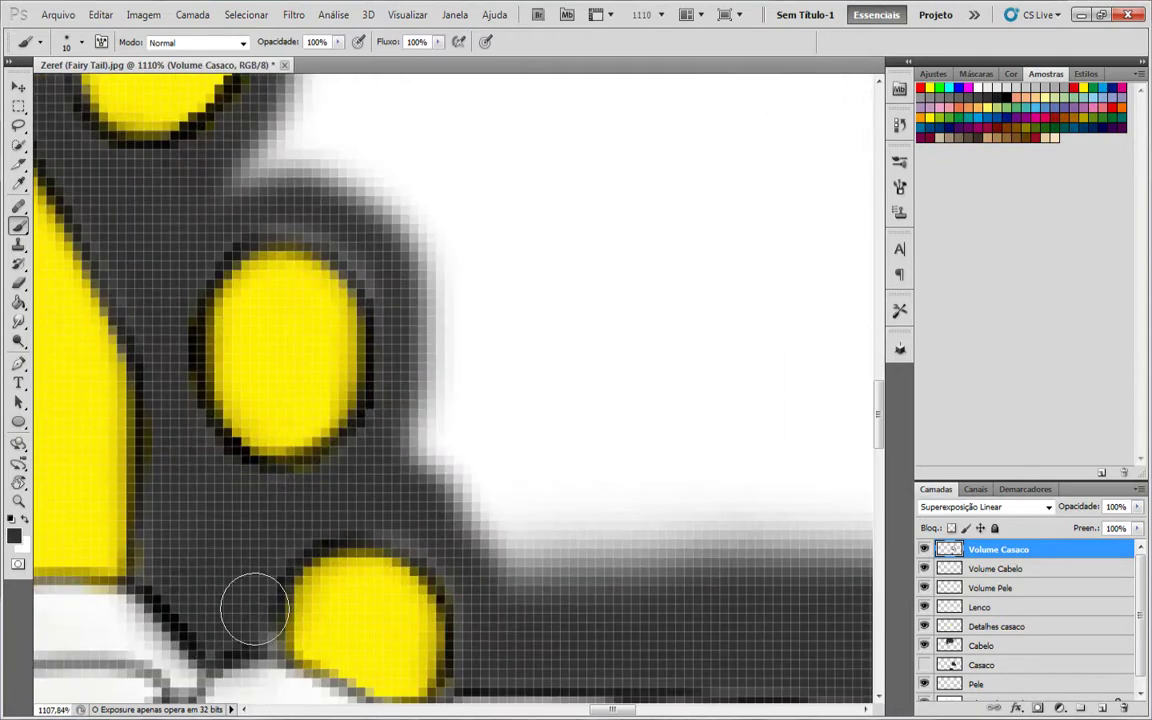
# Fill the remaining gap in the shadow at the collar's front corner with a size 8 brush.
pyautogui.scroll(-4, 254, 609)
pyautogui.press('[')
pyautogui.press('[')
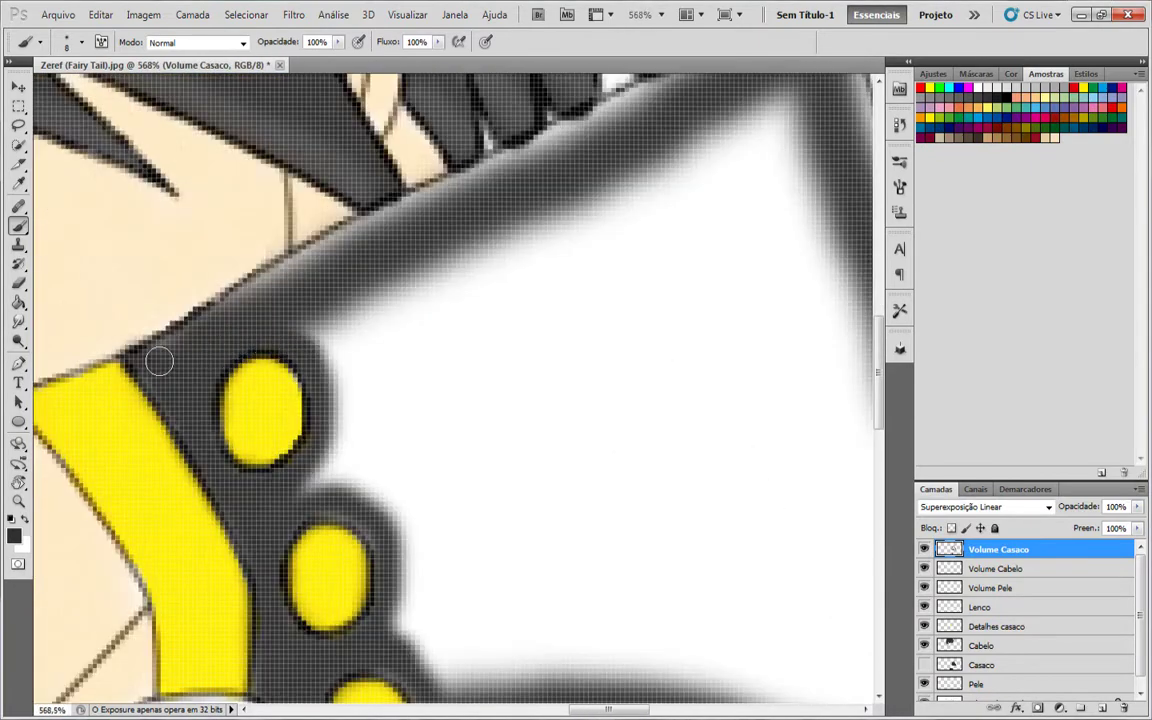
pyautogui.scroll(-3, 159, 360)
# Erase the dark shading overlapping the top yellow button with a size 8 eraser and show the "Casaco" layer again.
pyautogui.scroll(6, 280, 420)
pyautogui.press('e')
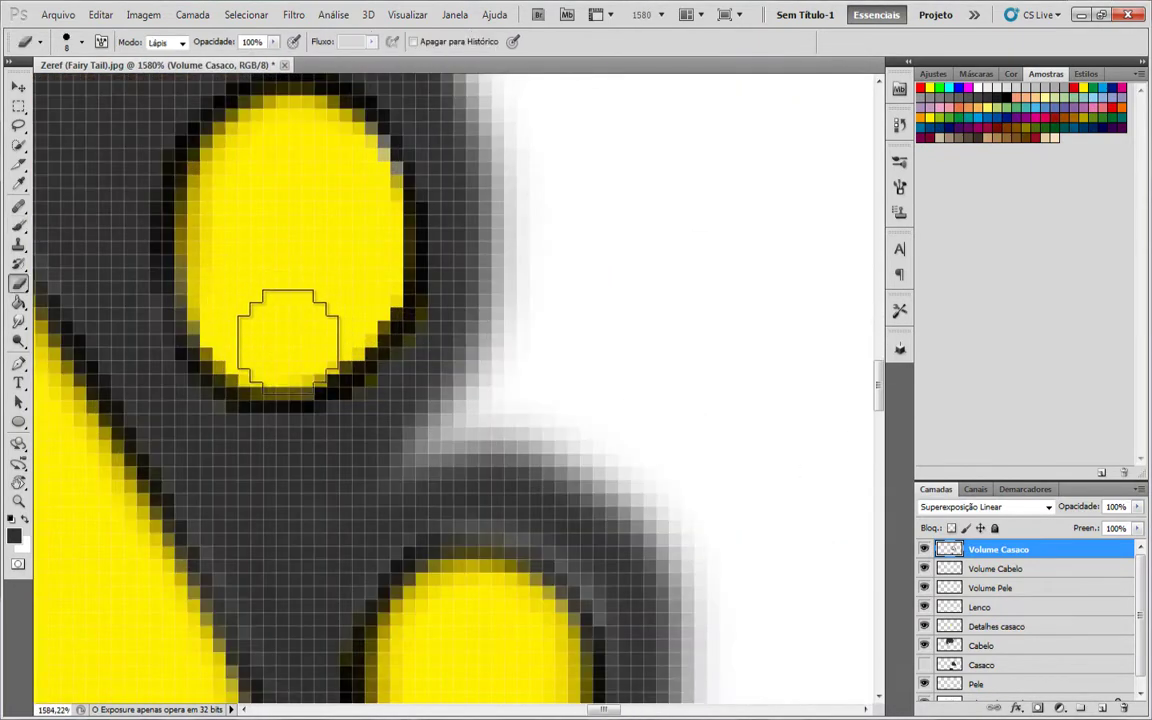
pyautogui.moveTo(288, 342); pyautogui.dragTo(309, 154)
pyautogui.scroll(-10, 309, 154)
pyautogui.click(924, 665)
pyautogui.scroll(3, 645, 490)
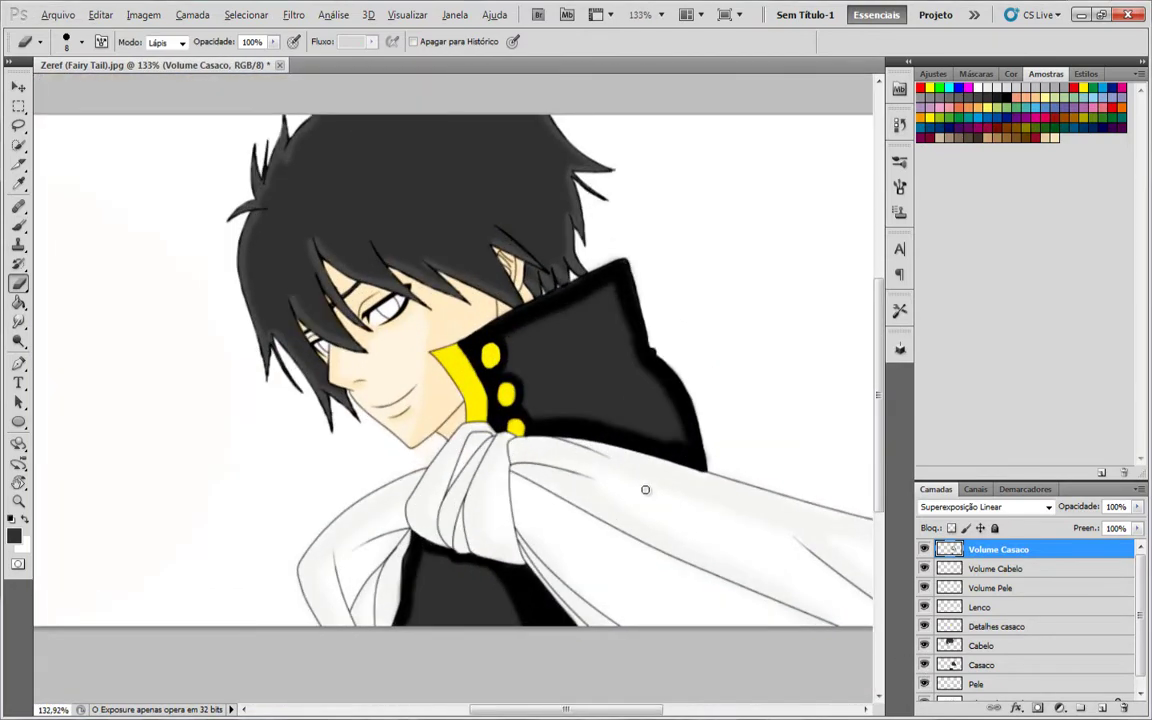
pyautogui.scroll(4, 645, 489)
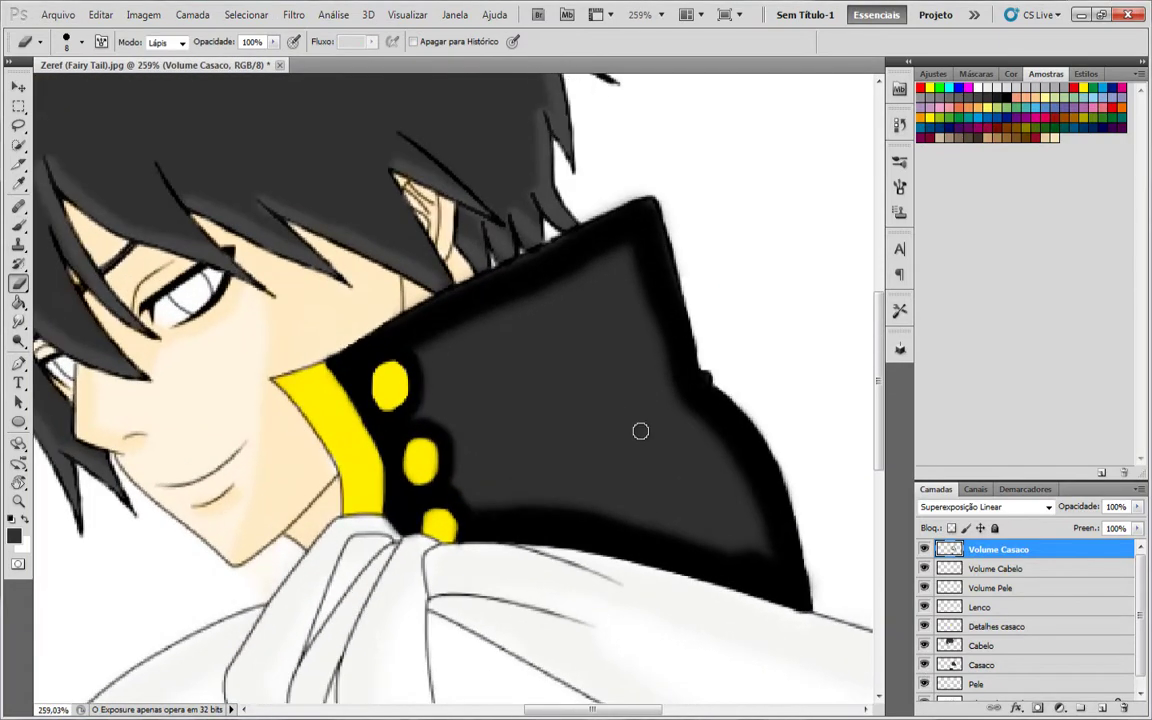
pyautogui.scroll(-5, 640, 431)
# Add a layer named "Olhos" above "Volume Casaco" in Superexposição Linear mode.
pyautogui.hotkey('ctrl', 'shift', 'n')
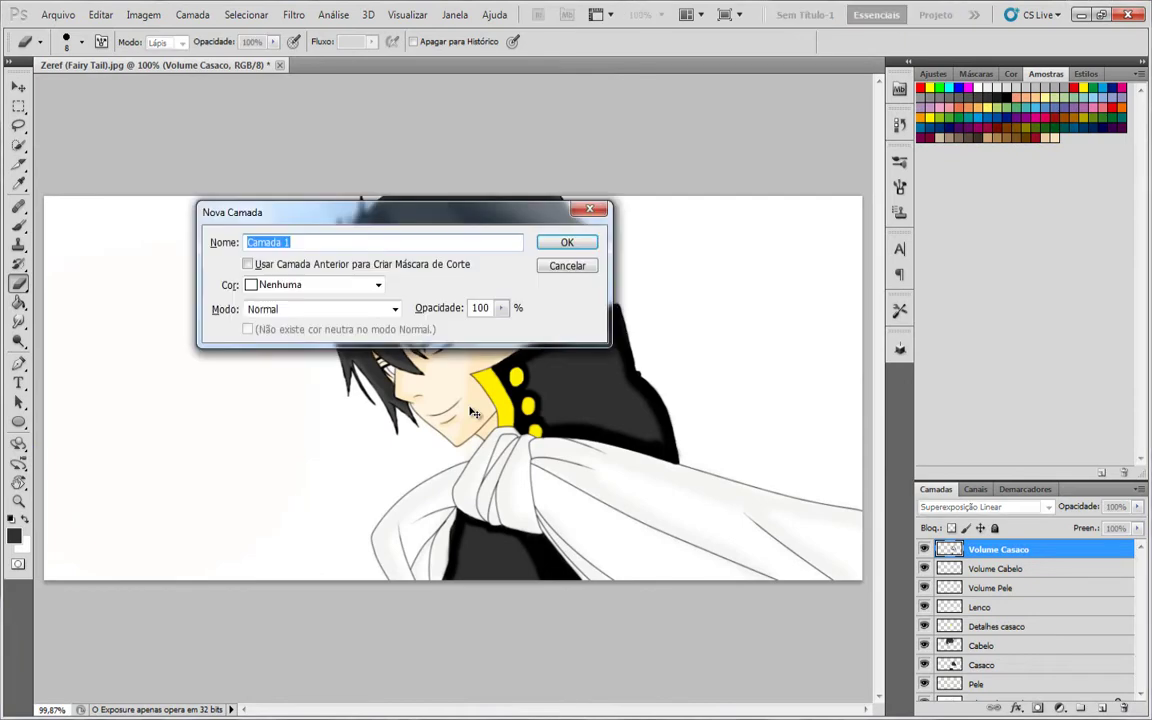
pyautogui.write('Olhos')
pyautogui.click(394, 309)
pyautogui.click(298, 407)
pyautogui.click(567, 242)
pyautogui.scroll(13, 545, 380)
pyautogui.scroll(-2, 532, 455)
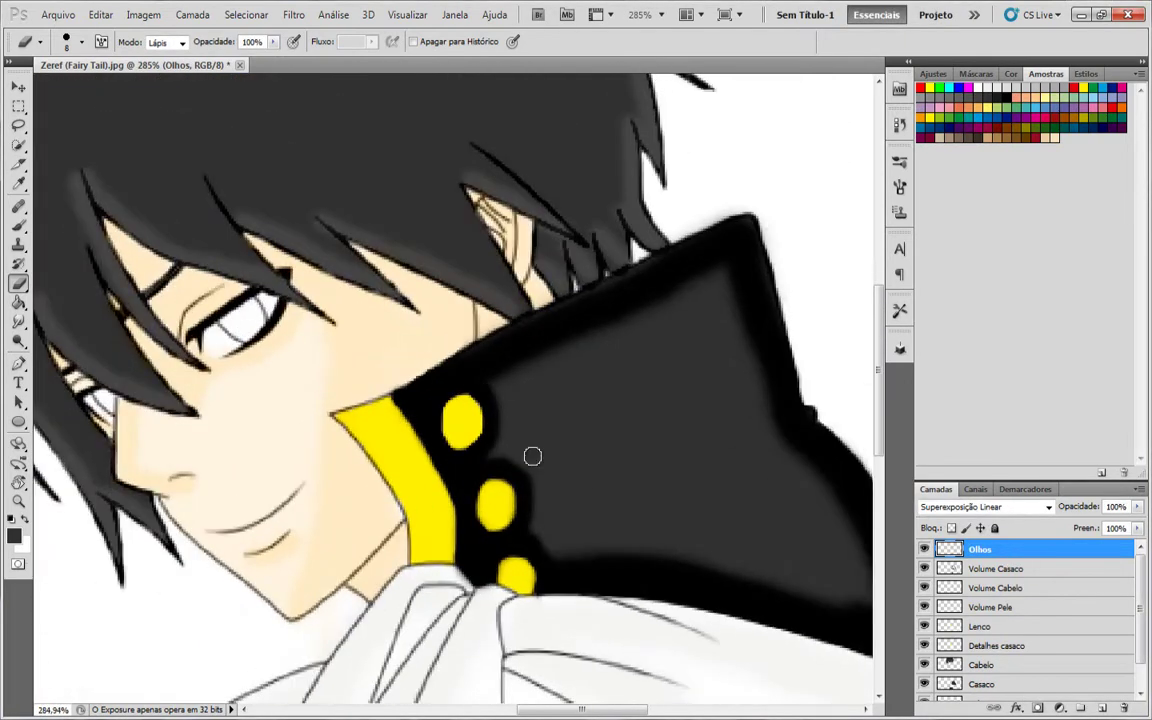
# Add a layer named "VOlume Detalhes" above "Olhos" in Superexposição Linear mode.
pyautogui.hotkey('ctrl', 'shift', 'n')
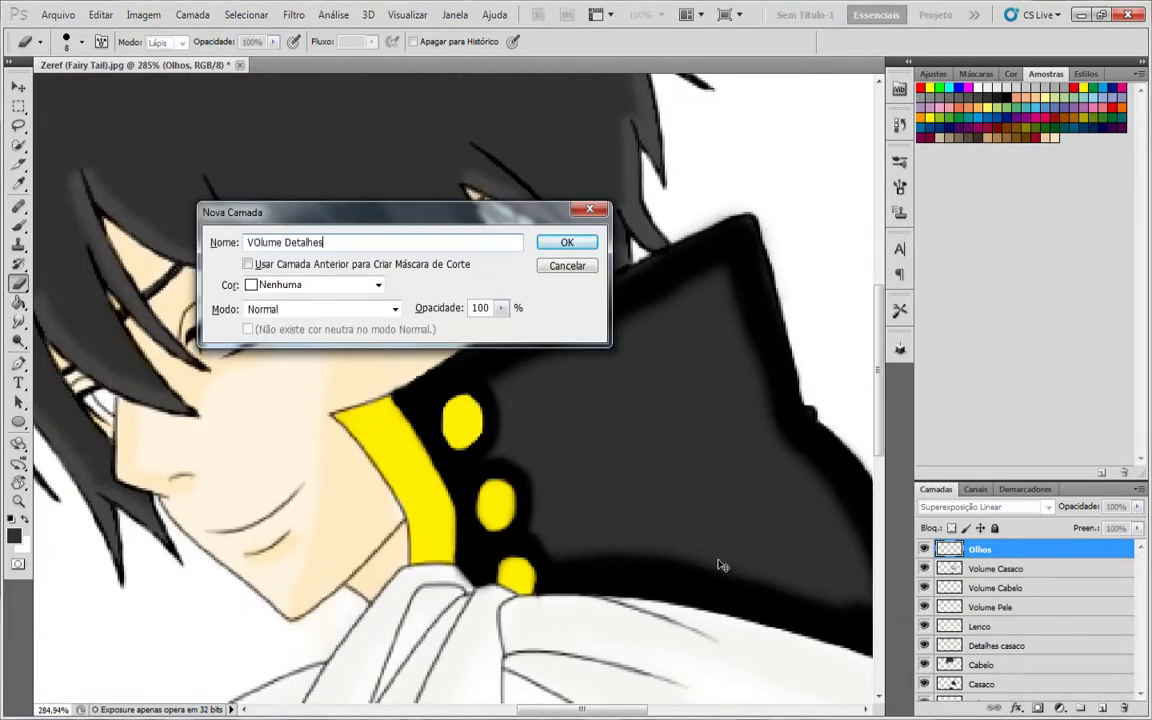
pyautogui.click(394, 309)
pyautogui.click(298, 407)
pyautogui.click(567, 242)
# Paint deeper yellow shading along the collar trim and over the buttons, using the sampled yellow and a size 8 brush.
pyautogui.scroll(5, 460, 515)
pyautogui.press('b')
pyautogui.keyDown('alt'); pyautogui.click(396, 484); pyautogui.keyUp('alt')
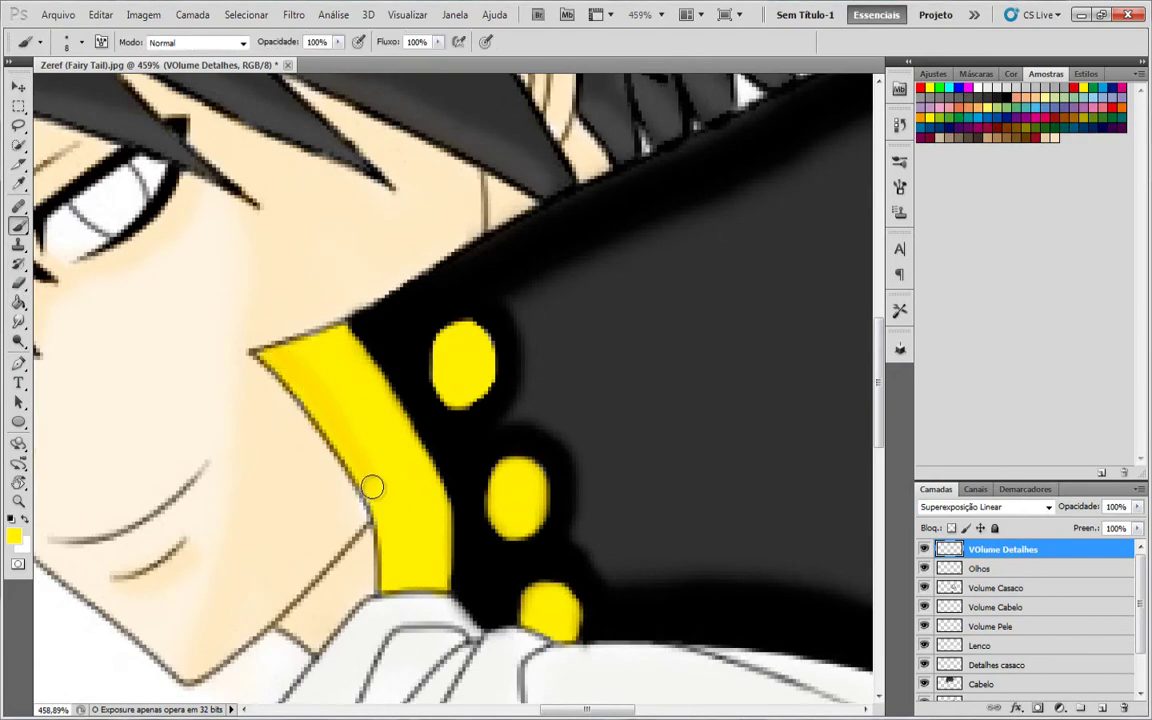
pyautogui.scroll(-2, 371, 487)
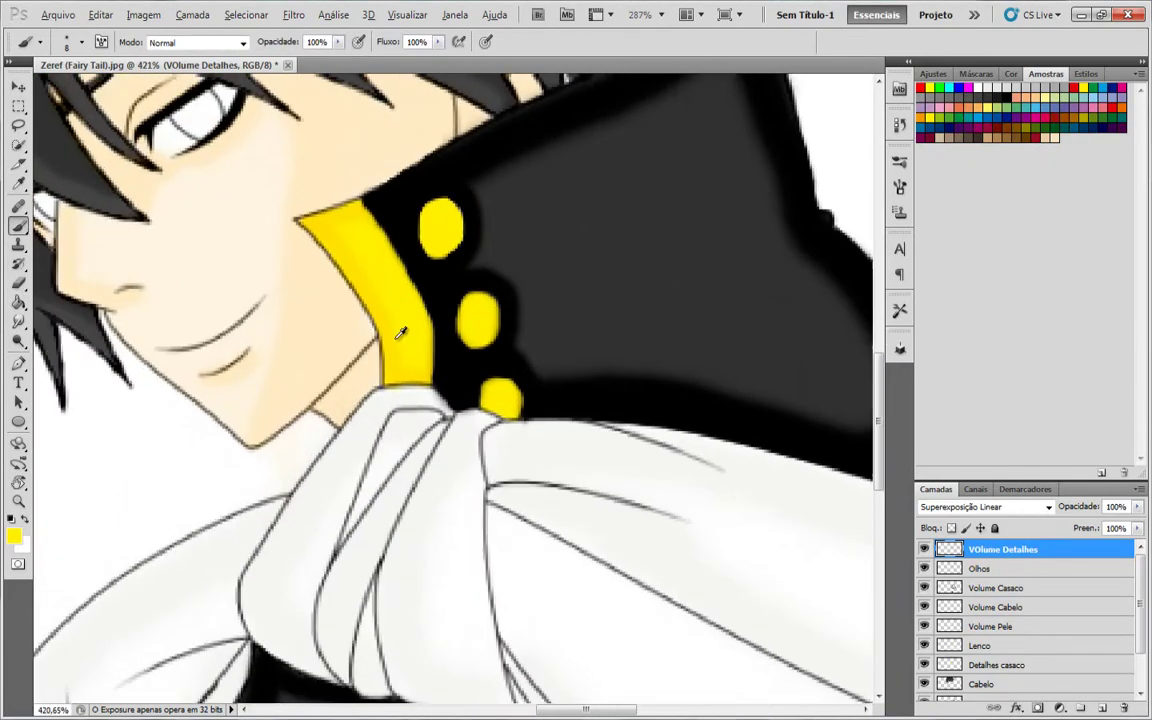
pyautogui.scroll(5, 553, 352)
pyautogui.scroll(-2, 612, 514)
pyautogui.scroll(3, 506, 447)
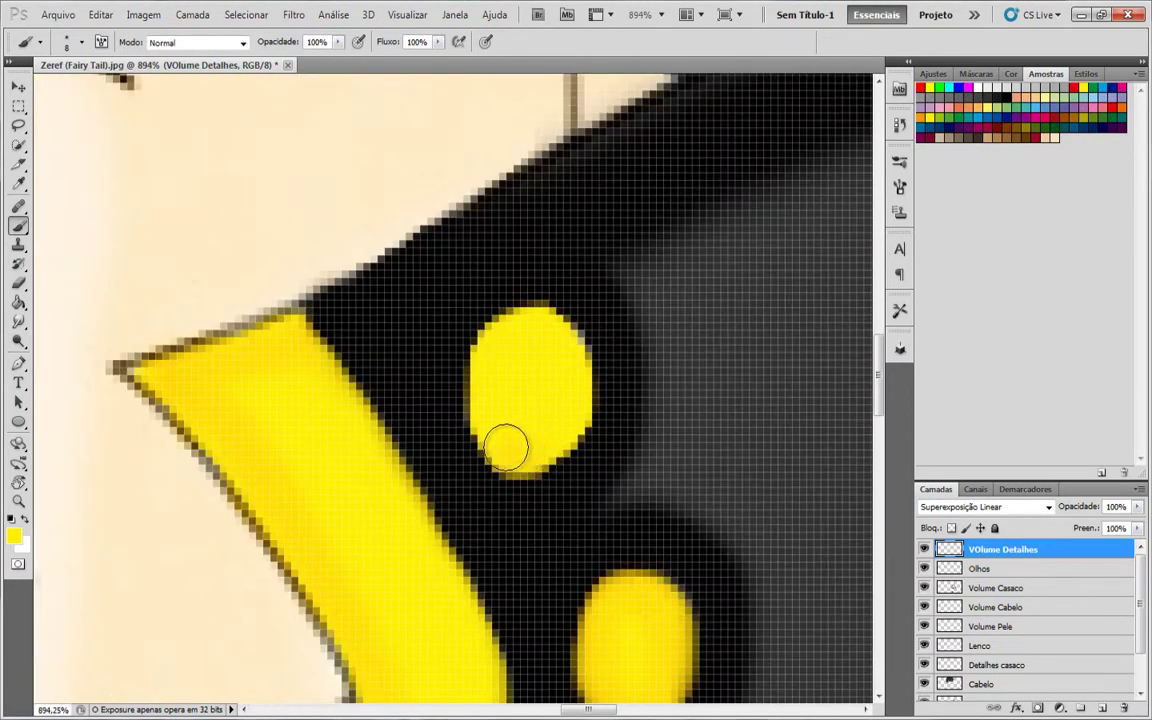
pyautogui.scroll(-5, 532, 437)
# On the "Olhos" layer, paint the near eye's iris with the sampled dark grey and a size 8 brush.
pyautogui.hotkey('alt', '[')
pyautogui.scroll(3, 852, 480)
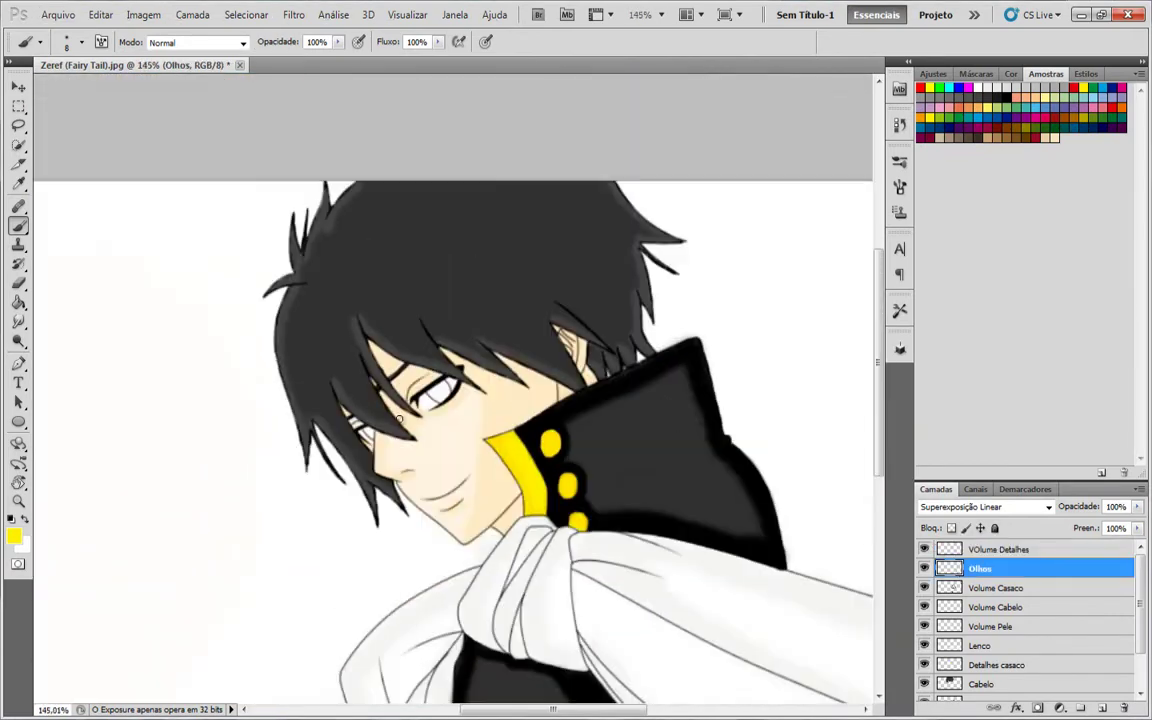
pyautogui.keyDown('alt'); pyautogui.click(780, 512); pyautogui.keyUp('alt')
pyautogui.scroll(5, 500, 415)
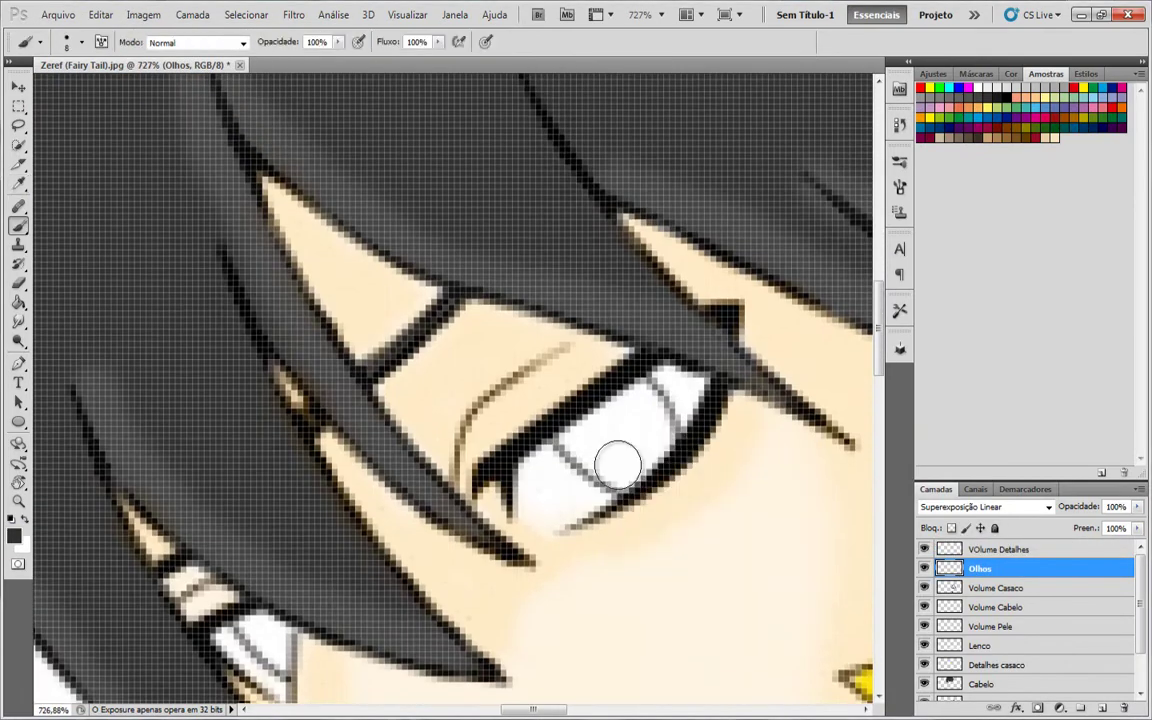
pyautogui.scroll(2, 595, 448)
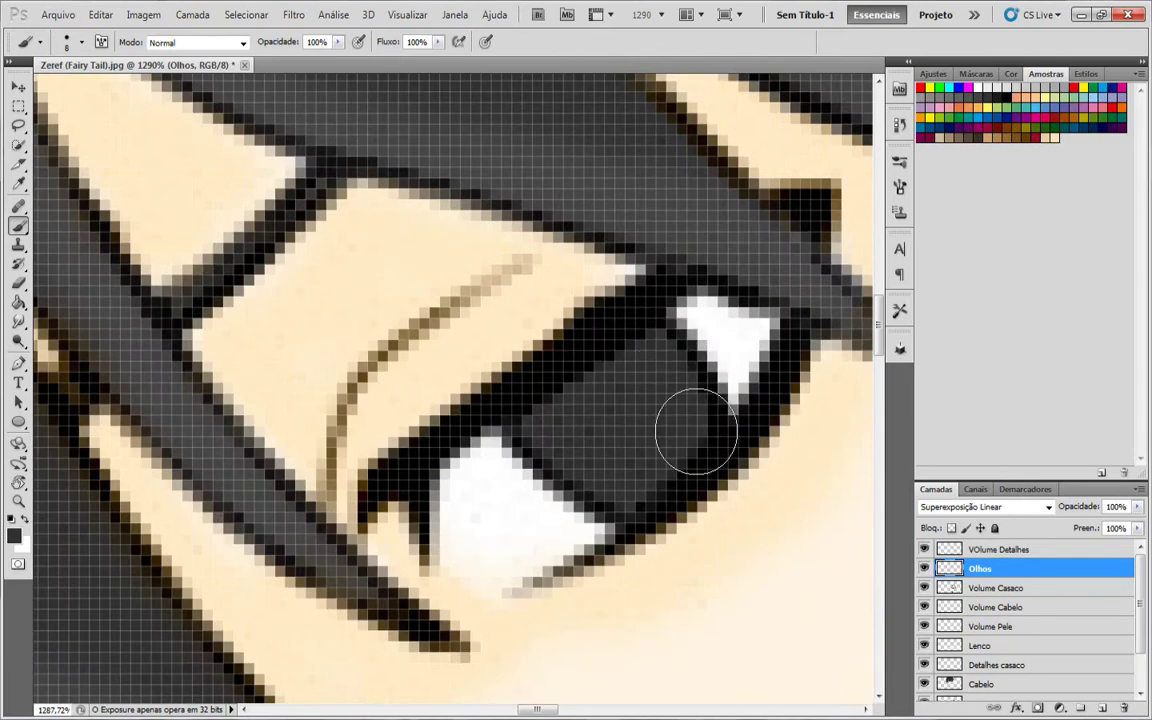
# Paint the iris of the partly hidden far eye dark grey with brush sizes 2 and 4.
pyautogui.scroll(-2, 684, 448)
pyautogui.scroll(1, 649, 405)
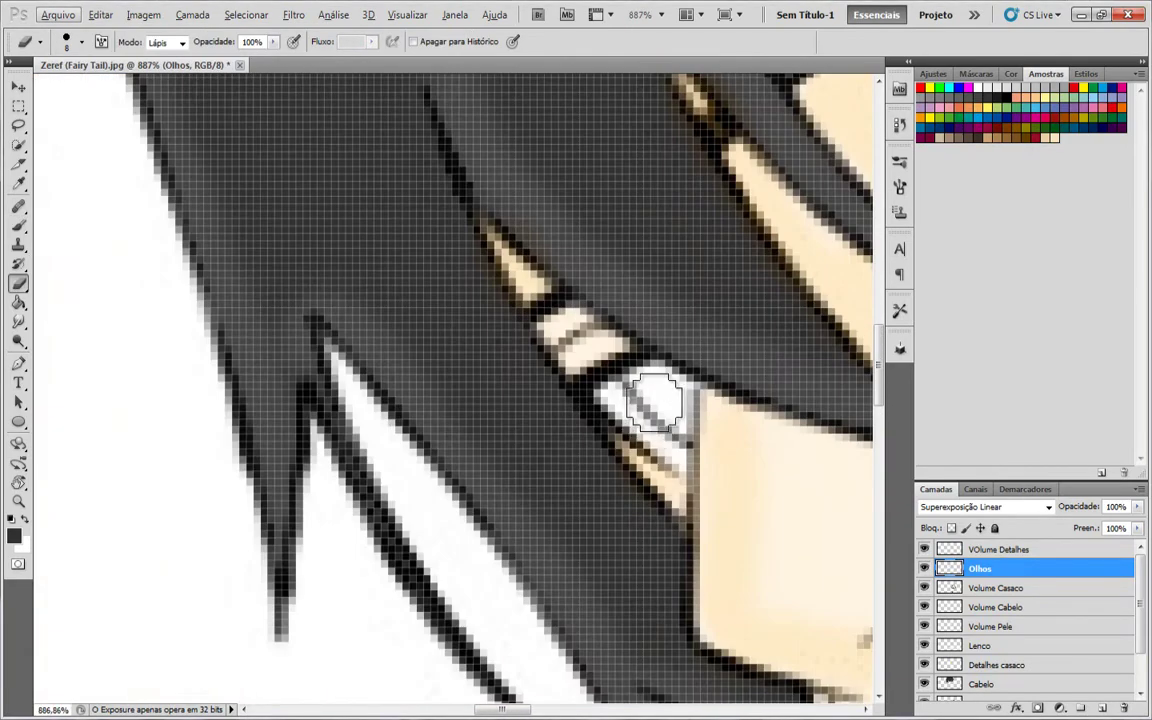
pyautogui.scroll(2, 655, 397)
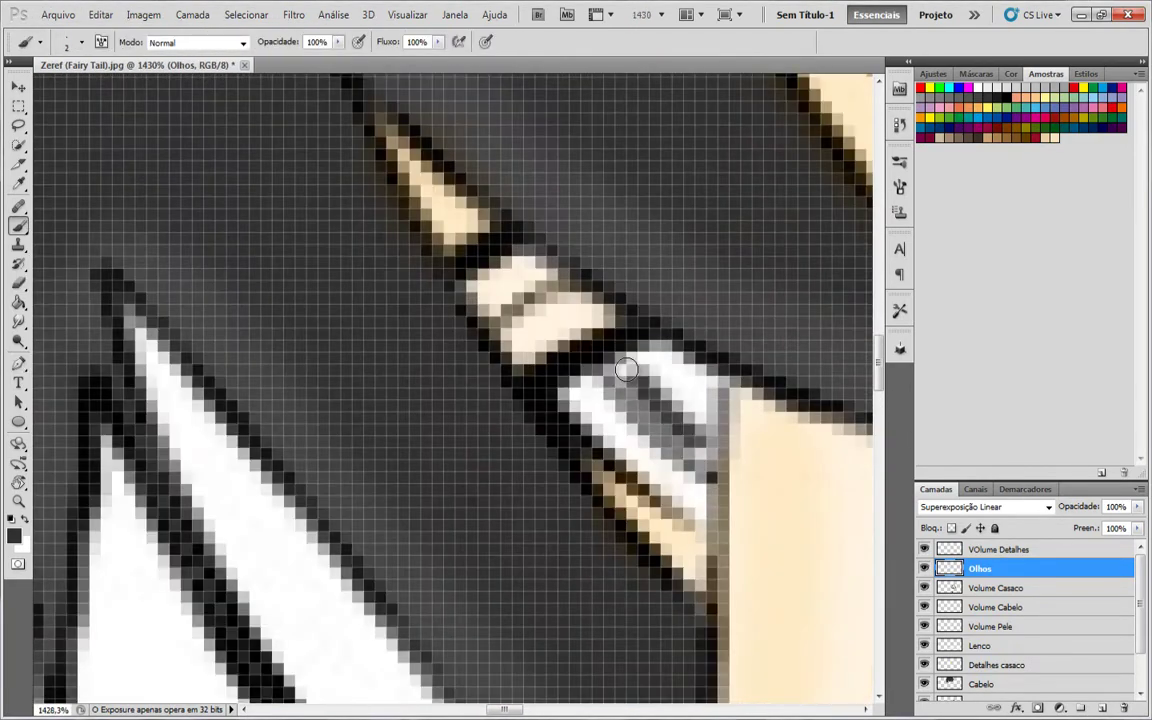
pyautogui.scroll(-3, 690, 380)
pyautogui.scroll(3, 707, 383)
pyautogui.scroll(-4, 743, 455)
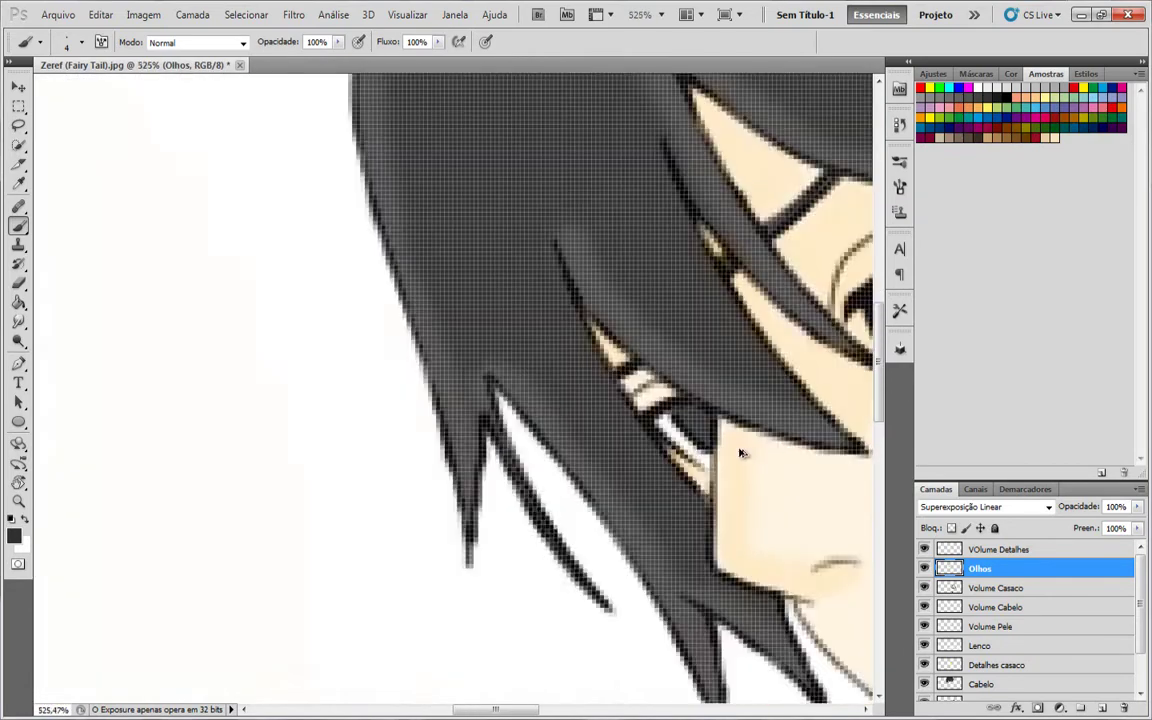
pyautogui.scroll(3, 735, 448)
pyautogui.scroll(2, 733, 447)
# Undo the last stroke on the far eye and finish its iris with a size 3 brush.
pyautogui.hotkey('ctrl', 'z')
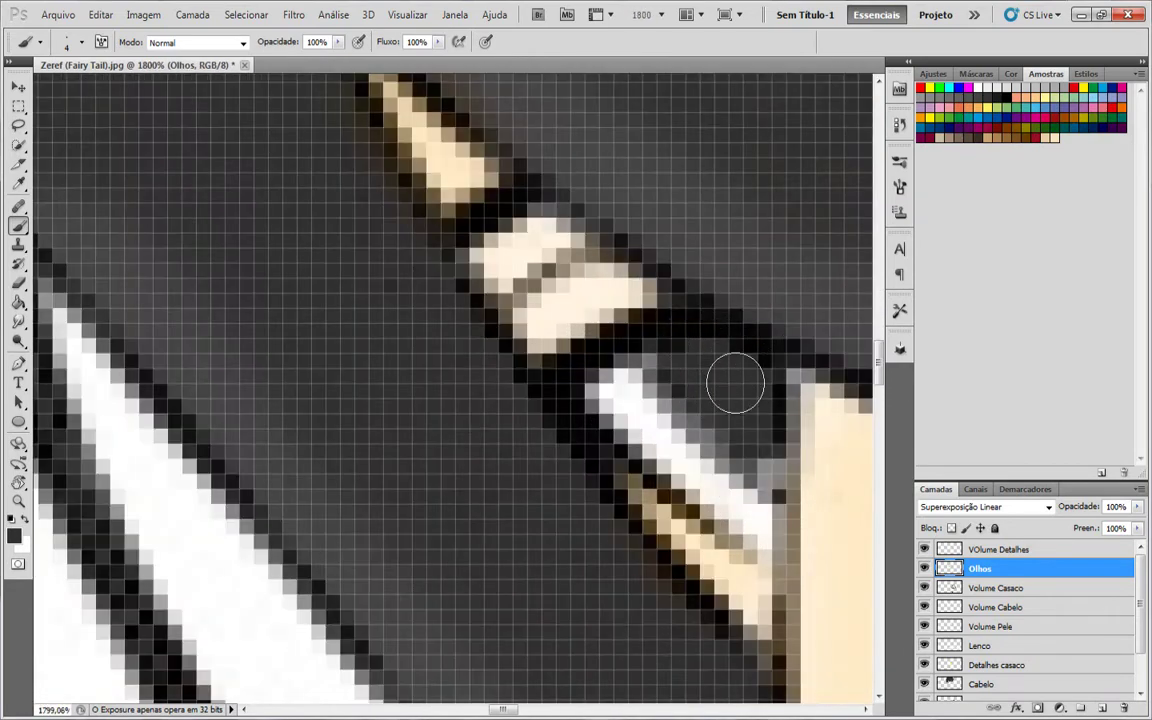
pyautogui.scroll(-2, 669, 368)
pyautogui.scroll(2, 660, 340)
pyautogui.scroll(-4, 650, 310)
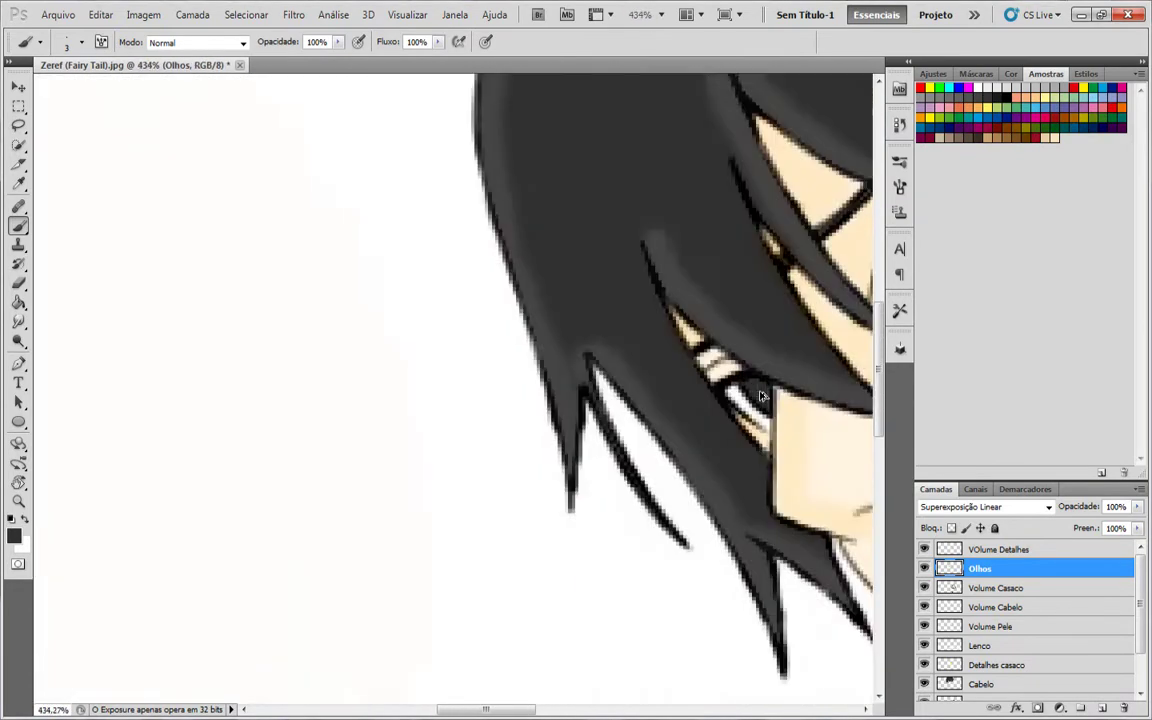
pyautogui.scroll(1, 673, 405)
pyautogui.scroll(-2, 673, 405)
# Add a layer named "Detalhe" above "Olhos" in Normal mode.
pyautogui.hotkey('ctrl', 'shift', 'n')
pyautogui.write('Detalhe')
pyautogui.press('Return')
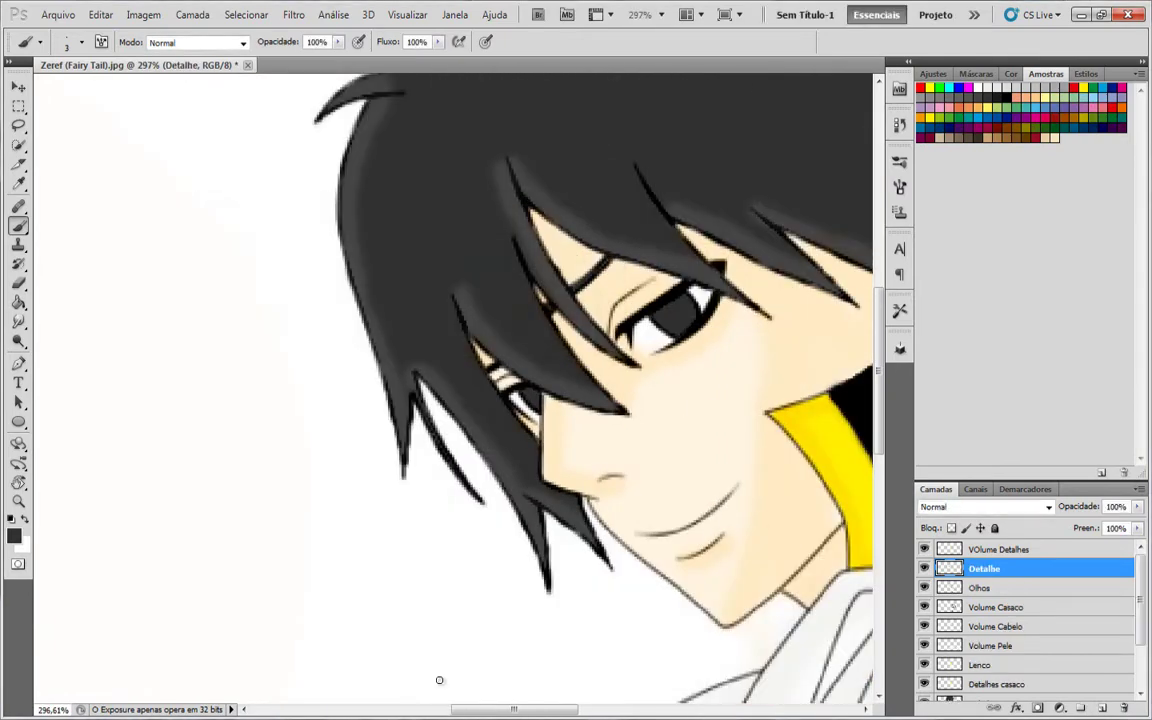
# Paint a small white highlight on each iris with a size 7 brush.
pyautogui.scroll(3, 336, 401)
pyautogui.scroll(1, 650, 446)
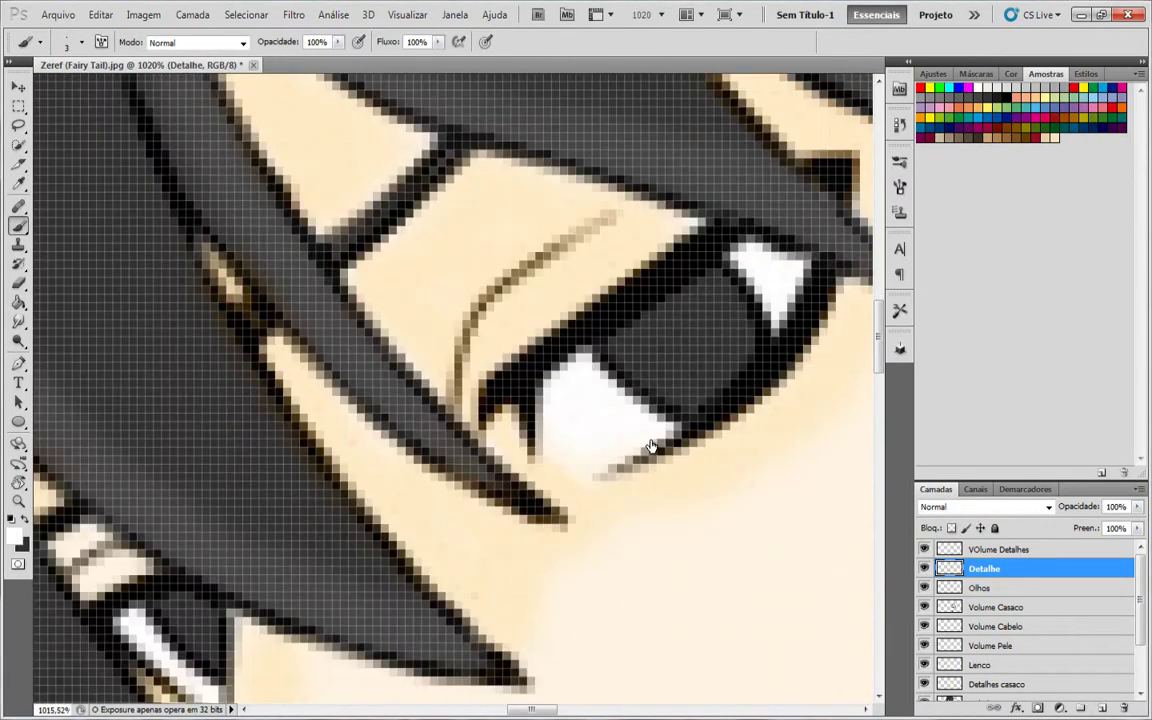
pyautogui.scroll(-2, 617, 345)
pyautogui.scroll(2, 453, 471)
pyautogui.scroll(-3, 470, 520)
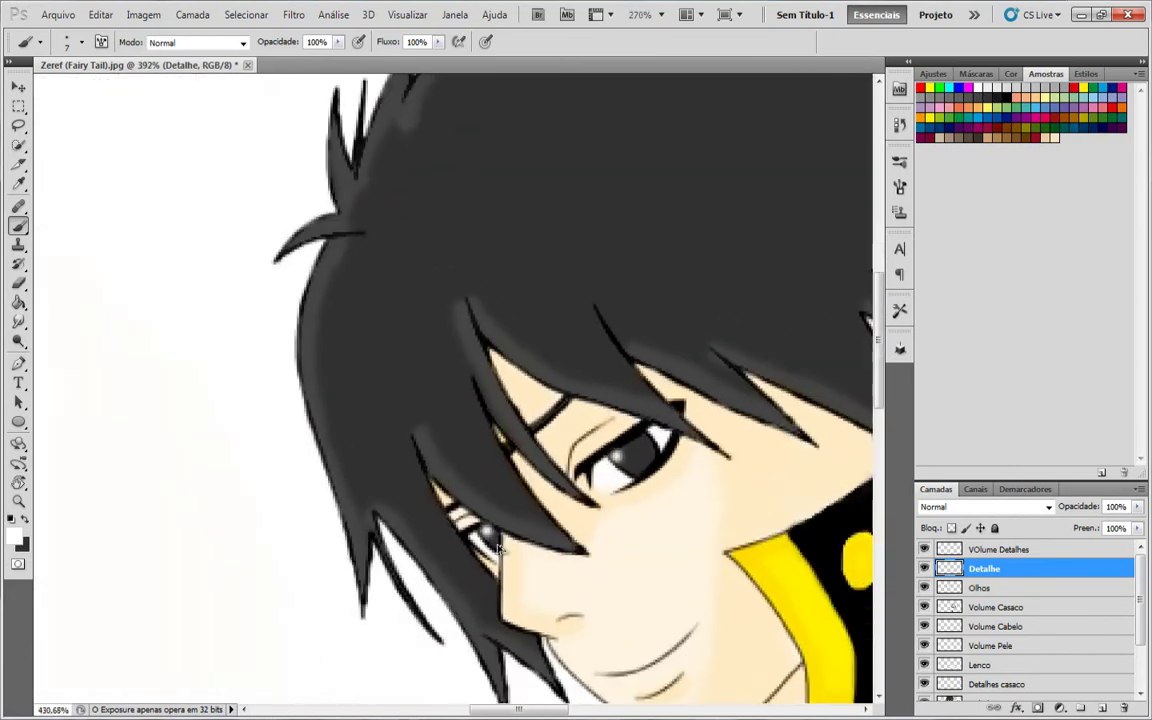
# Strengthen the white highlights in both eyes with a size 8 brush.
pyautogui.scroll(3, 494, 568)
pyautogui.scroll(-3, 494, 568)
pyautogui.scroll(2, 619, 397)
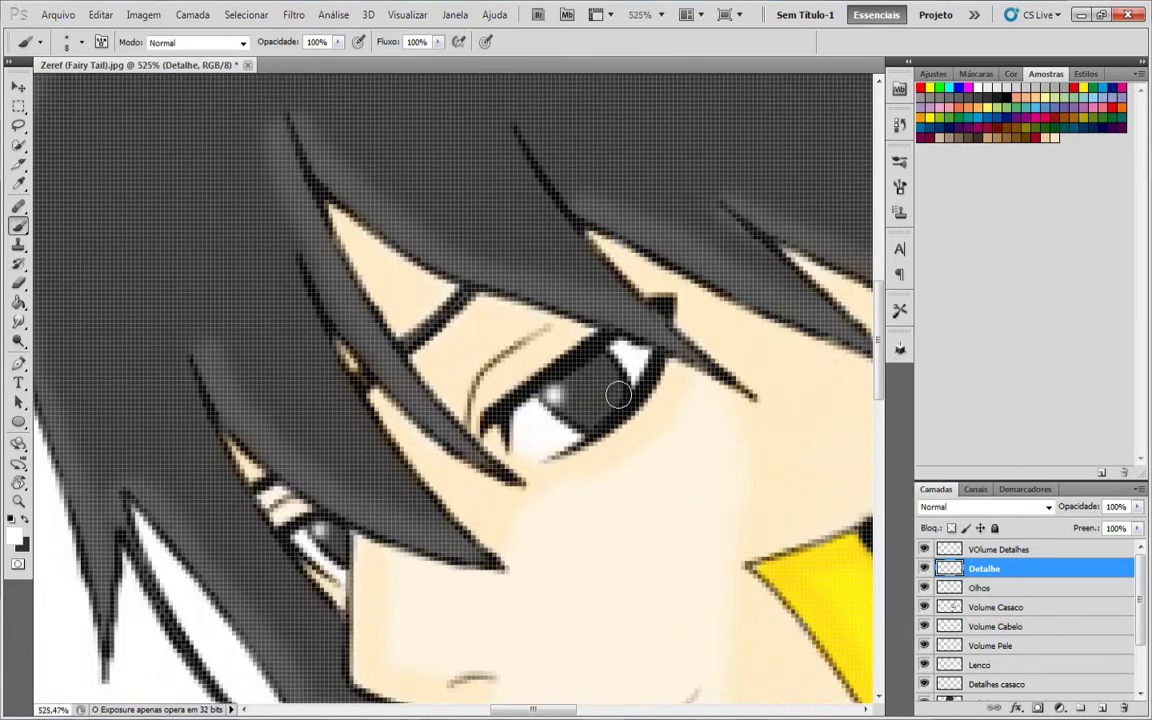
pyautogui.scroll(-3, 618, 397)
pyautogui.scroll(3, 608, 412)
pyautogui.scroll(-2, 598, 428)
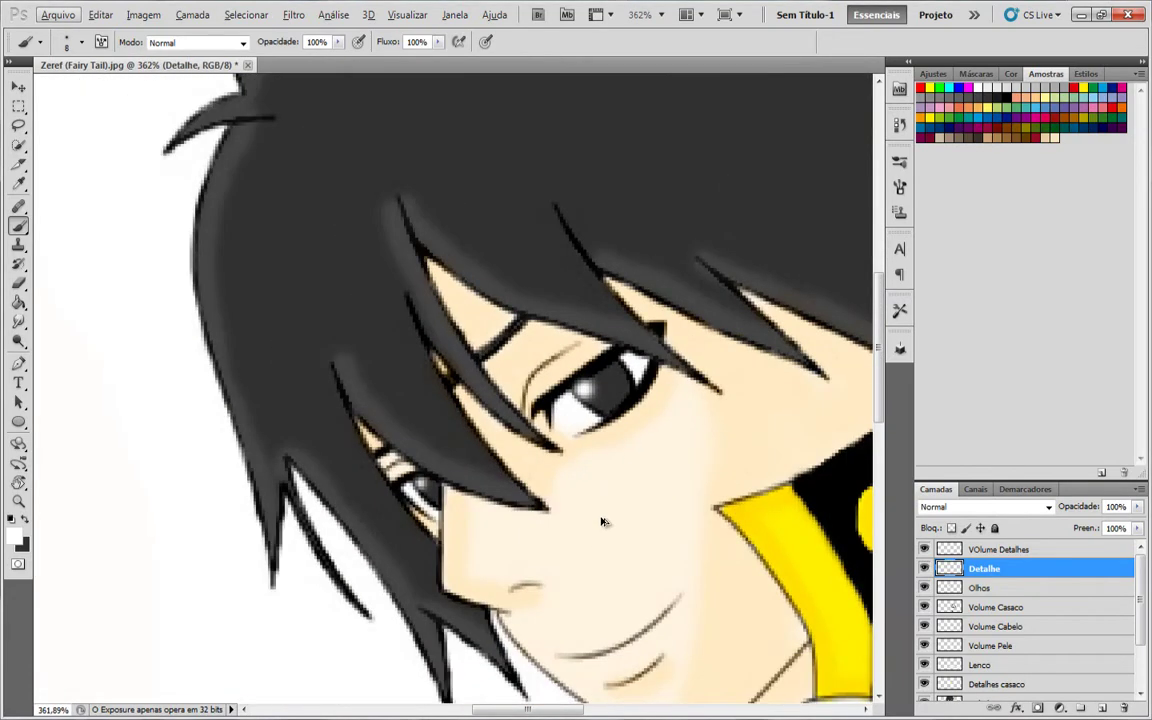
pyautogui.scroll(-3, 602, 521)
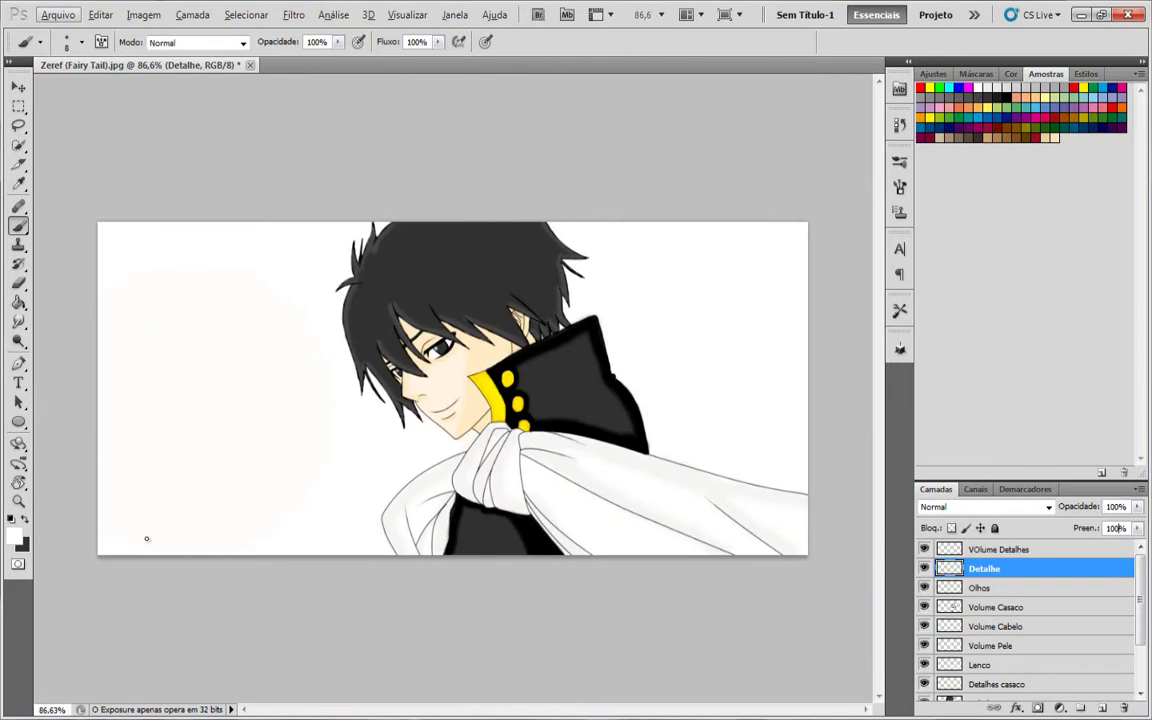
# Convert the background into the editable layer "Camada 0" and set the foreground colour to light grey dcdada.
pyautogui.scroll(-5, 960, 655)
pyautogui.doubleClick(992, 692)
pyautogui.press('Return')
pyautogui.click(15, 538)
pyautogui.click(322, 249)
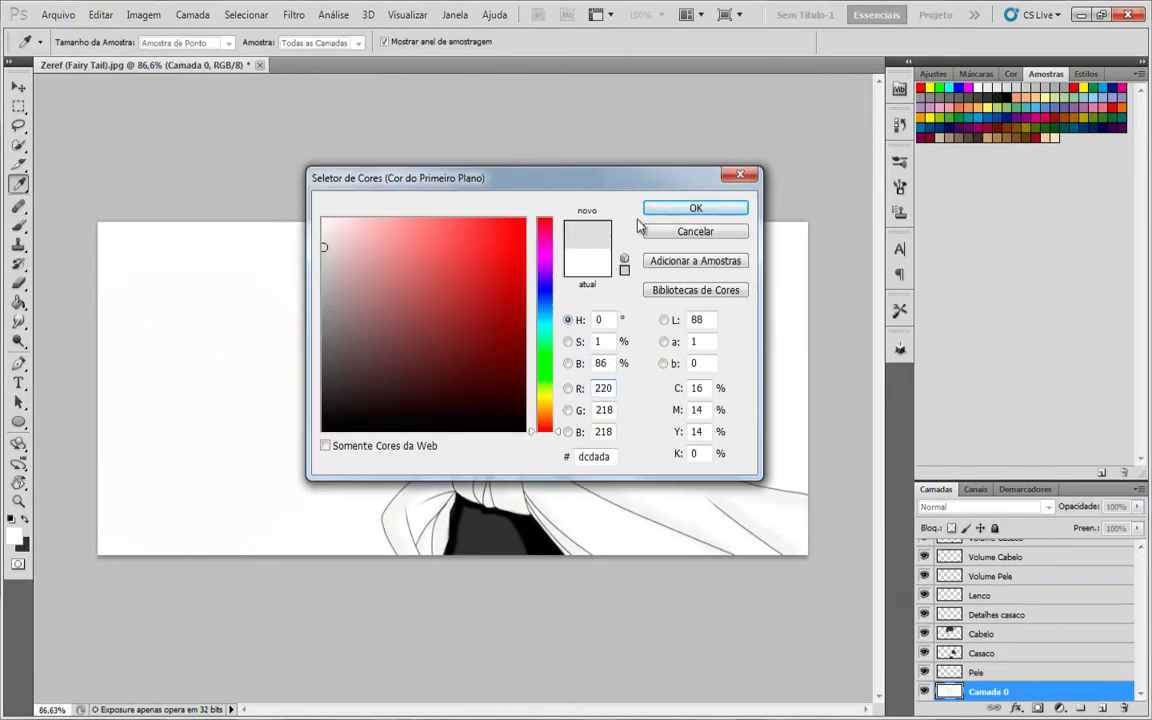
pyautogui.click(695, 208)
# Fill the background around the character and the small gaps between the hair strands with the light grey.
pyautogui.press('g')
pyautogui.scroll(5, 650, 300)
pyautogui.scroll(-2, 730, 345)
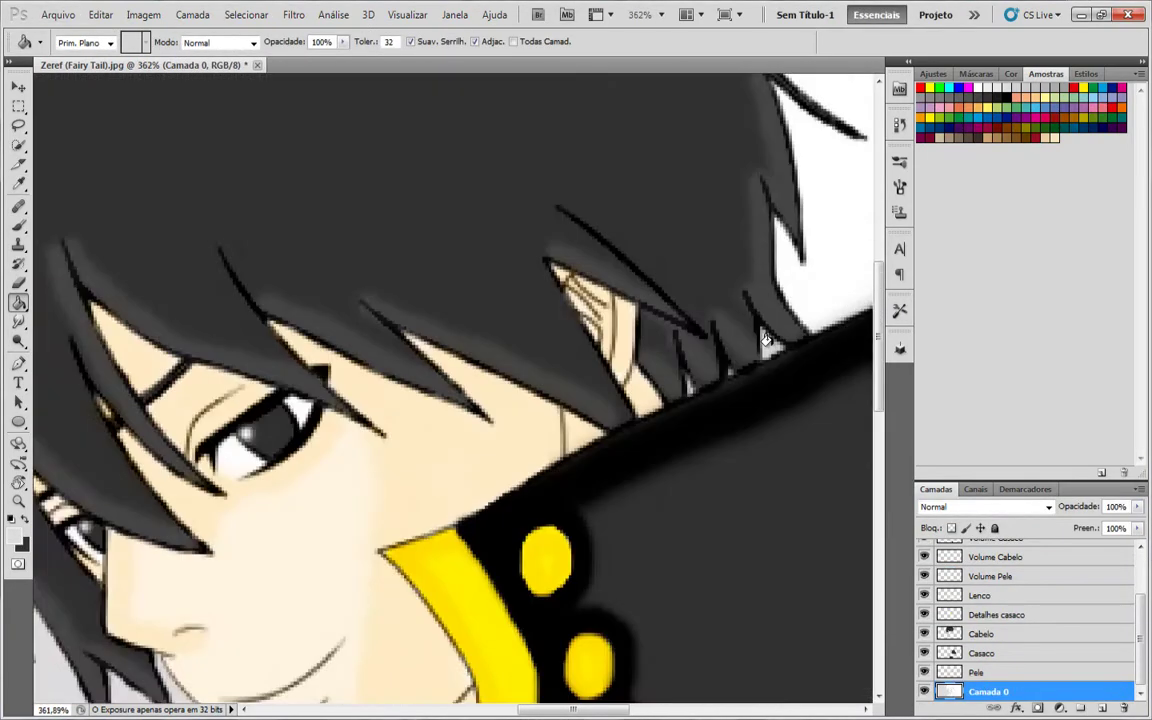
pyautogui.scroll(-4, 765, 340)
pyautogui.click(795, 249)
# On the "Volume Casaco" layer, erase the shadow spilling outside the collar's outline with a size 8 eraser.
pyautogui.scroll(8, 760, 299)
pyautogui.scroll(3, 960, 608)
pyautogui.click(973, 607)
pyautogui.press('e')
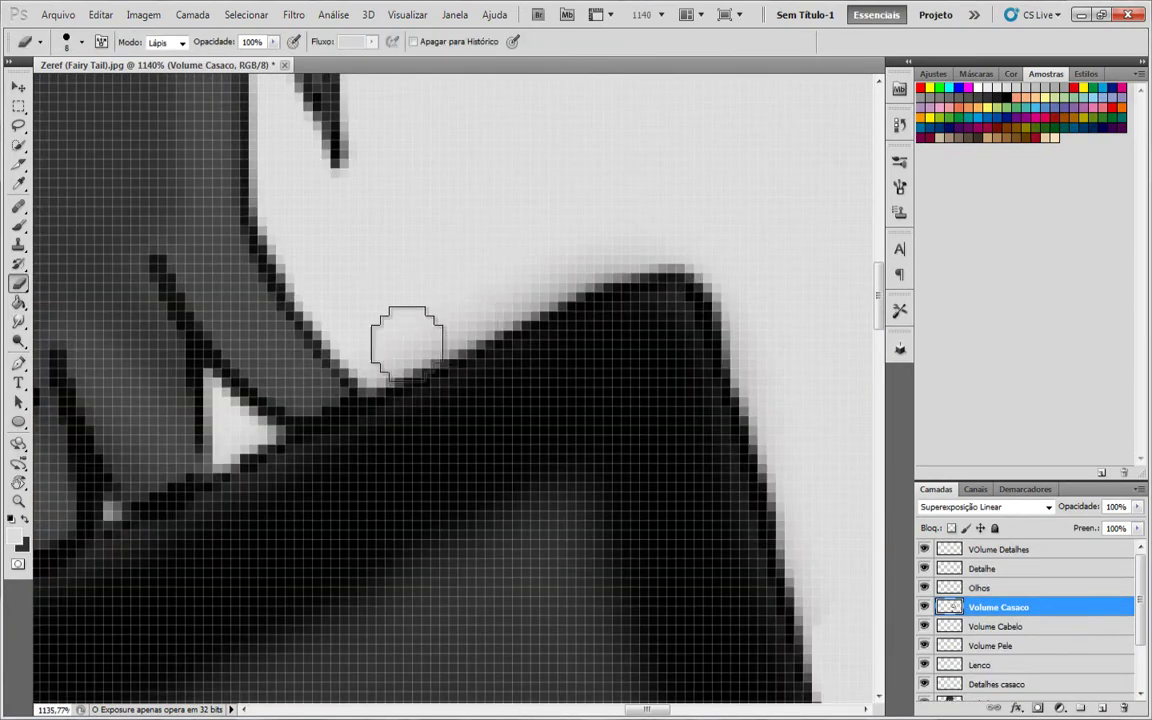
pyautogui.scroll(-8, 407, 343)
# Set the foreground colour to white and enlarge the eraser to size 200.
pyautogui.press('x')
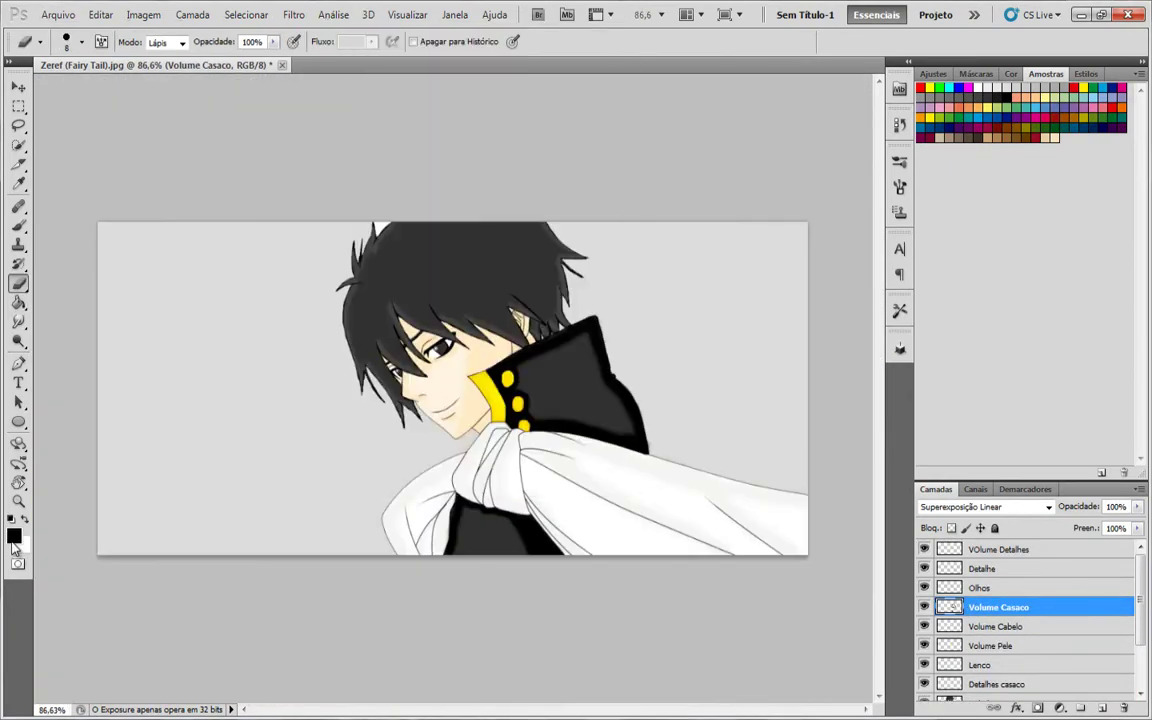
pyautogui.press('x')
pyautogui.click(14, 537)
pyautogui.press('Return')
pyautogui.press(']')
pyautogui.press(']')
pyautogui.press(']')
pyautogui.press(']')
pyautogui.press(']')
pyautogui.press(']')
pyautogui.press(']')
pyautogui.press(']')
pyautogui.press(']')
pyautogui.press(']')
pyautogui.press(']')
pyautogui.press(']')
pyautogui.press(']')
pyautogui.press(']')
pyautogui.press(']')
pyautogui.click(14, 537)
pyautogui.click(695, 208)
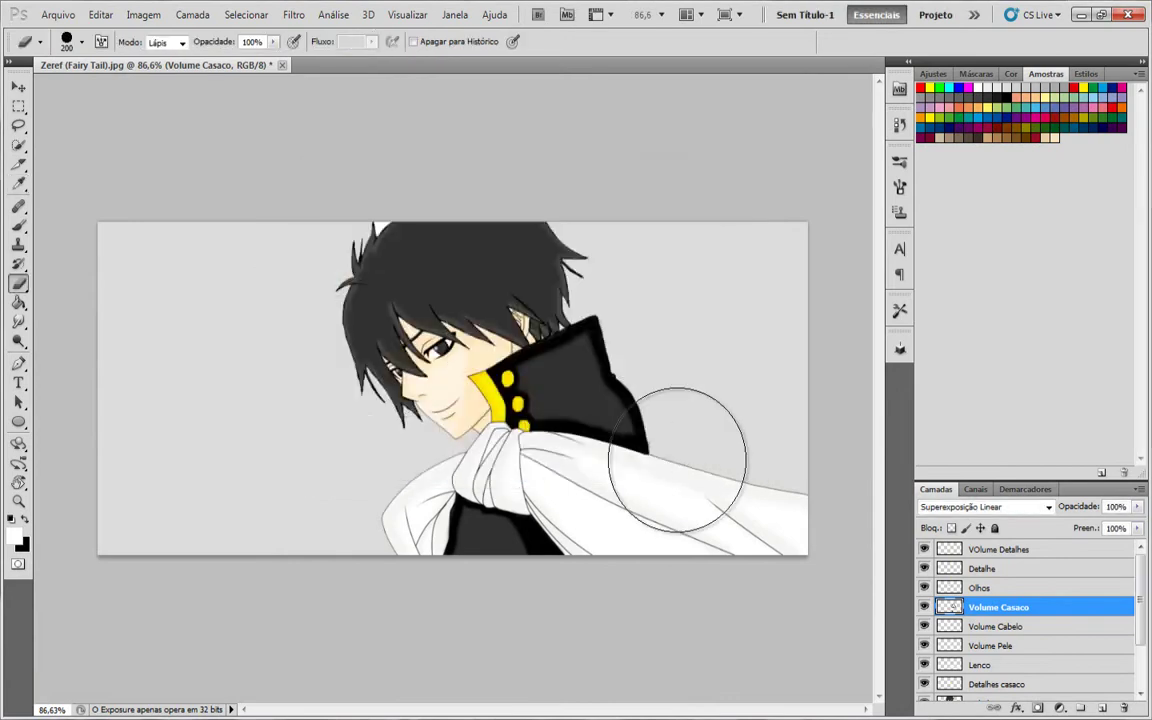
# Paint a soft white glow in the upper-left corner of the "Camada 0" background with a size 300 brush.
pyautogui.scroll(-3, 987, 655)
pyautogui.click(988, 691)
pyautogui.press('b')
pyautogui.press(']')
pyautogui.press(']')
pyautogui.press(']')
pyautogui.press(']')
pyautogui.press(']')
pyautogui.press(']')
pyautogui.press(']')
pyautogui.press(']')
pyautogui.press(']')
pyautogui.press(']')
pyautogui.press(']')
pyautogui.press(']')
pyautogui.press(']')
pyautogui.press(']')
pyautogui.press('[')
pyautogui.press('[')
pyautogui.press('[')
pyautogui.press('[')
pyautogui.press('[')
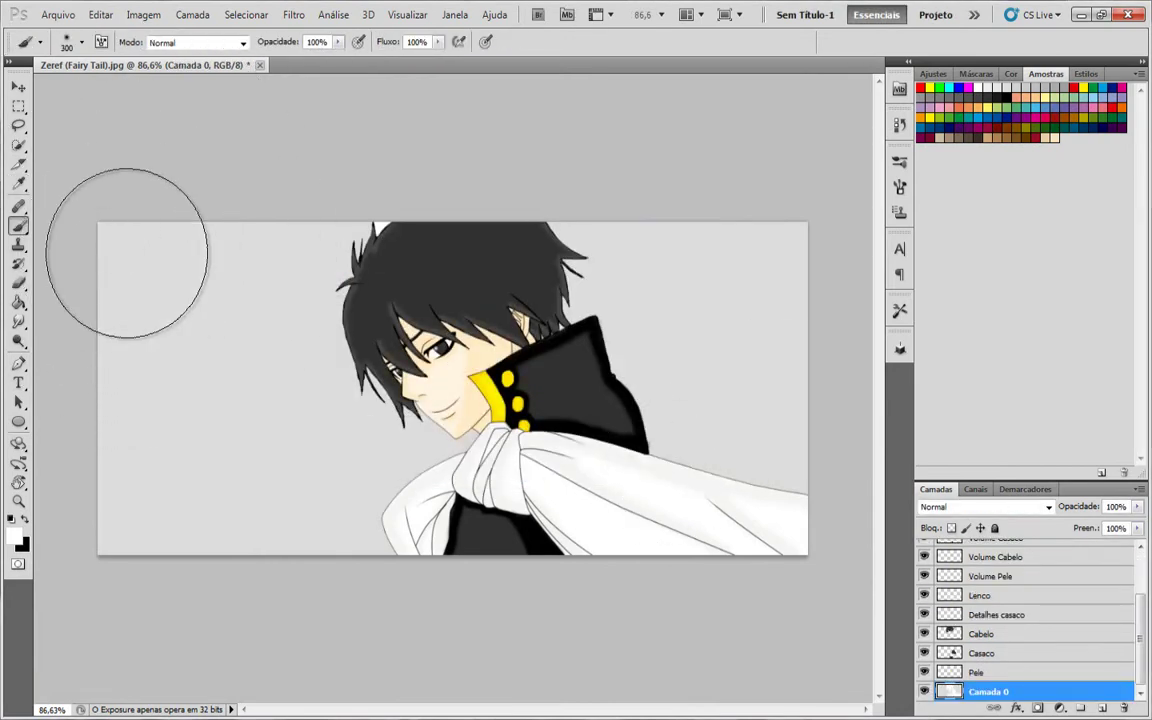
pyautogui.click(127, 253)
# Fill the remaining white gap beside the top hair tuft with light grey, then try another background fill and undo it.
pyautogui.scroll(13, 490, 345)
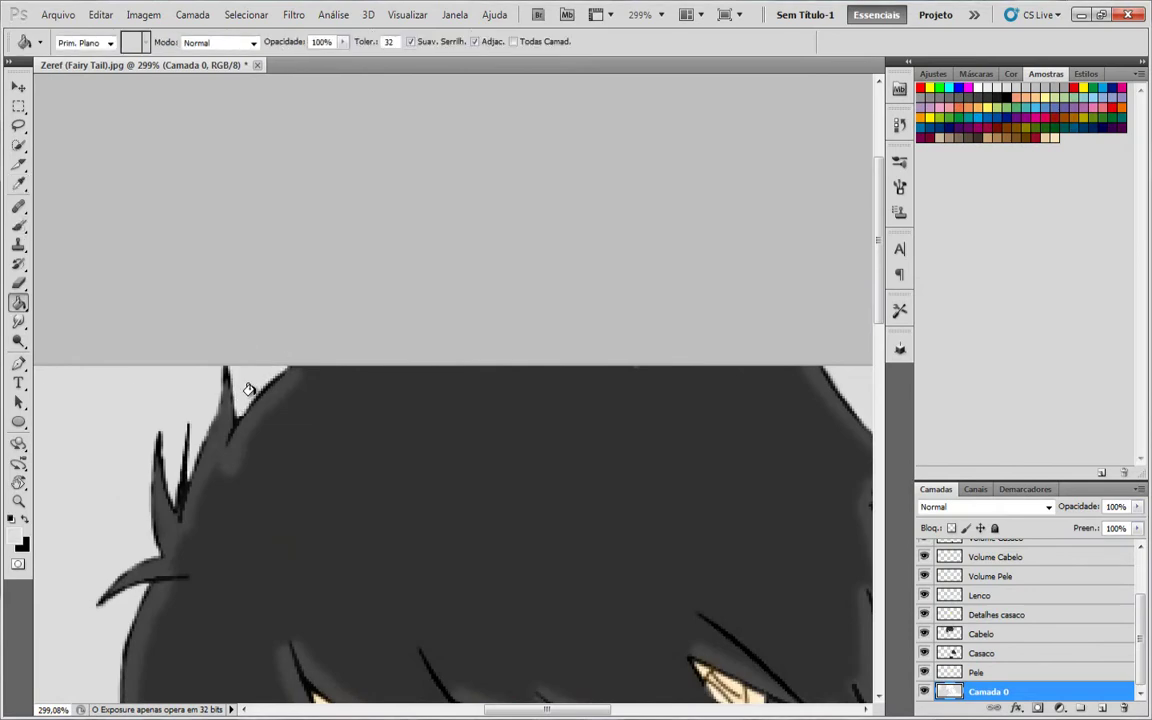
pyautogui.scroll(-6, 249, 389)
pyautogui.click(303, 435)
pyautogui.hotkey('ctrl', 'z')
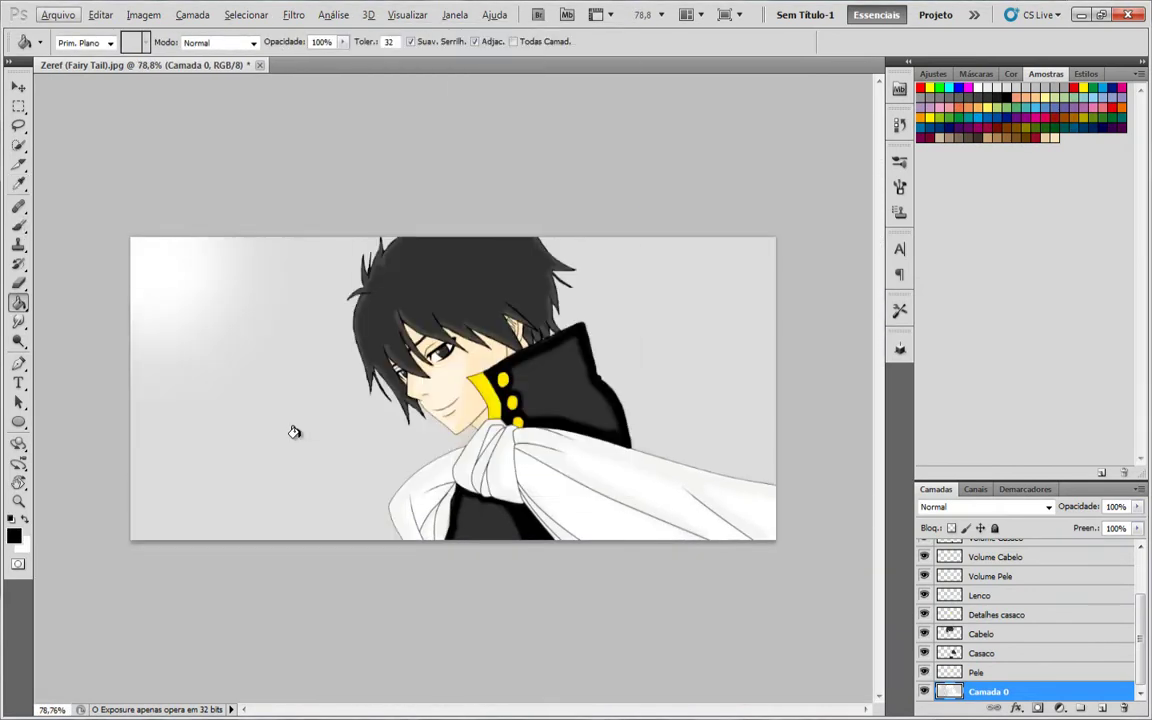